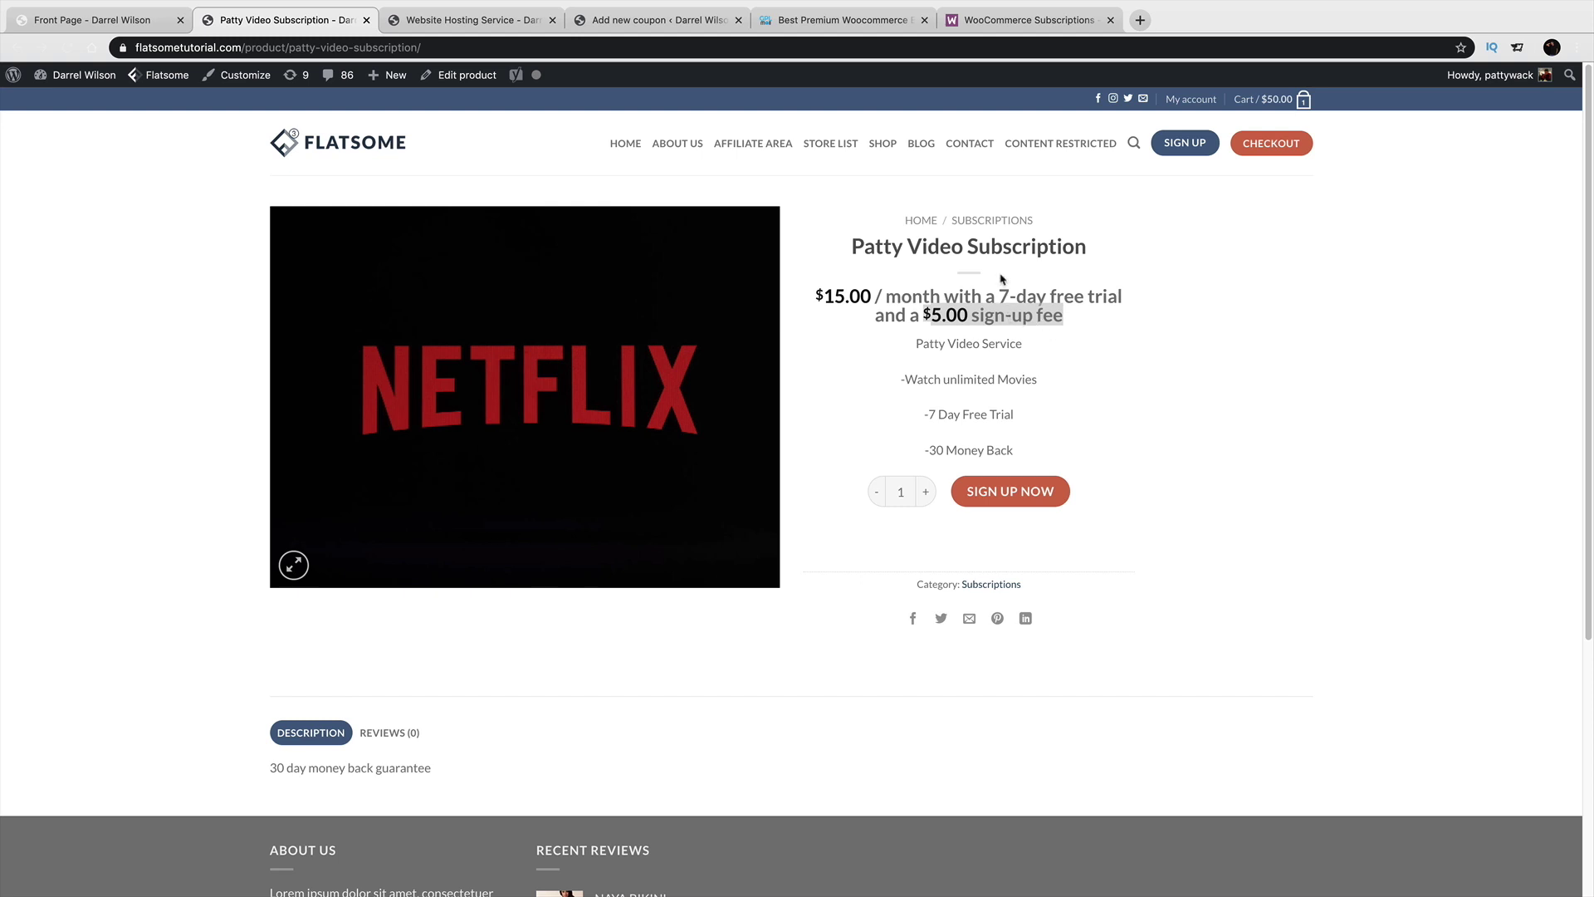
# Review the Patty Video Subscription's monthly price, free trial and sign-up fee on its product page.
pyautogui.click(953, 296)
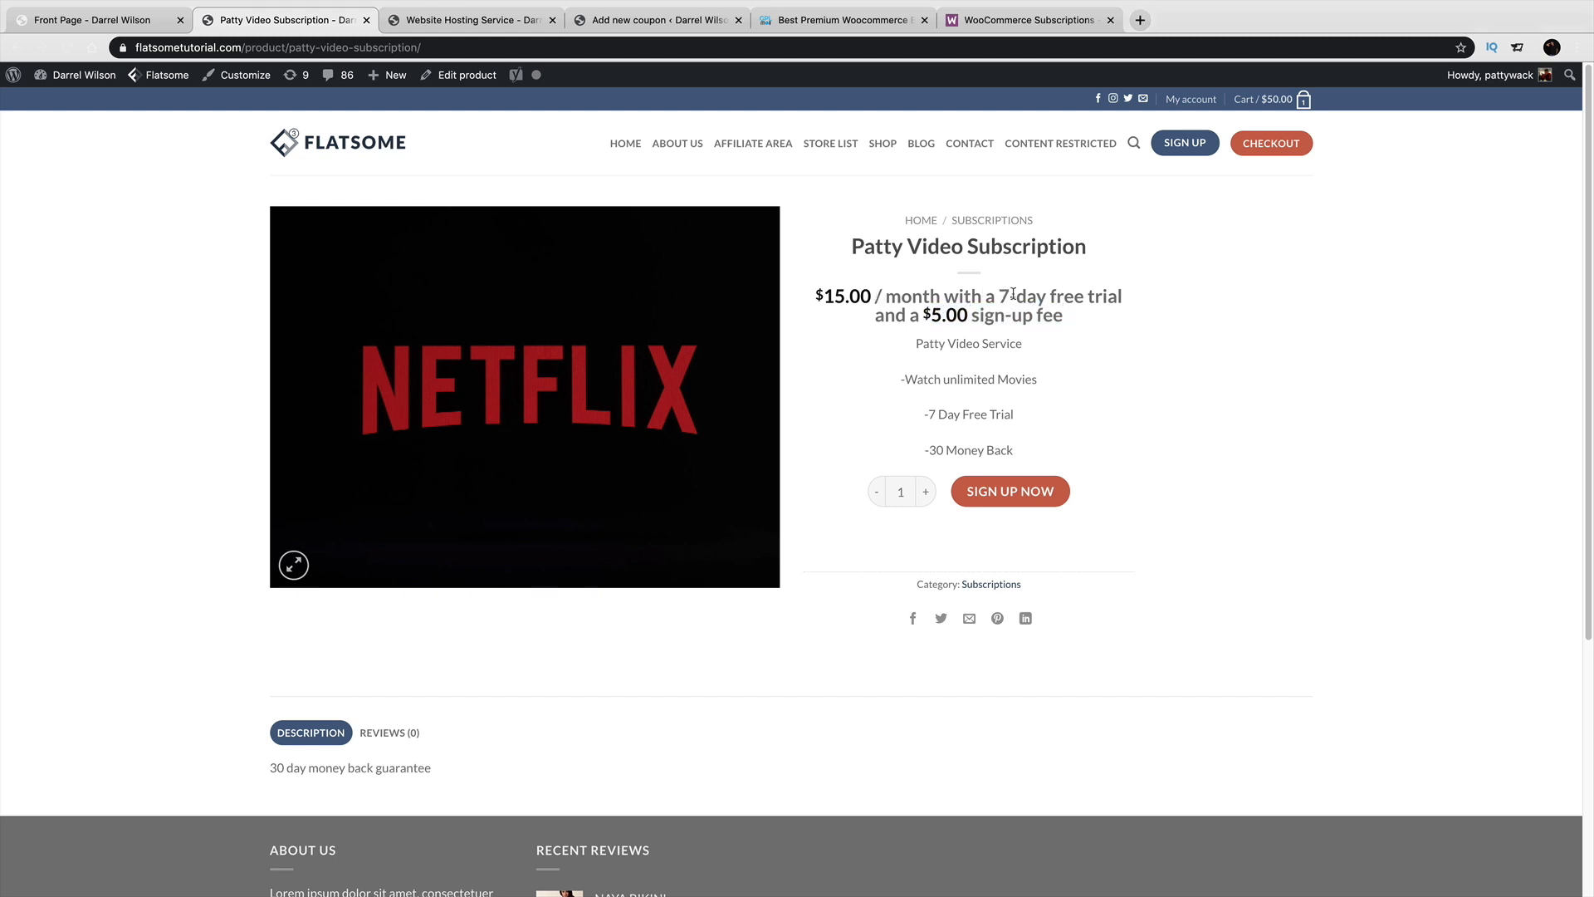
pyautogui.moveTo(999, 297); pyautogui.dragTo(1134, 301)
pyautogui.moveTo(922, 314); pyautogui.dragTo(1103, 327)
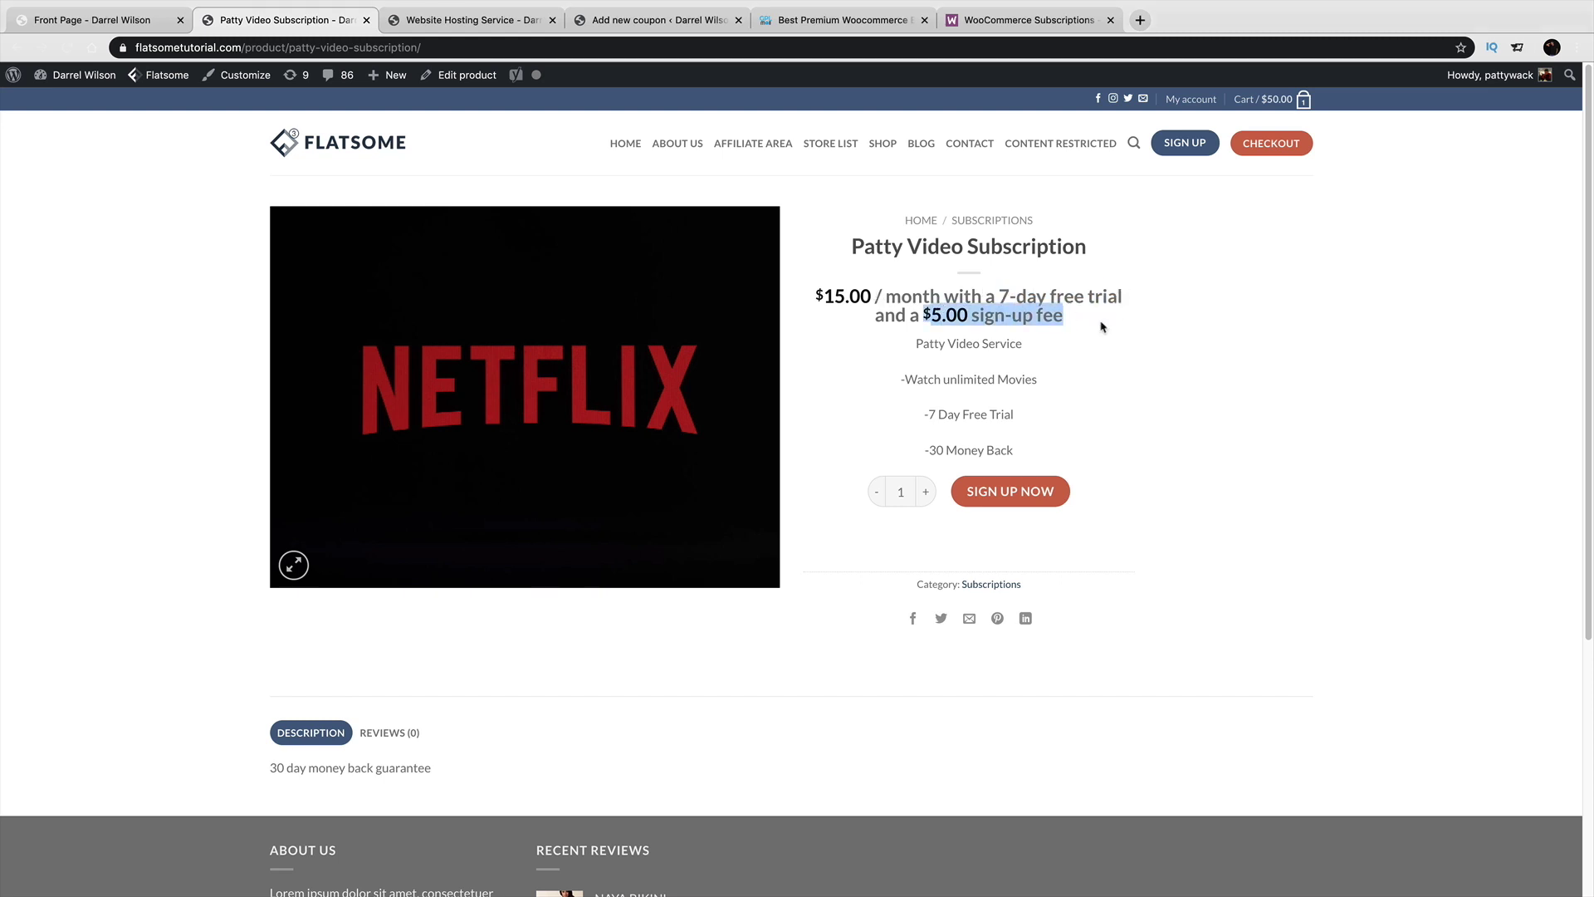
pyautogui.doubleClick(919, 296)
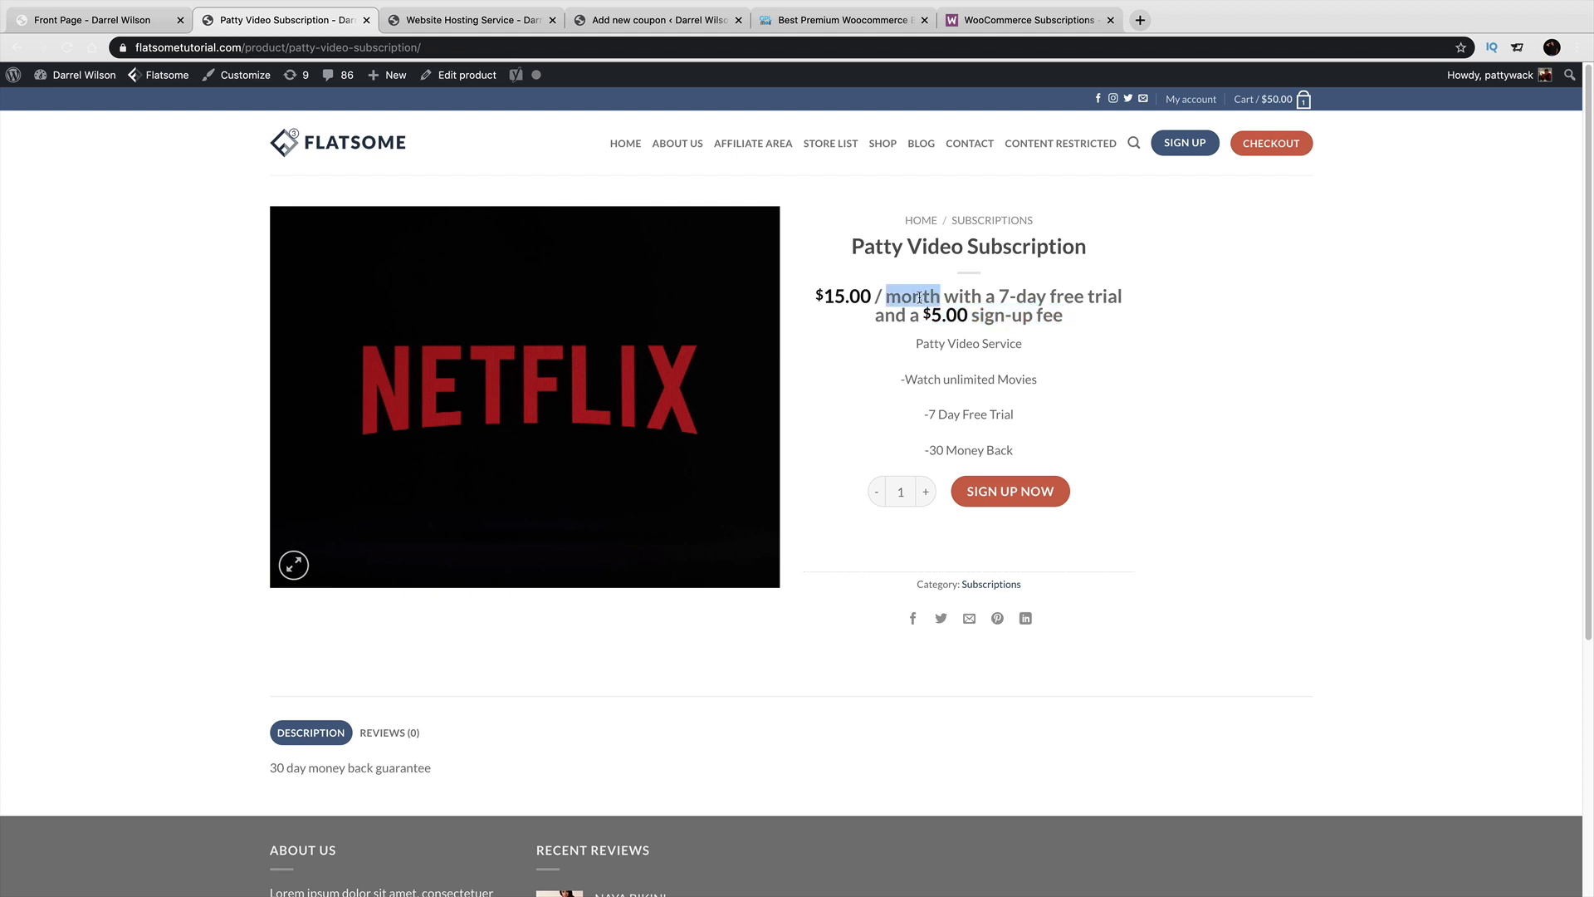
pyautogui.moveTo(998, 297); pyautogui.dragTo(1124, 296)
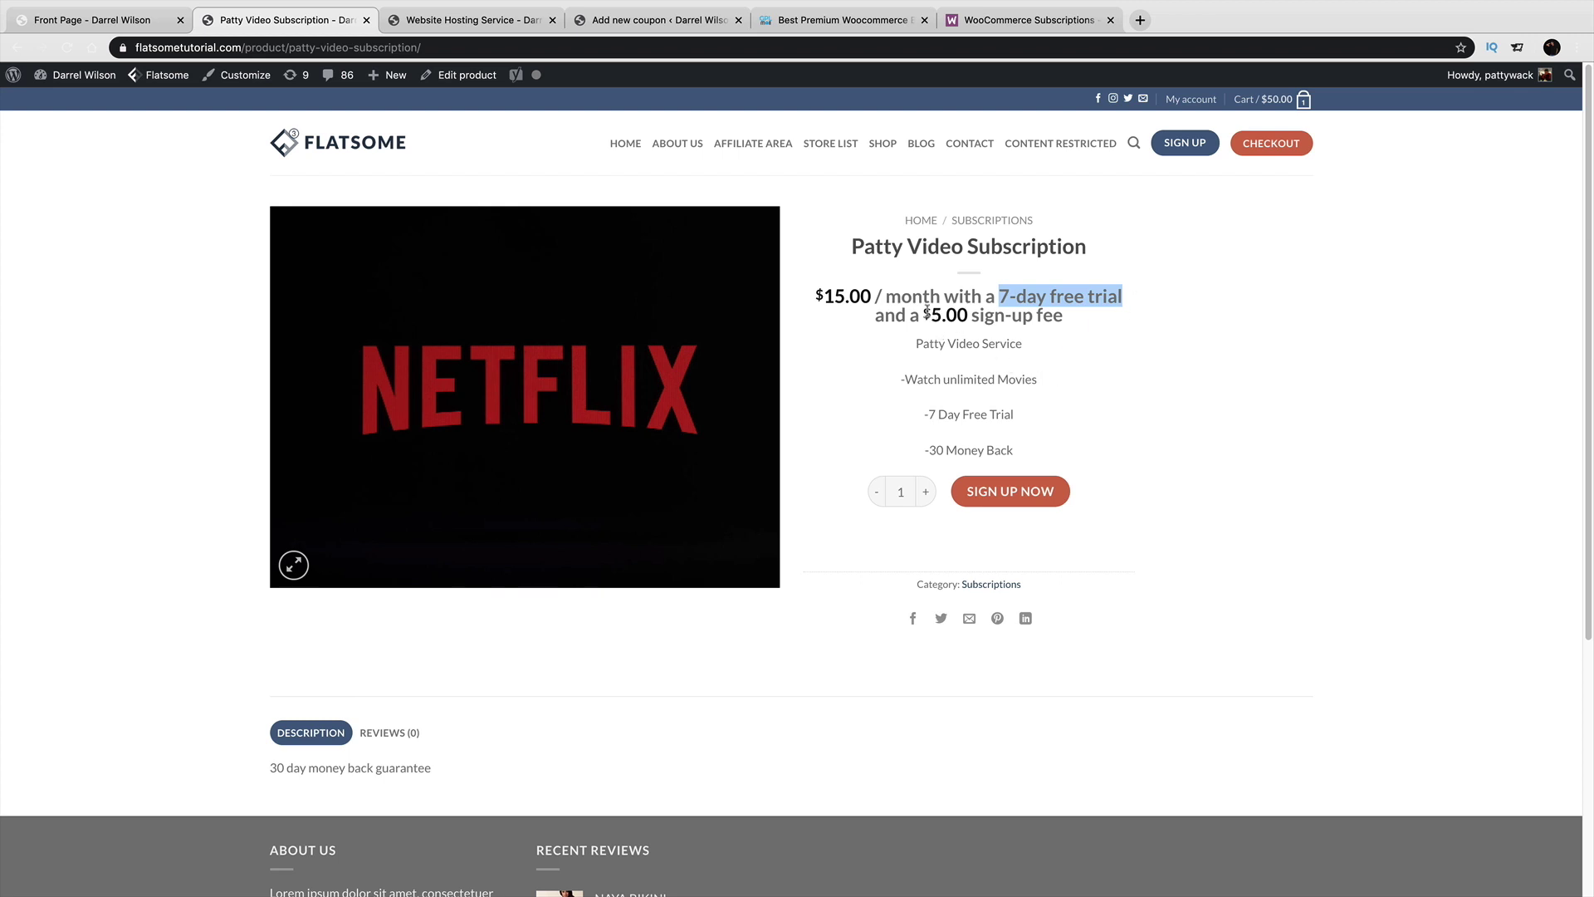
pyautogui.moveTo(927, 314); pyautogui.dragTo(1071, 318)
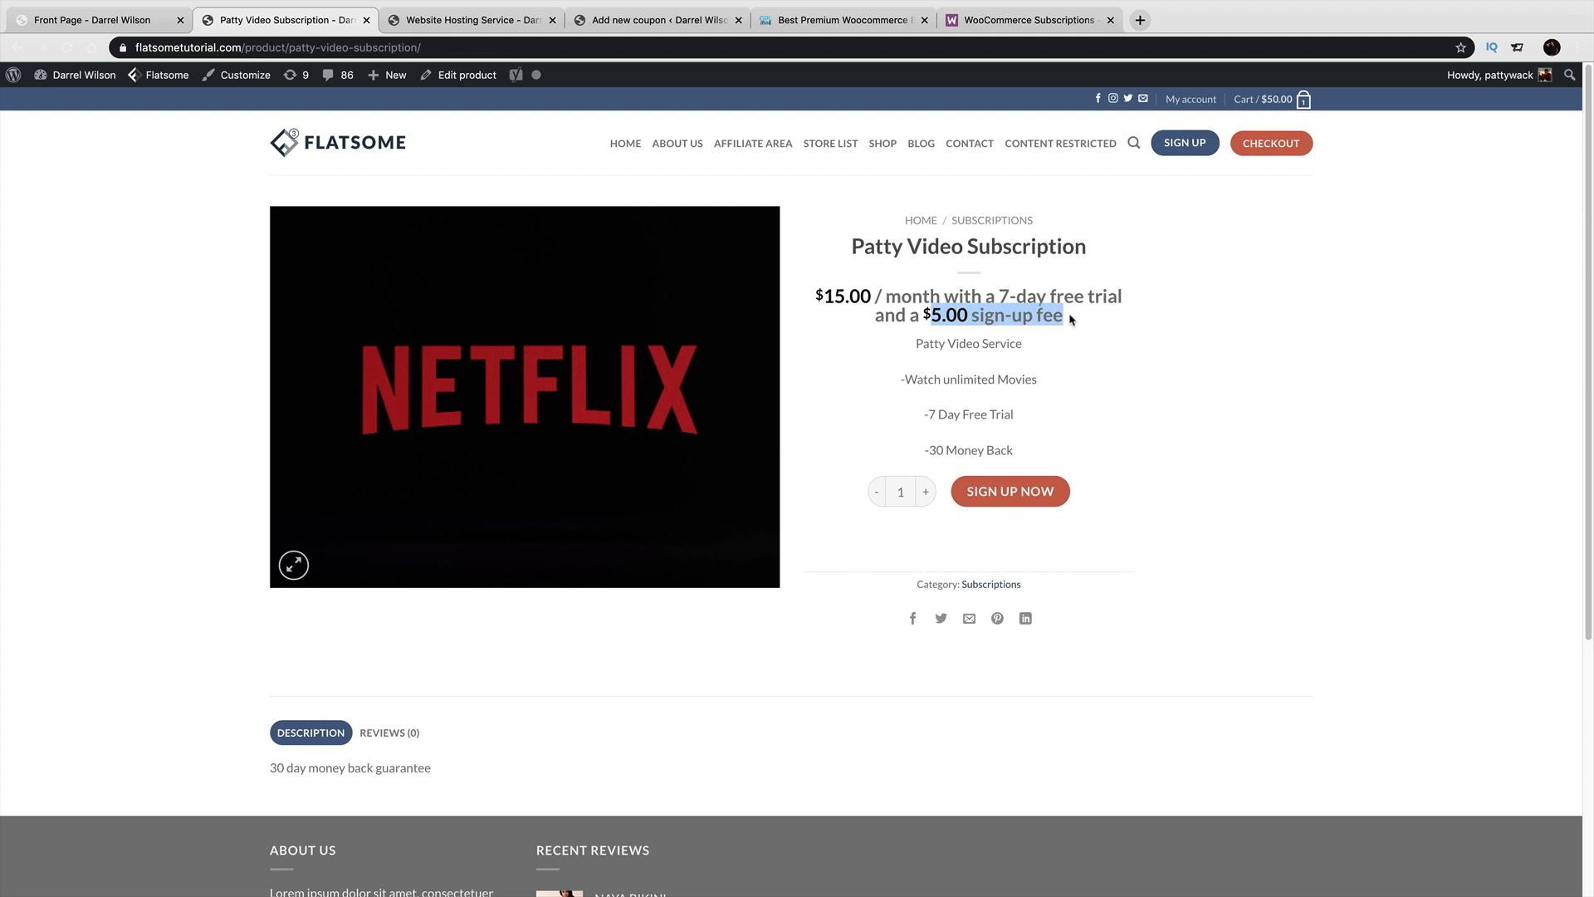
# Examine the Website Hosting Service product page, comparing the visit allowances of the Starter, Medium and MAX plans.
pyautogui.click(448, 20)
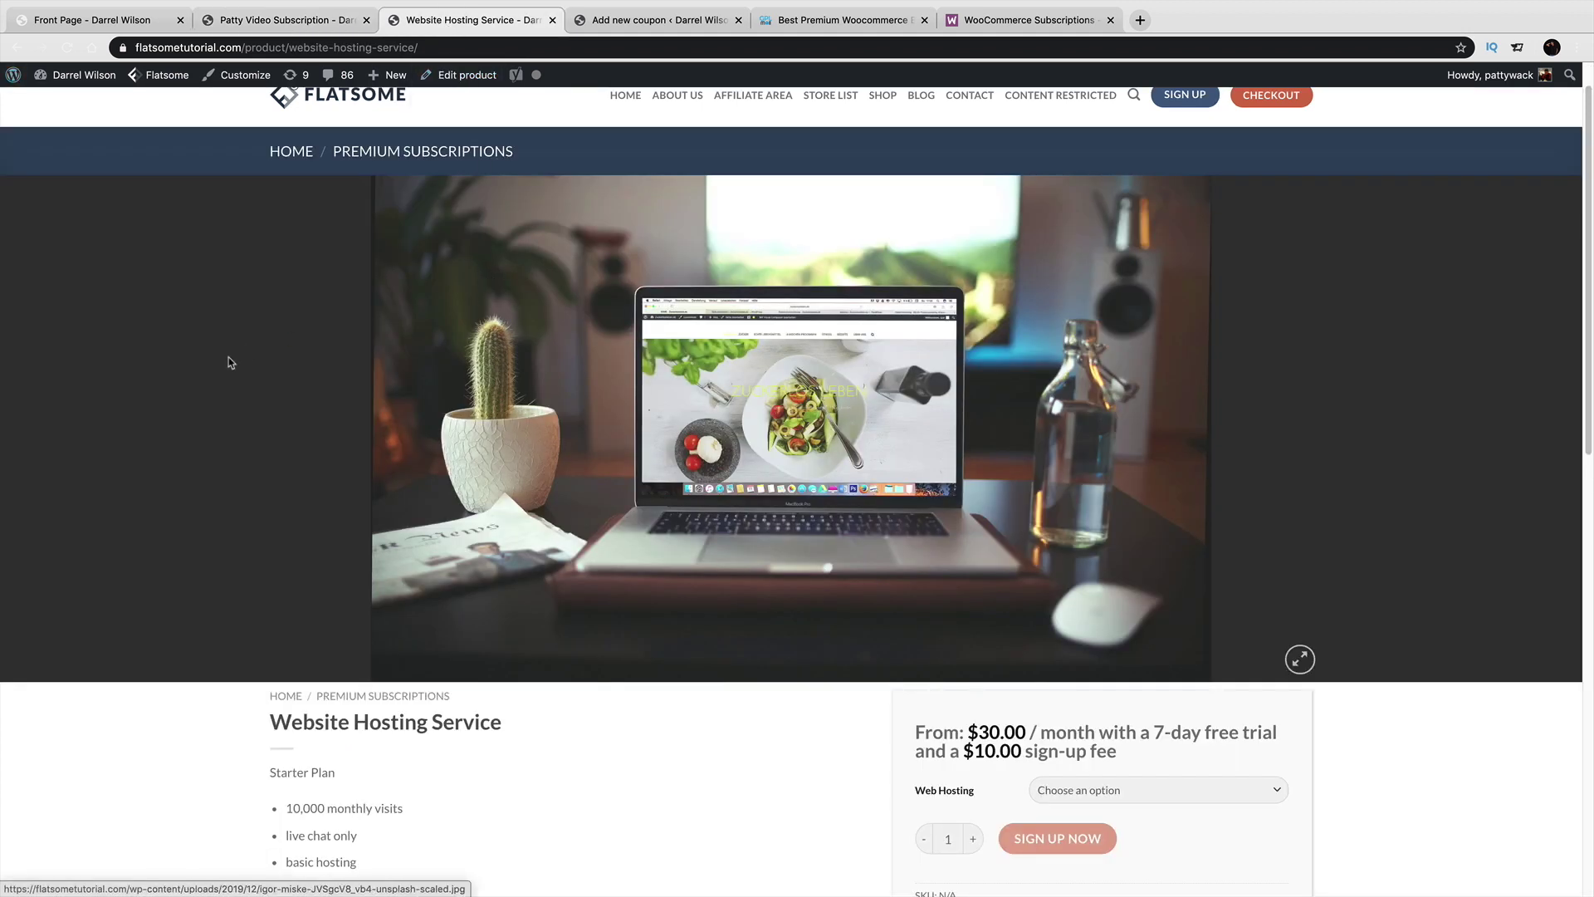
pyautogui.scroll(-1, 249, 428)
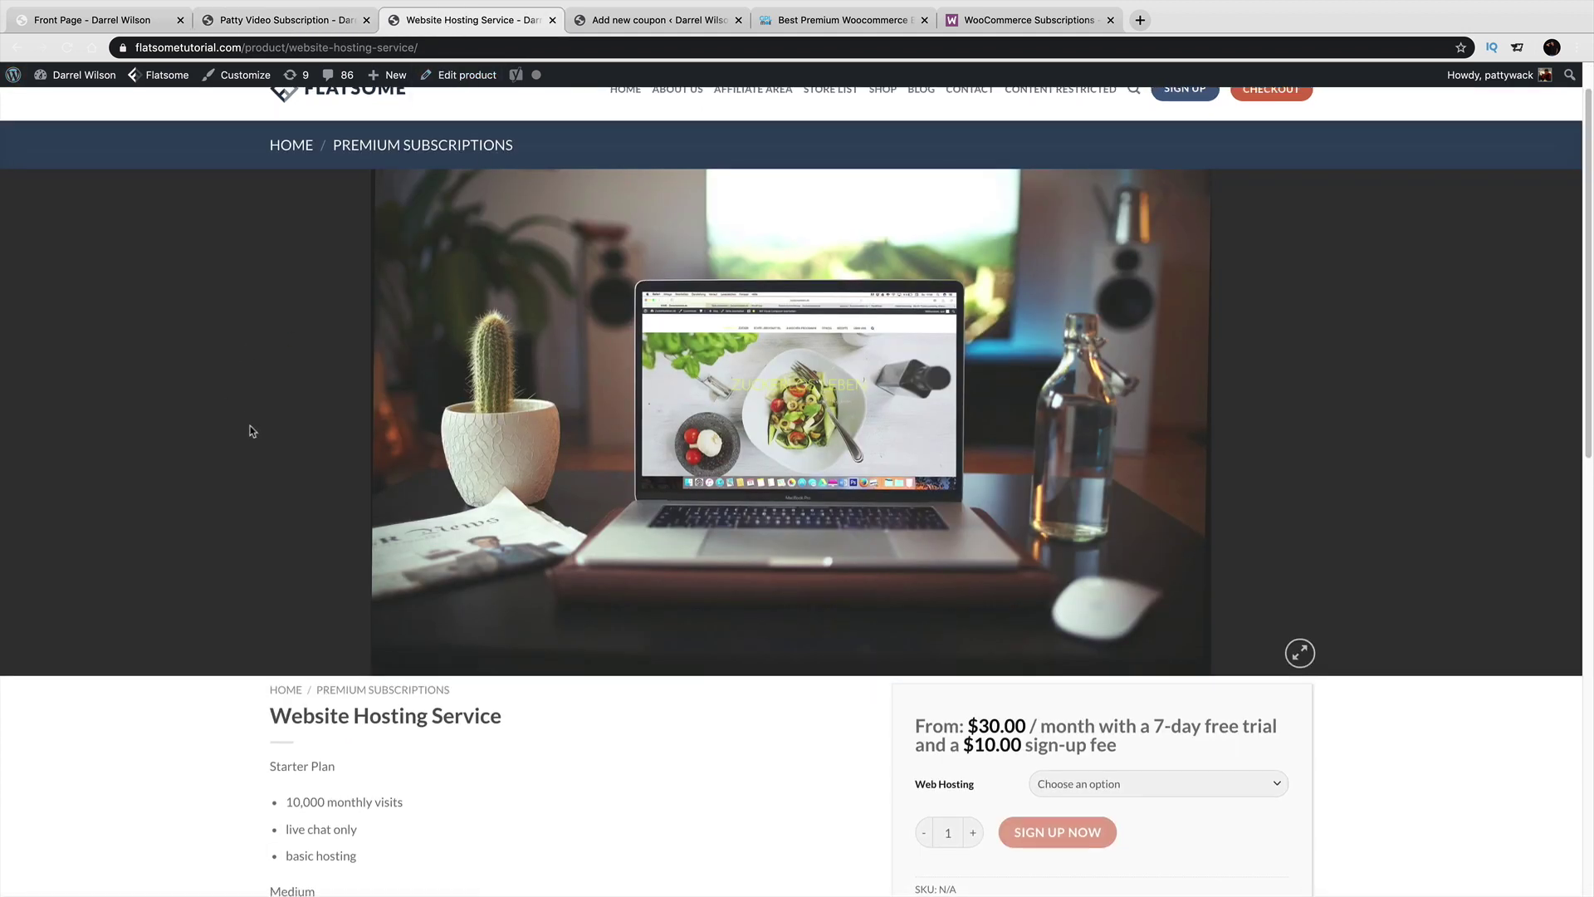
pyautogui.scroll(-5, 251, 431)
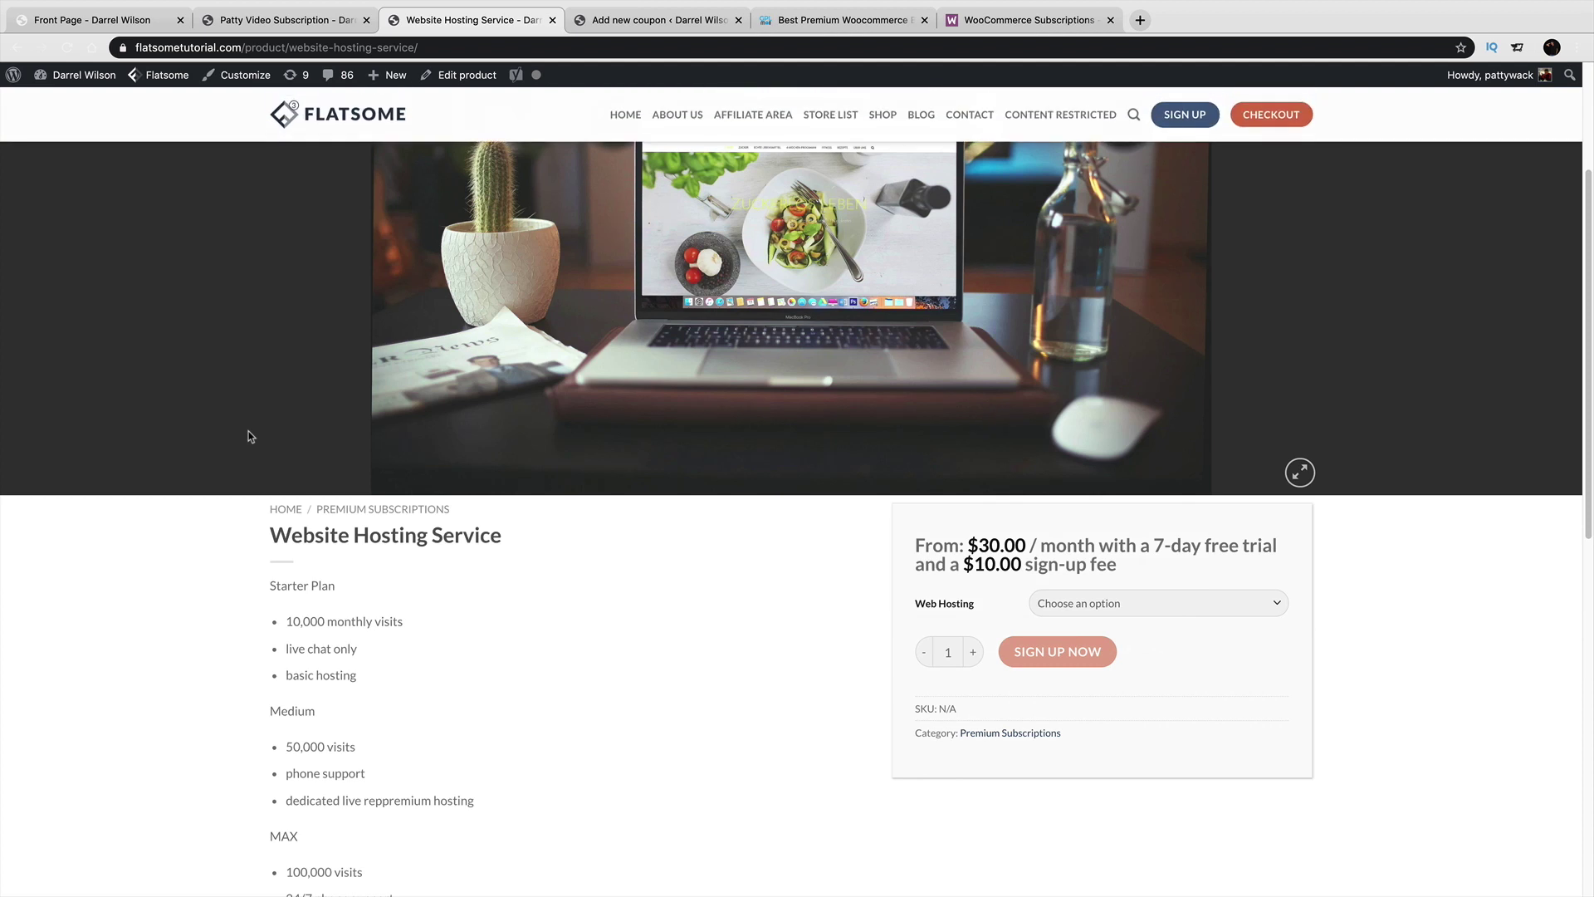
pyautogui.scroll(-6, 249, 439)
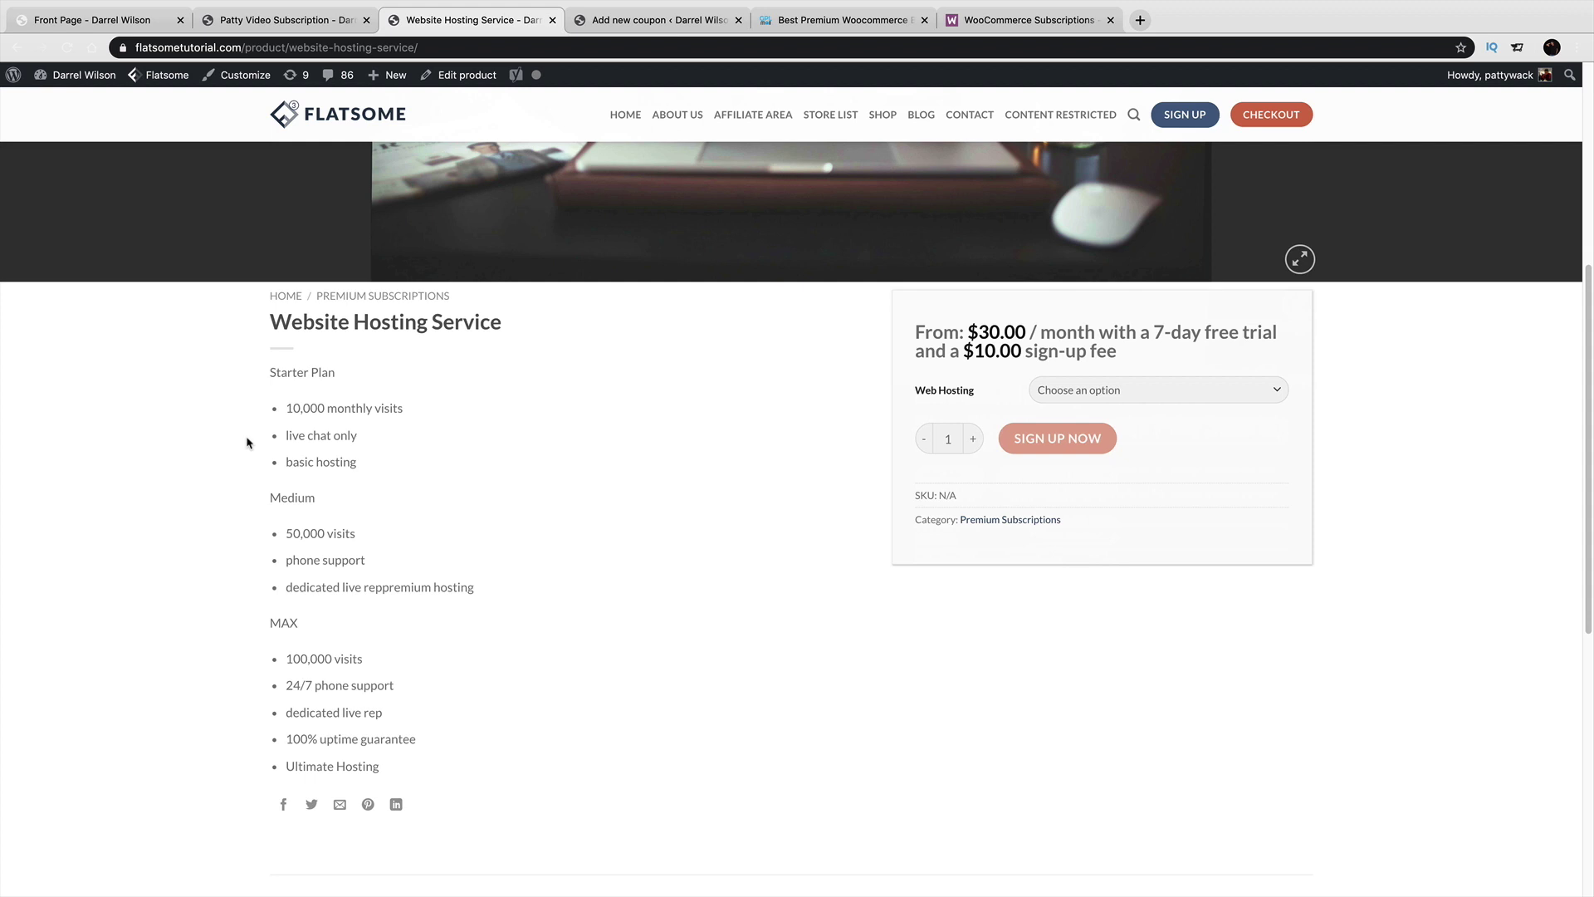
pyautogui.tripleClick(304, 374)
pyautogui.click(304, 508)
pyautogui.moveTo(281, 370); pyautogui.dragTo(318, 406)
pyautogui.tripleClick(318, 406)
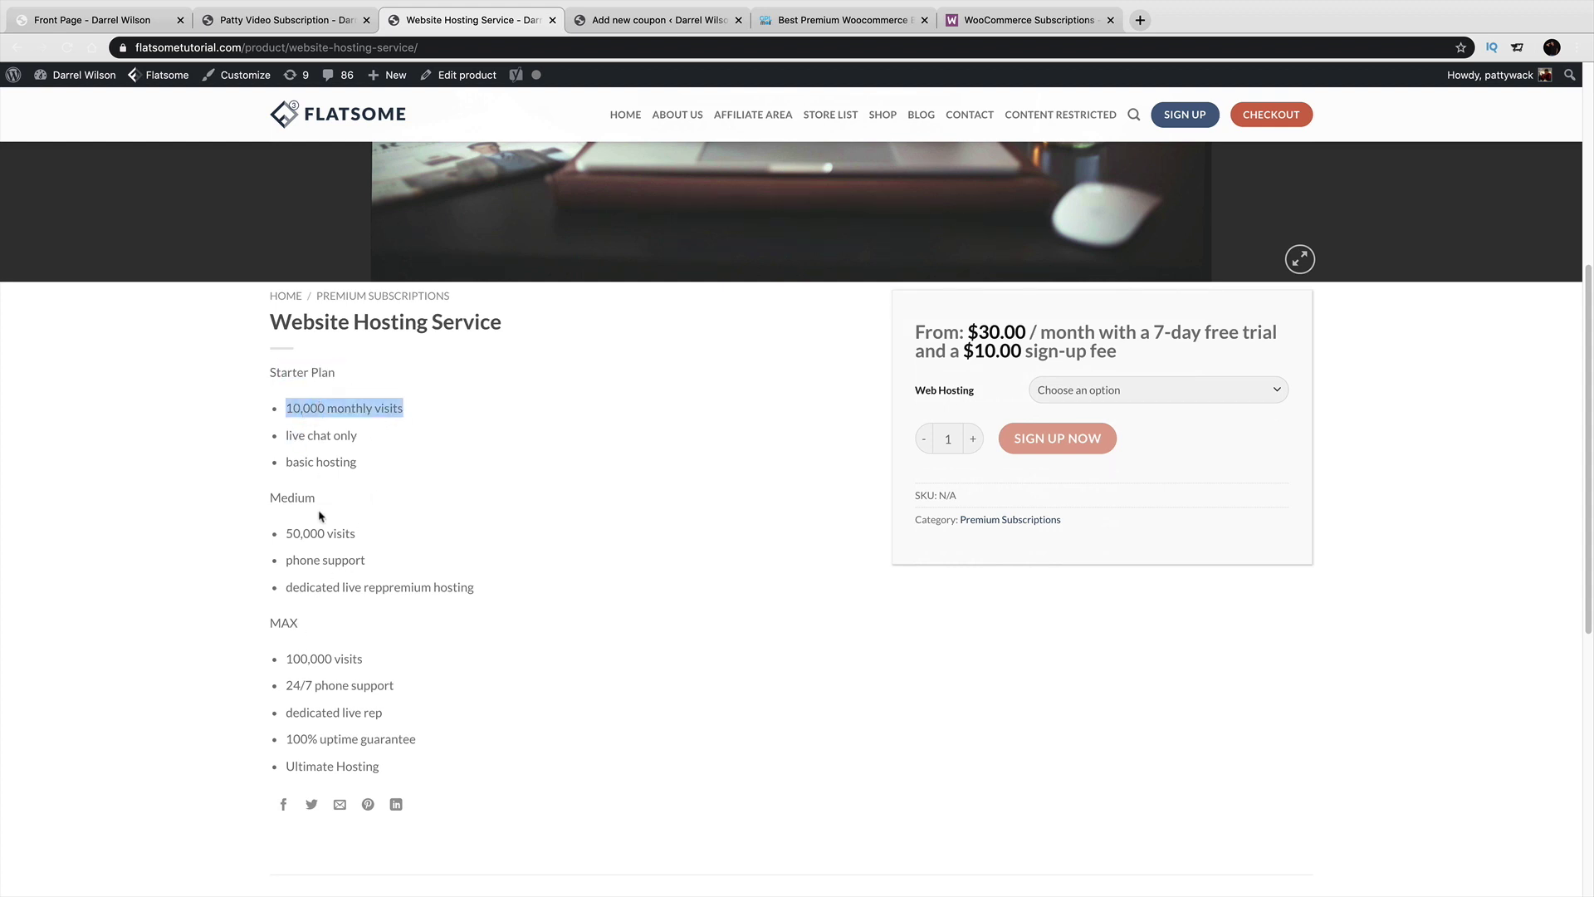
pyautogui.tripleClick(315, 542)
pyautogui.tripleClick(317, 654)
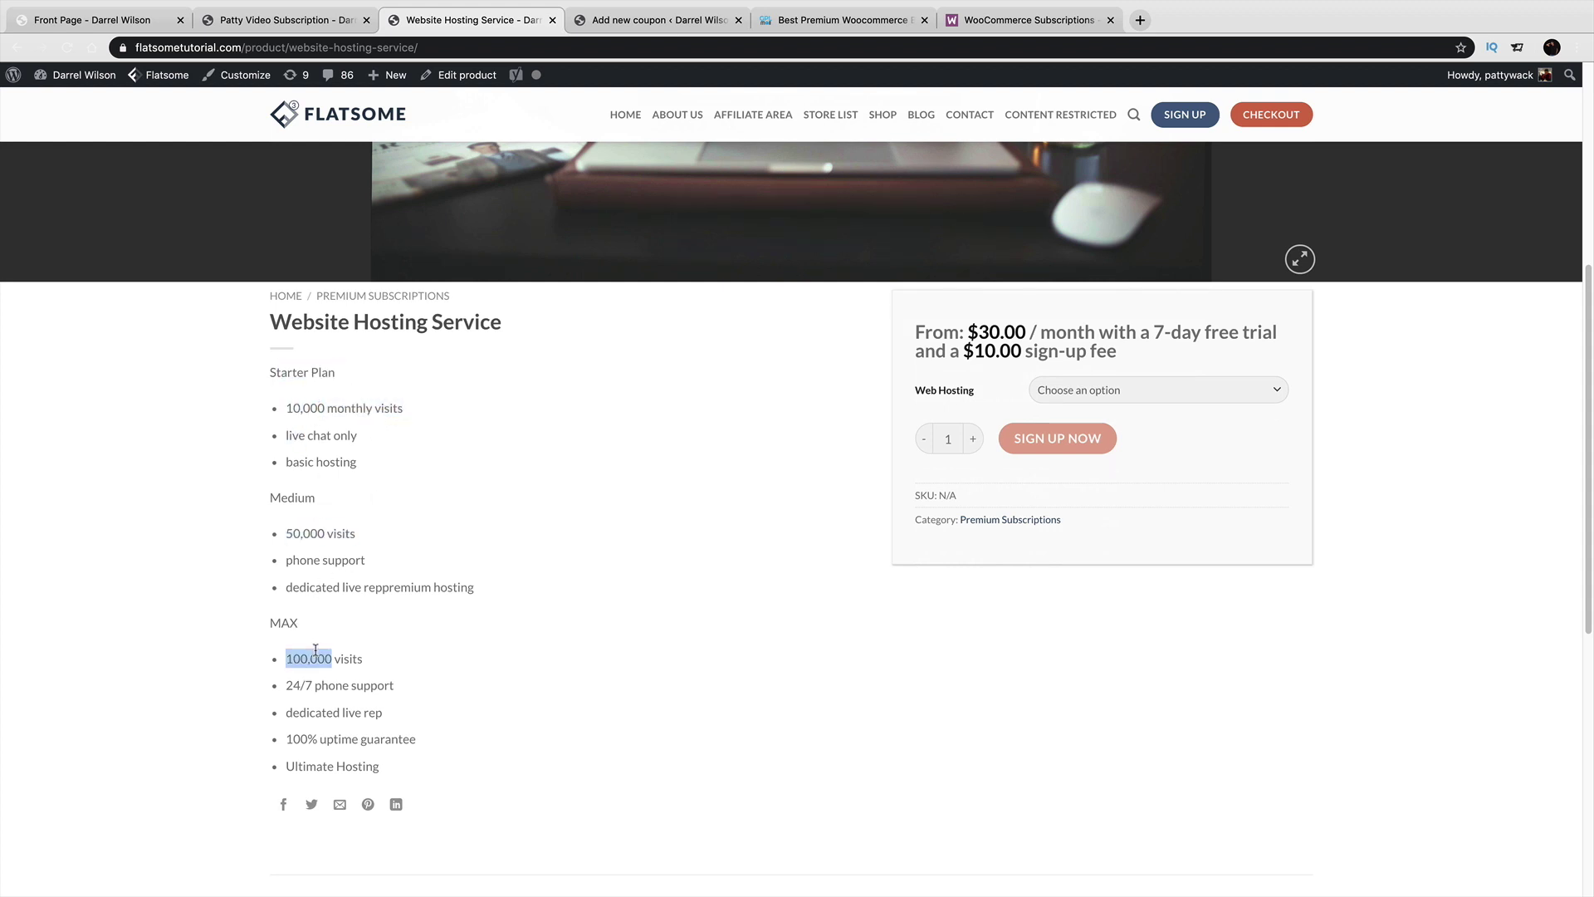
# Choose the Starter(10,000 Visits) web hosting option and review its price, trial and sign-up fee.
pyautogui.click(1221, 390)
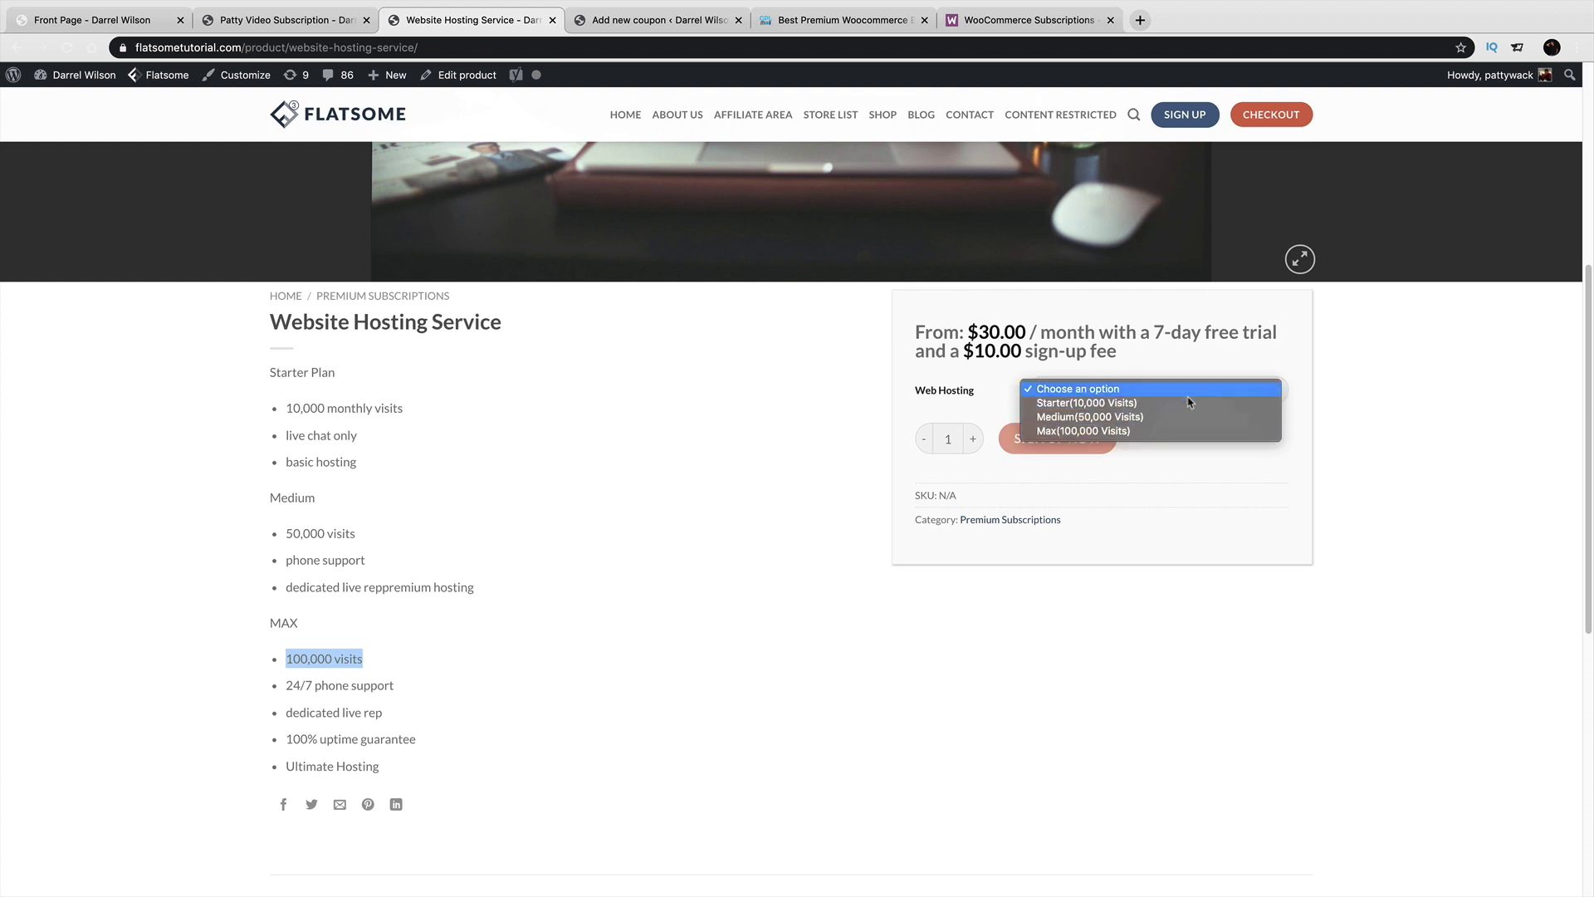
pyautogui.click(1141, 403)
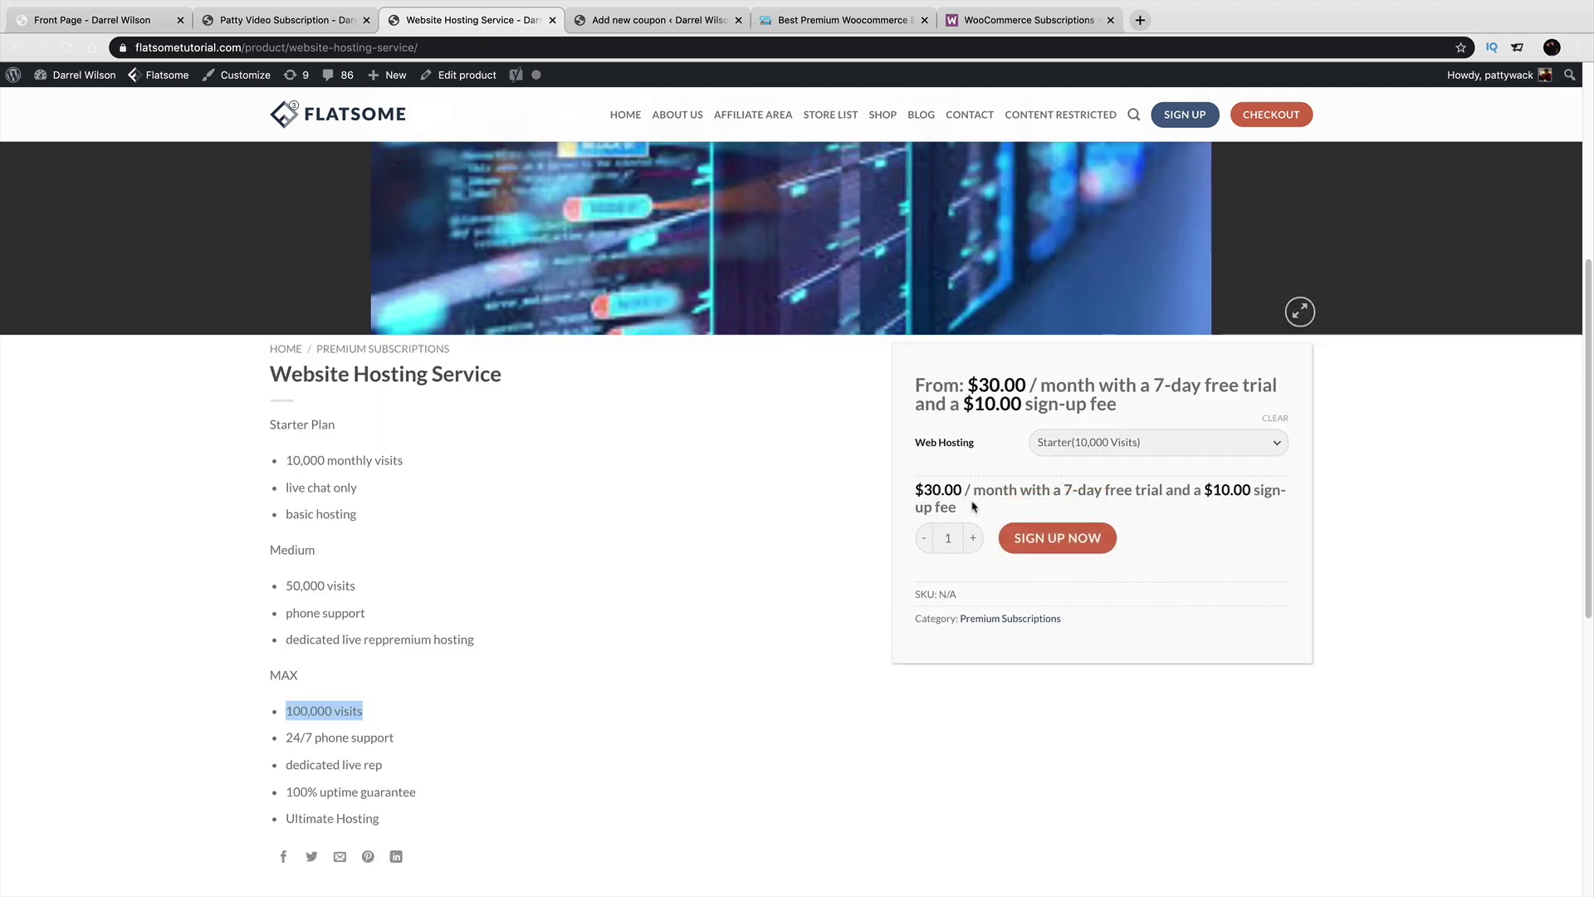
pyautogui.moveTo(969, 508); pyautogui.dragTo(915, 490)
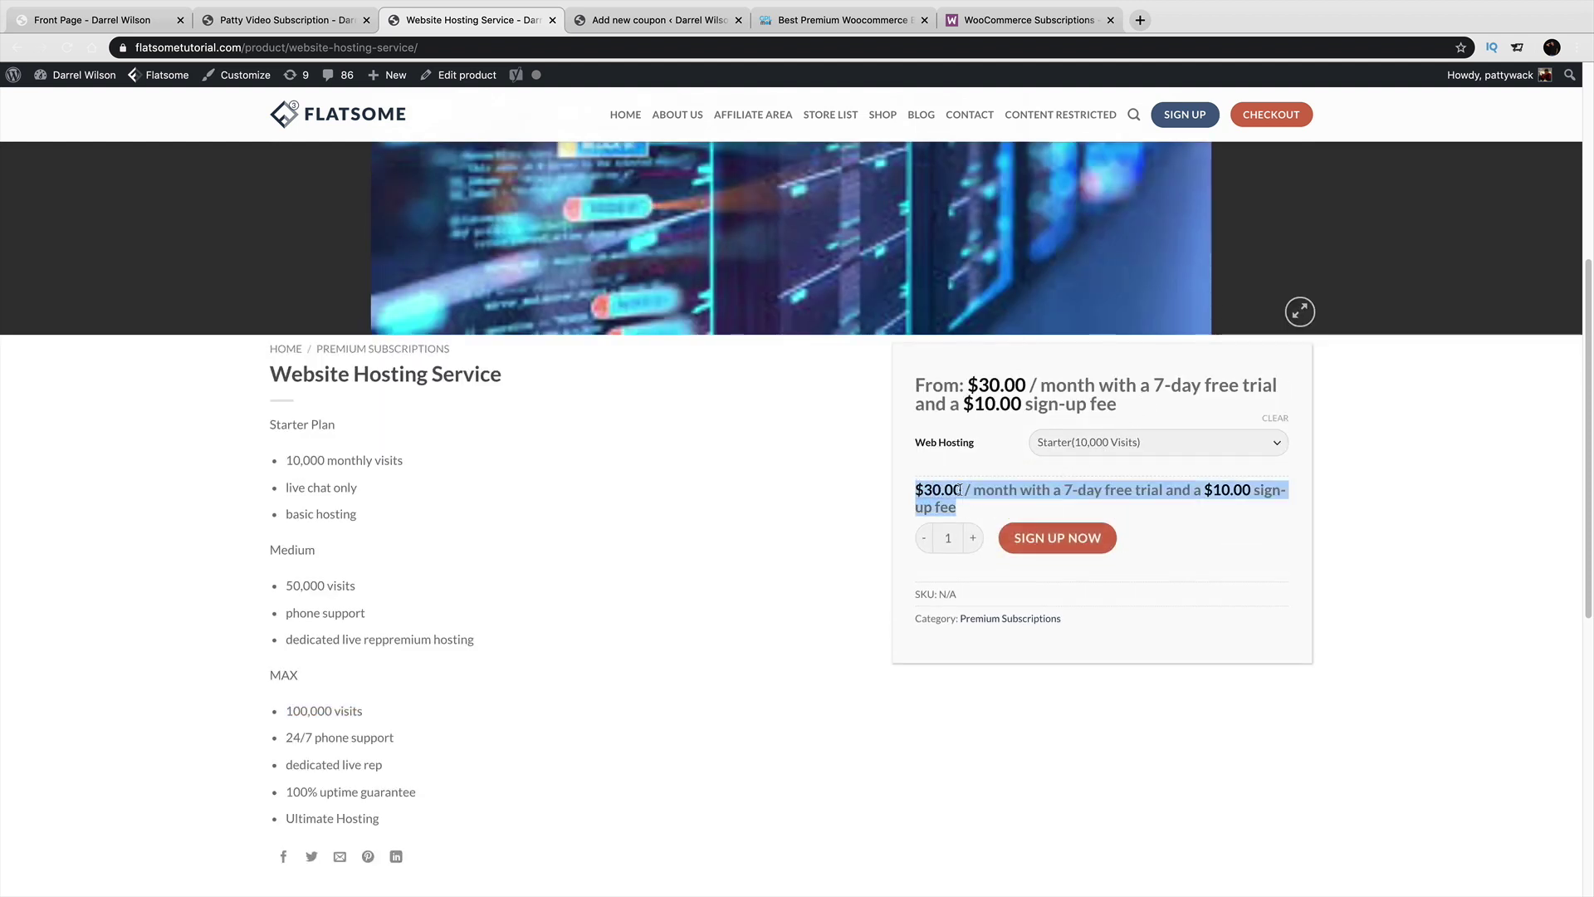
pyautogui.moveTo(1067, 490); pyautogui.dragTo(1279, 489)
# Switch the web hosting option to Medium(50,000 Visits) and check its product image and monthly price.
pyautogui.click(1146, 445)
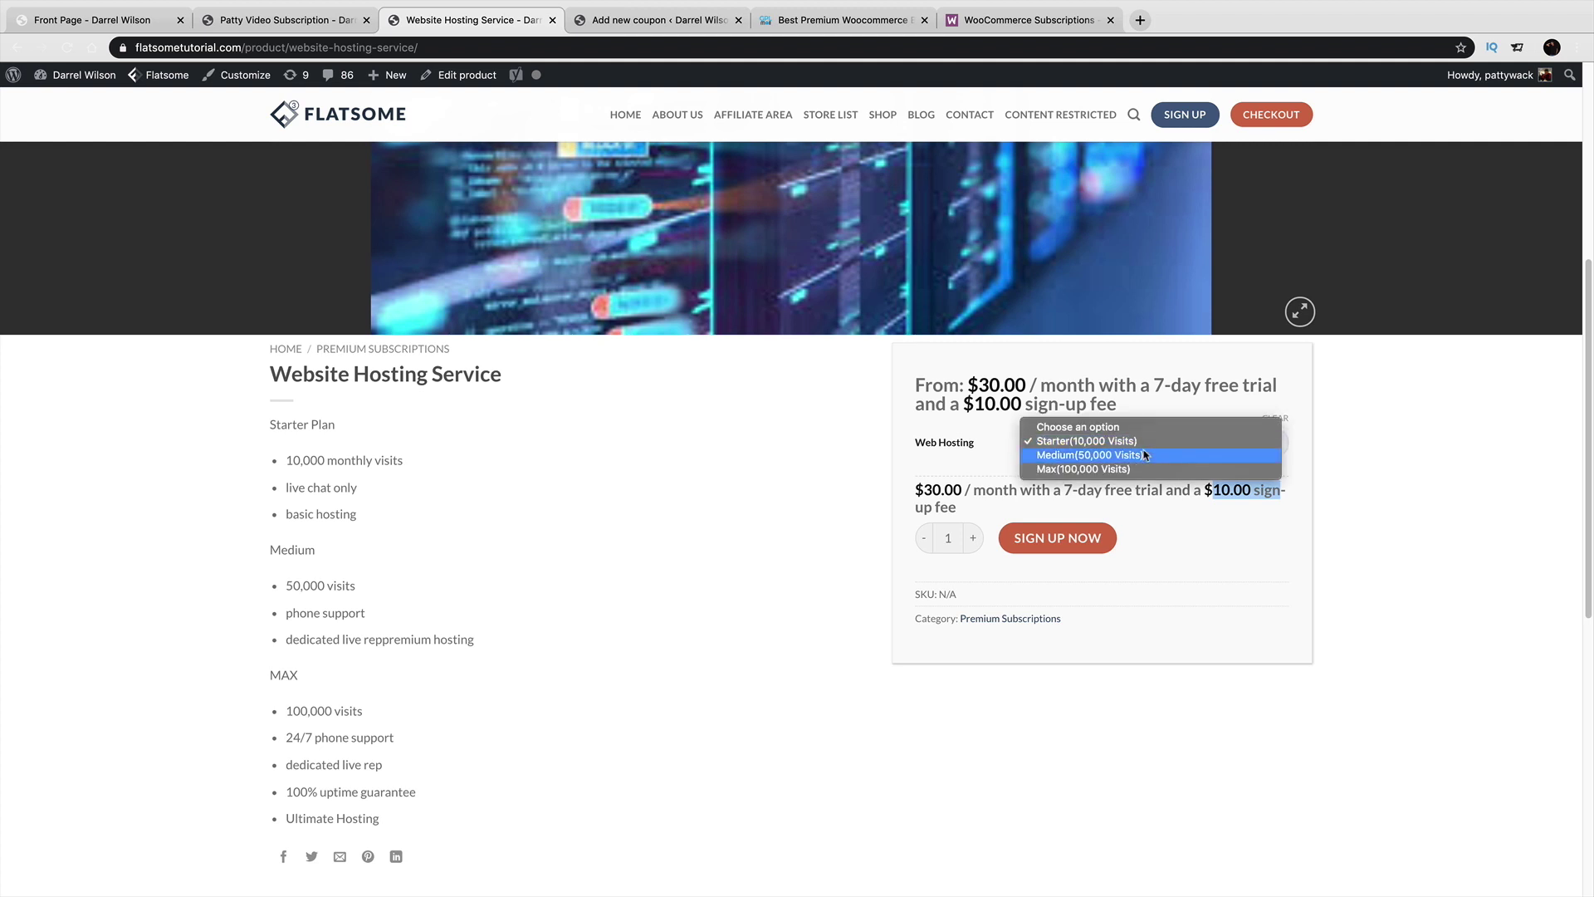
pyautogui.click(1145, 455)
pyautogui.scroll(5, 776, 464)
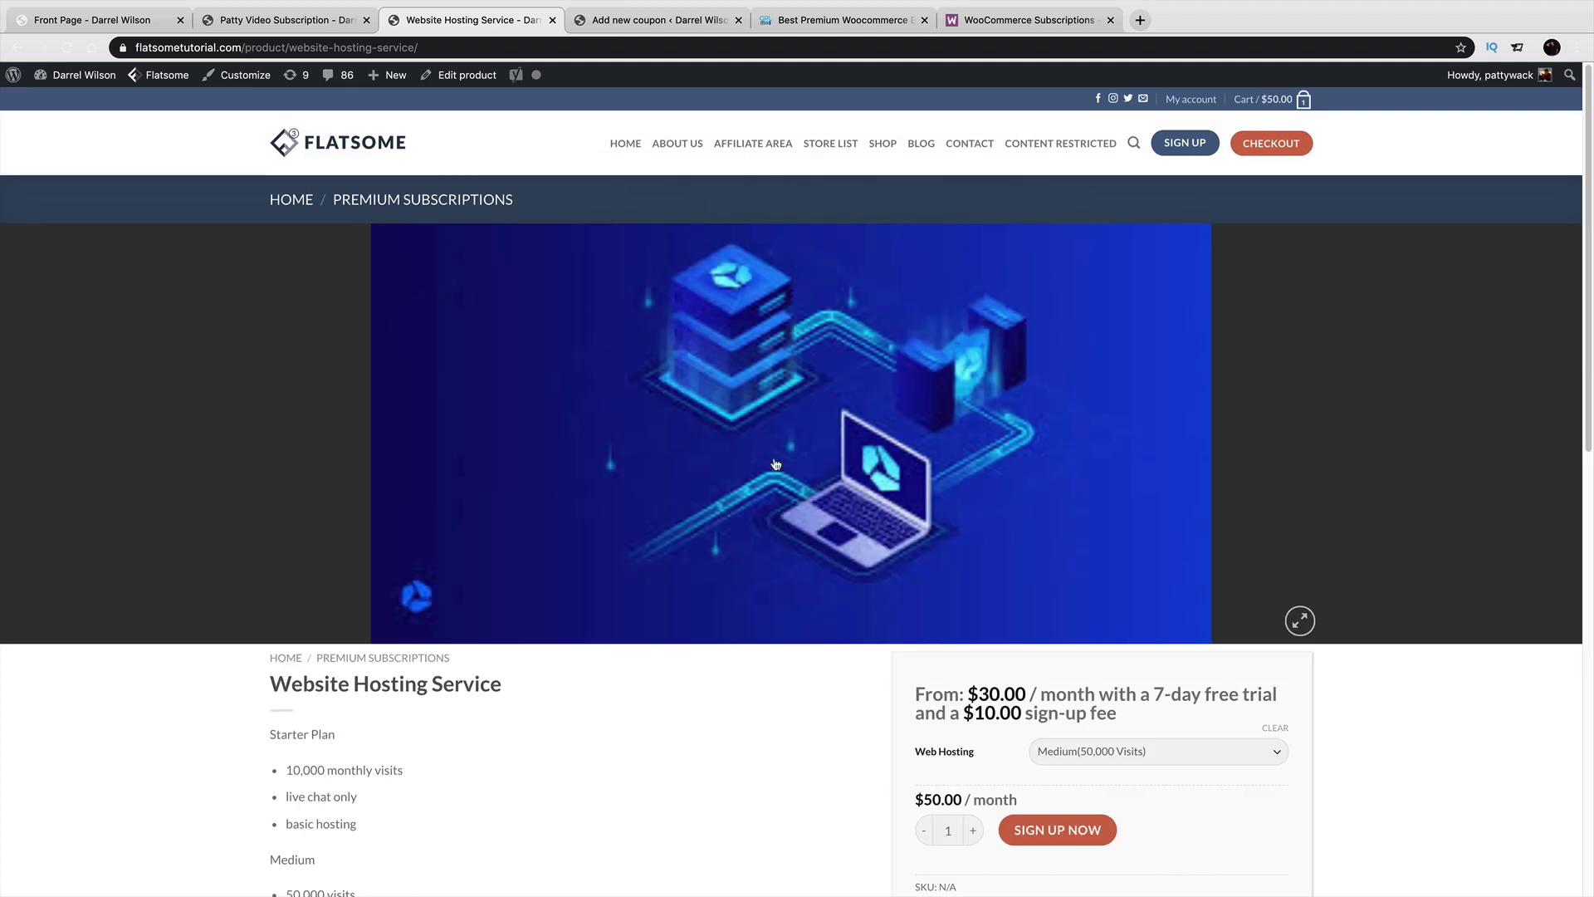
pyautogui.scroll(-5, 775, 464)
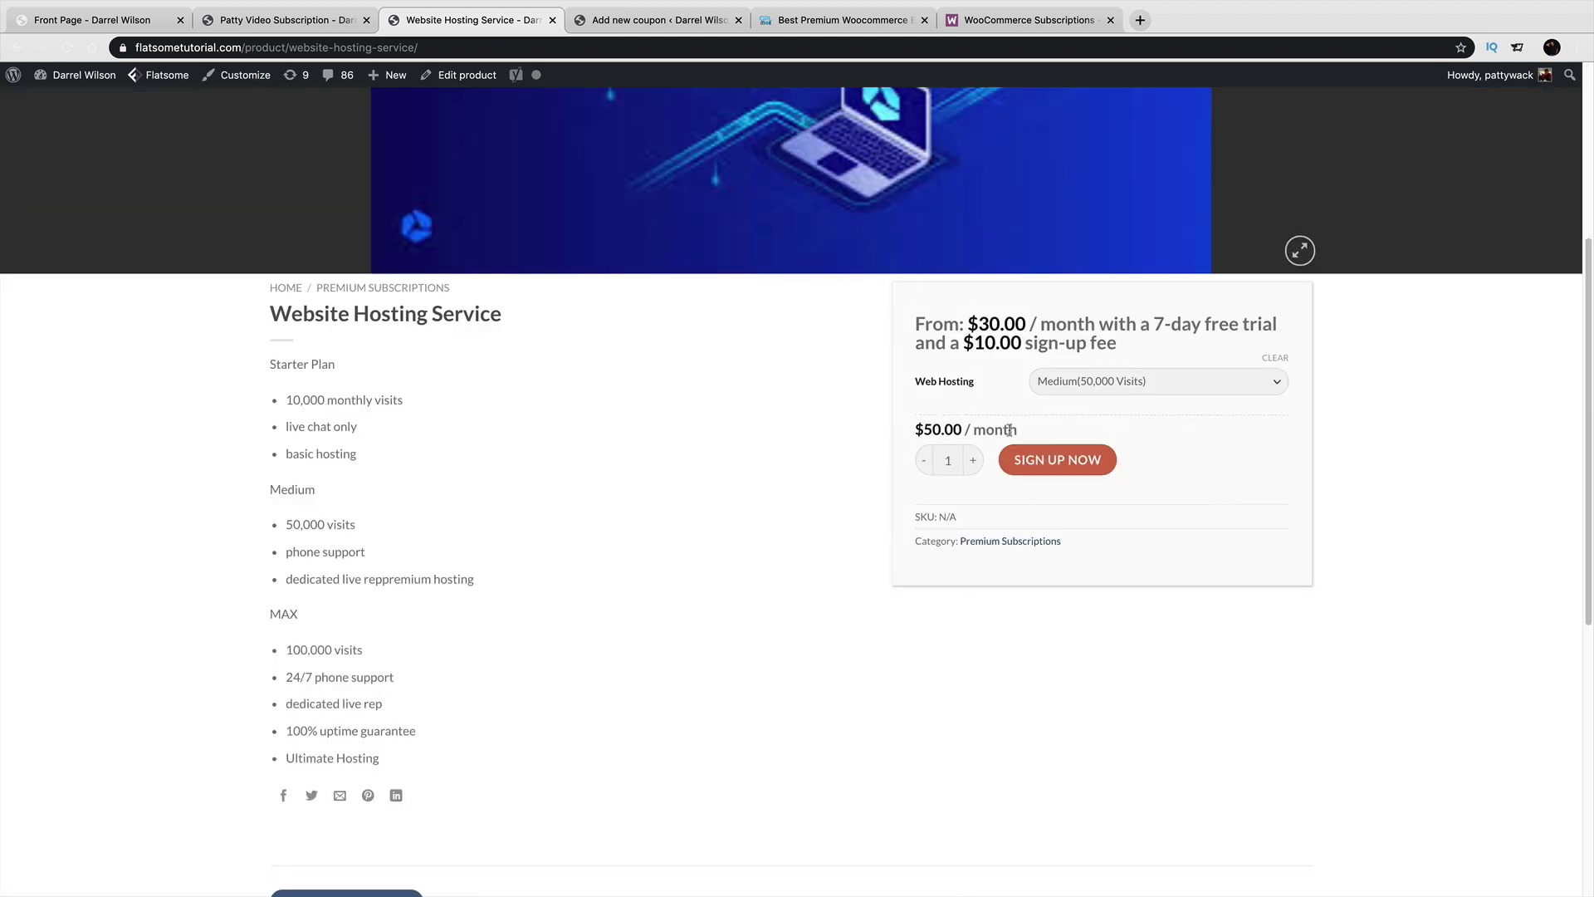
pyautogui.moveTo(1009, 429); pyautogui.dragTo(914, 429)
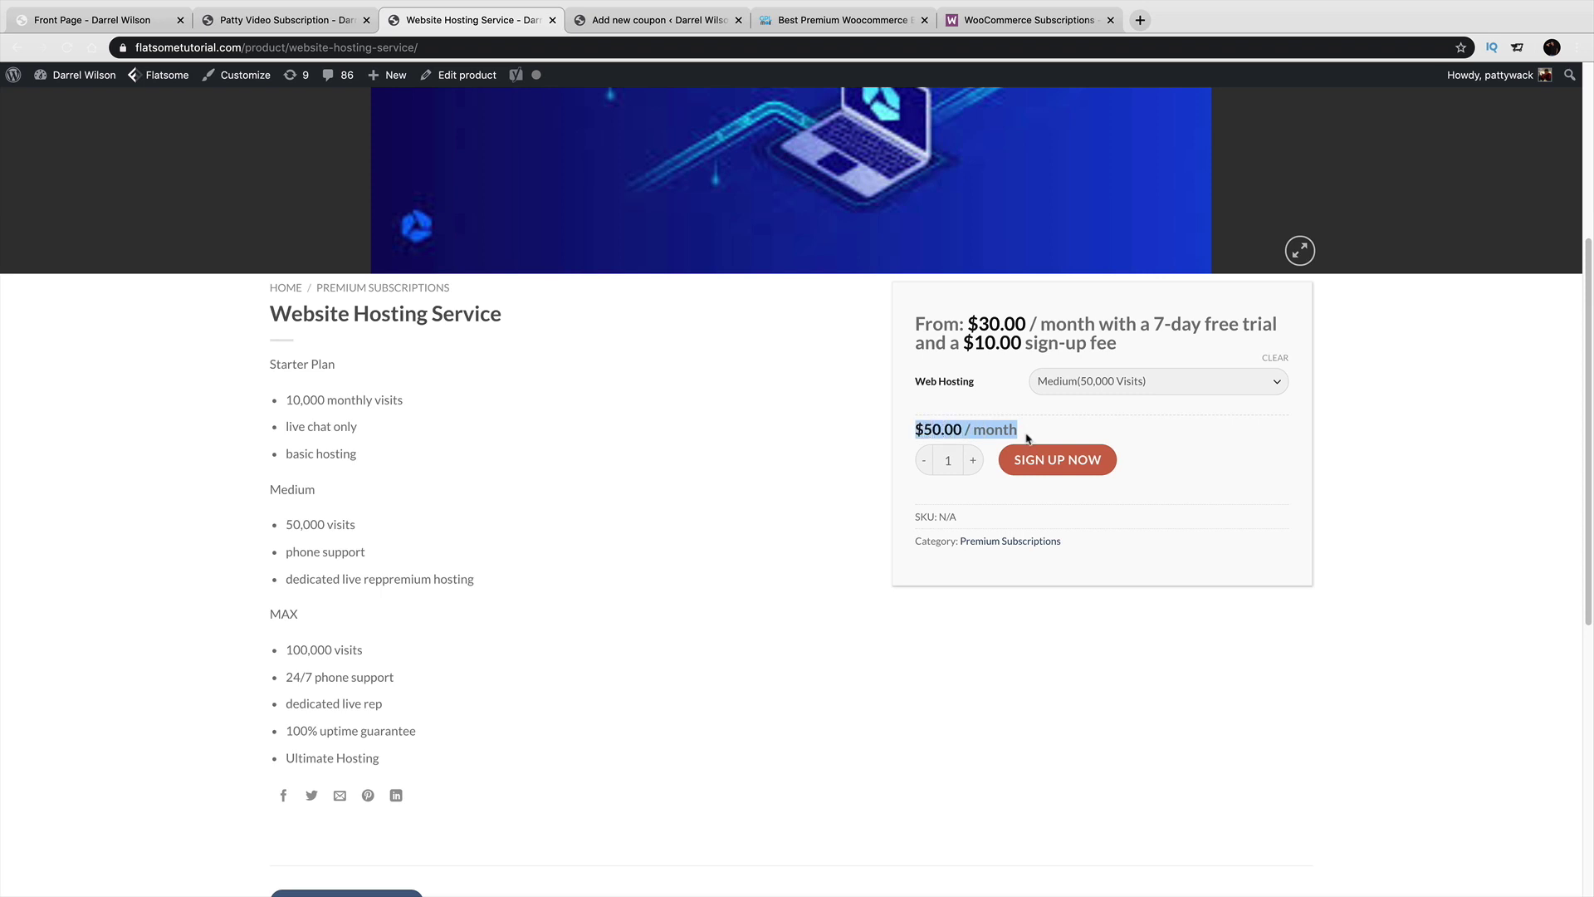
# Switch the web hosting option to Max(100,000 Visits) and check its monthly price.
pyautogui.click(1088, 391)
pyautogui.click(1089, 396)
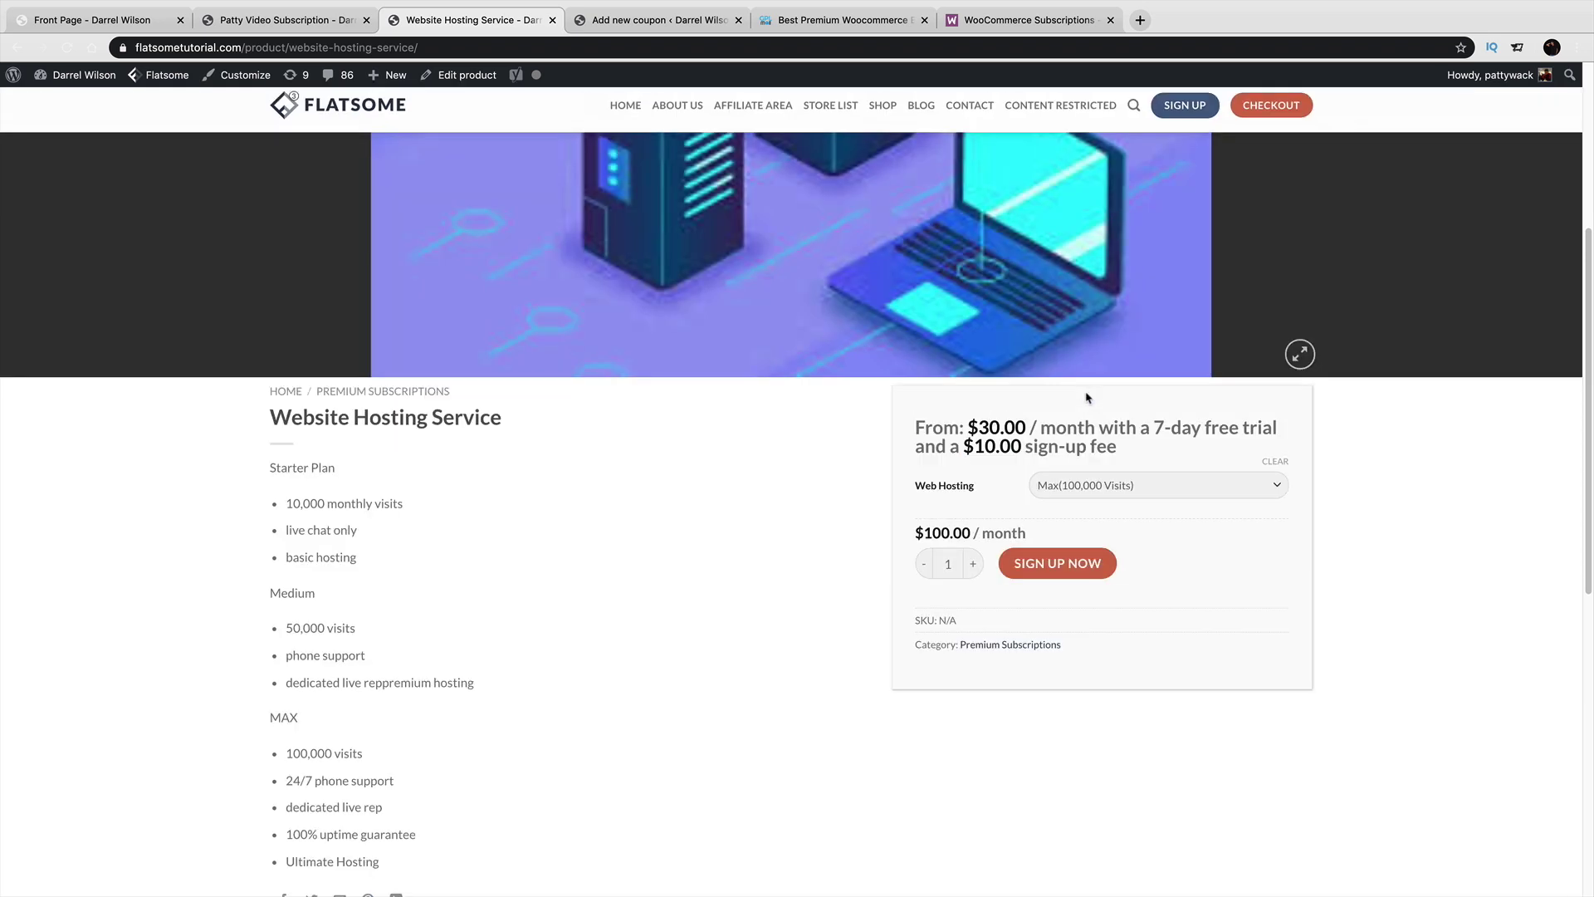
pyautogui.moveTo(1034, 536); pyautogui.dragTo(914, 532)
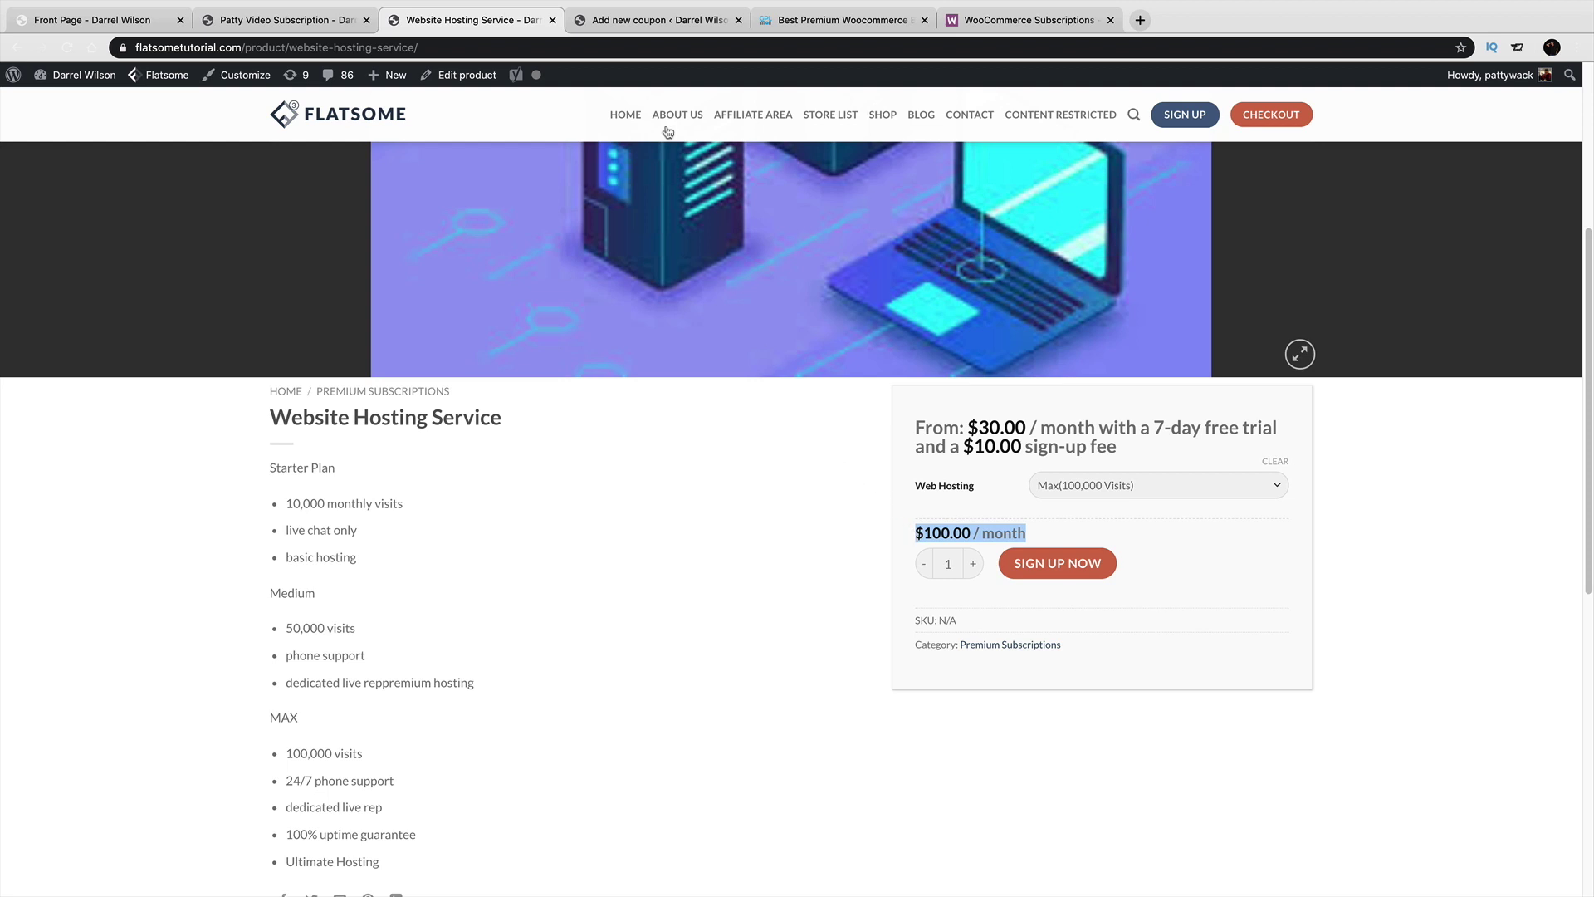
# Review the discount types available for a new coupon and return to the Patty Video Subscription page.
pyautogui.click(641, 20)
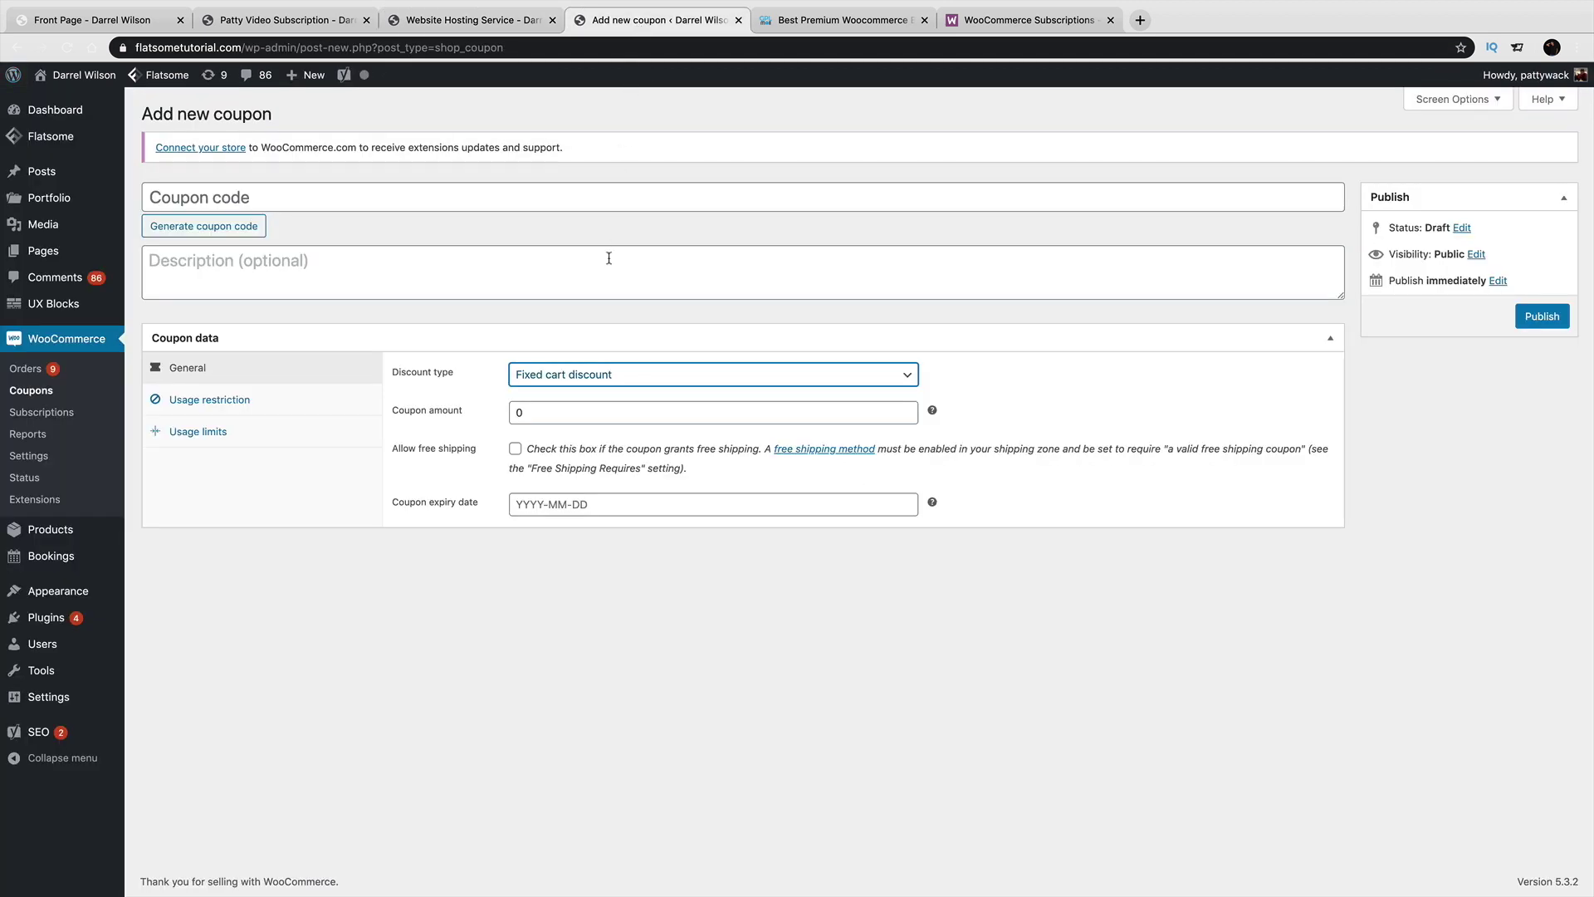
pyautogui.click(620, 379)
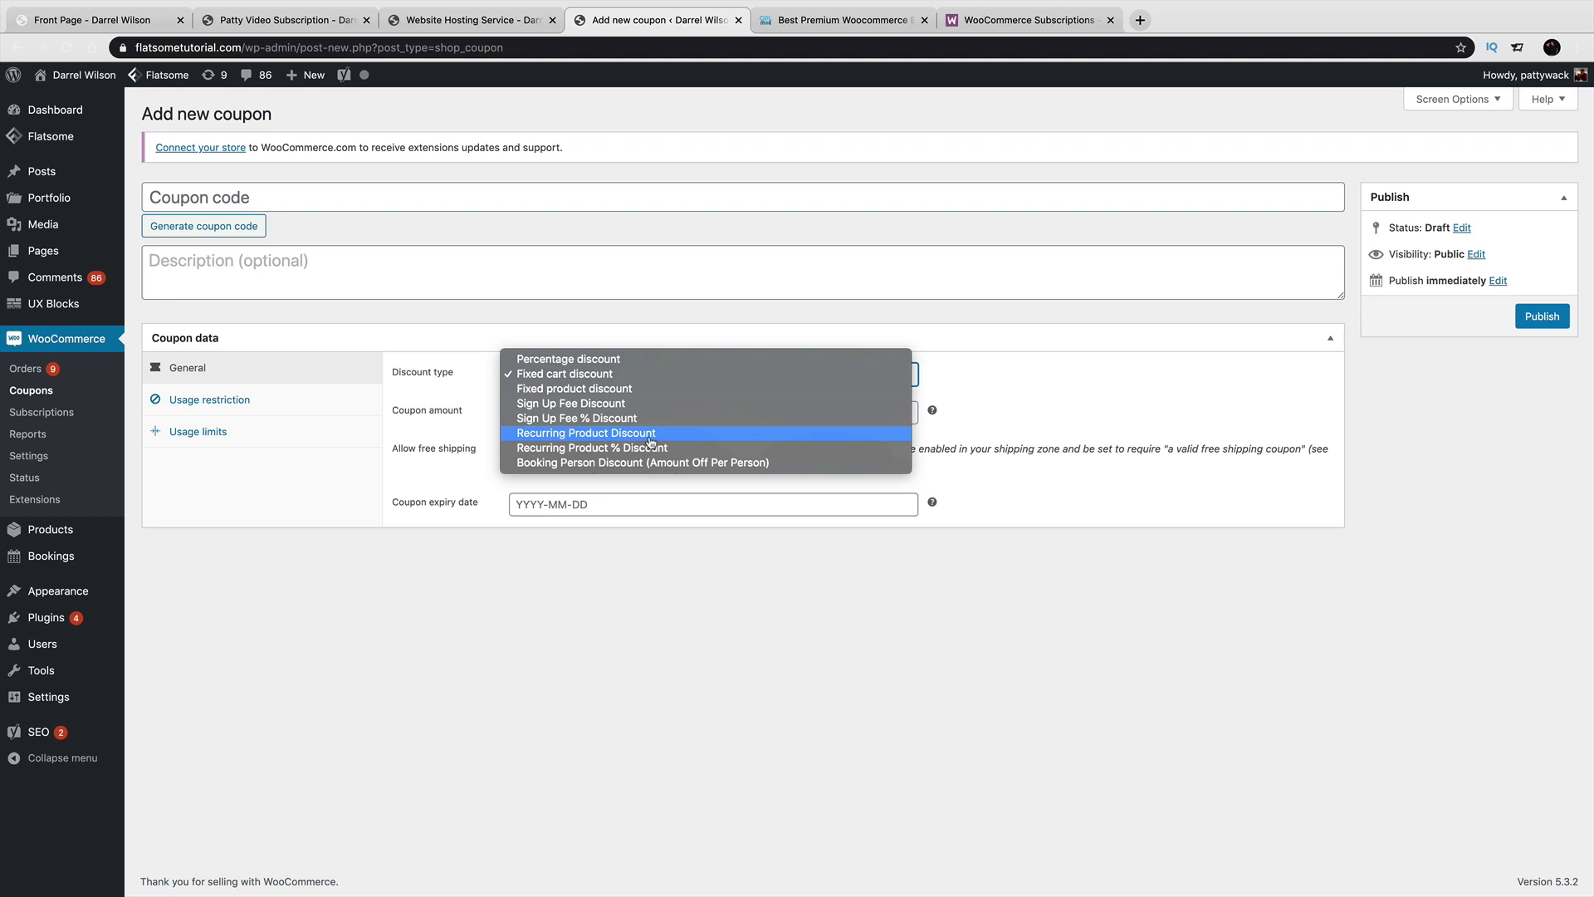
pyautogui.click(651, 433)
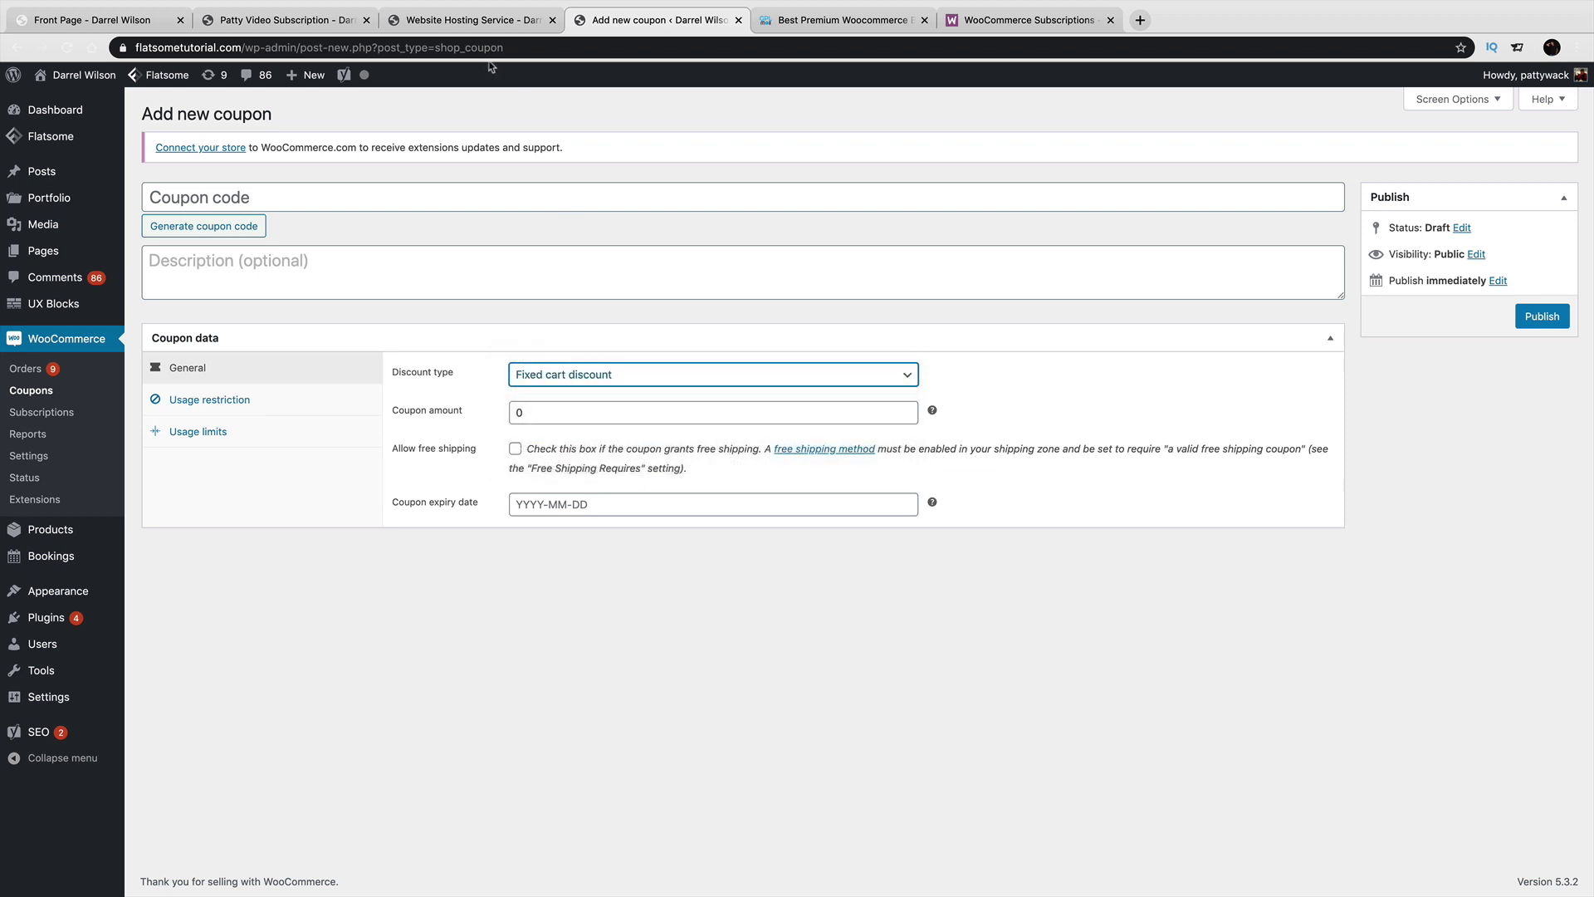
pyautogui.click(469, 20)
pyautogui.click(328, 21)
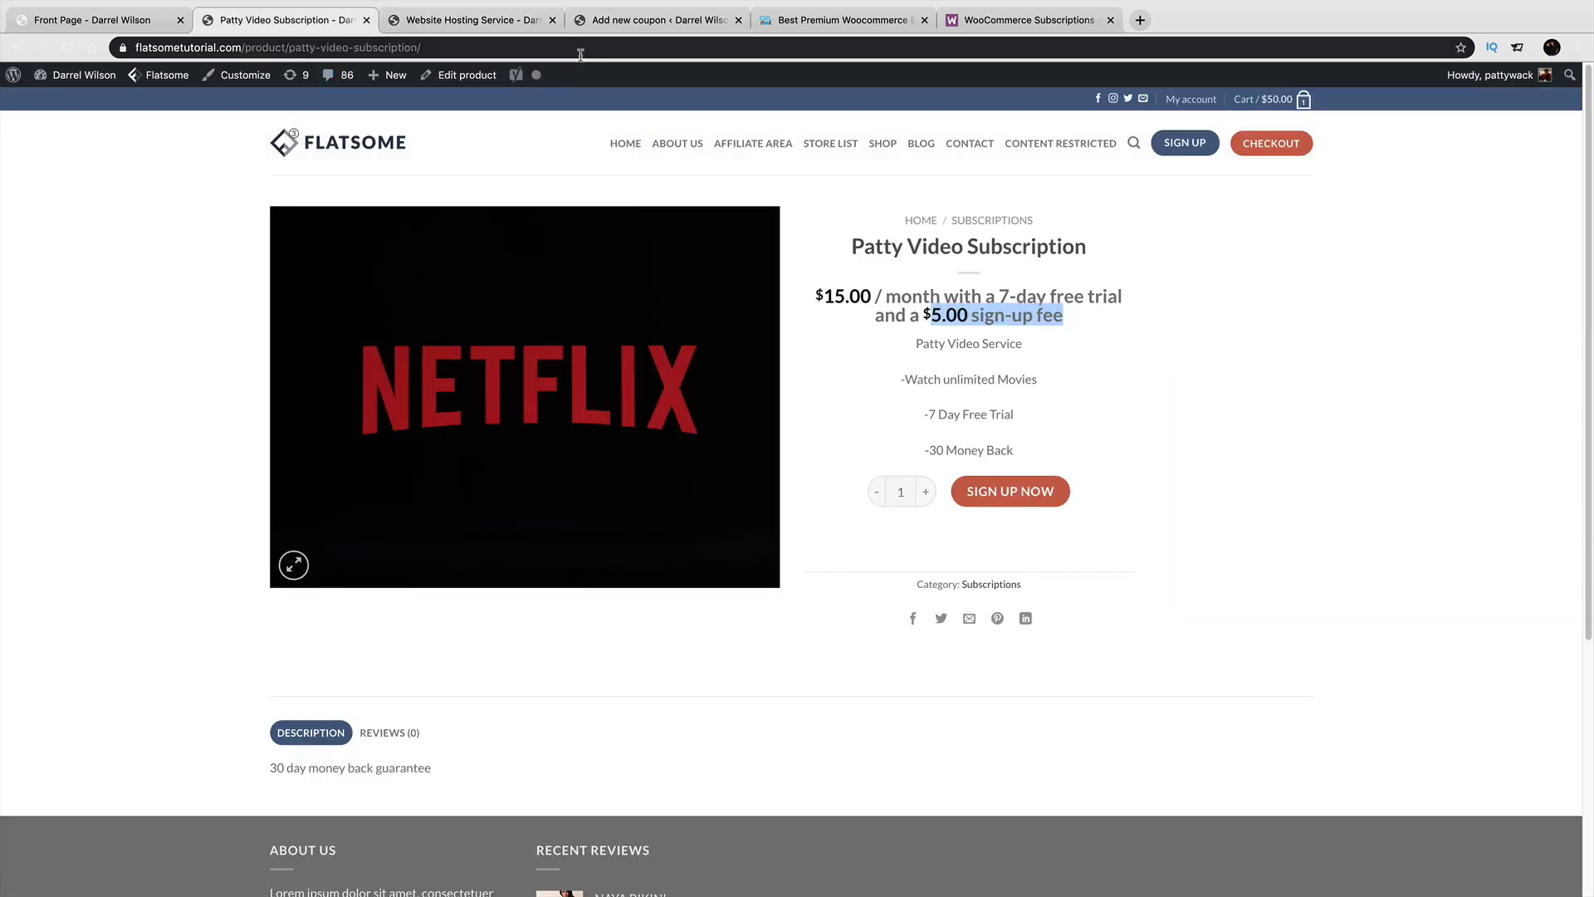
# Compare the WooCommerce Subscriptions extension's price on WooCommerce.com with the plugin offer on GPLmall.
pyautogui.click(988, 15)
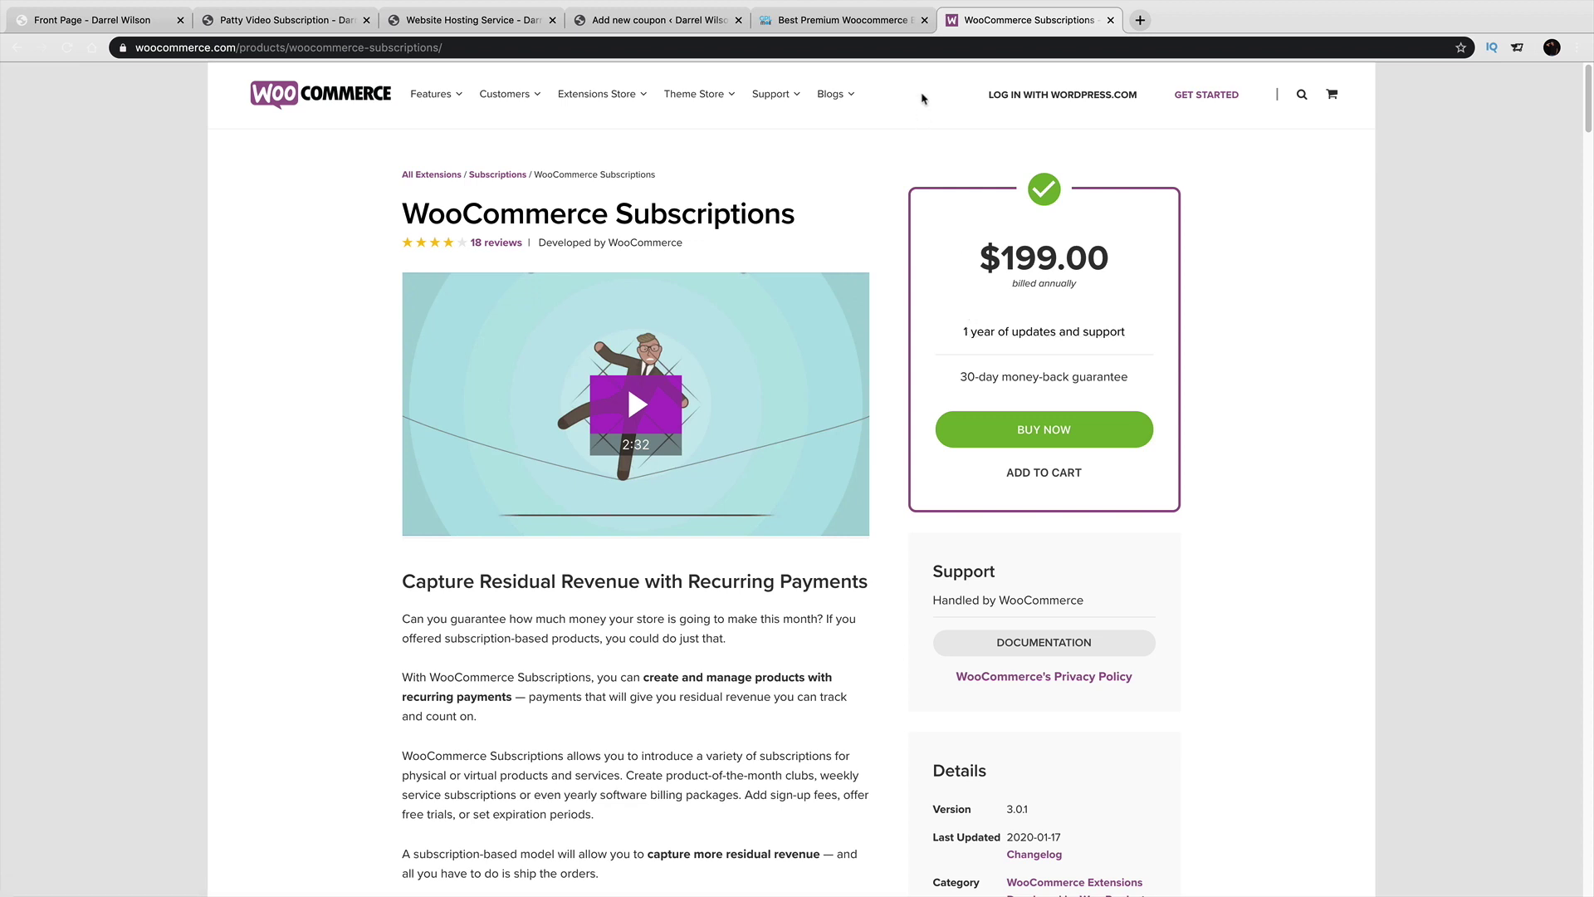
pyautogui.click(859, 26)
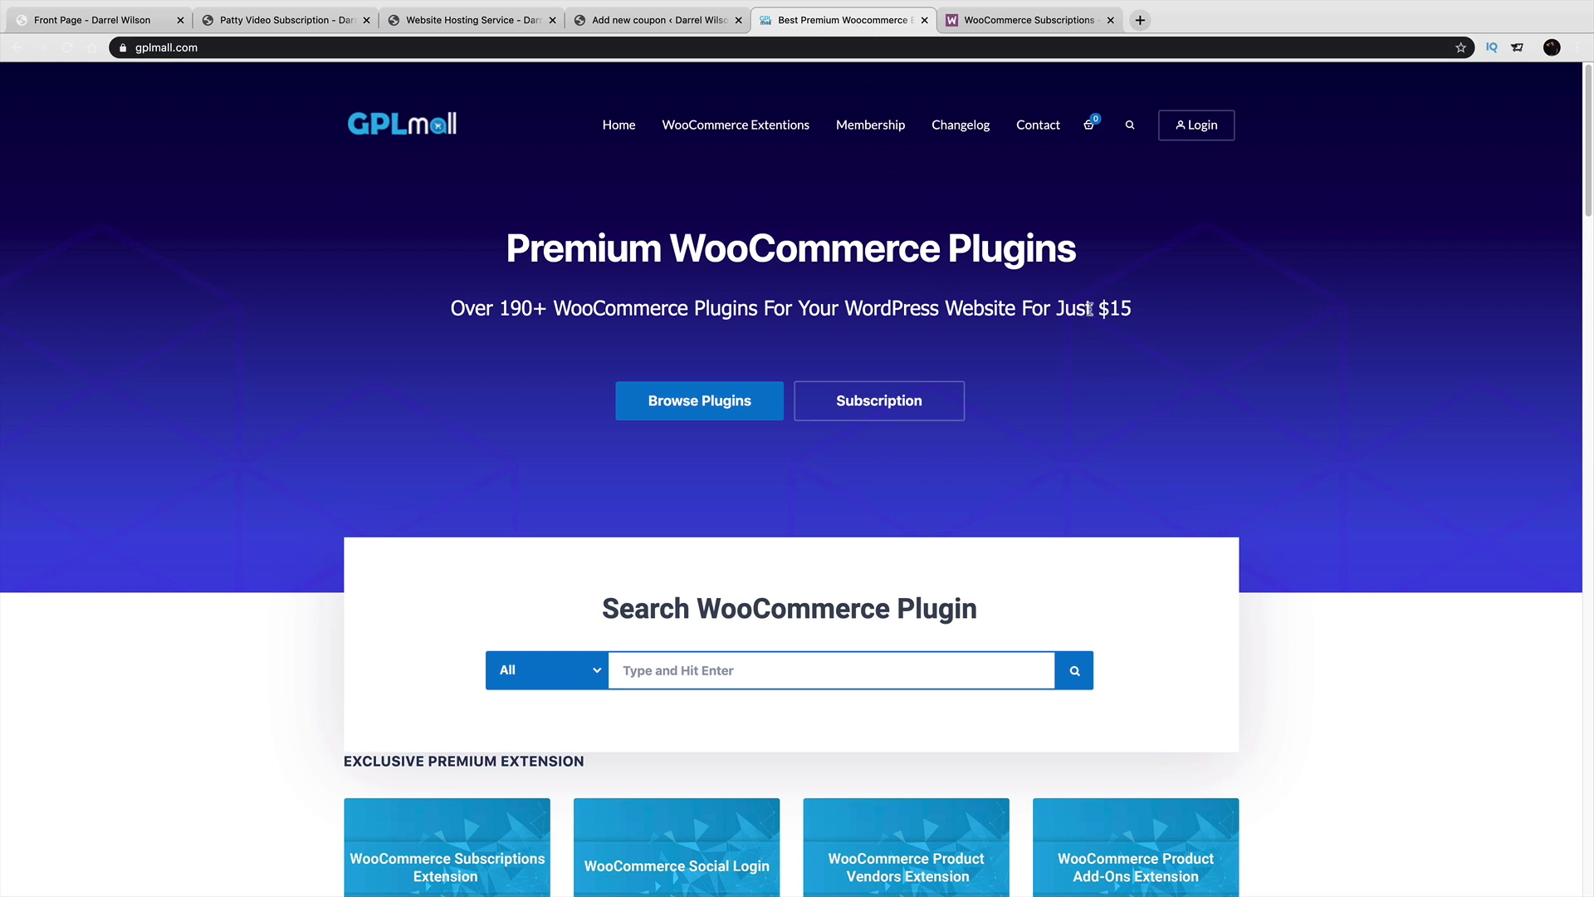
pyautogui.click(1034, 25)
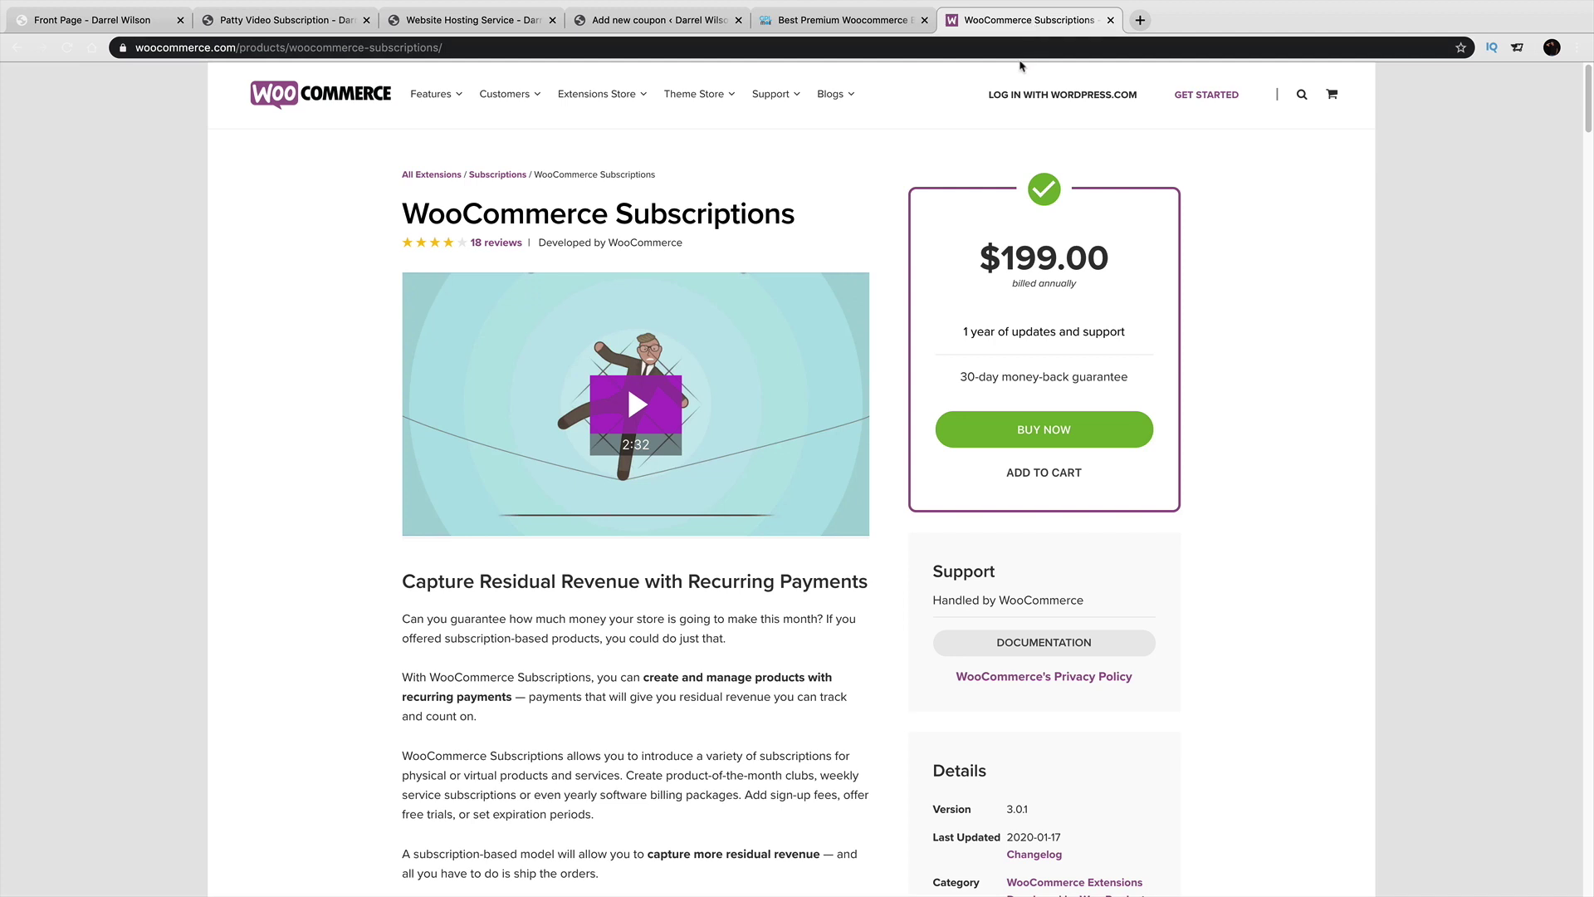
pyautogui.click(876, 23)
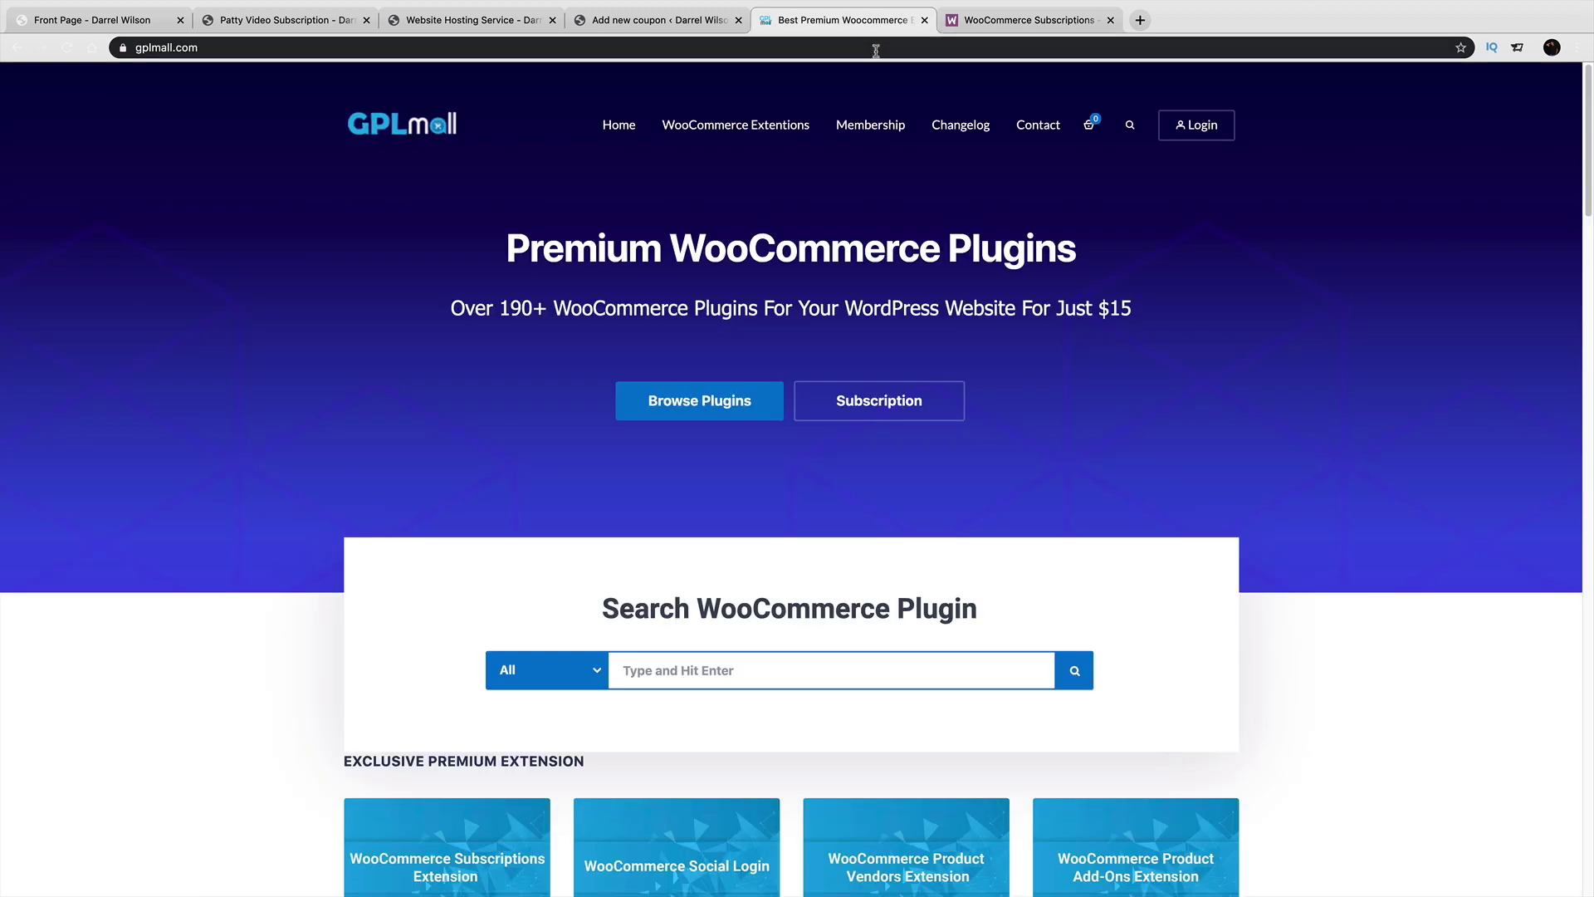
pyautogui.click(962, 23)
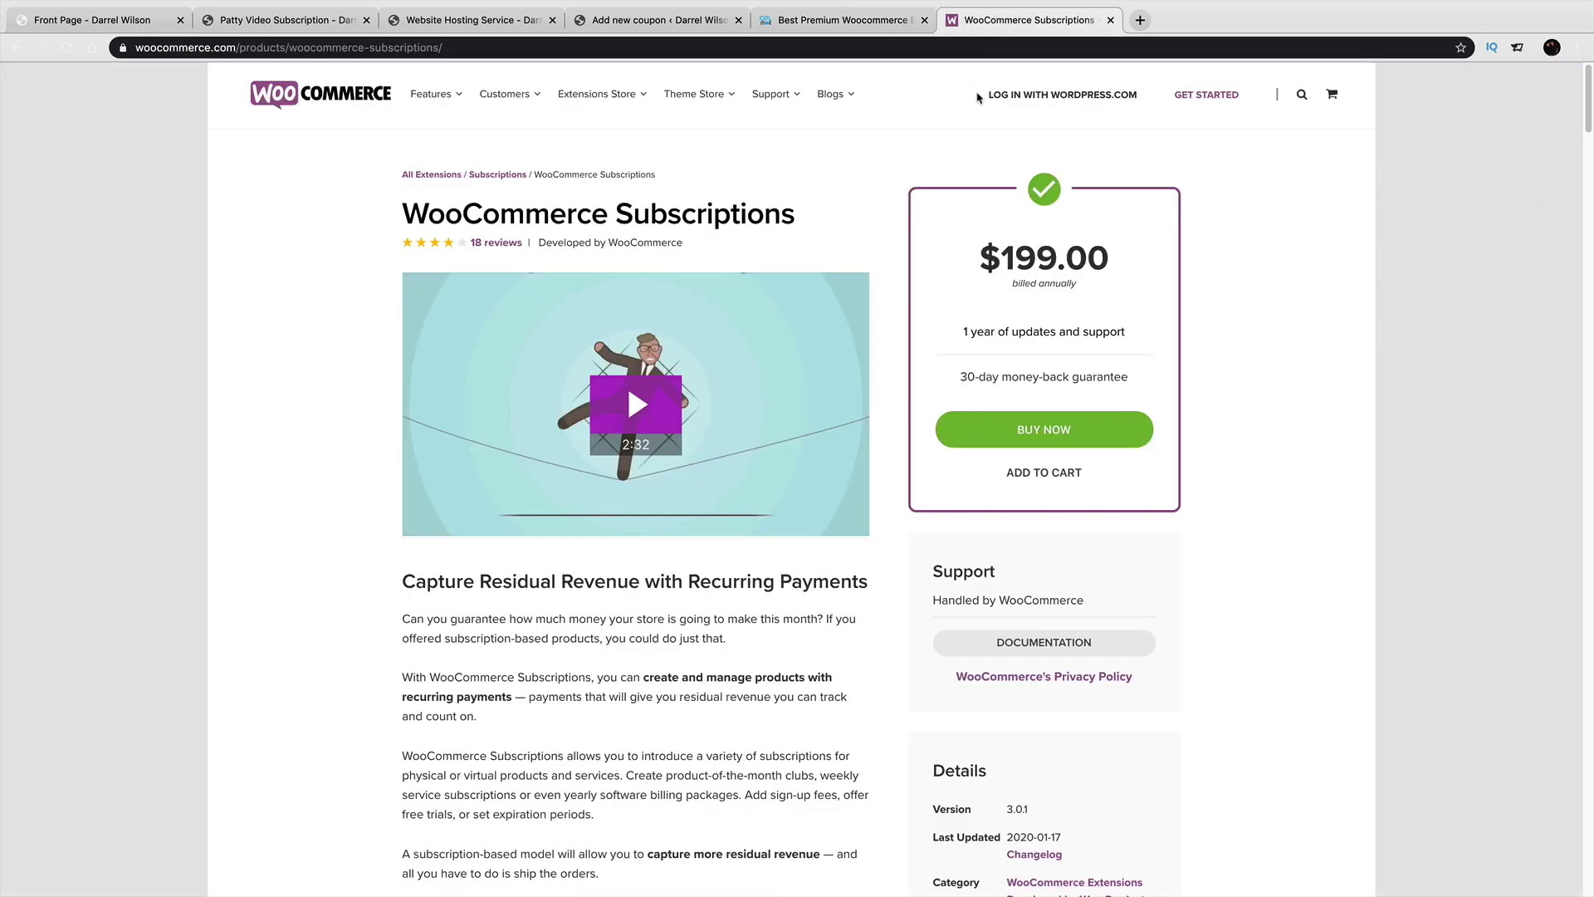
pyautogui.click(884, 25)
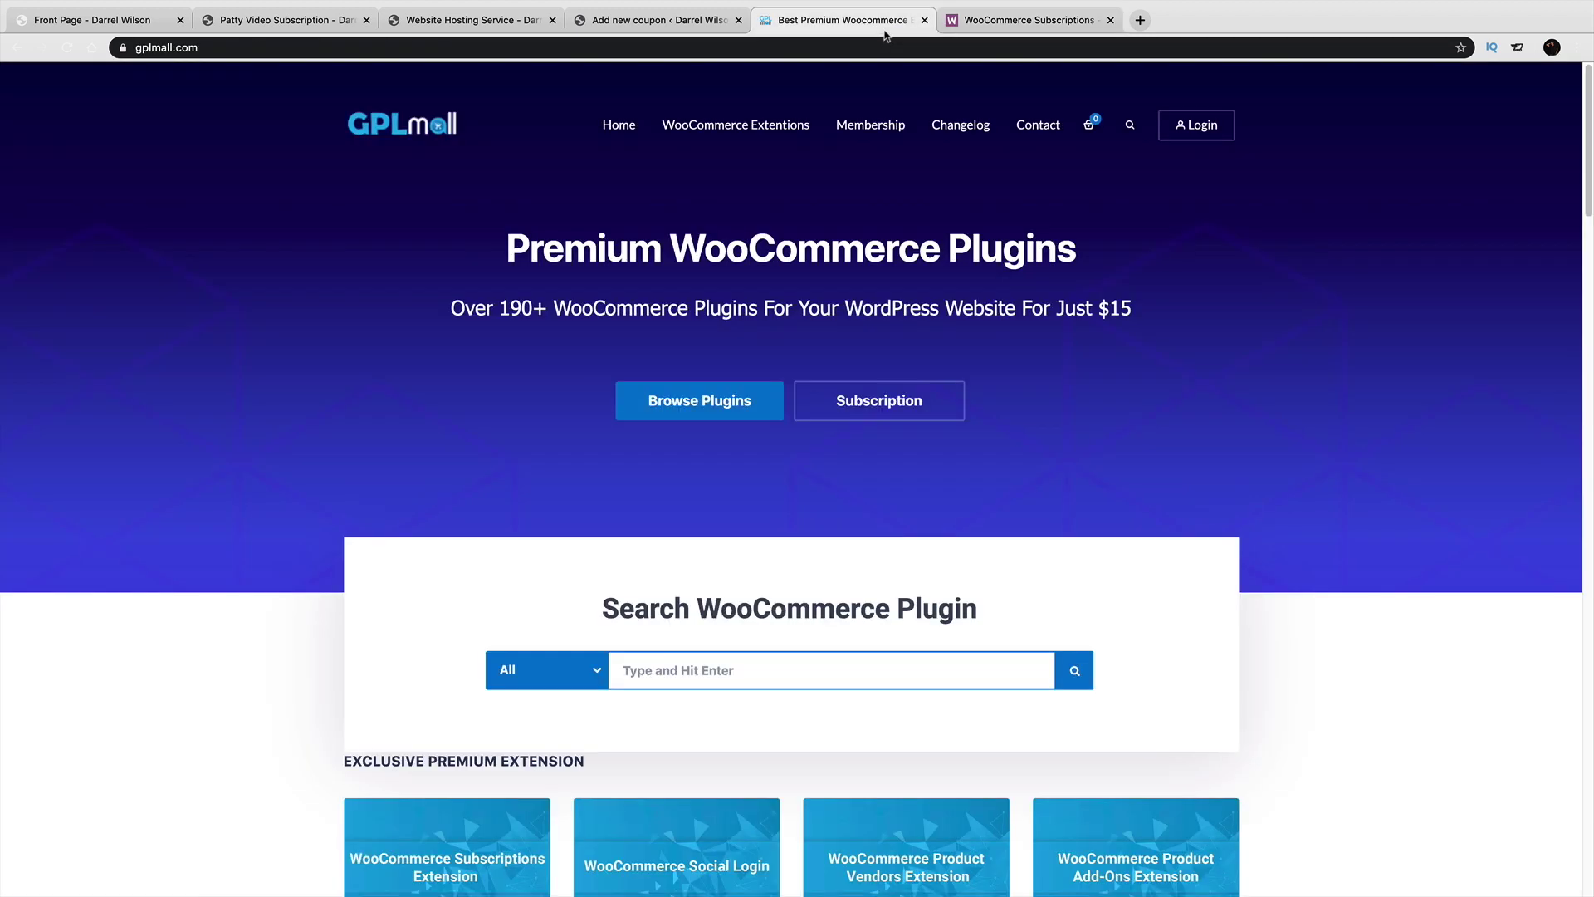
# Return to the Flatsome site's front page and open its WordPress admin dashboard.
pyautogui.click(667, 23)
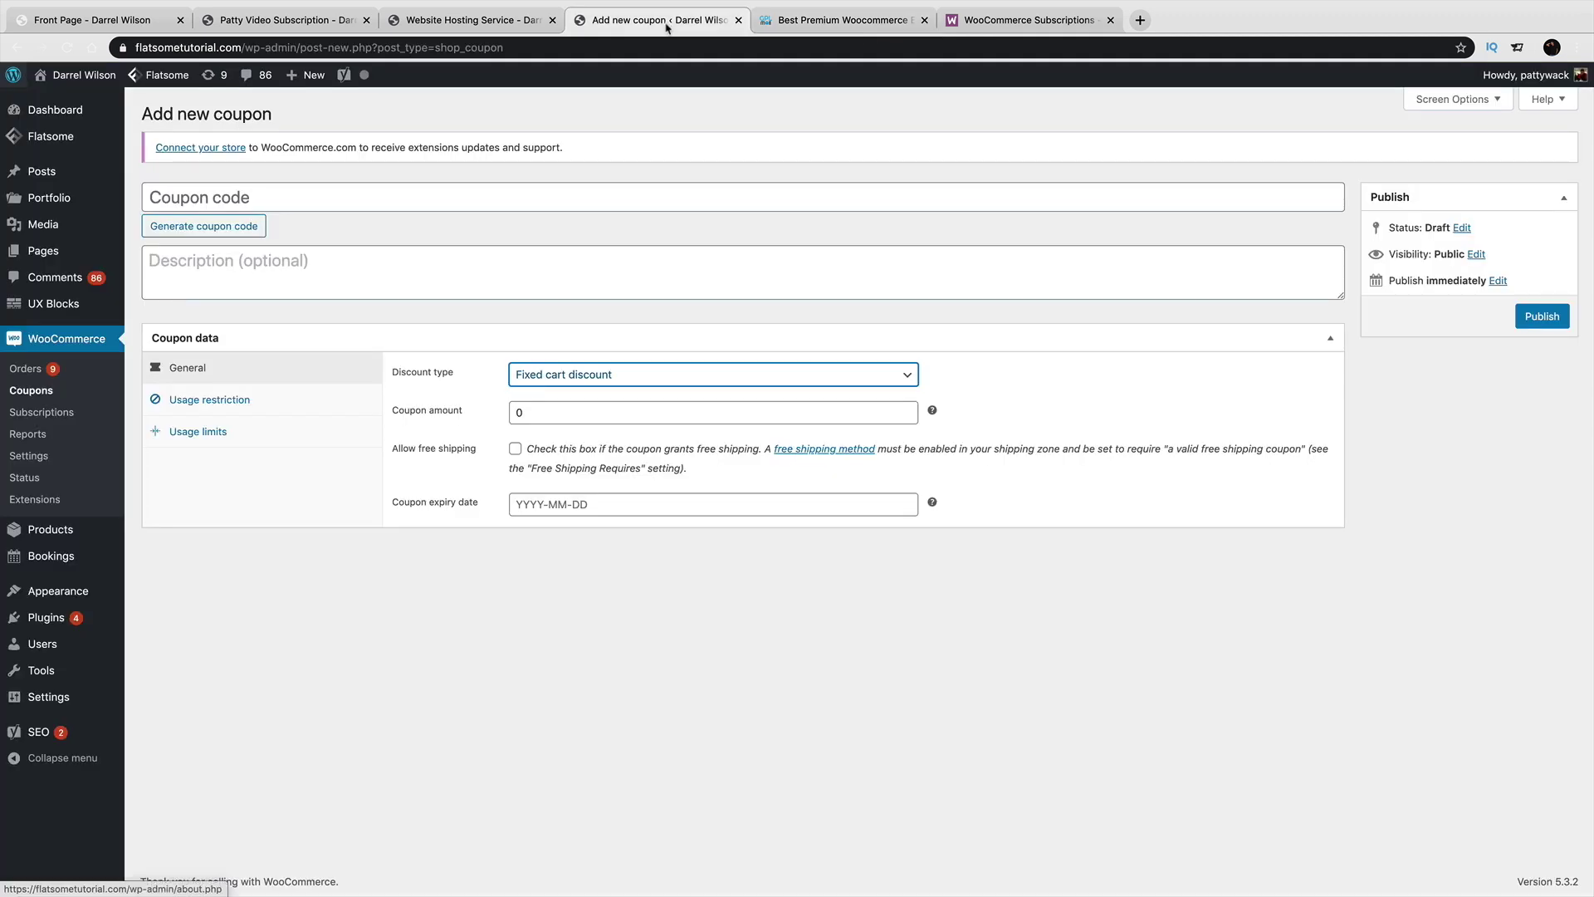
pyautogui.click(312, 28)
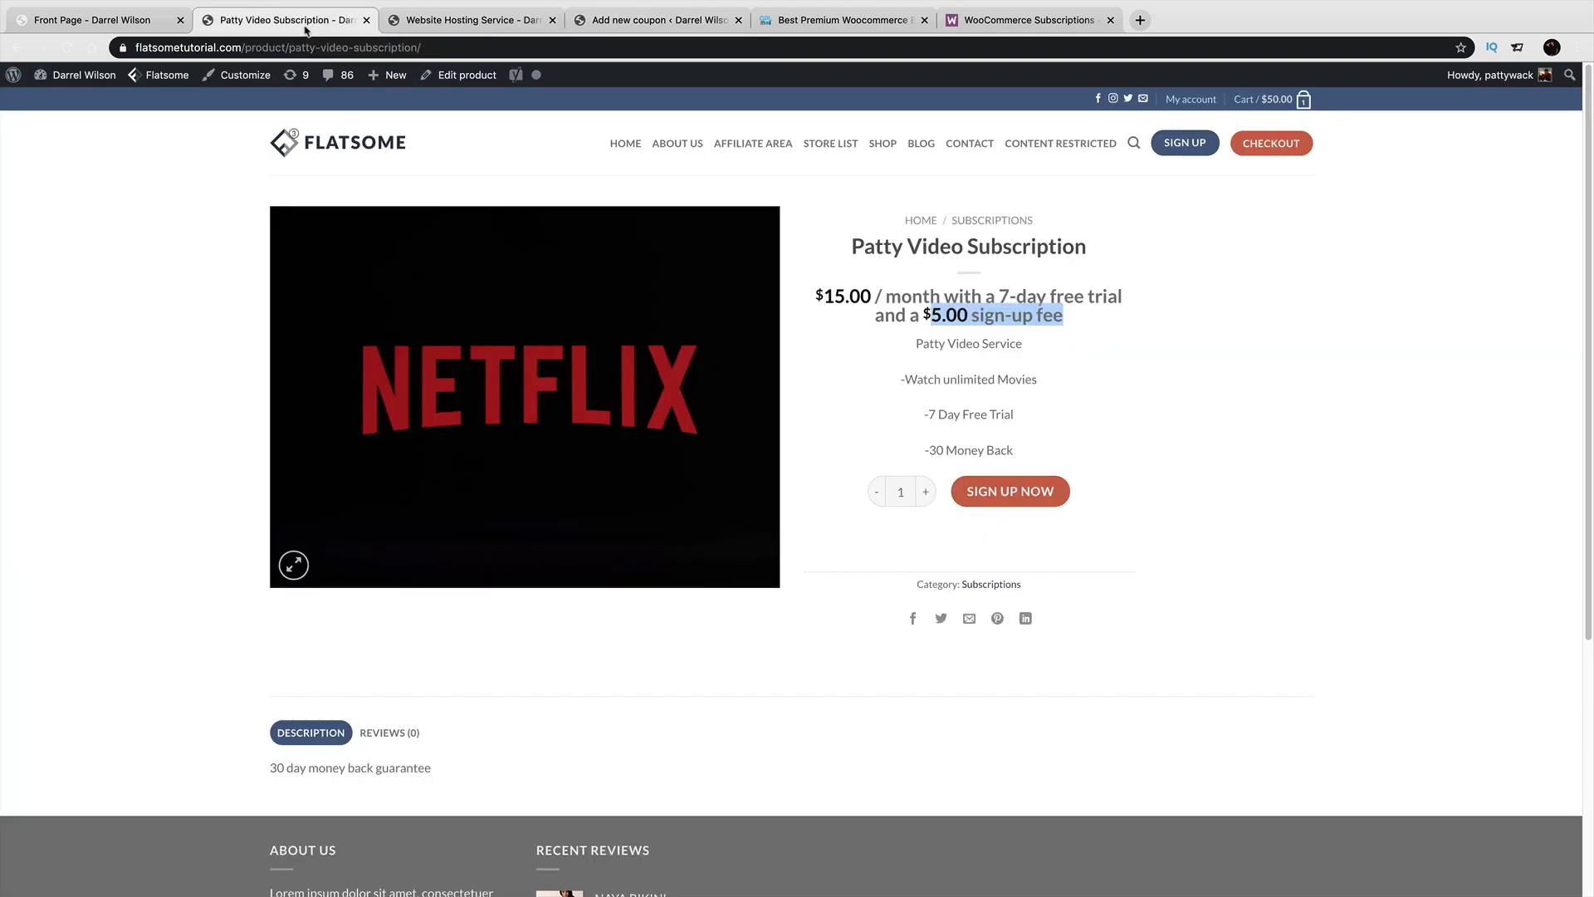
pyautogui.click(105, 26)
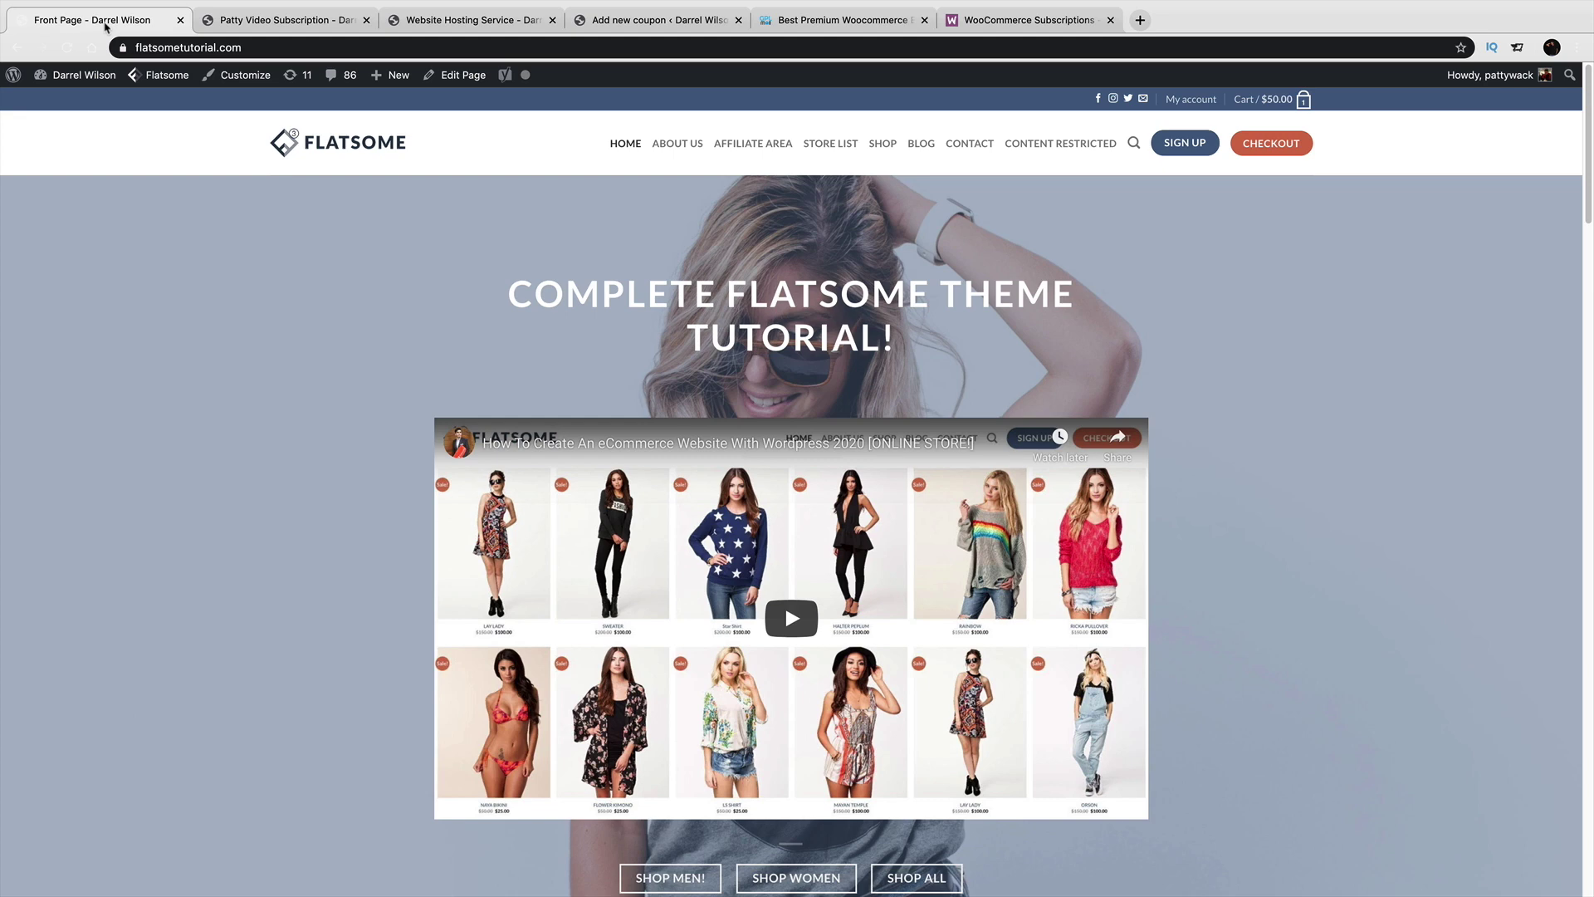
pyautogui.moveTo(79, 76)
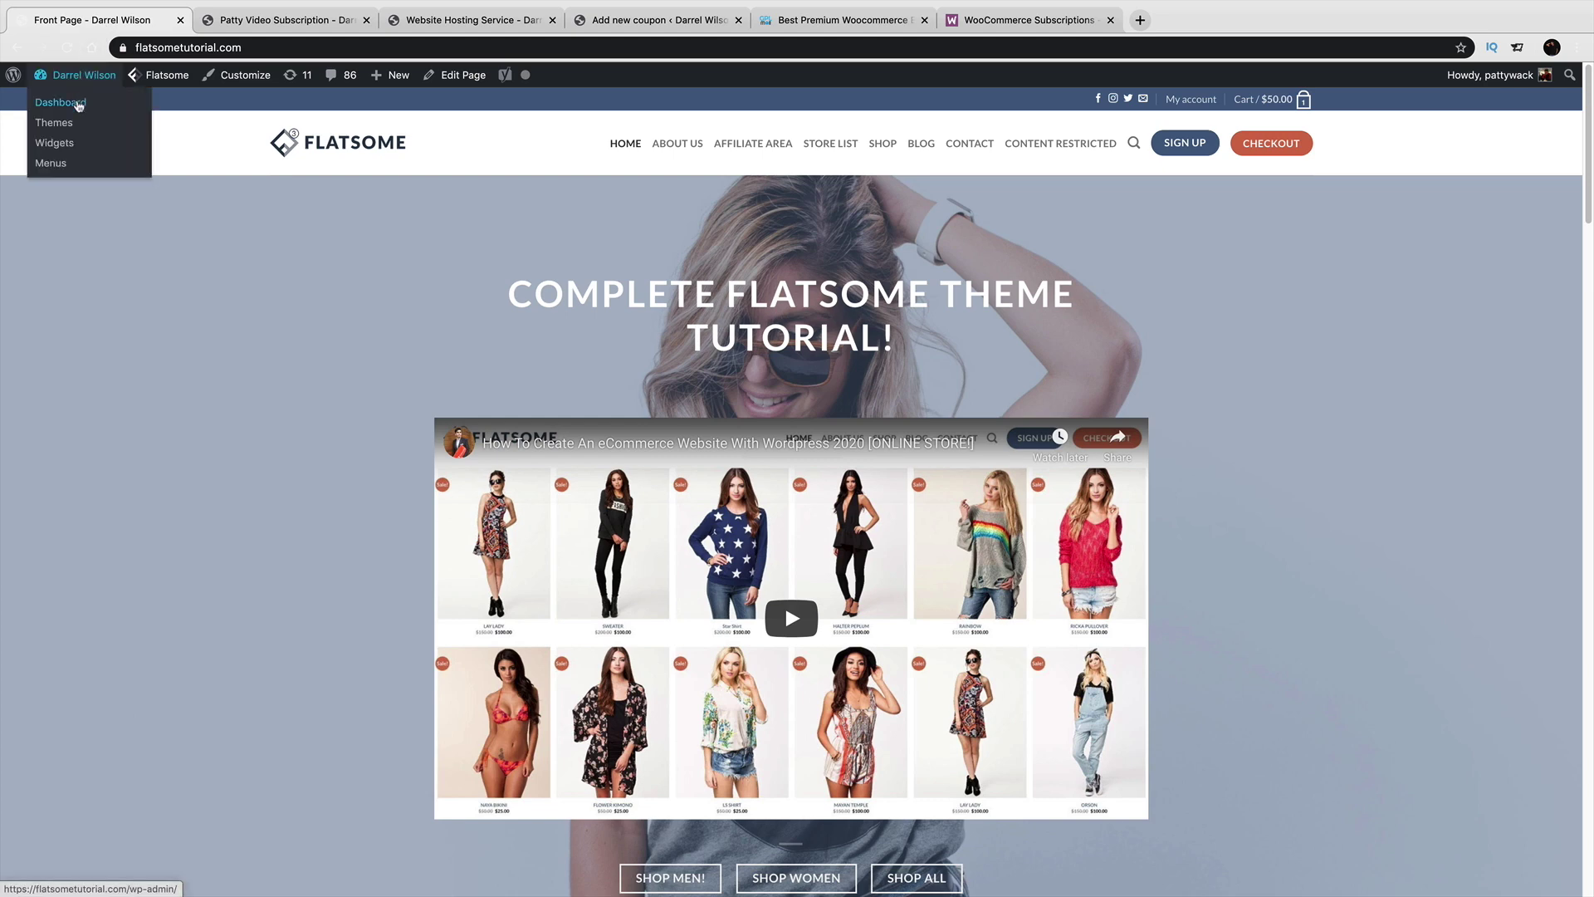
pyautogui.click(79, 104)
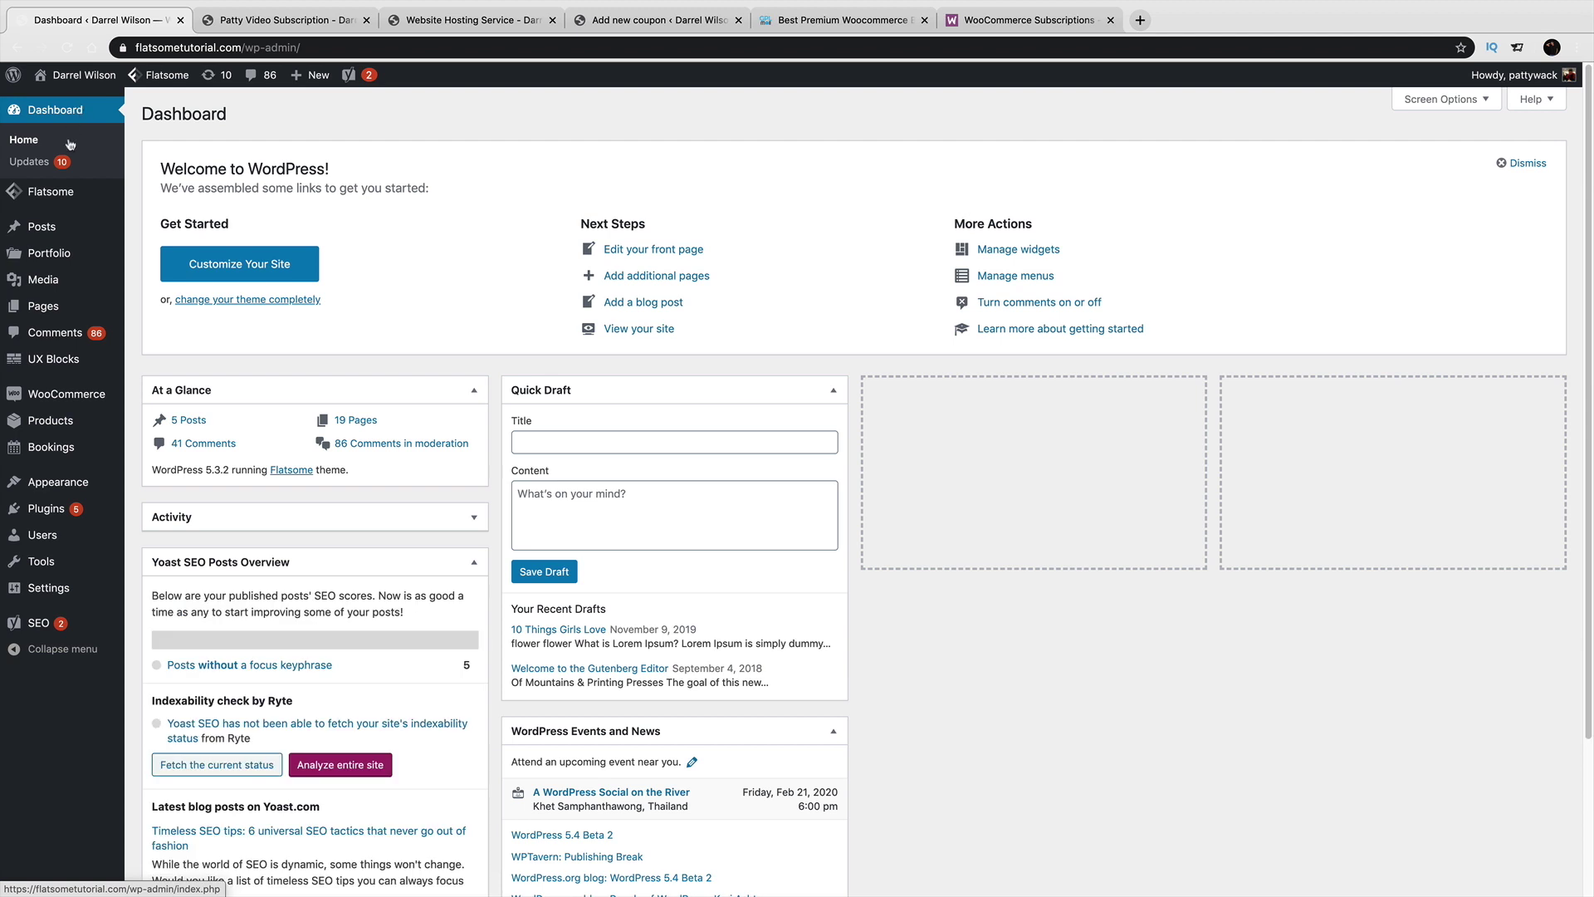
# Review the WooCommerce Subscriptions extension page and the GPLmall plugin offer again, and return to the WordPress dashboard.
pyautogui.moveTo(79, 449)
pyautogui.moveTo(83, 508)
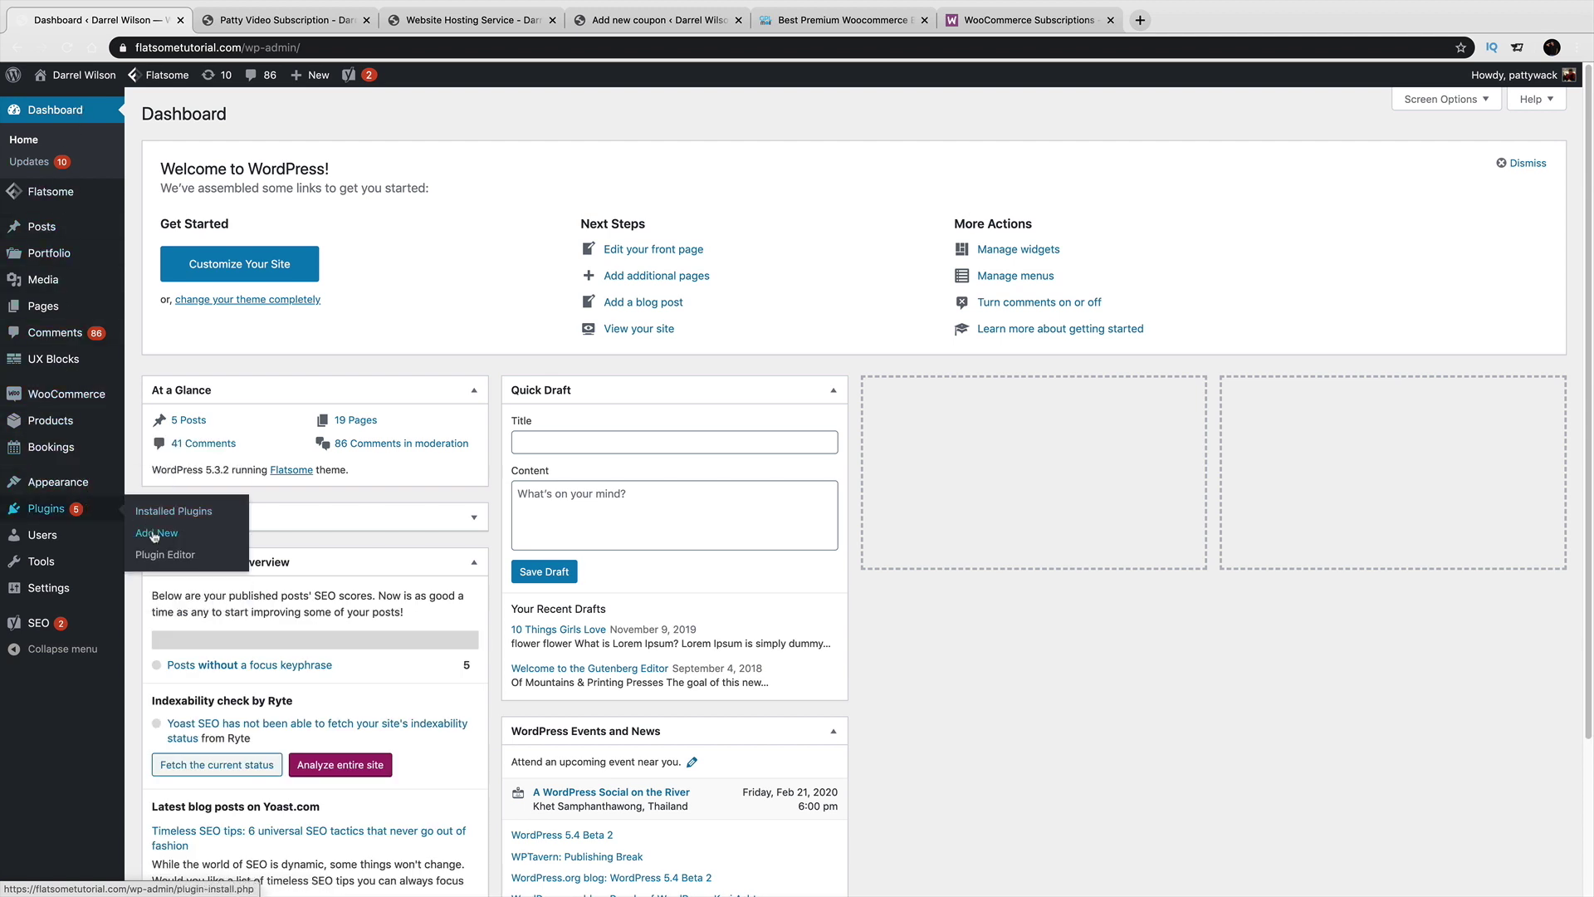
pyautogui.click(963, 23)
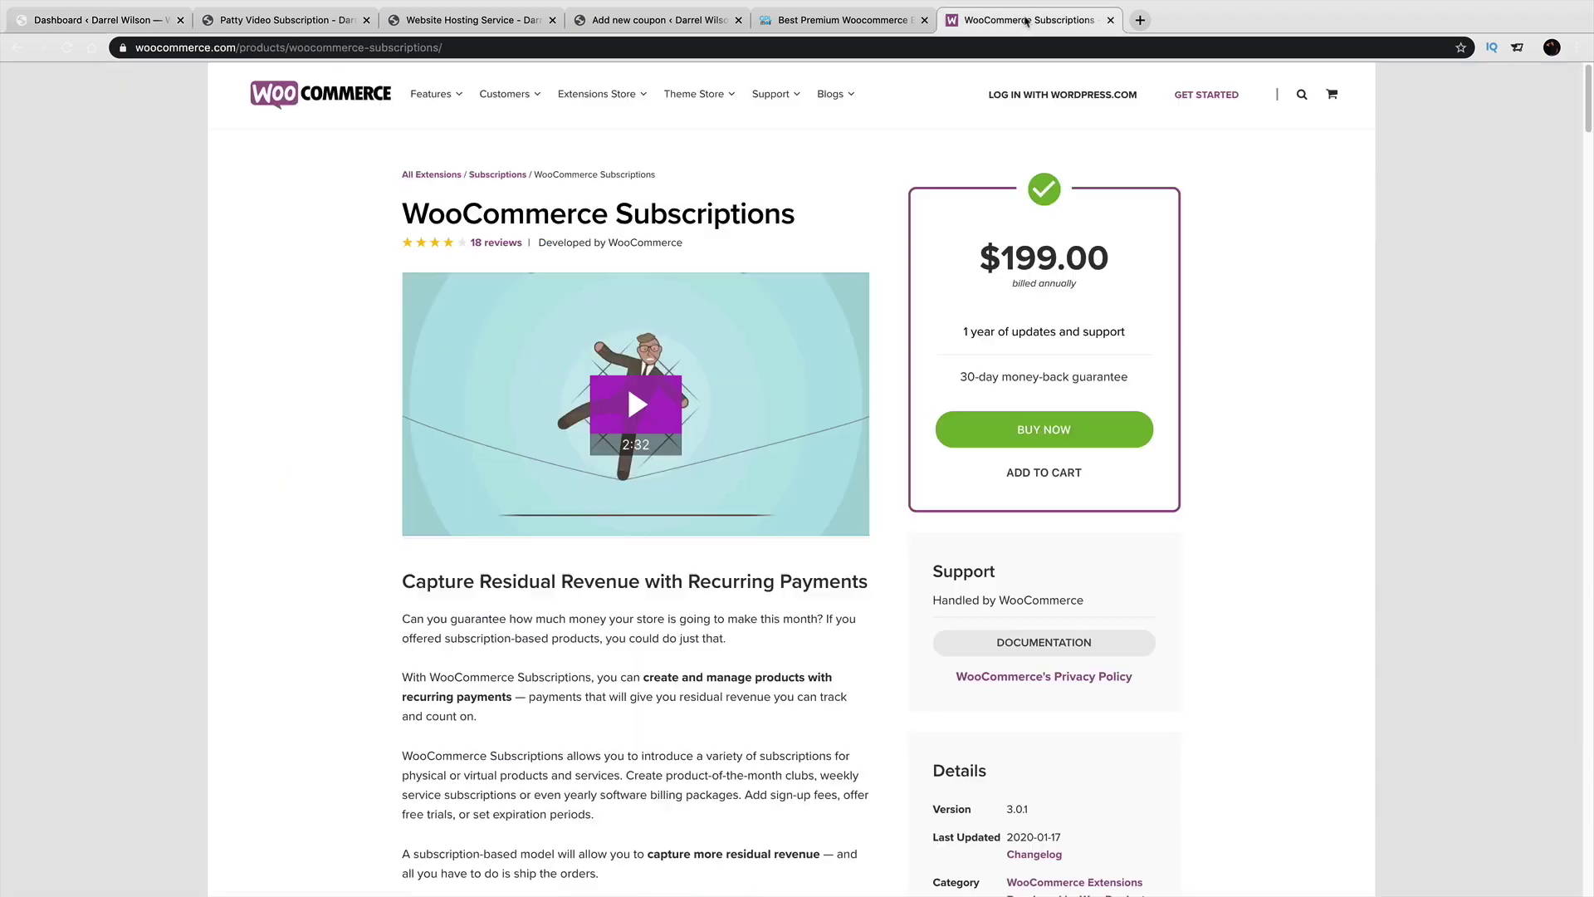
pyautogui.click(864, 23)
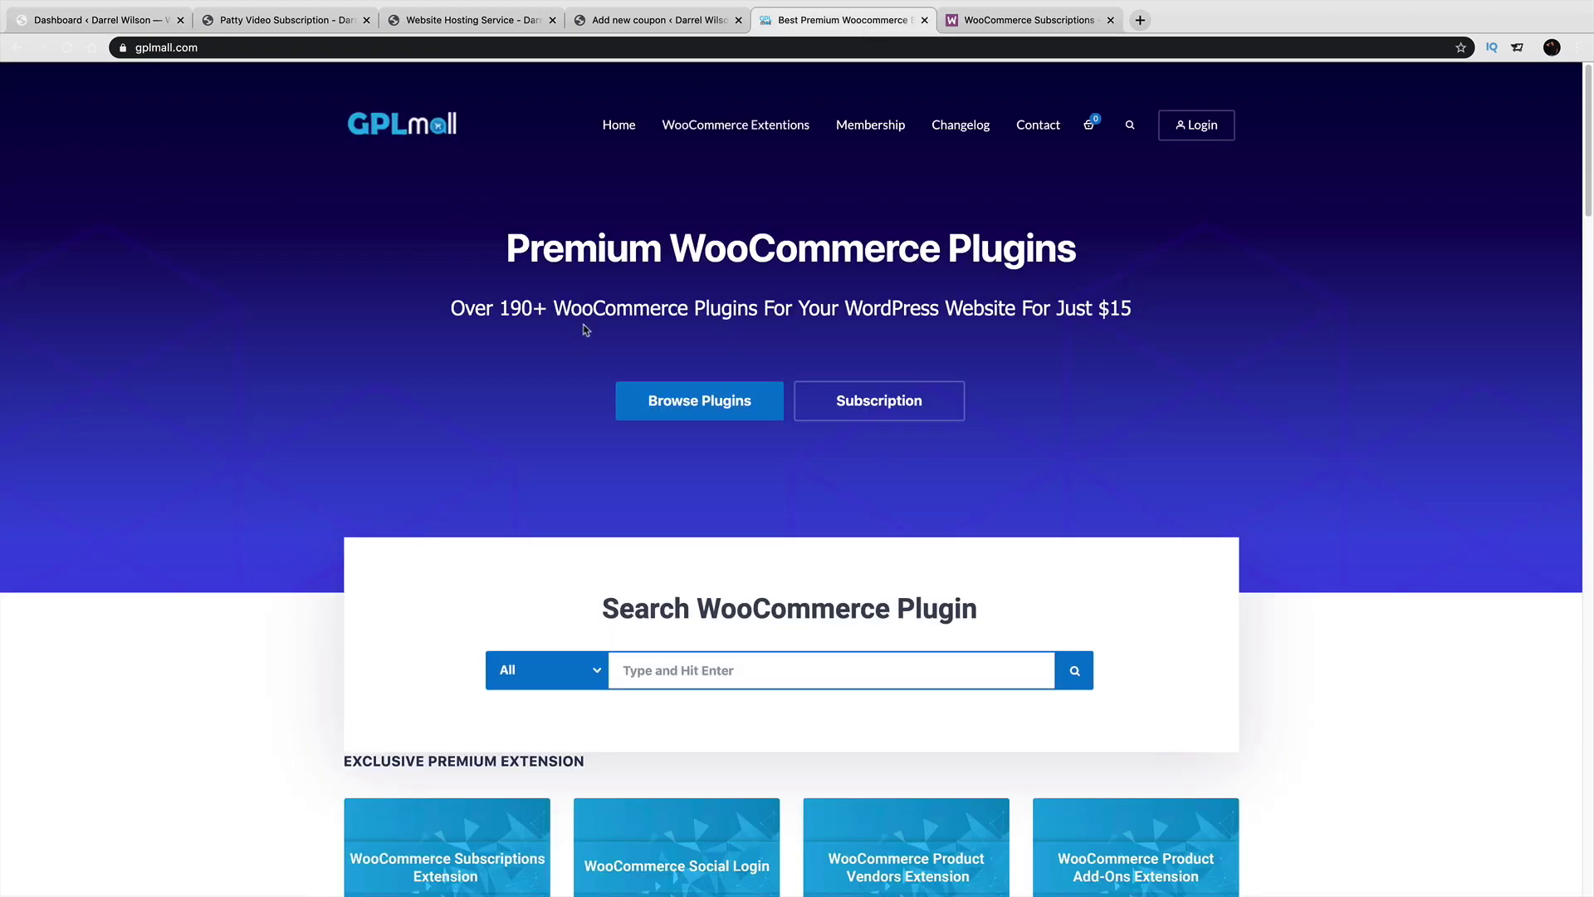
pyautogui.moveTo(1187, 310); pyautogui.dragTo(961, 313)
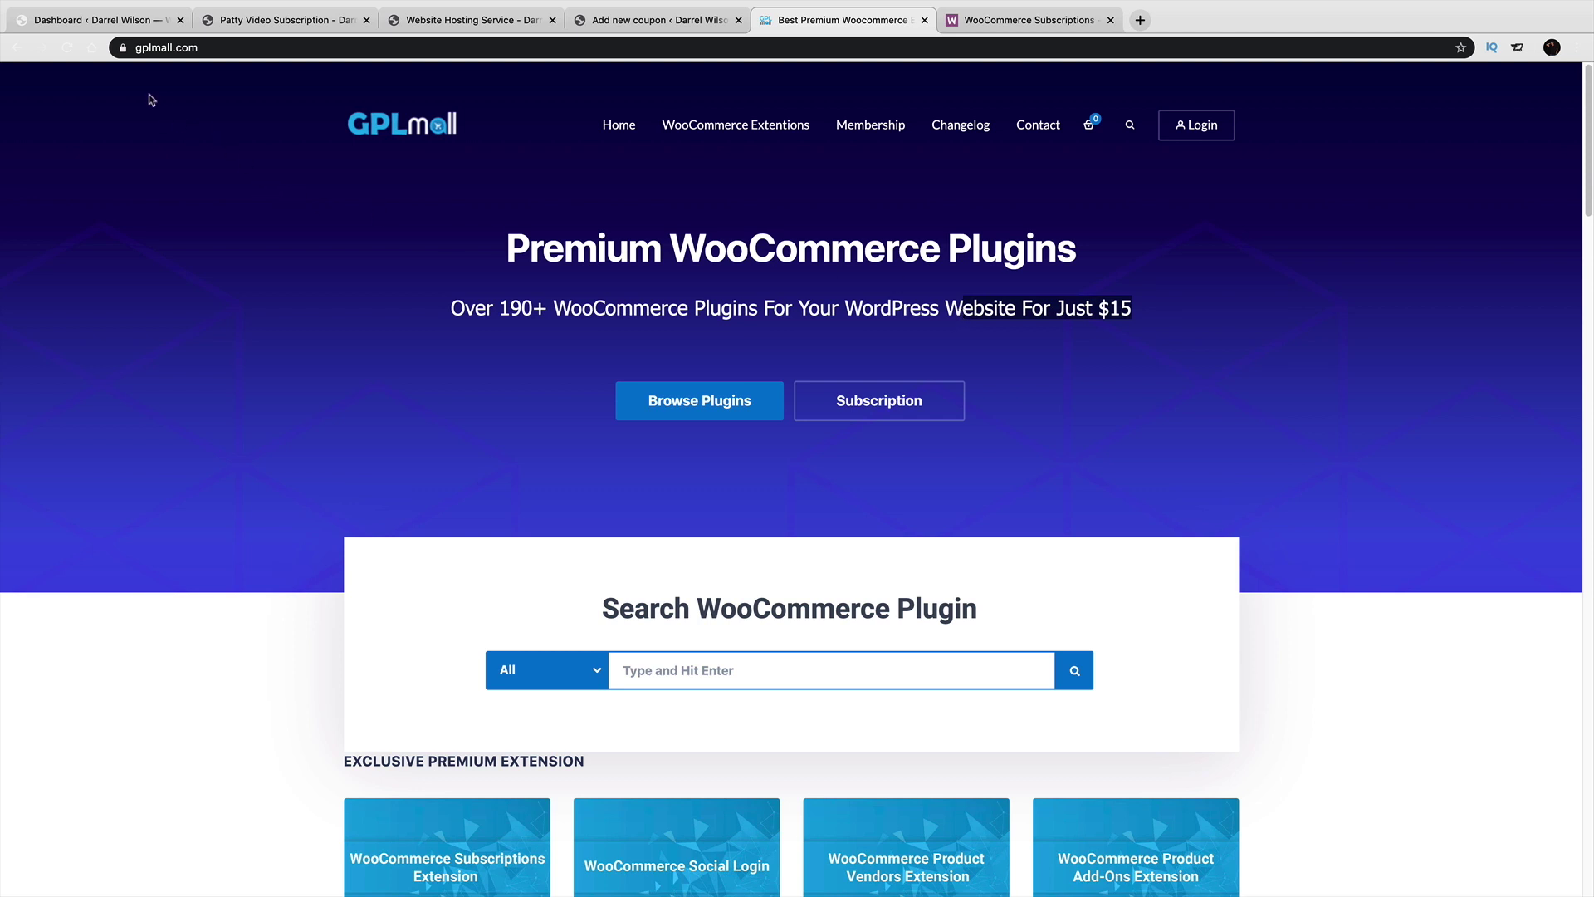
pyautogui.click(110, 25)
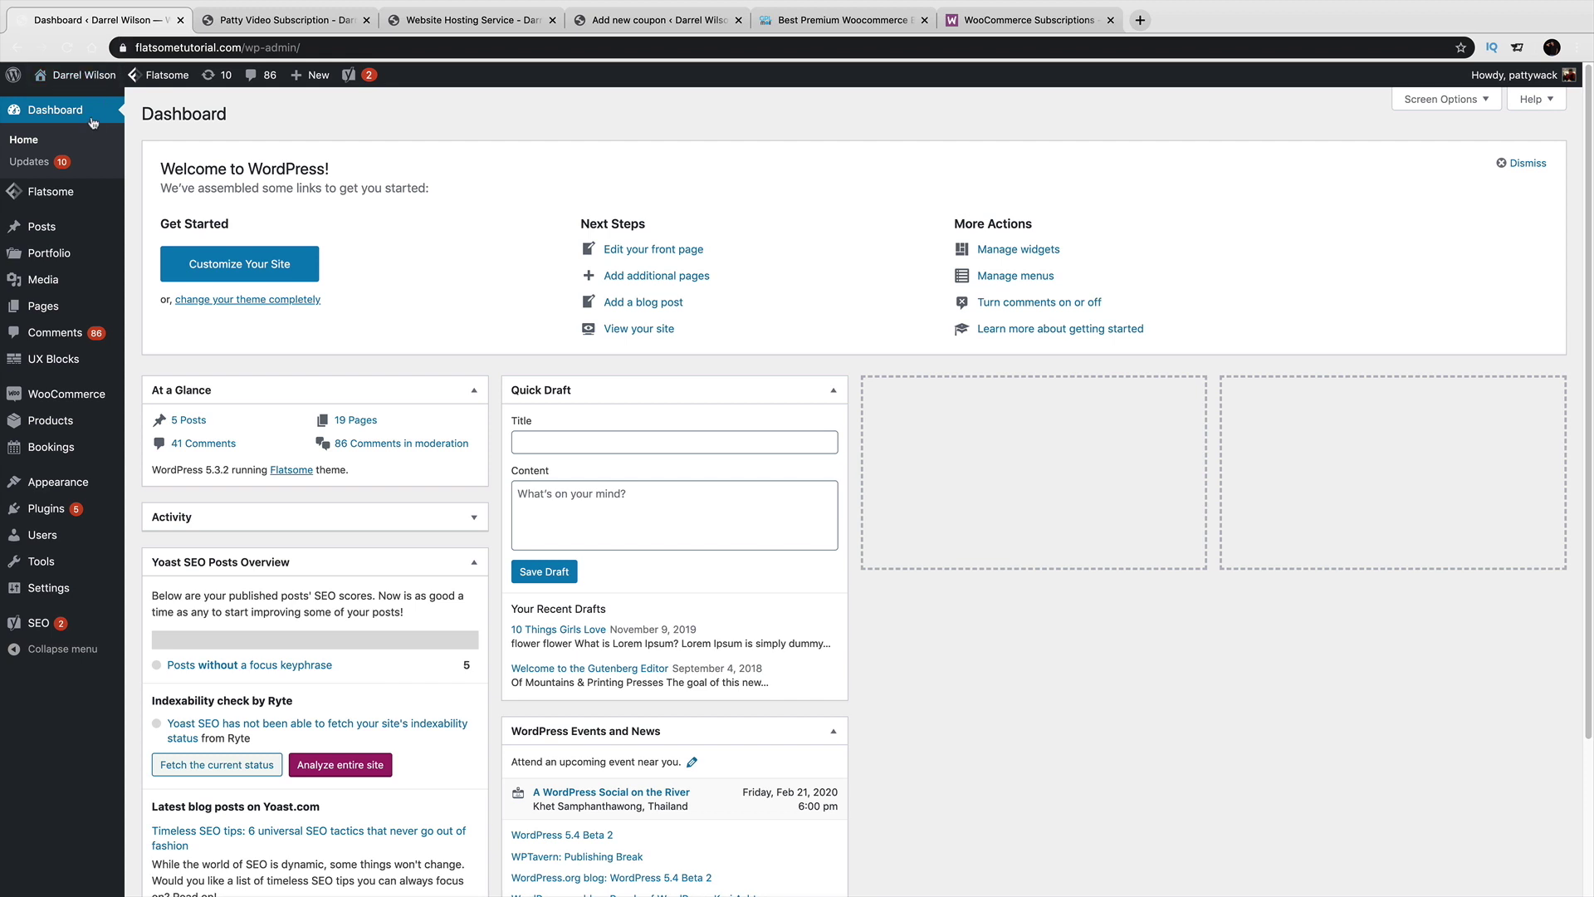
pyautogui.moveTo(56, 538)
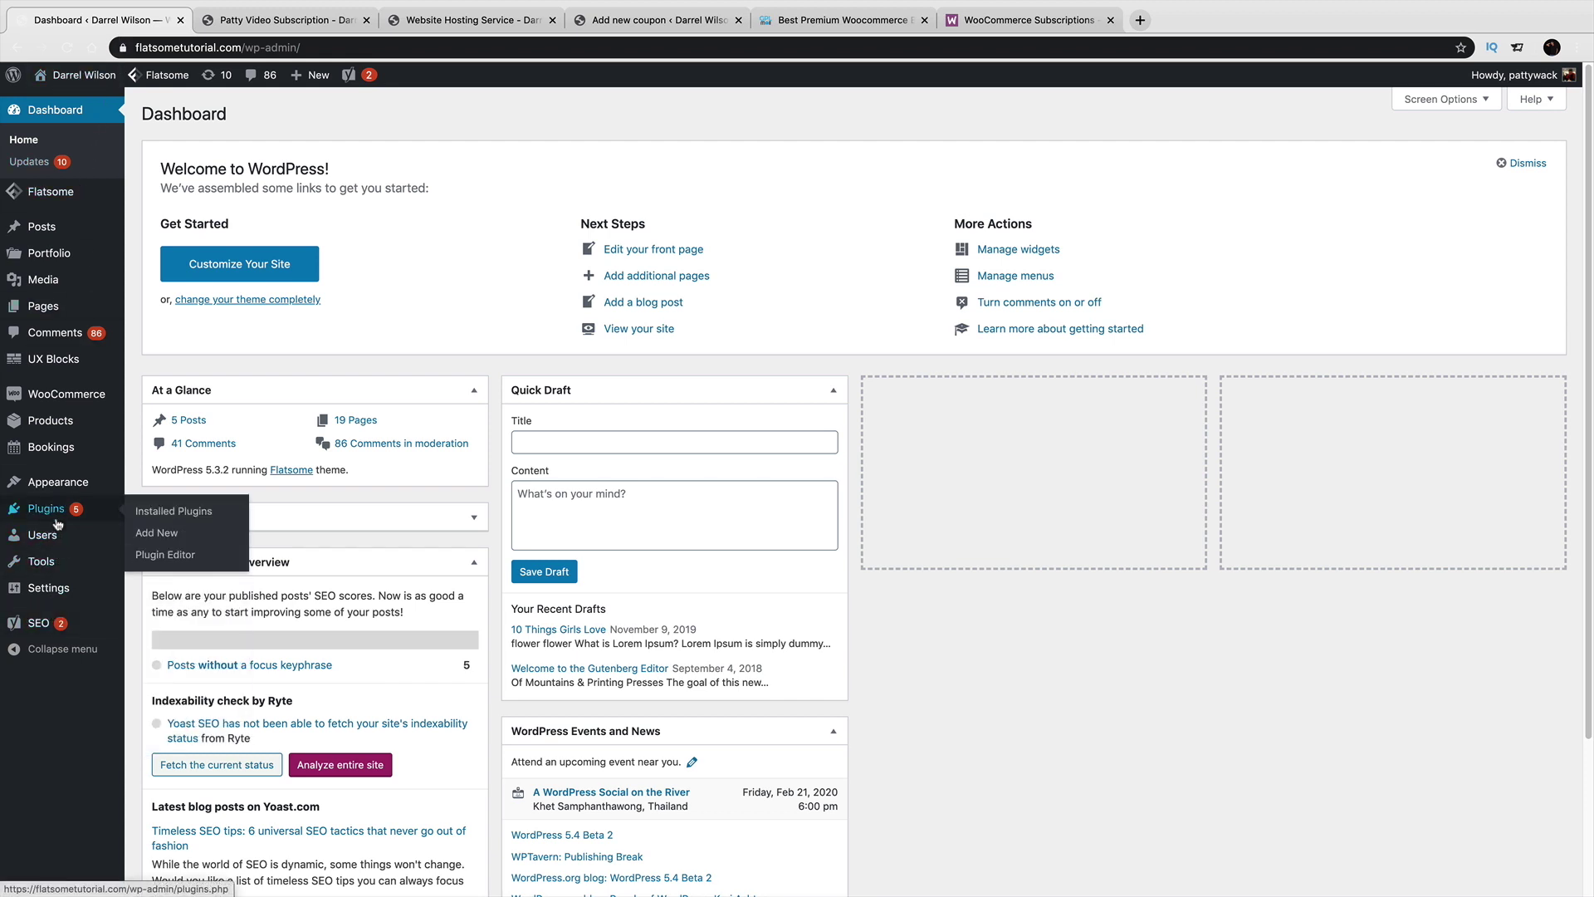
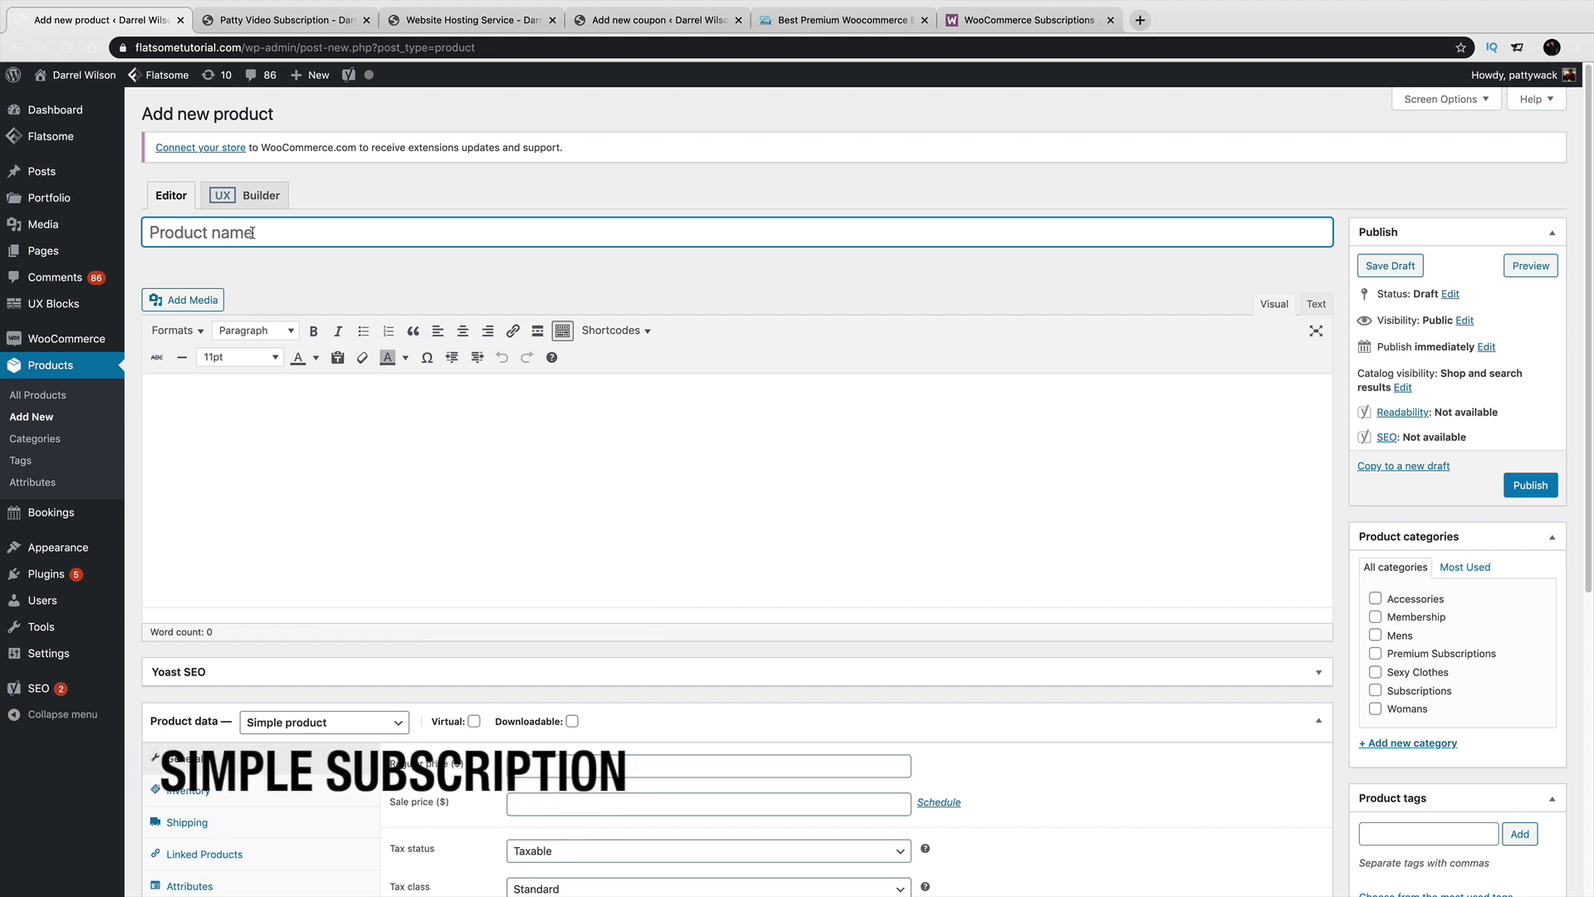
# Name the new product "Darrels Video Streaming".
pyautogui.write('Darrels Vid')
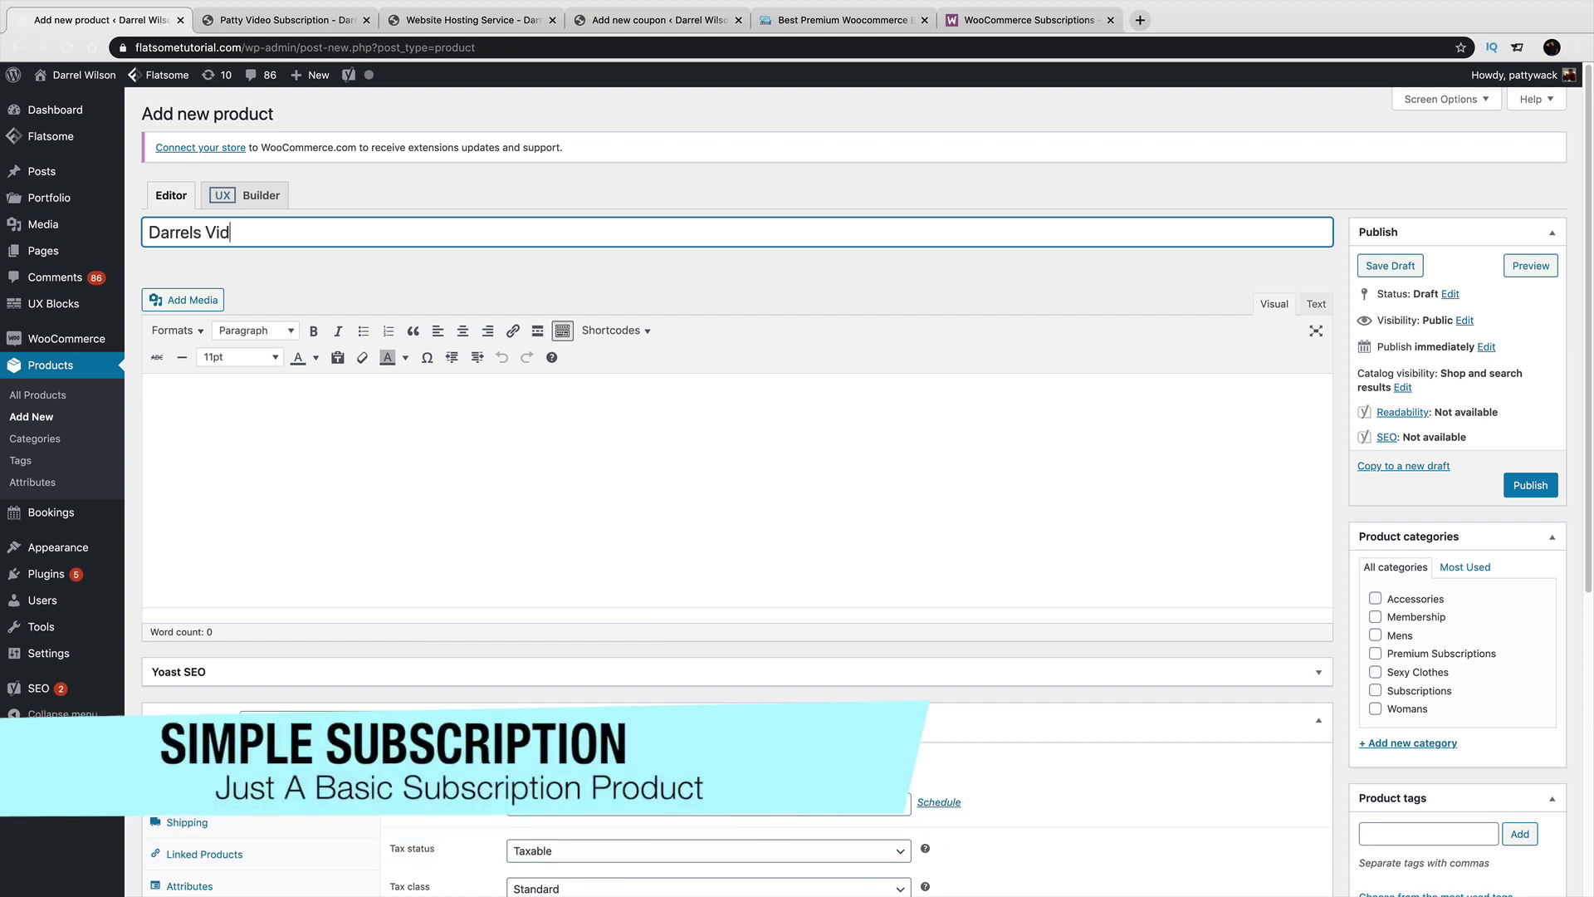
pyautogui.write('eo Streaming')
pyautogui.press('Tab')
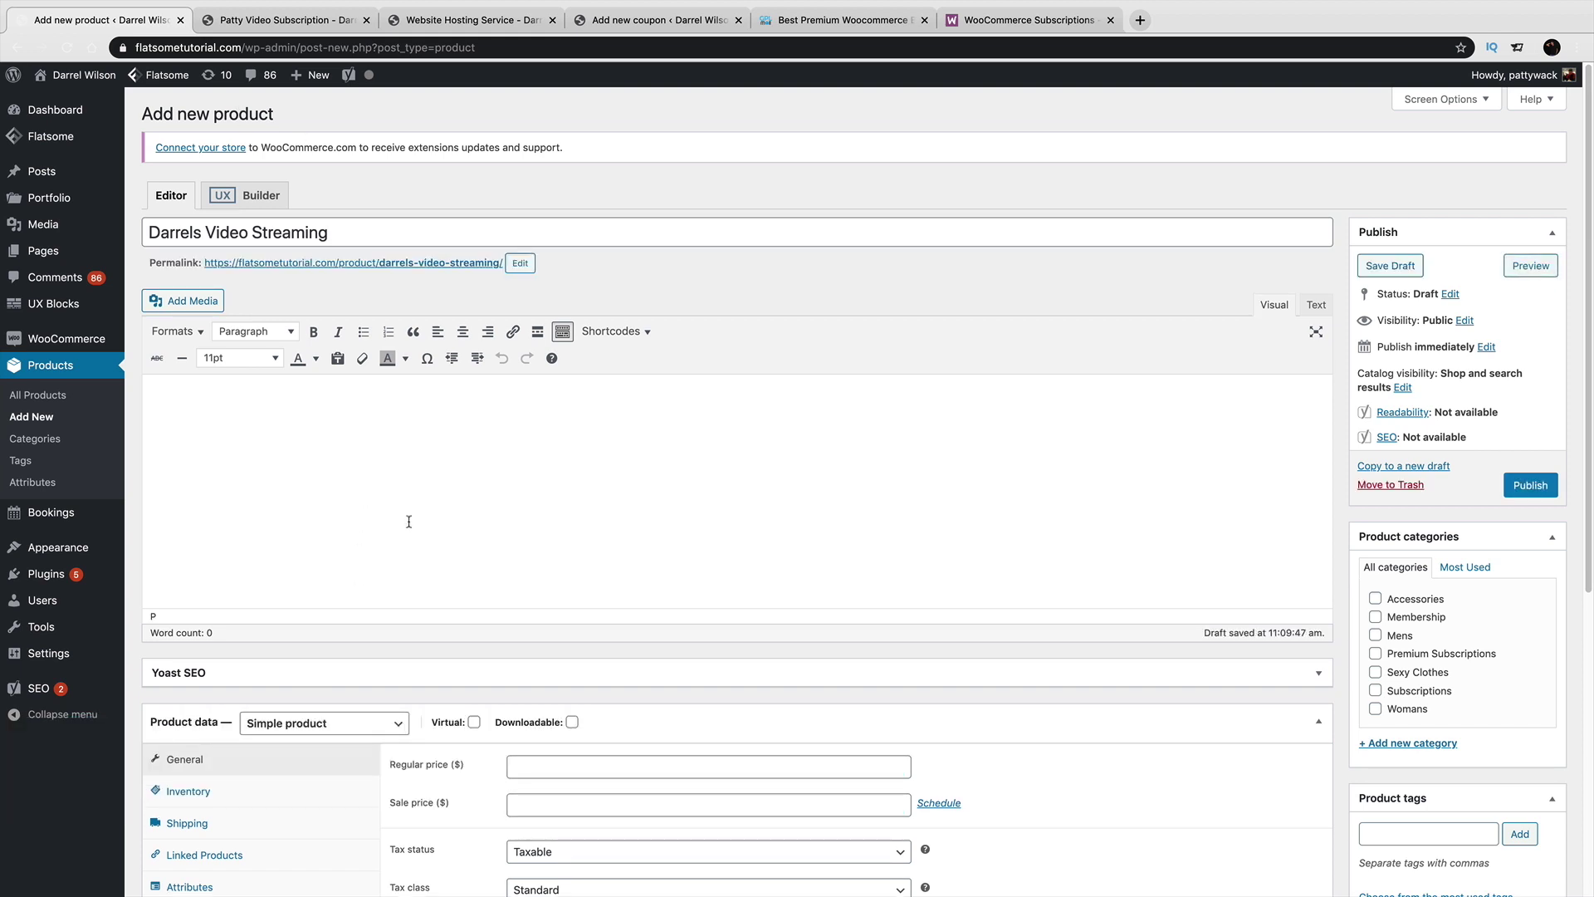
# Make the product a Simple subscription and toggle its Virtual option, leaving it enabled.
pyautogui.scroll(-5, 415, 498)
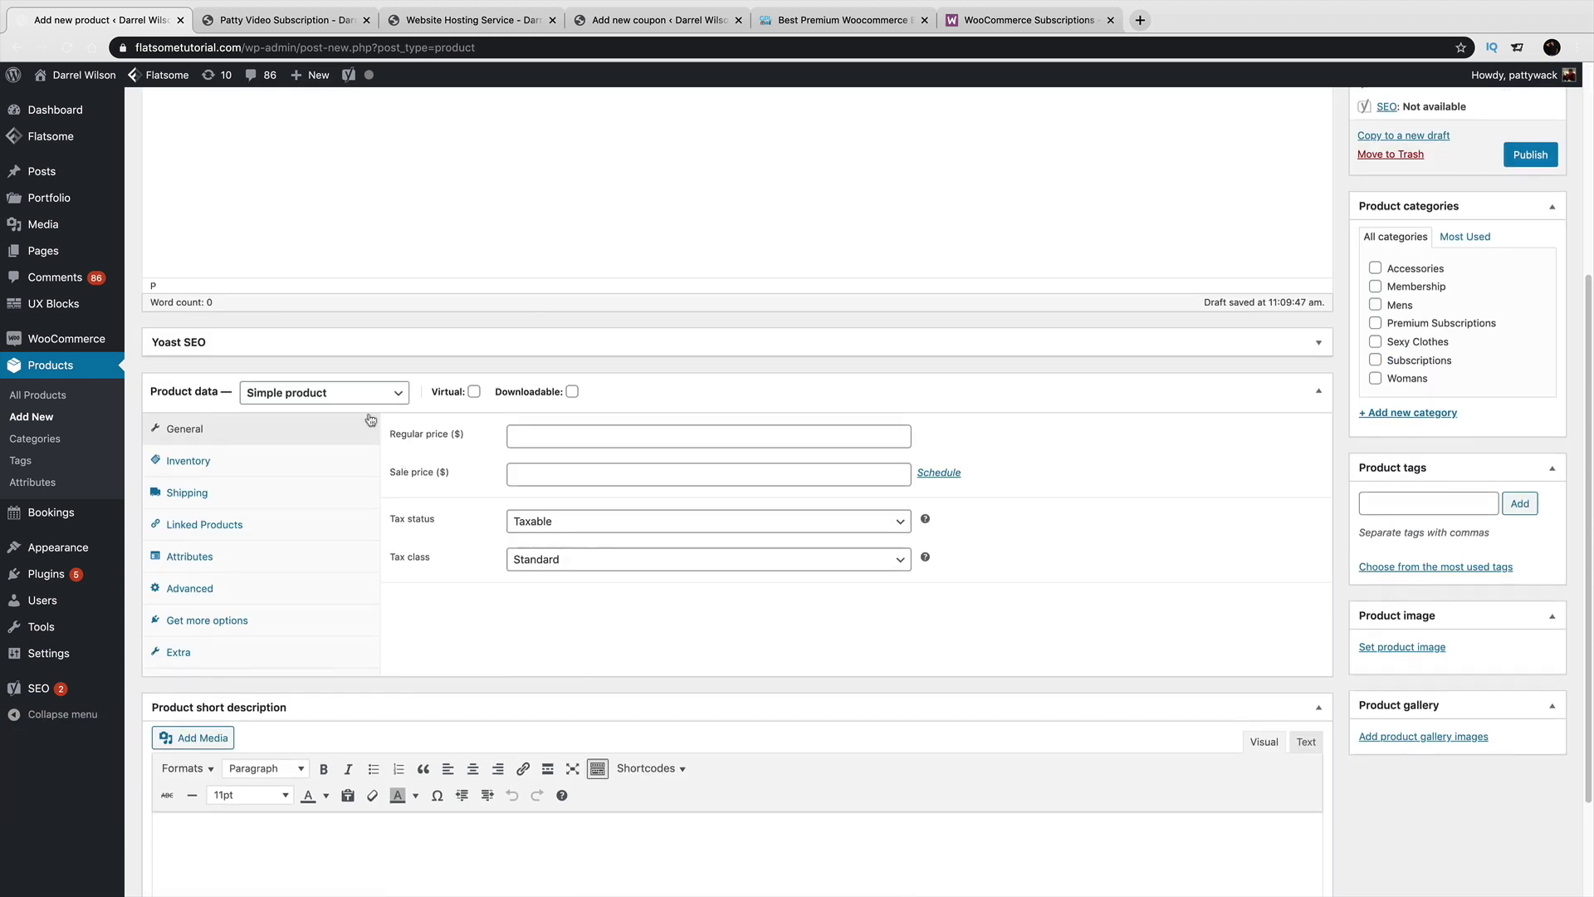
pyautogui.click(314, 396)
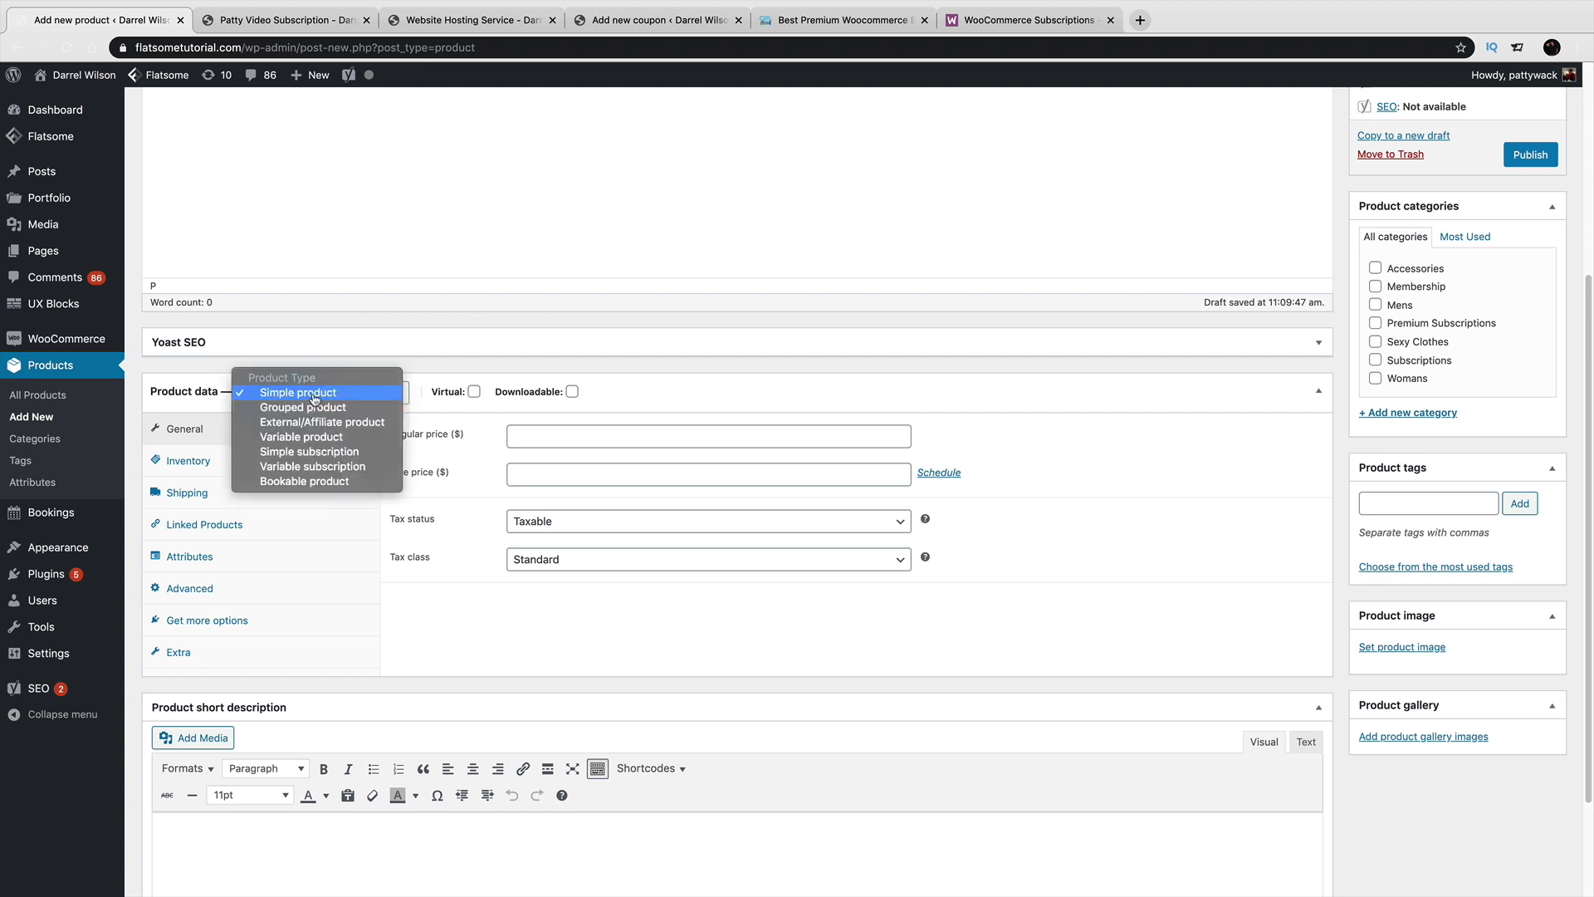
pyautogui.click(341, 454)
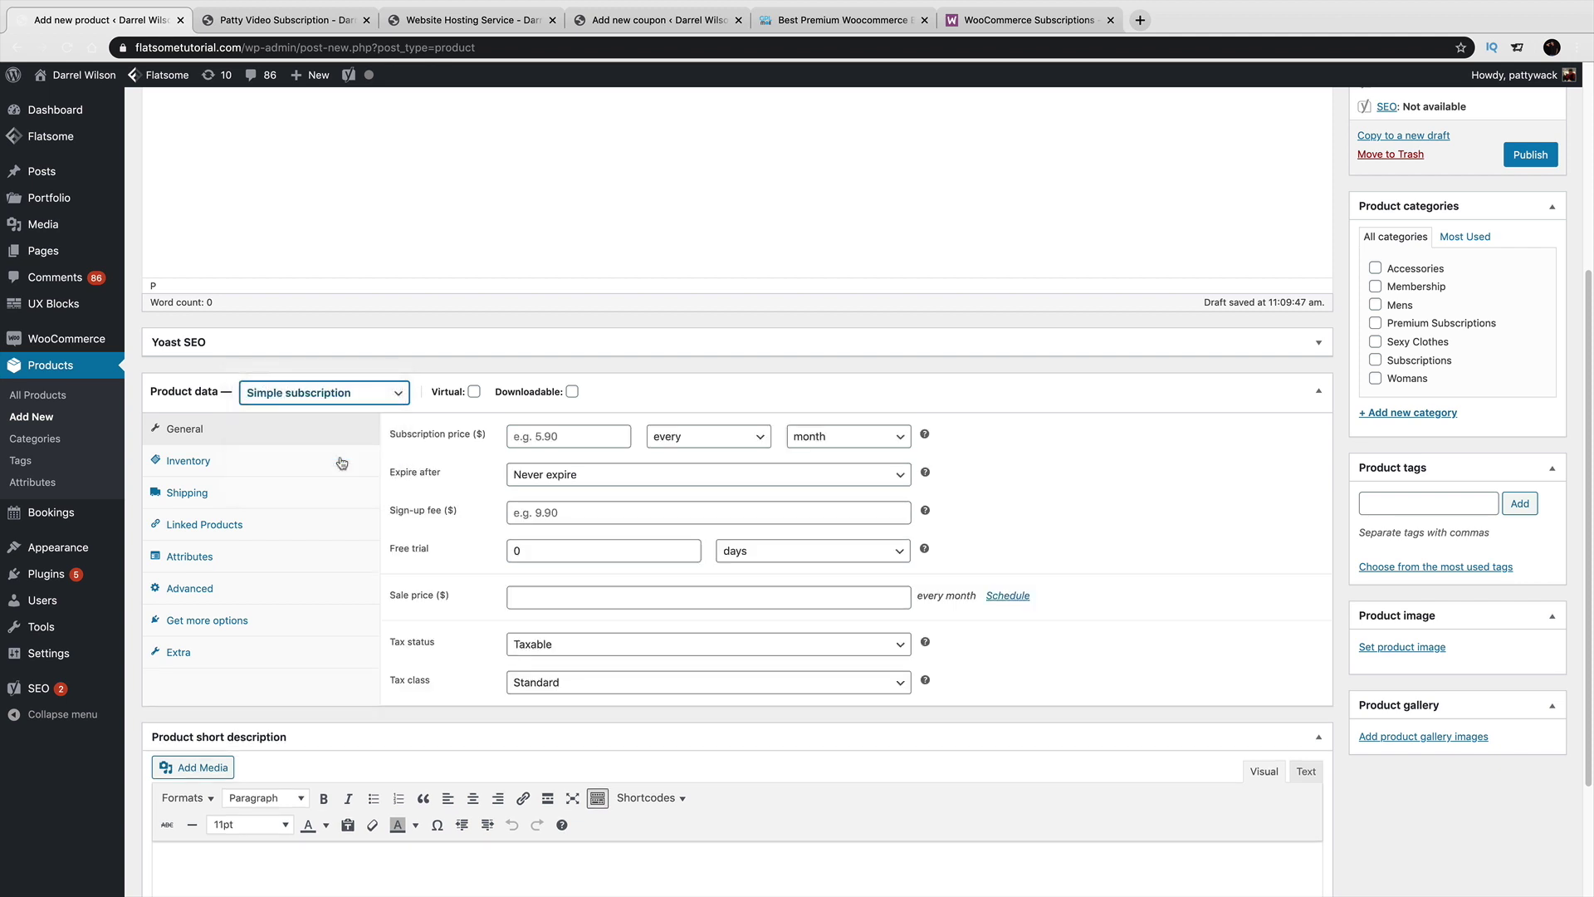
pyautogui.click(473, 392)
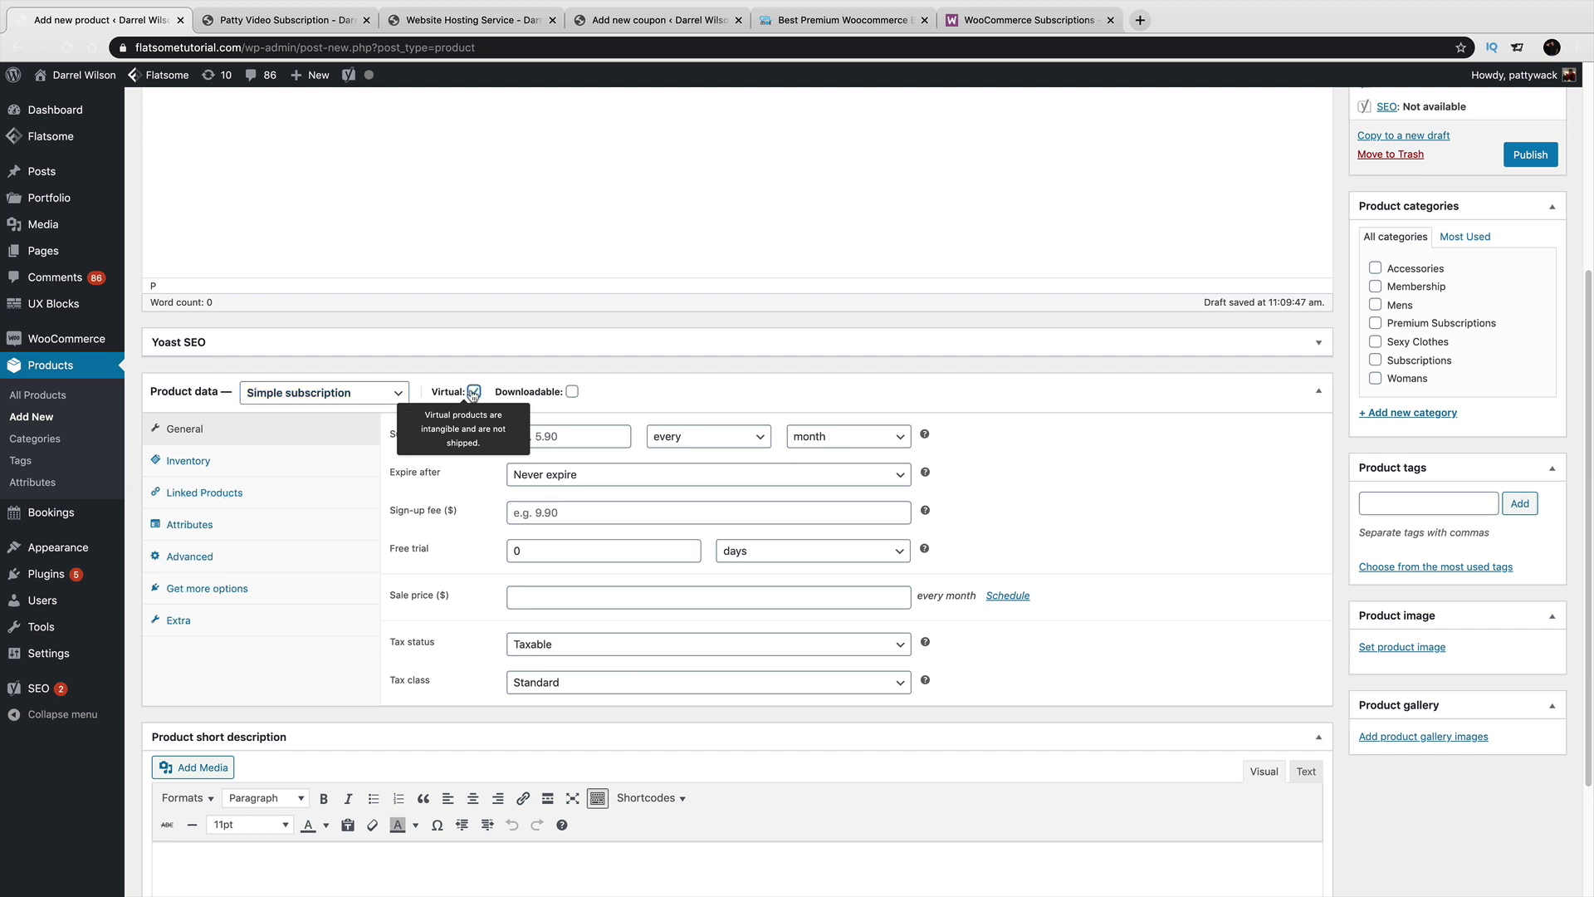
pyautogui.click(473, 392)
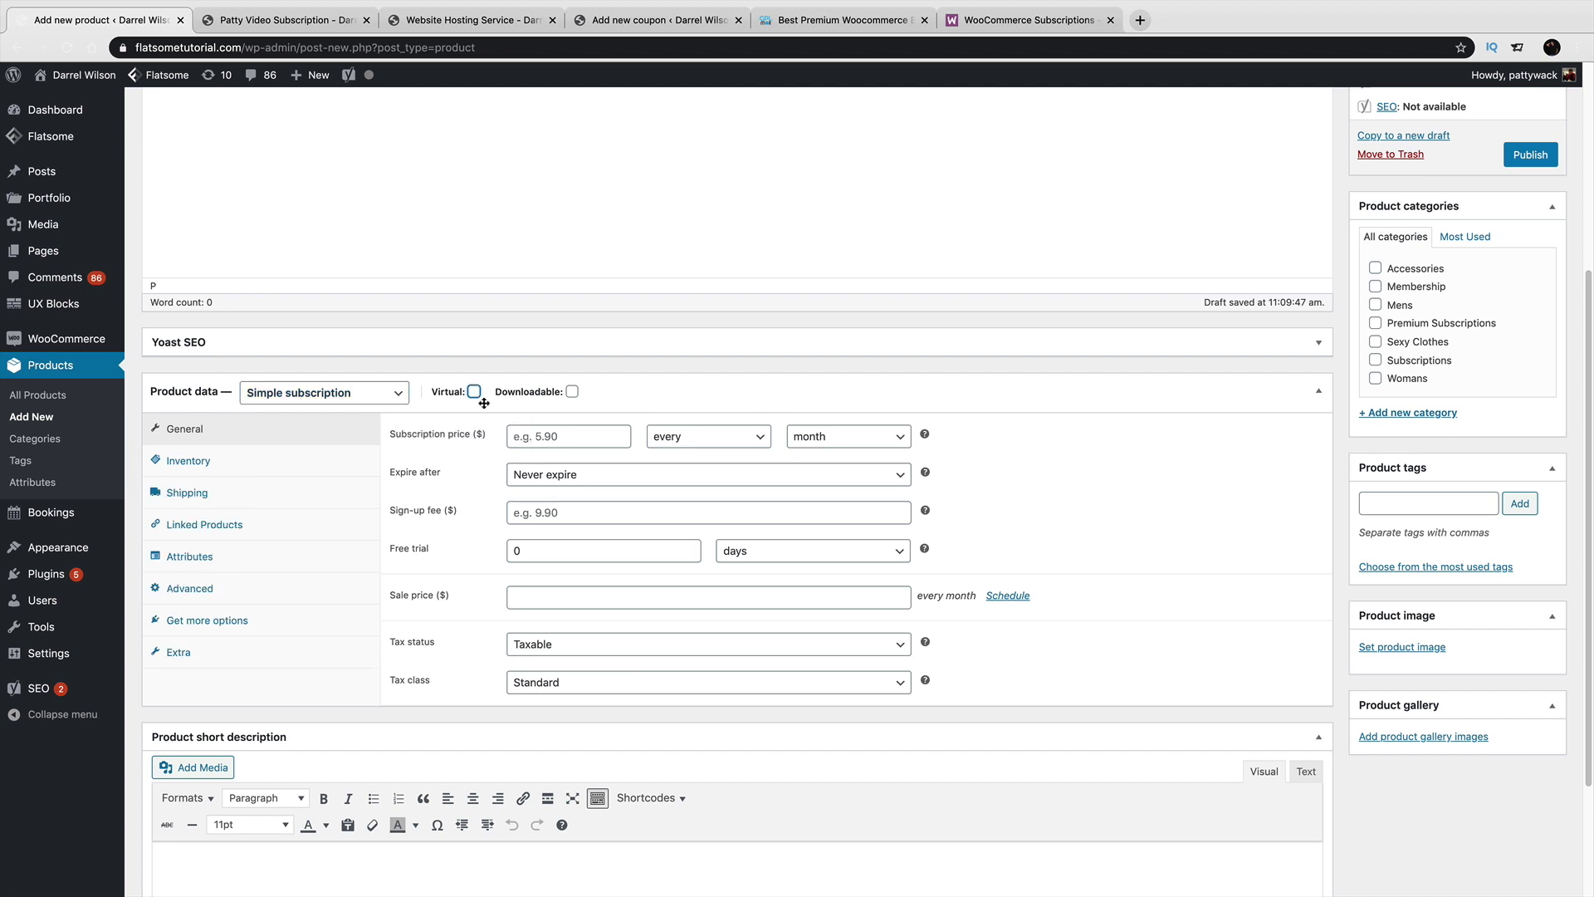
pyautogui.click(473, 391)
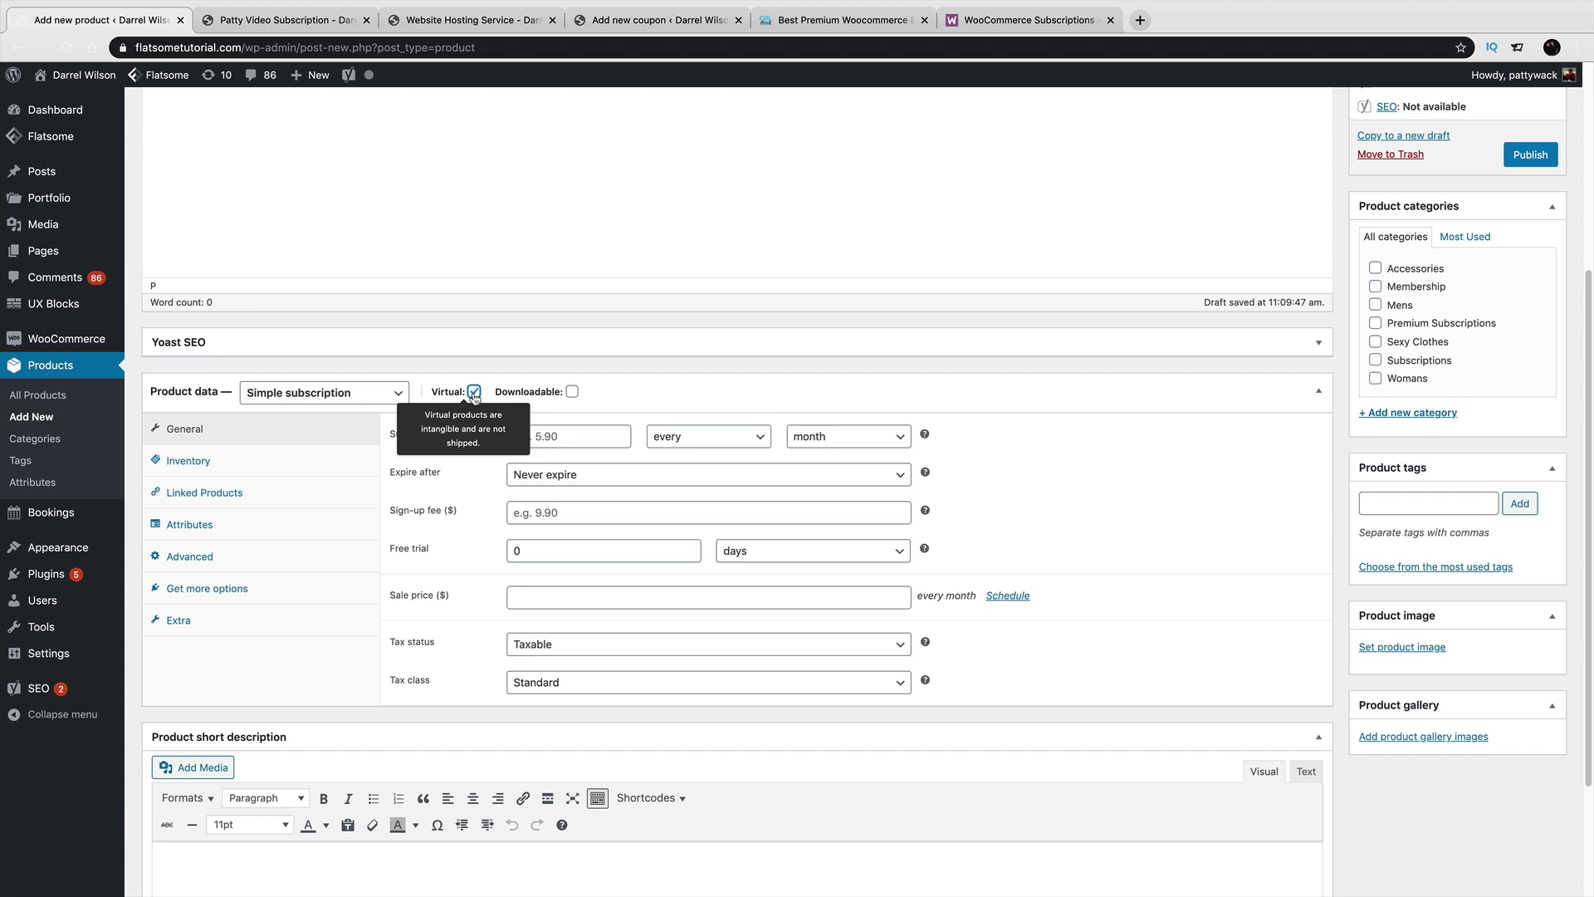
pyautogui.click(473, 391)
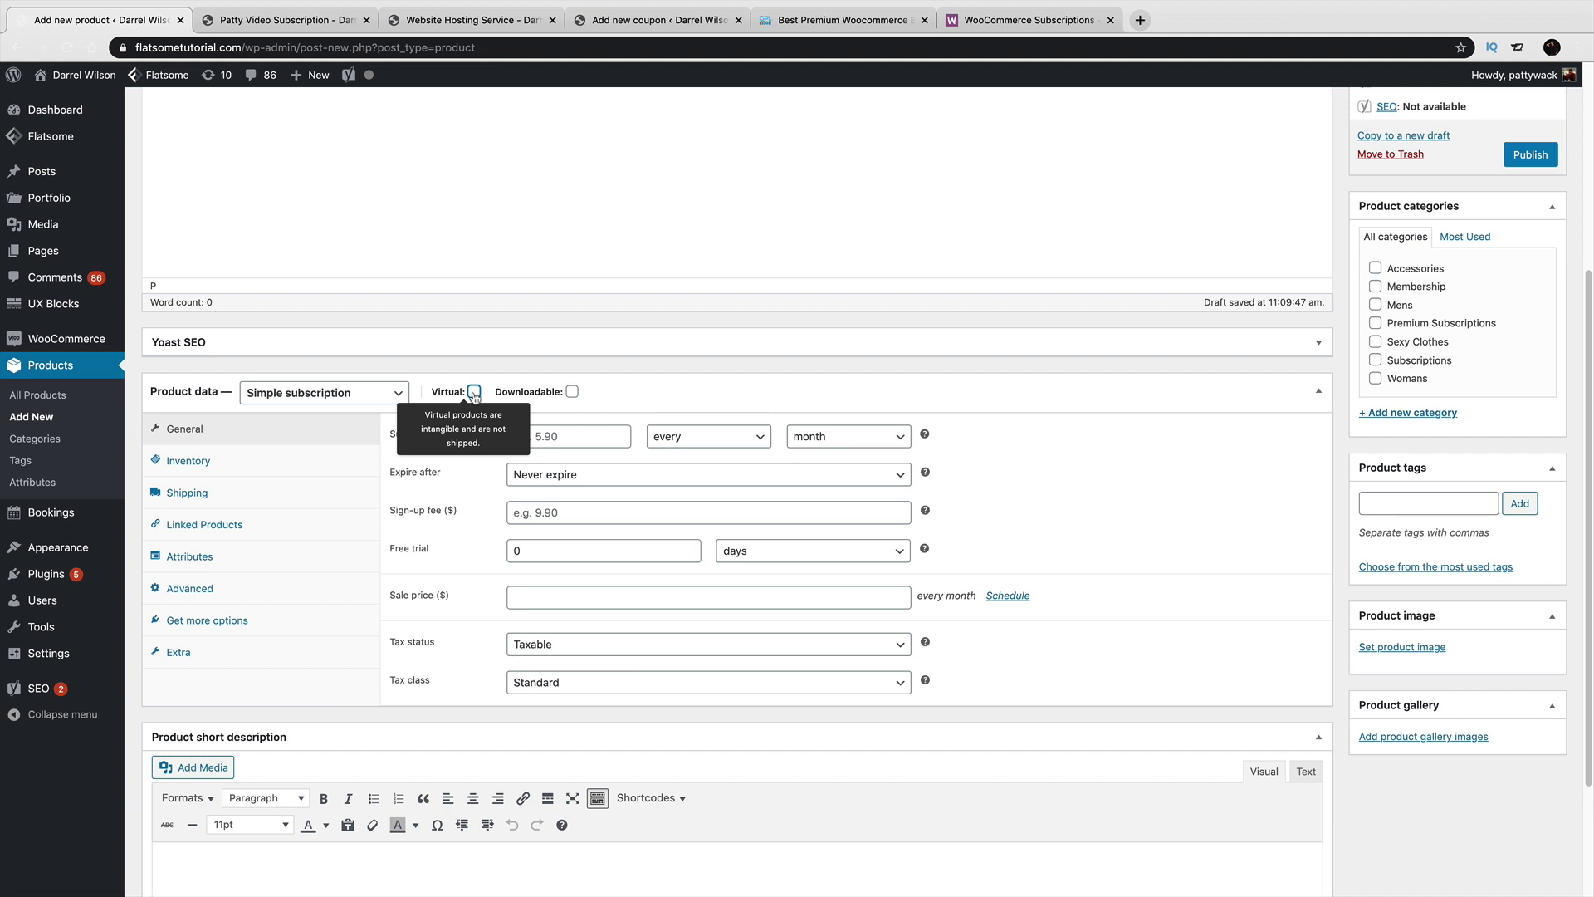
pyautogui.click(473, 392)
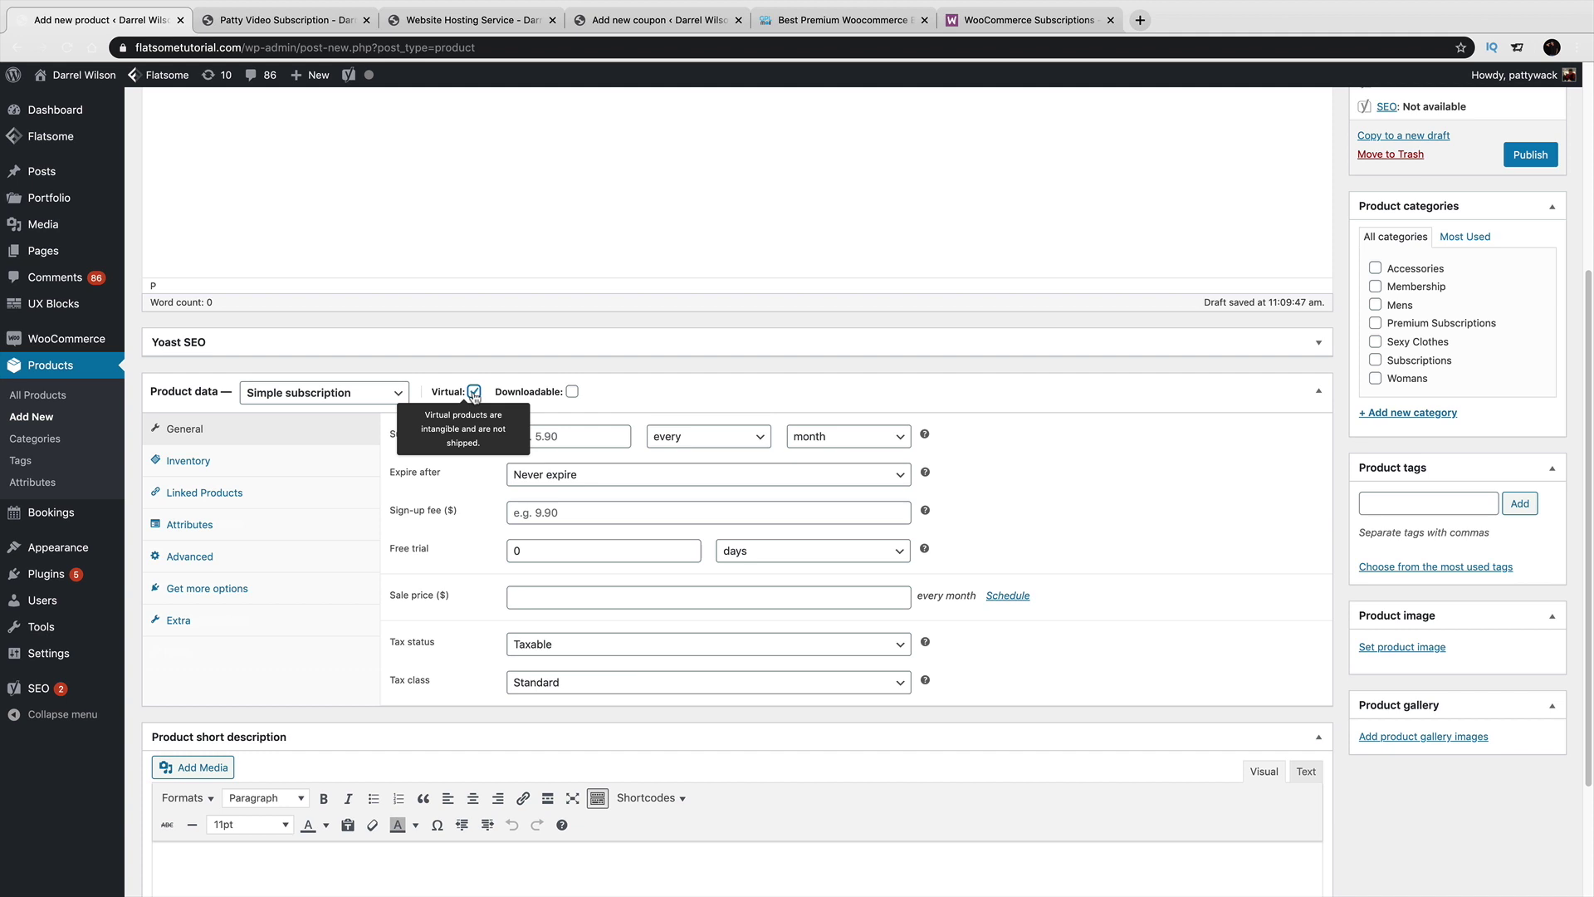
# Set the subscription price to $20 and try the week and year billing periods, returning to month.
pyautogui.click(569, 435)
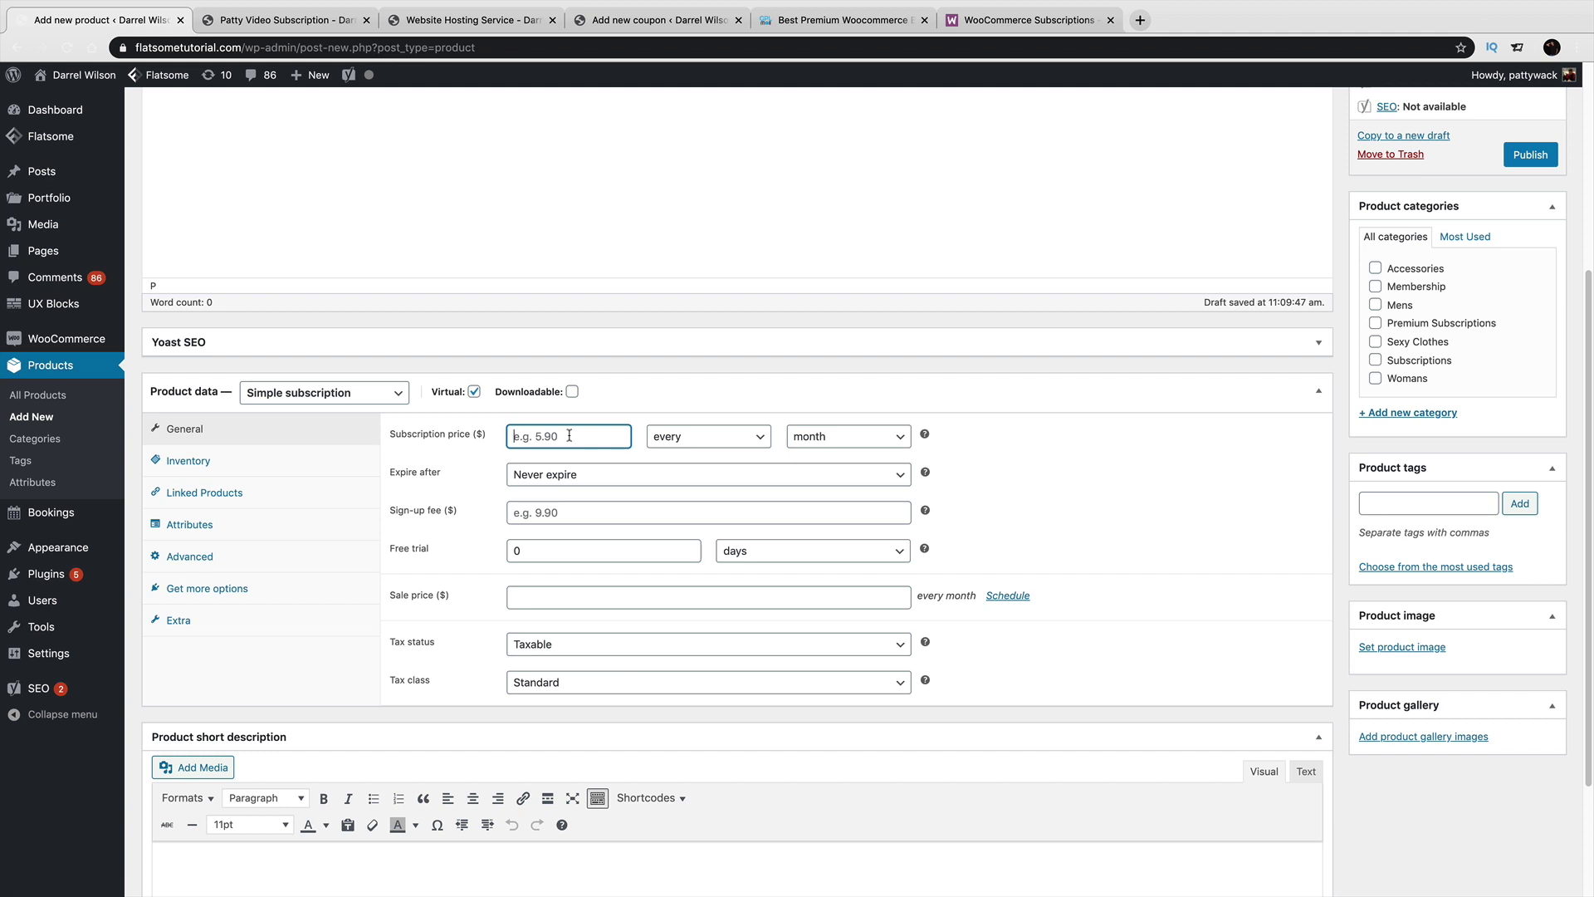
pyautogui.write('20')
pyautogui.click(848, 437)
pyautogui.click(856, 412)
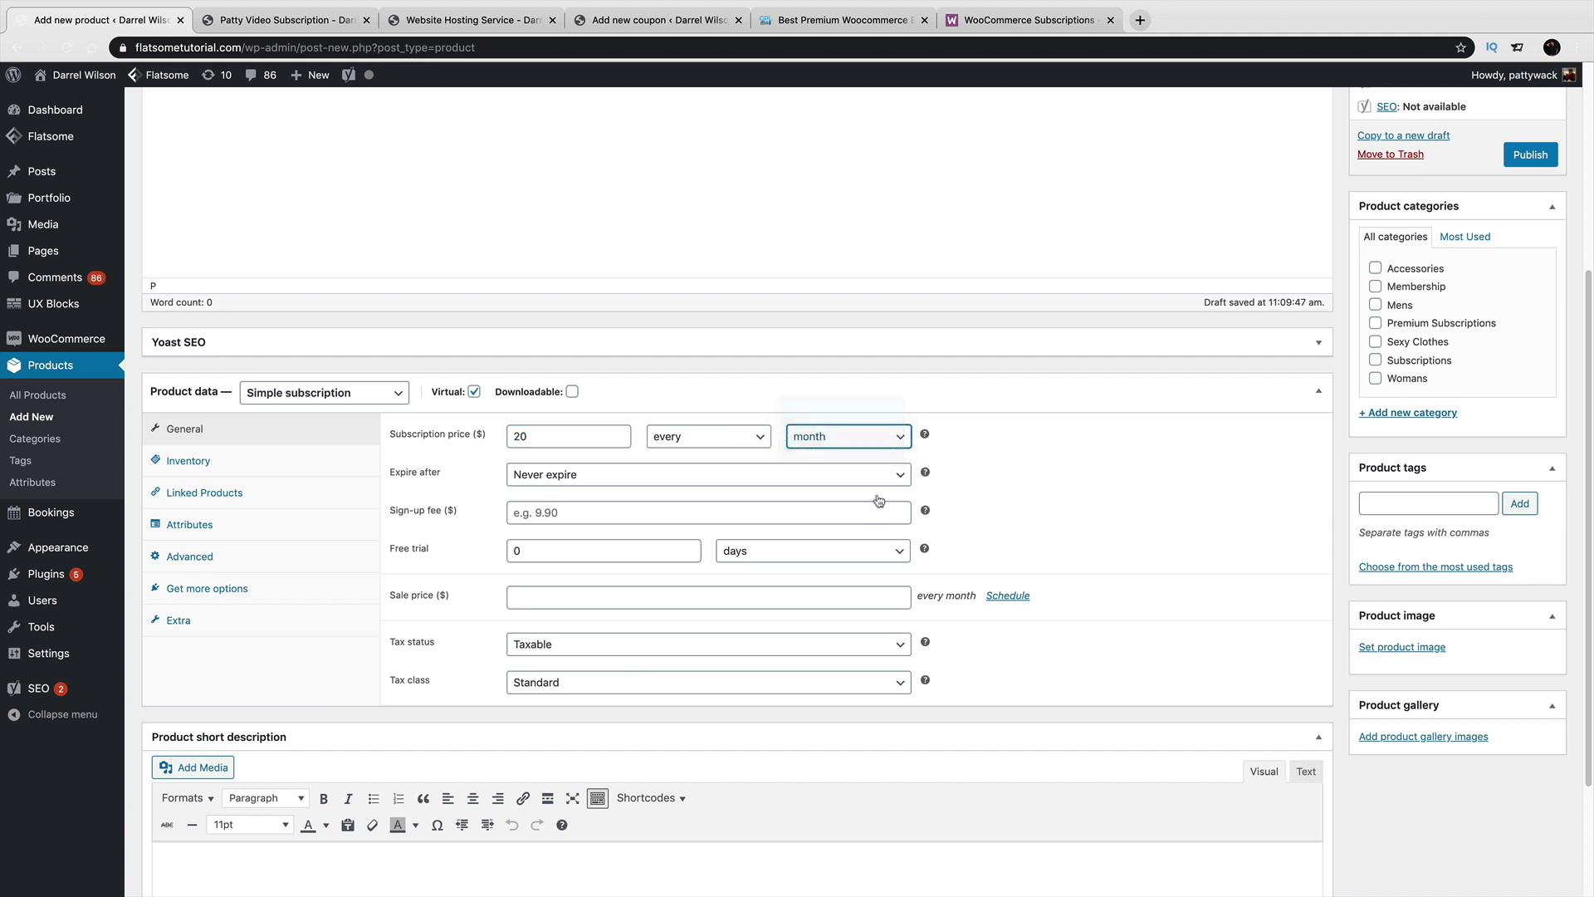
pyautogui.click(885, 439)
pyautogui.click(887, 452)
pyautogui.click(885, 447)
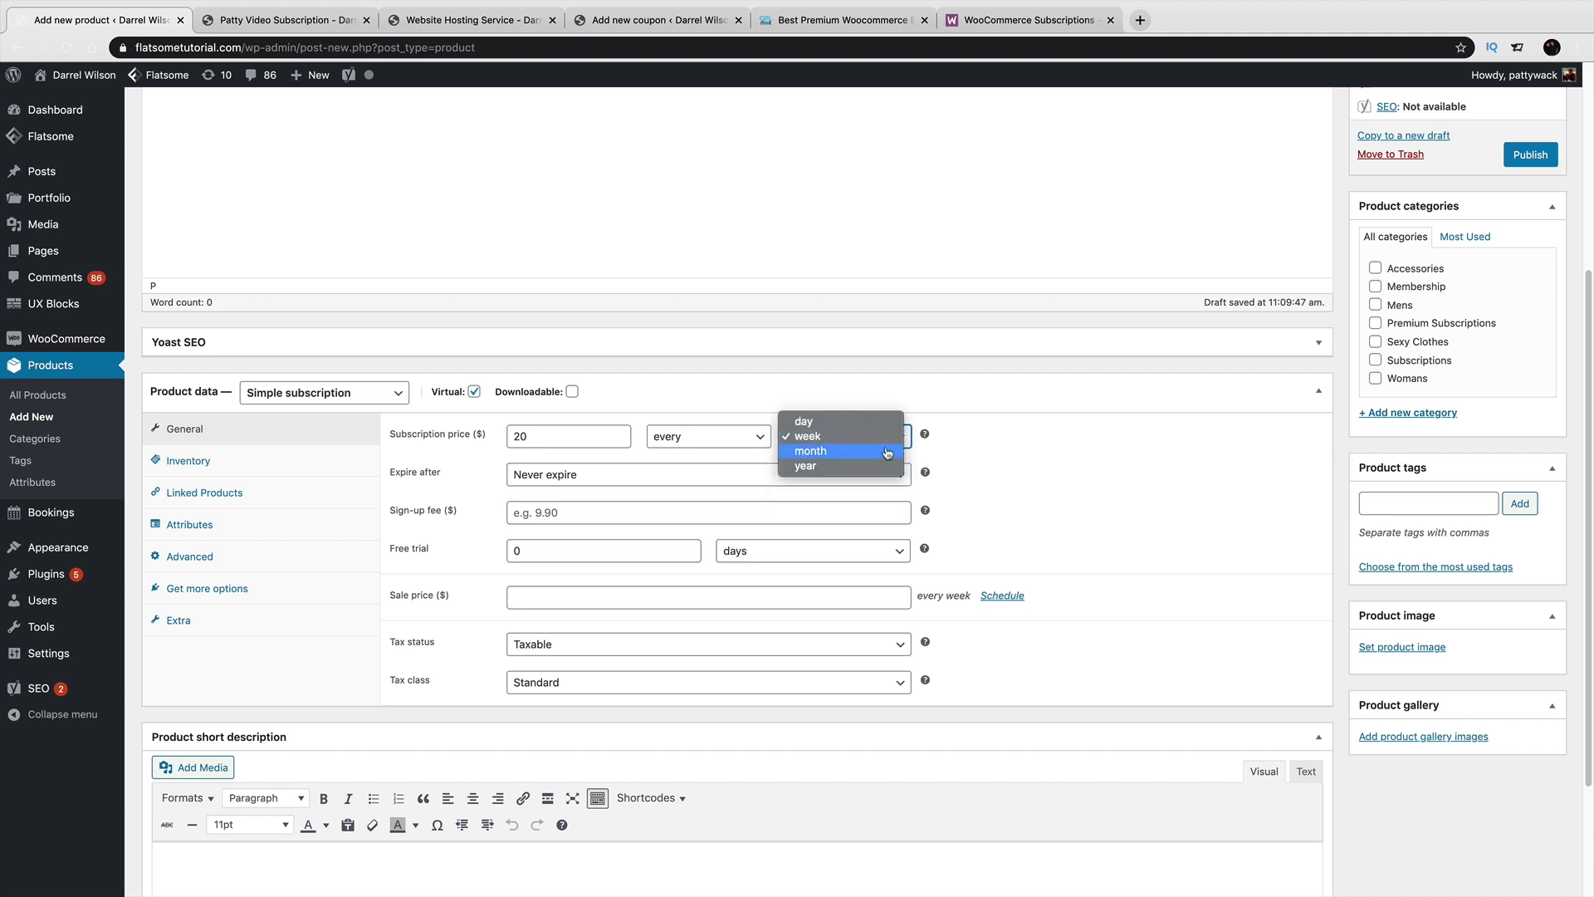
pyautogui.click(887, 451)
pyautogui.click(885, 447)
pyautogui.click(888, 455)
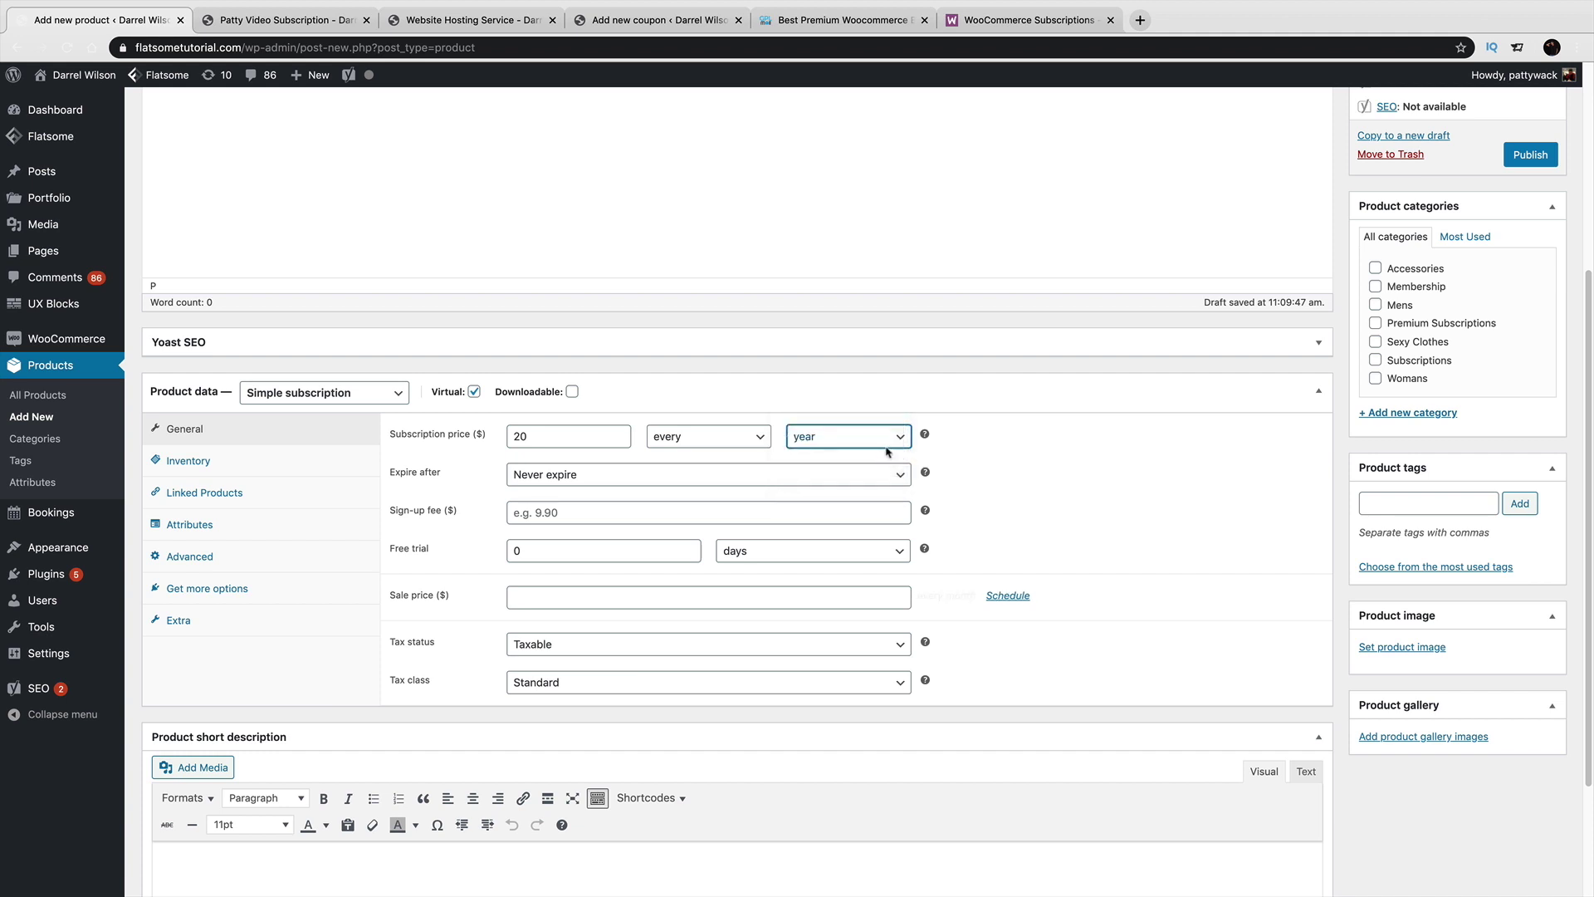
pyautogui.click(888, 437)
pyautogui.click(889, 425)
# Review the billing interval choices for the subscription price and keep the interval at "every".
pyautogui.click(731, 441)
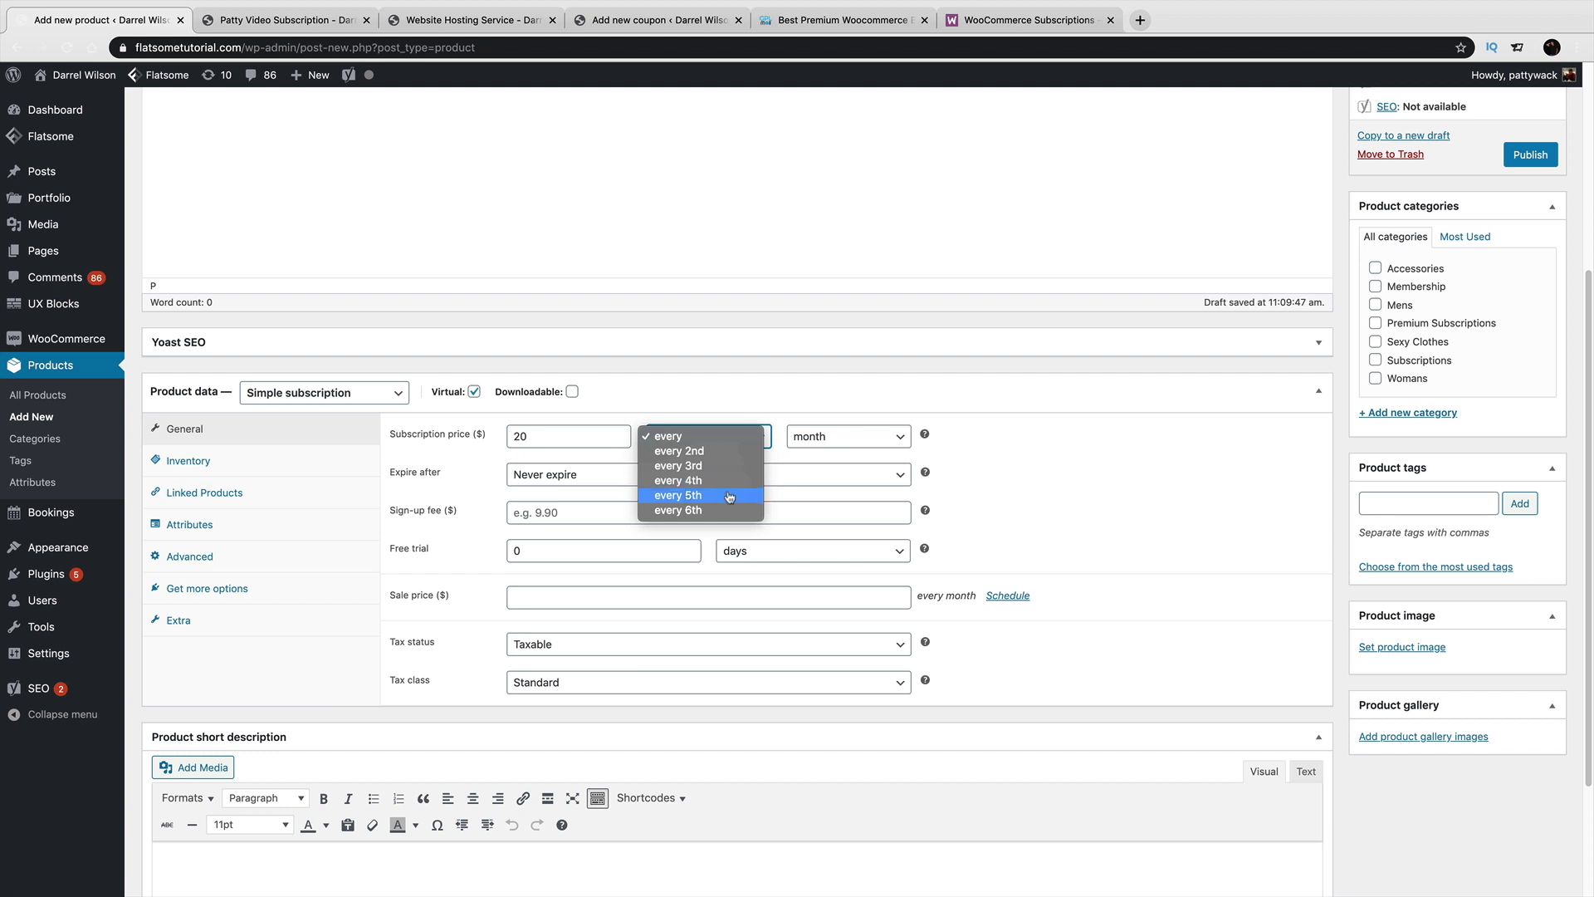
pyautogui.click(686, 438)
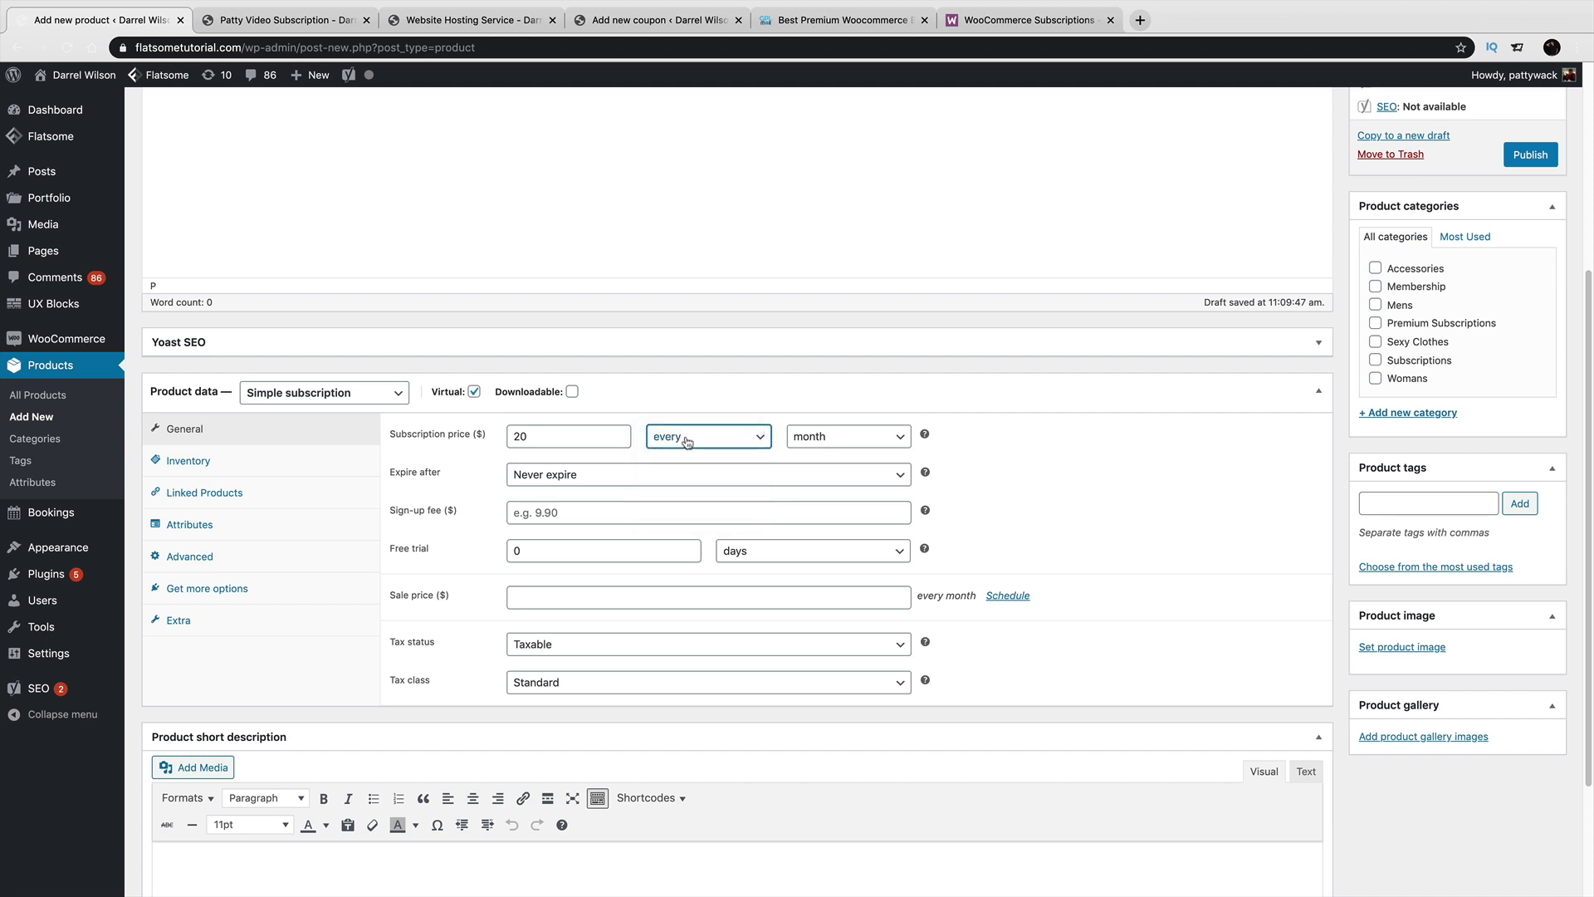
pyautogui.click(687, 441)
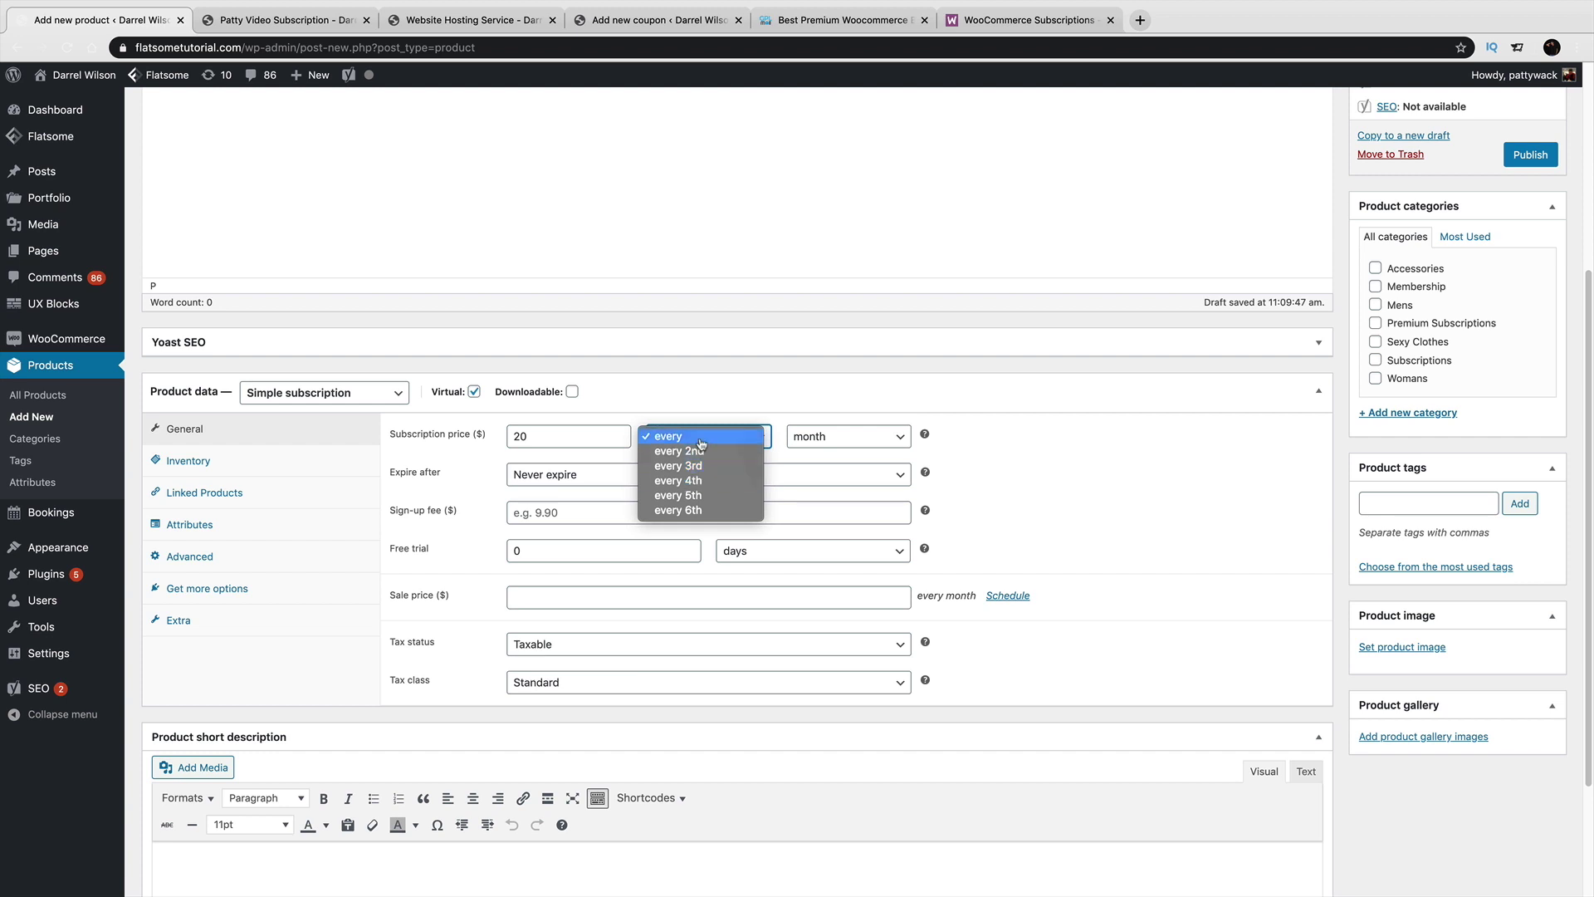
pyautogui.click(701, 440)
# Try a 12-month expiry for the subscription and return it to Never expire.
pyautogui.click(699, 467)
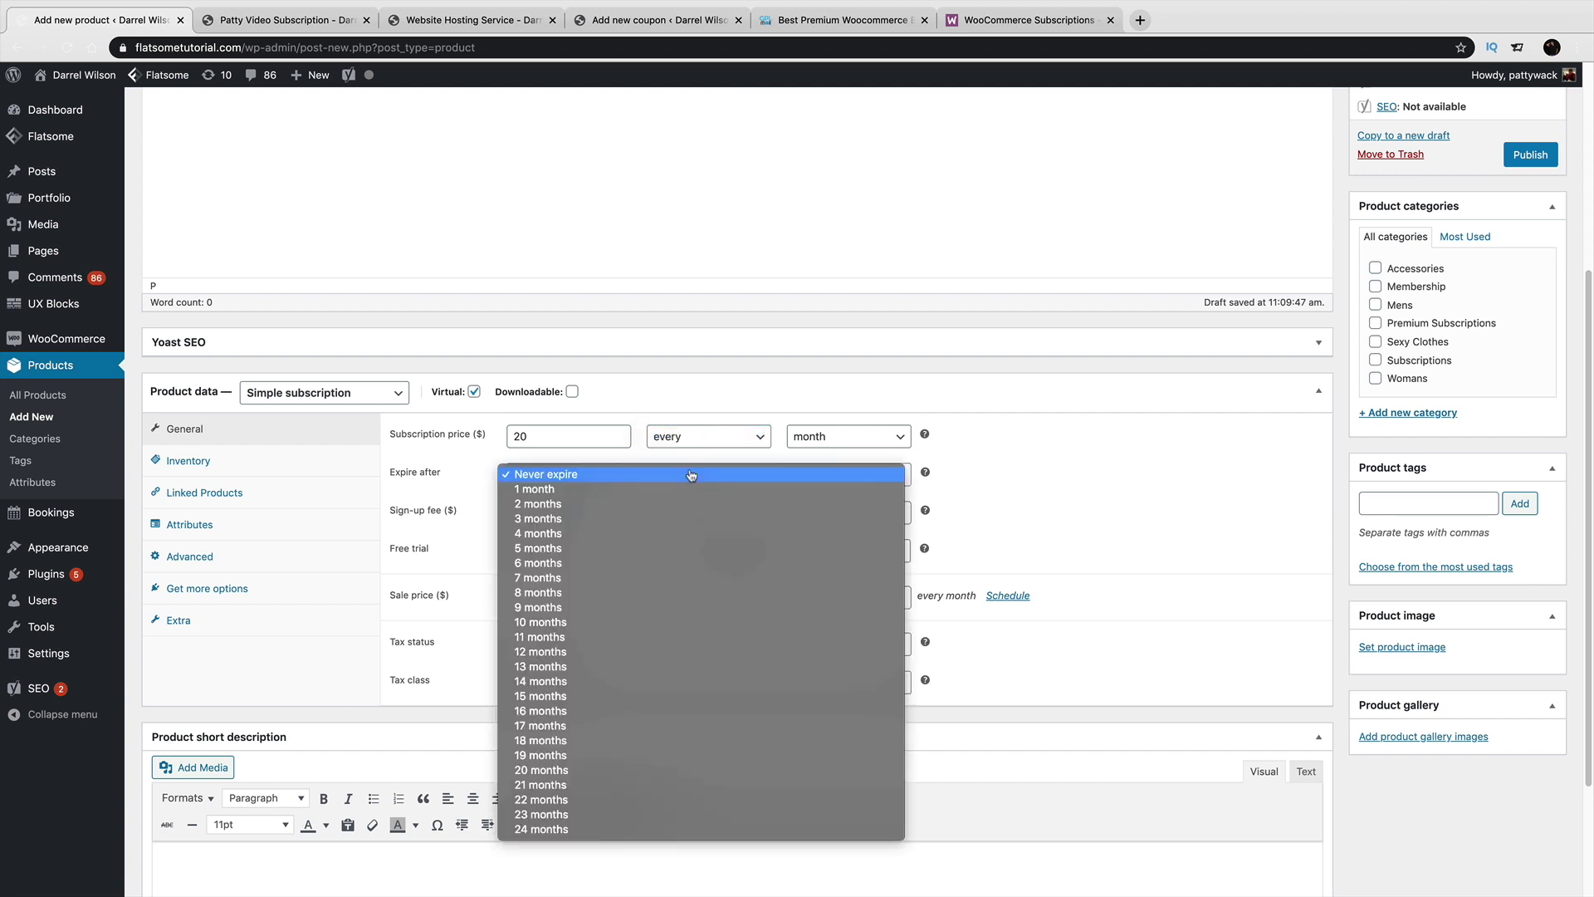
pyautogui.click(691, 472)
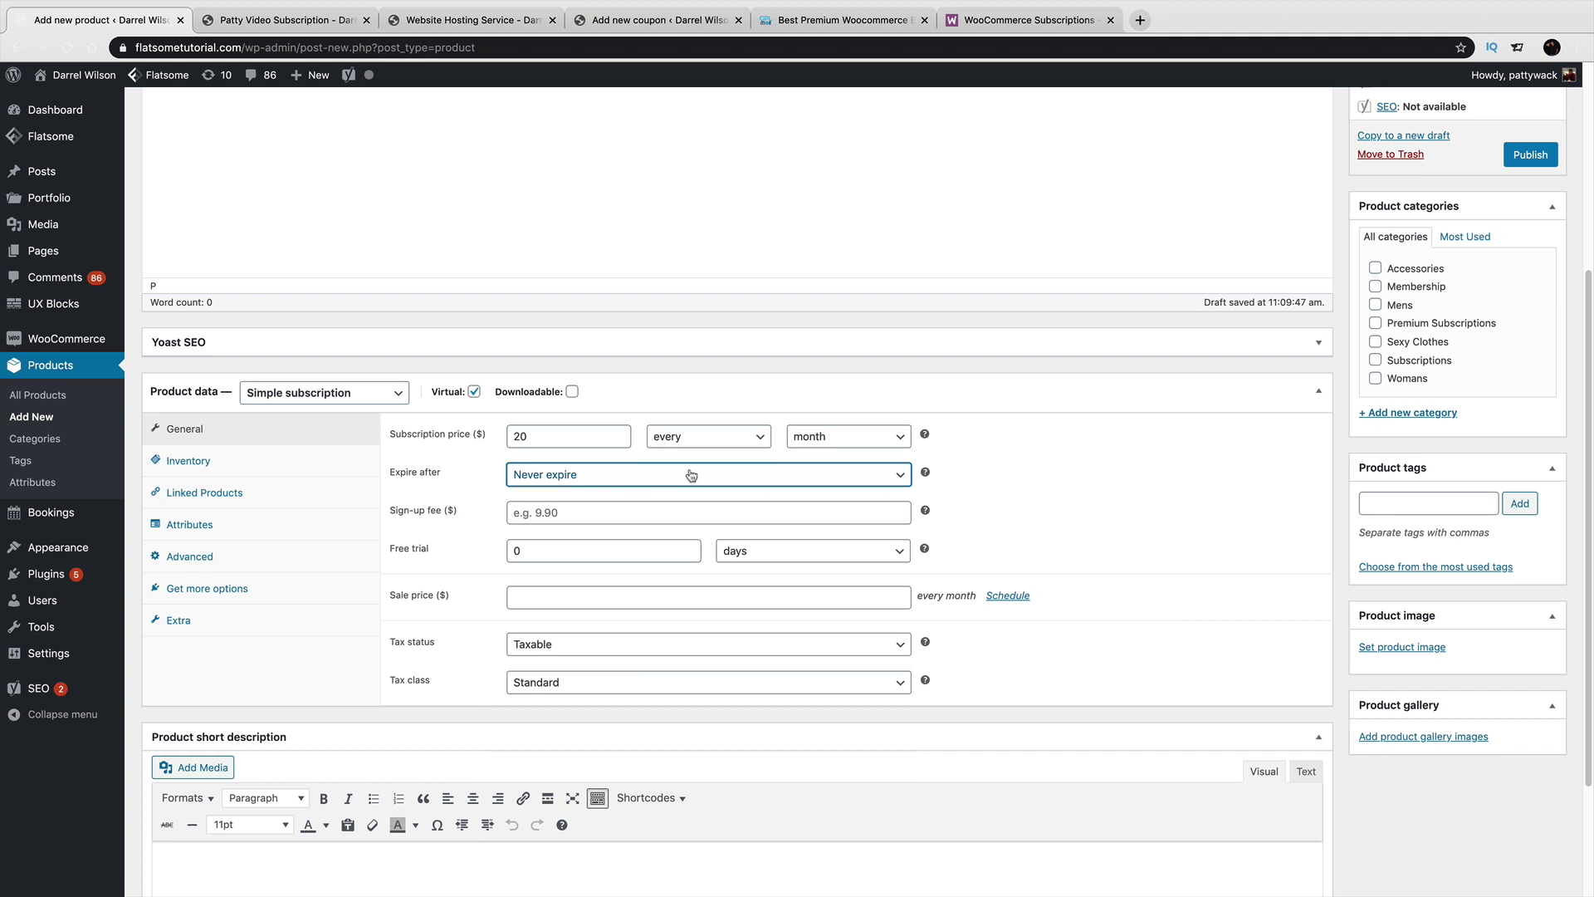
pyautogui.click(691, 475)
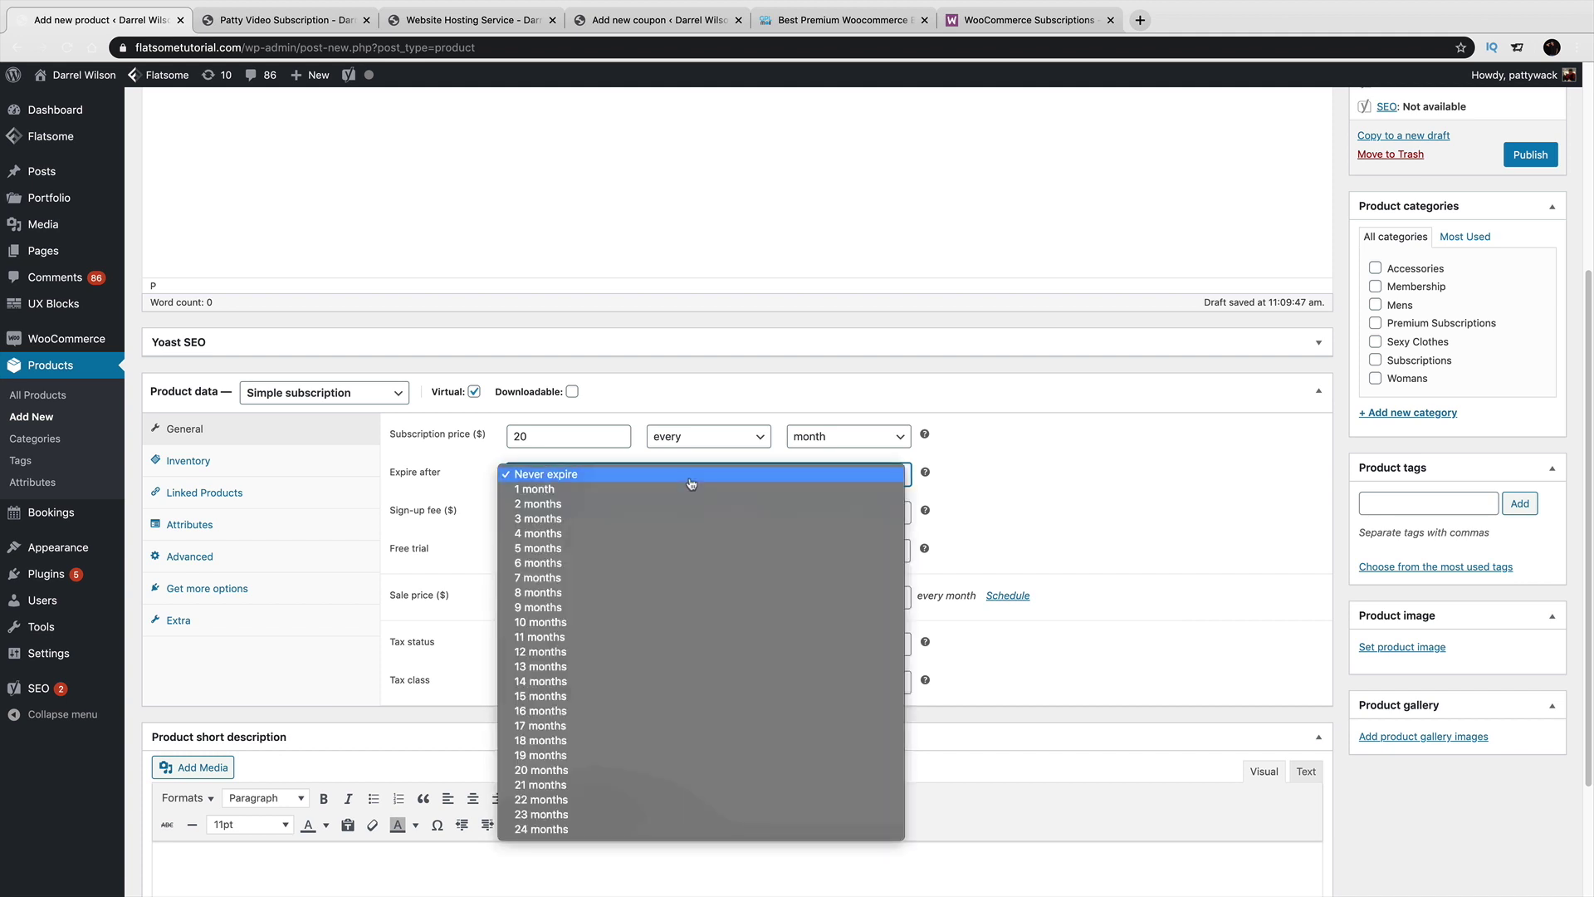
pyautogui.click(662, 652)
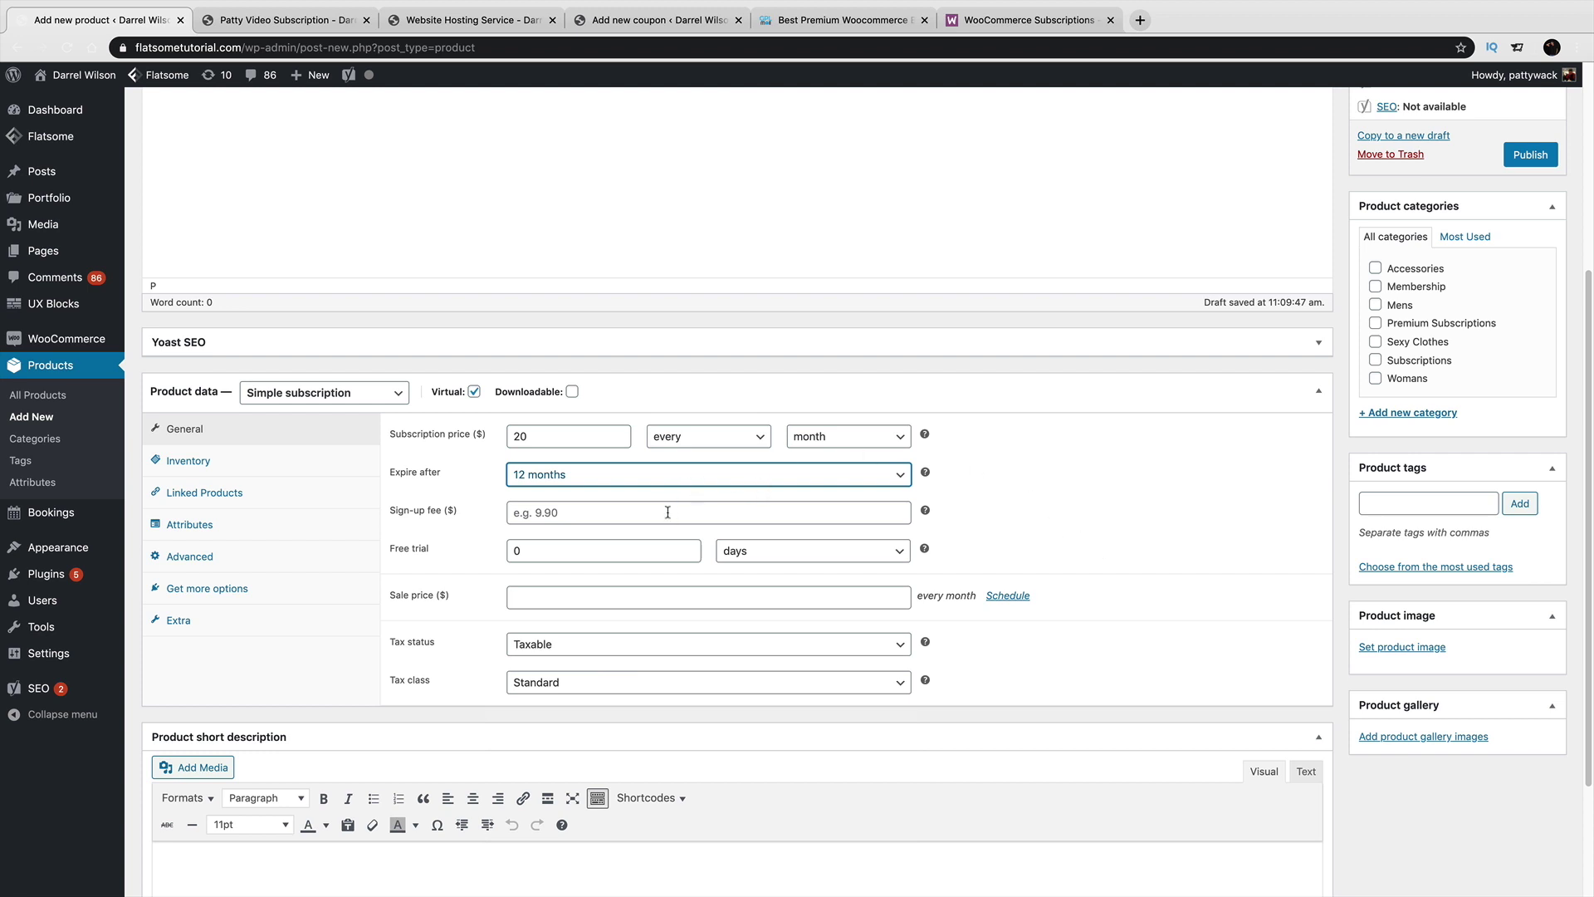
pyautogui.click(771, 484)
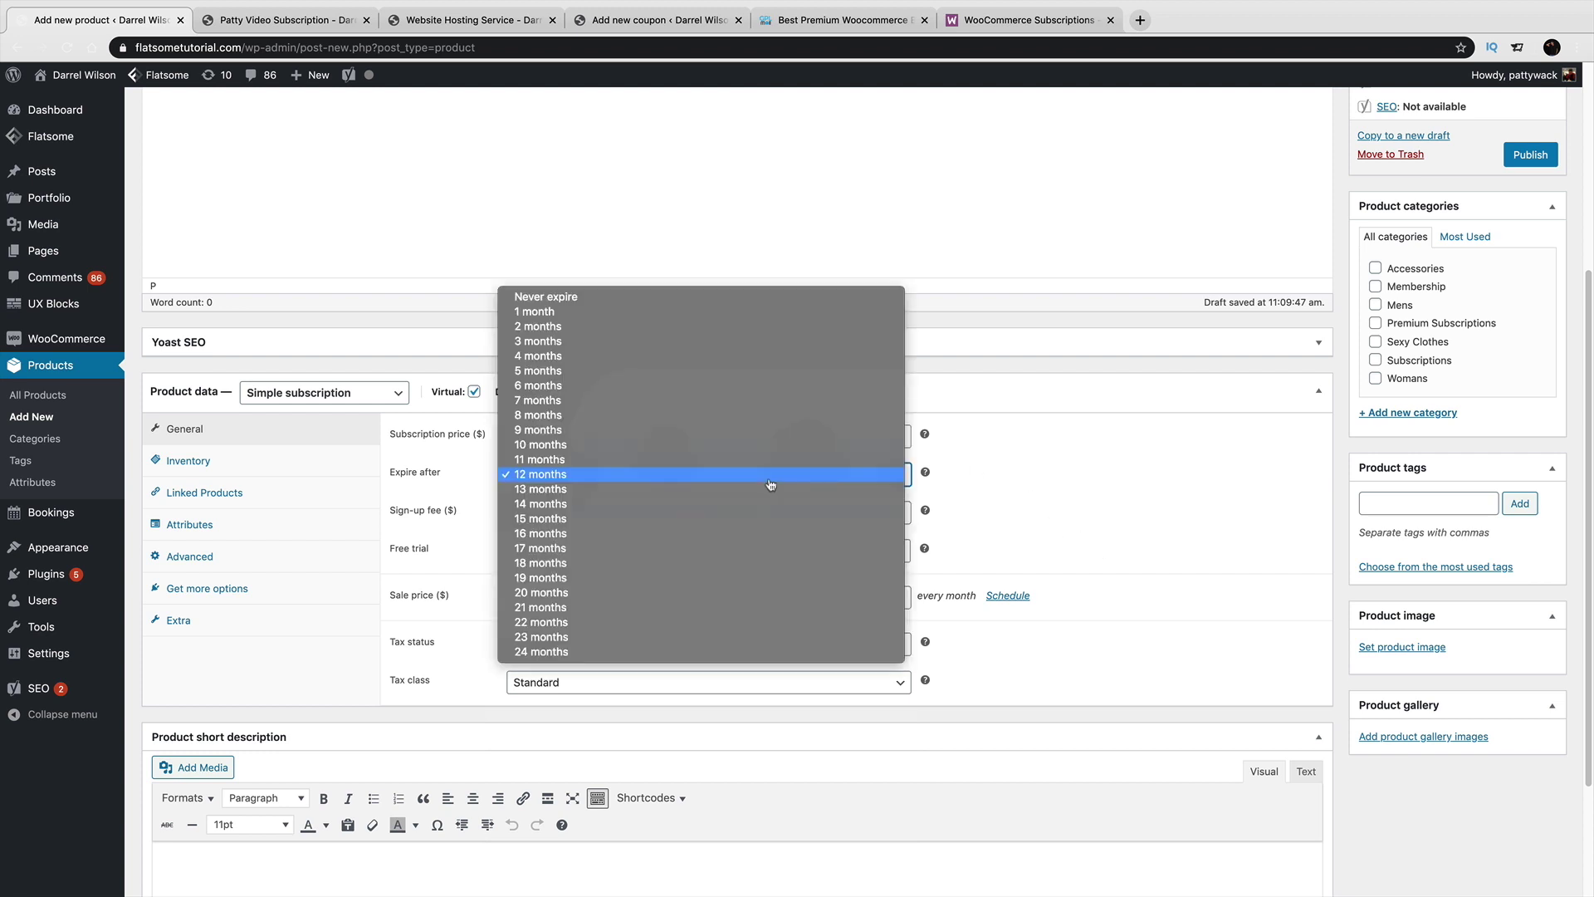
pyautogui.click(745, 298)
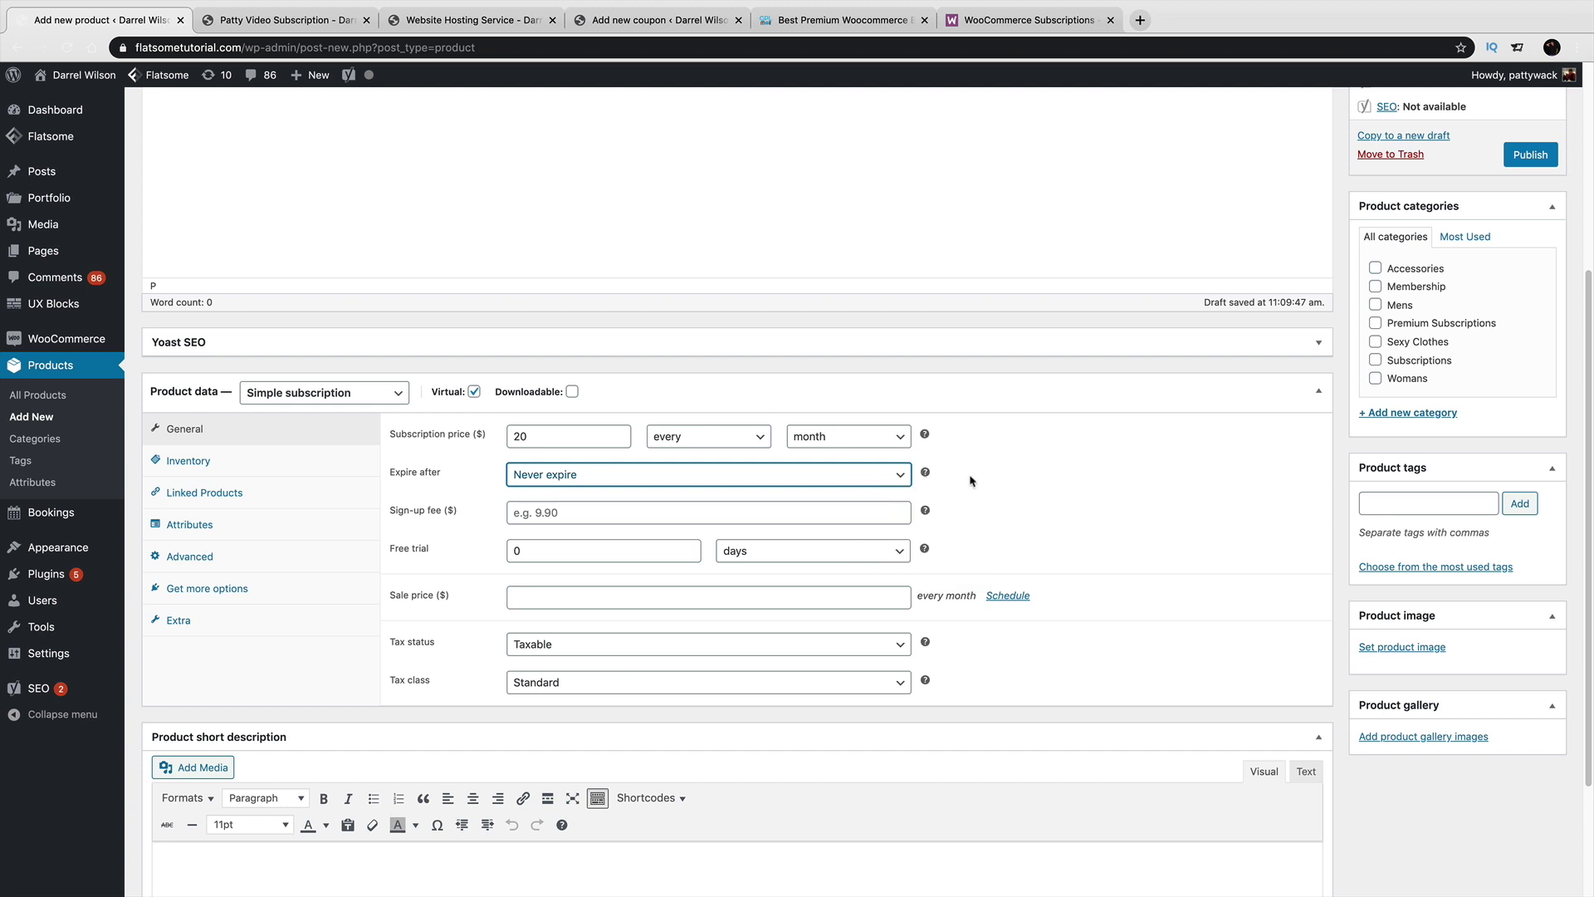
# Set the subscription's sign-up fee to $10 and its free trial length to 7.
pyautogui.click(722, 512)
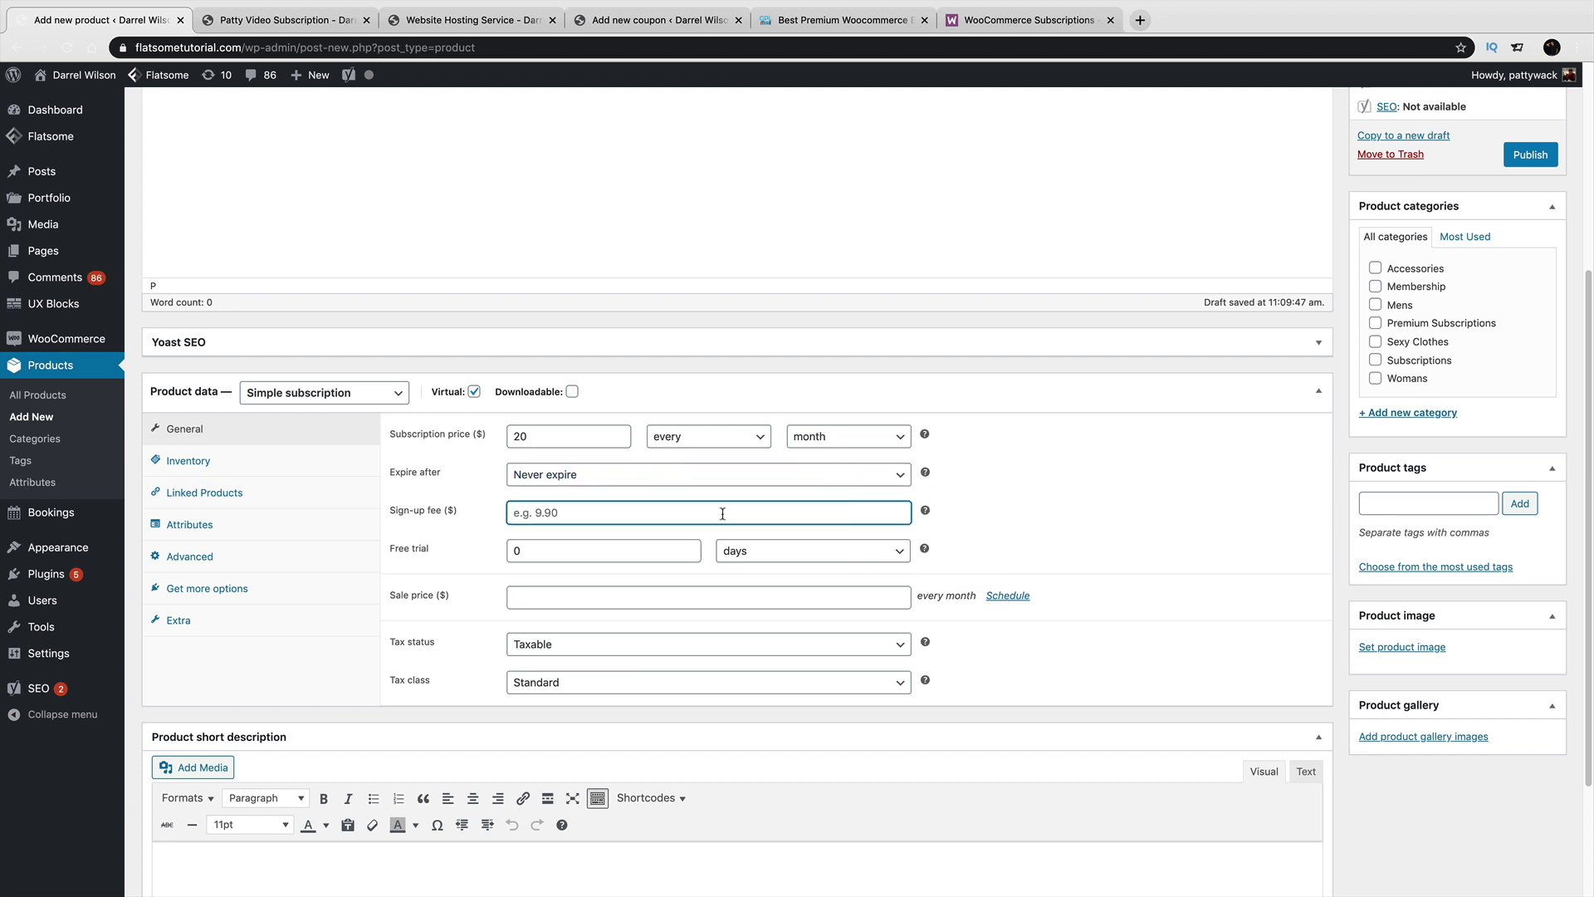
pyautogui.write('10')
pyautogui.click(624, 550)
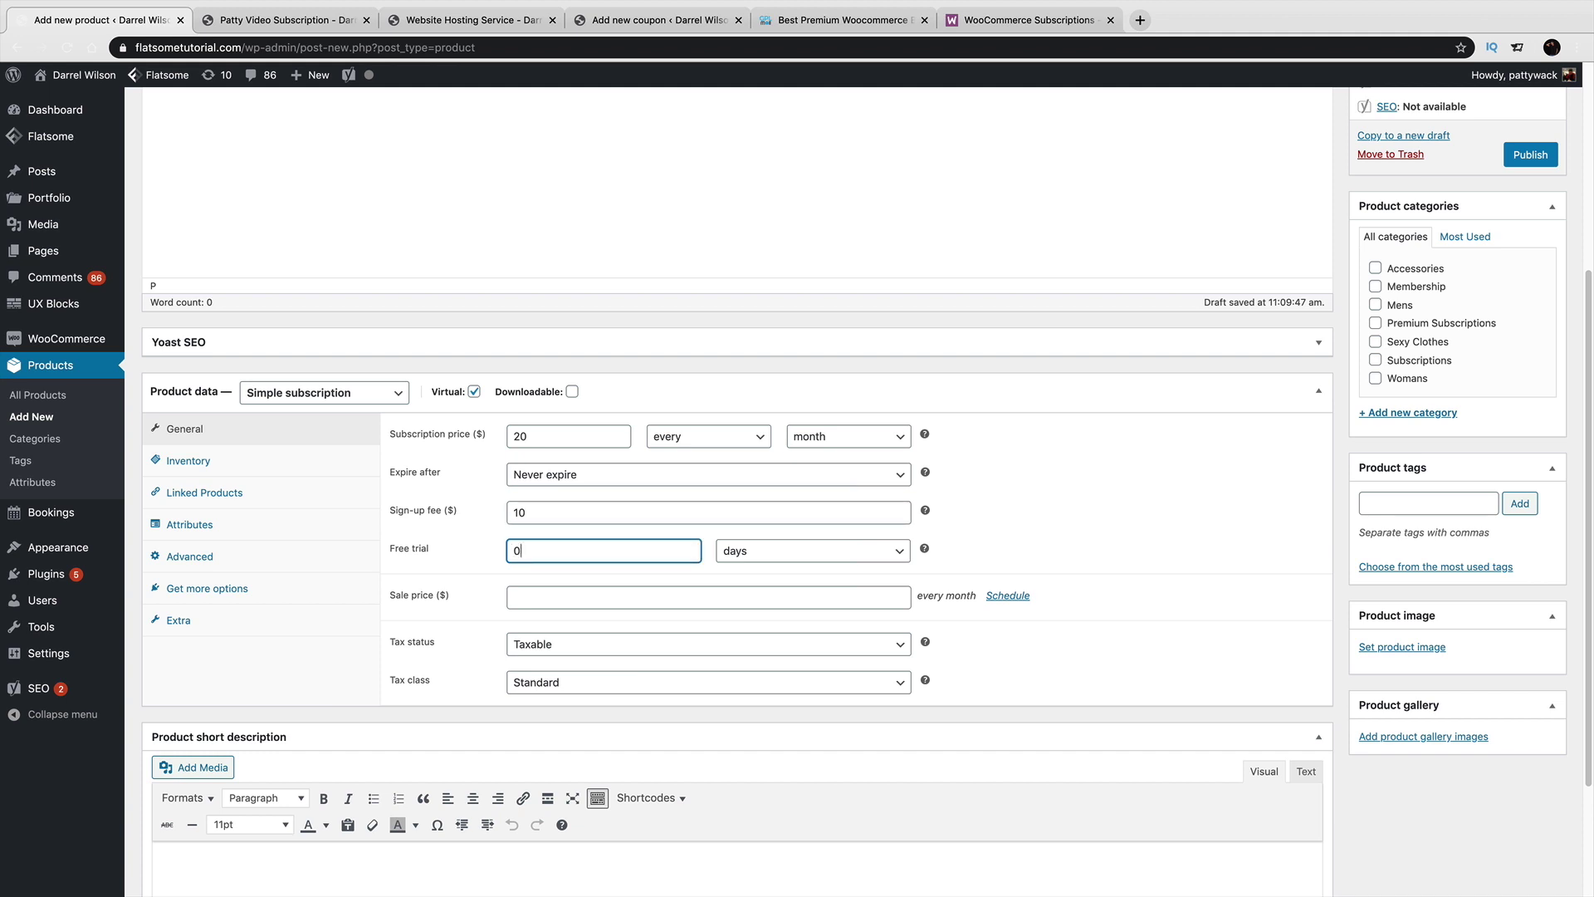
pyautogui.press('BackSpace')
pyautogui.write('7')
# Try weeks, months and years as the free trial period and return it to days.
pyautogui.click(782, 550)
pyautogui.click(785, 566)
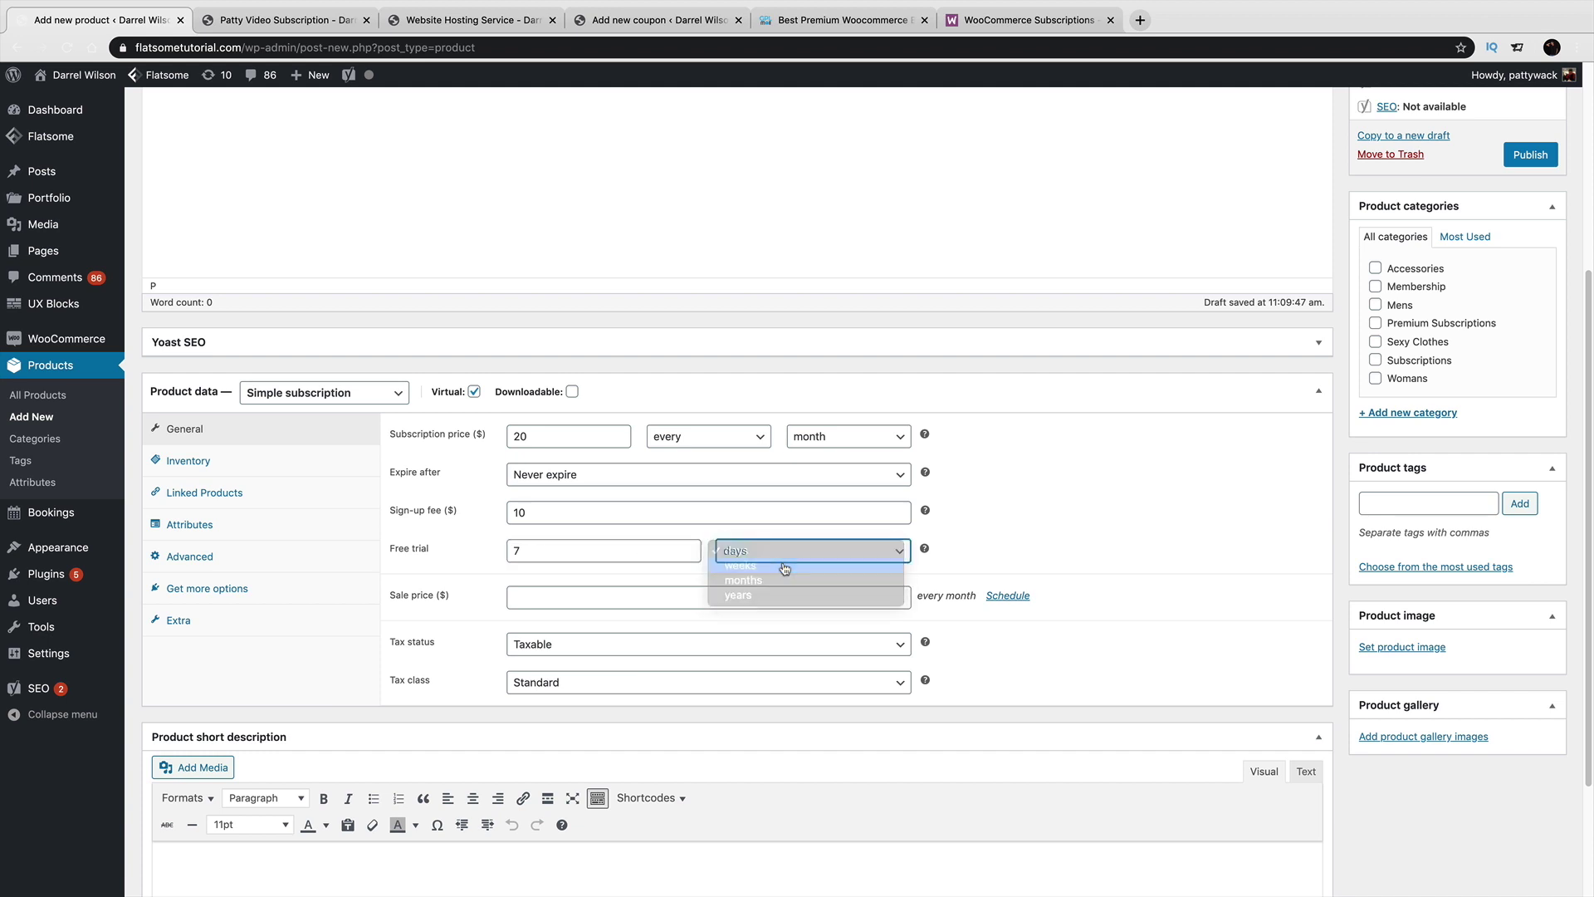
pyautogui.click(785, 552)
pyautogui.click(787, 569)
pyautogui.click(796, 553)
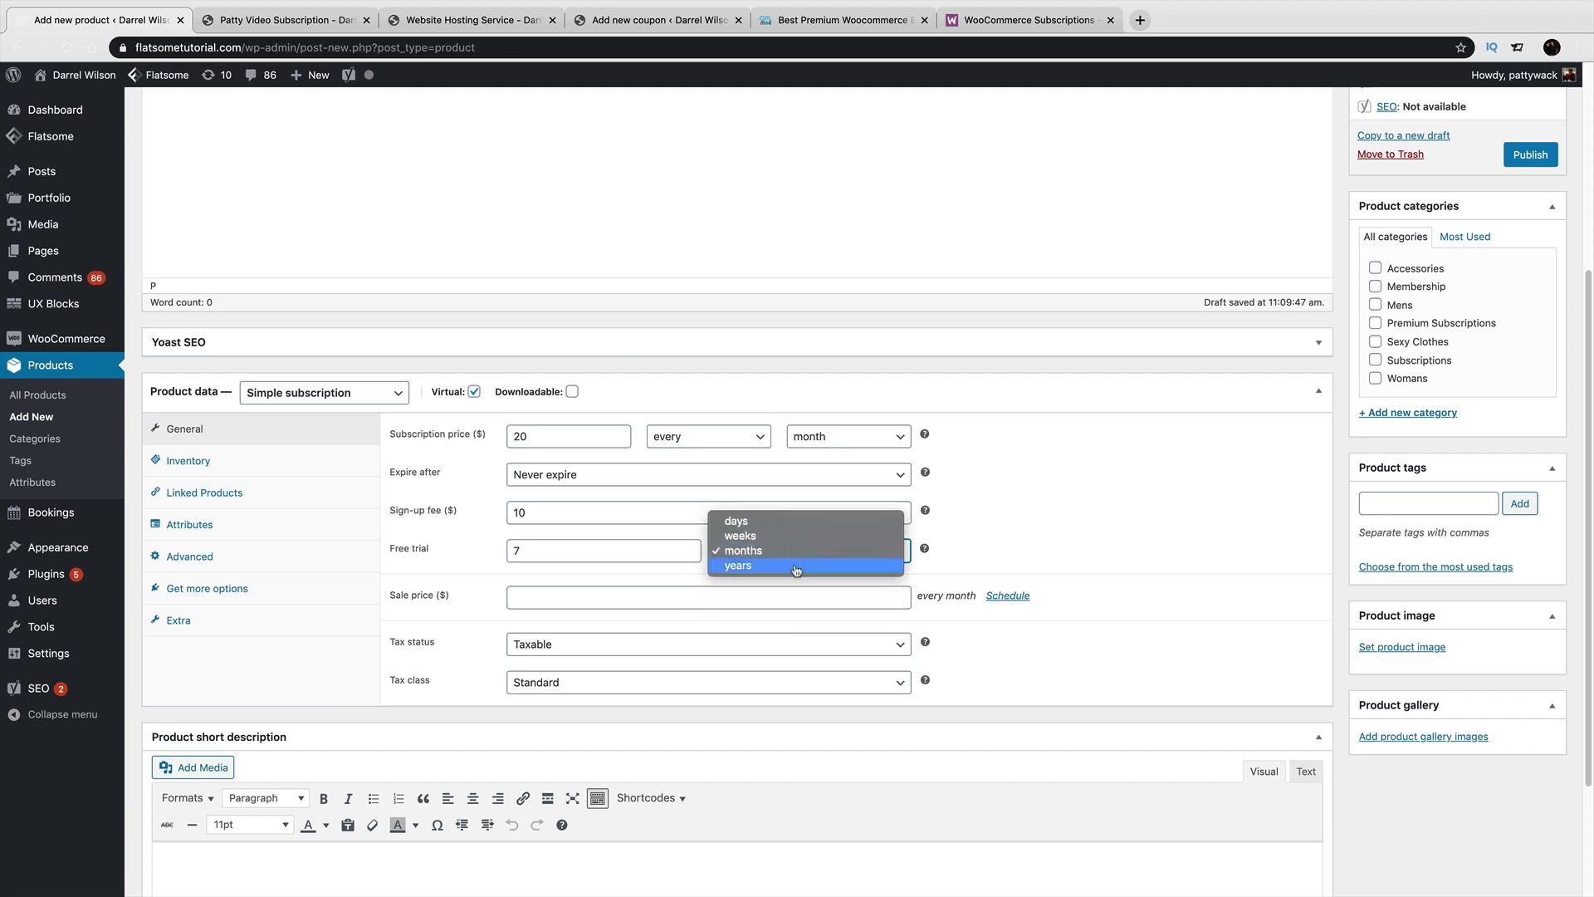
pyautogui.click(797, 568)
pyautogui.click(798, 553)
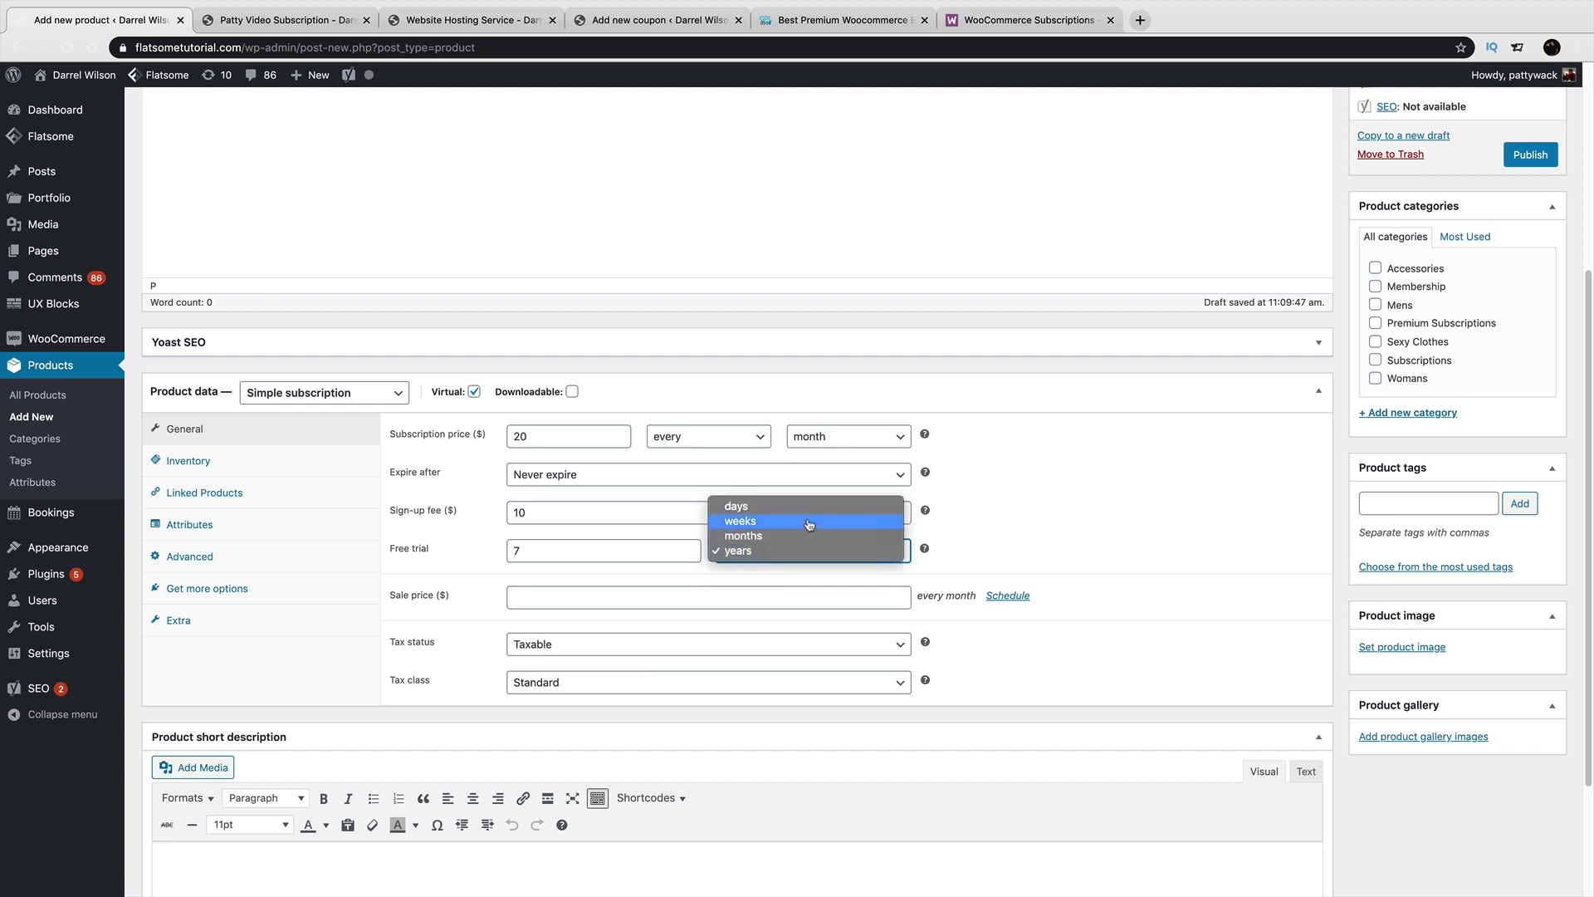
pyautogui.click(812, 508)
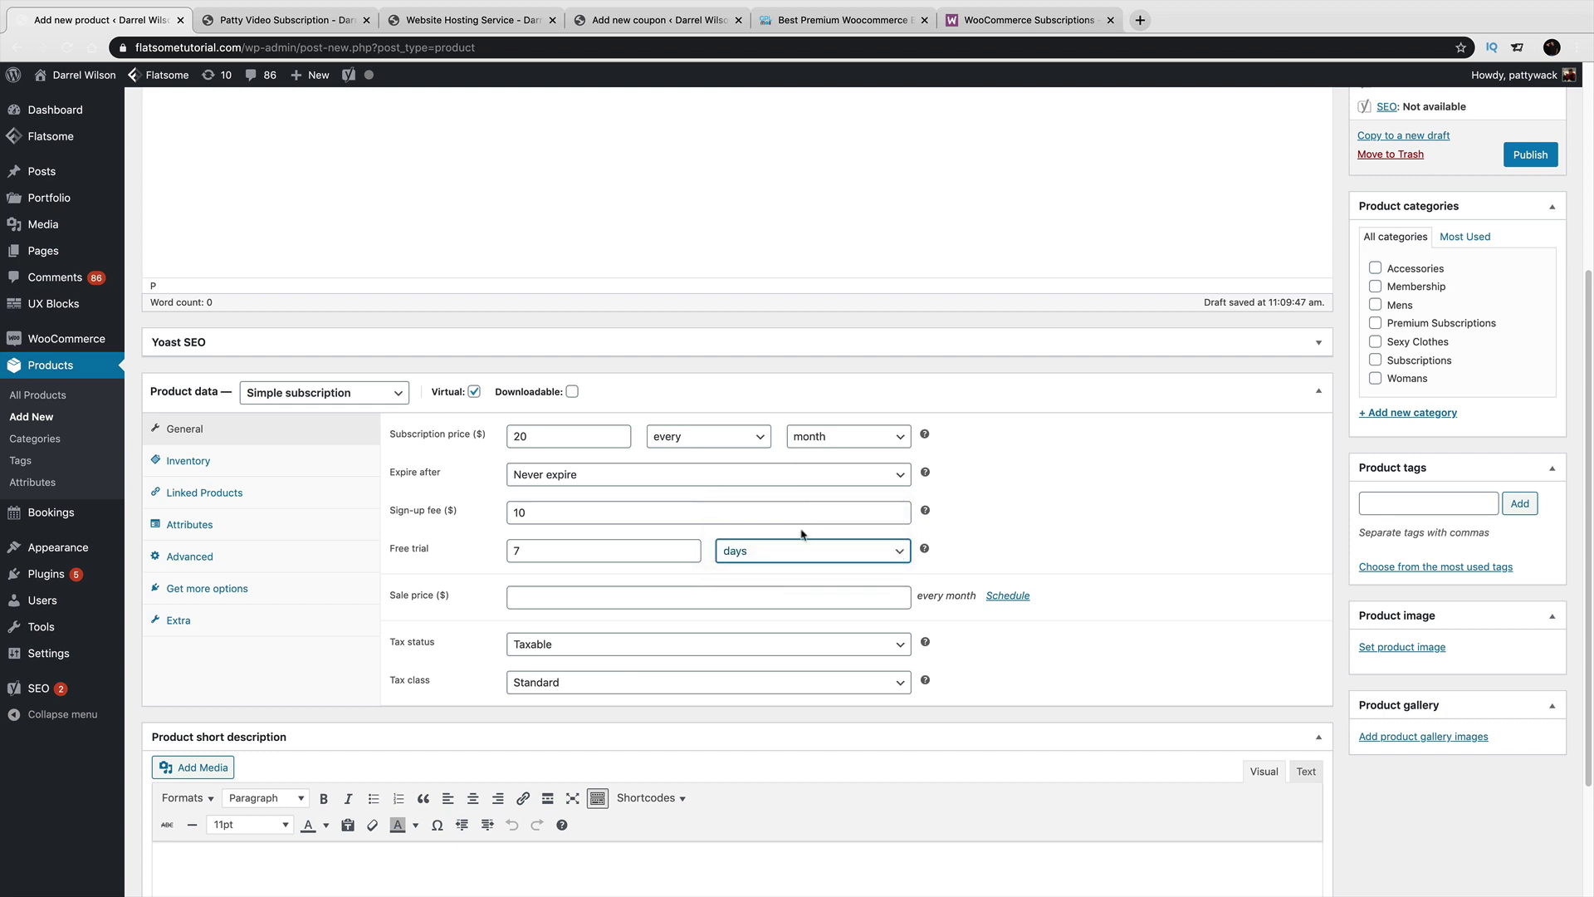
# Open the sale price schedule dates for the subscription and cancel the schedule without entering a sale price.
pyautogui.click(620, 595)
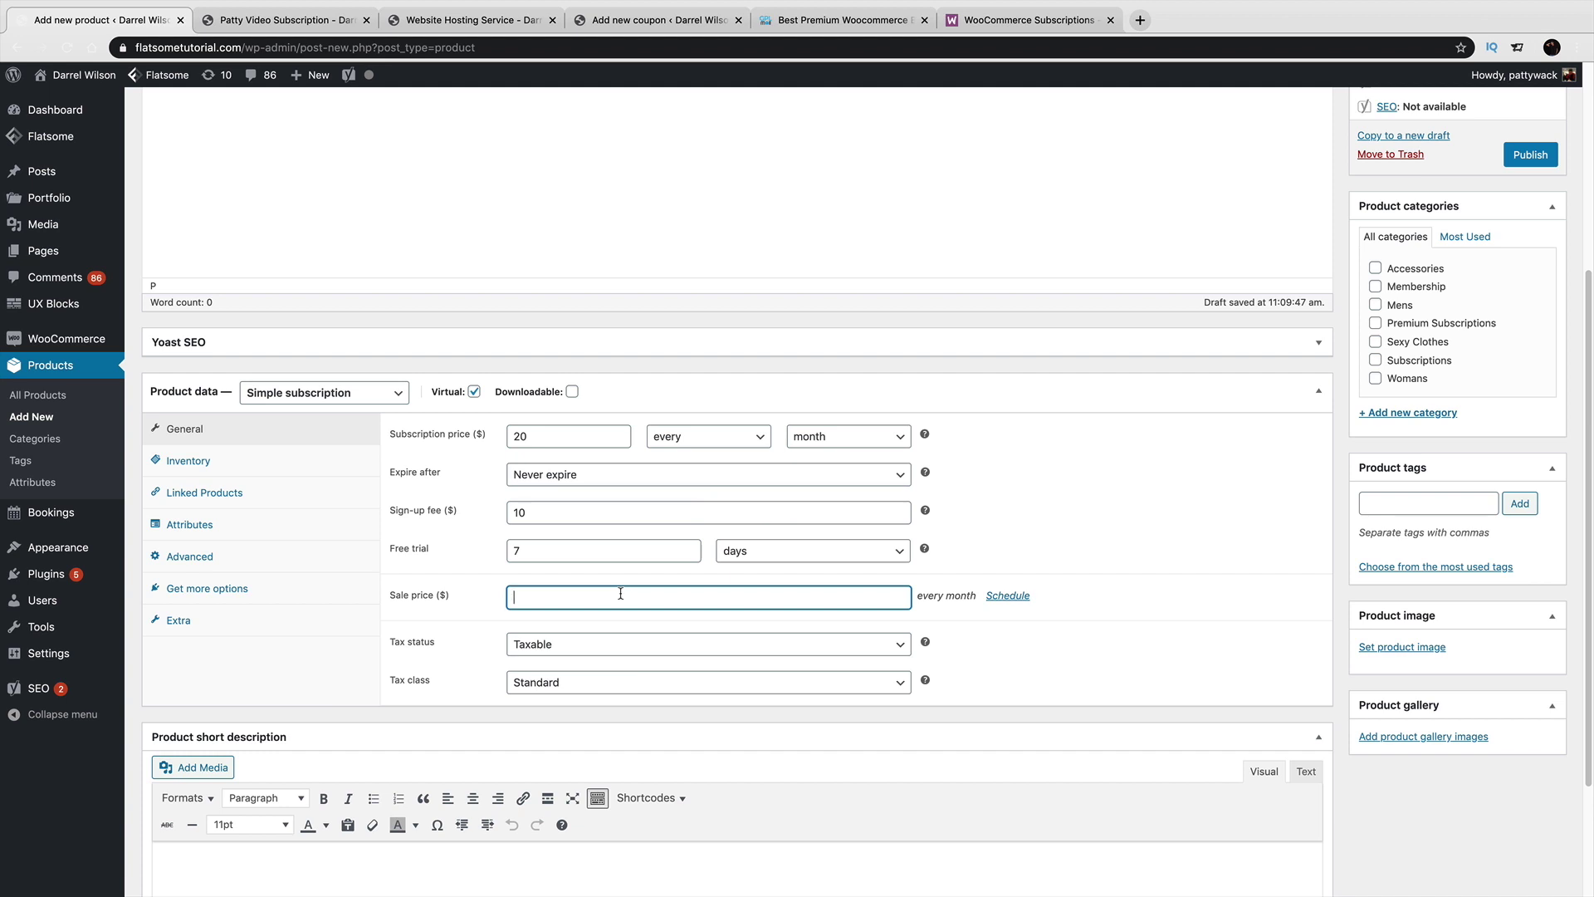
pyautogui.click(1019, 597)
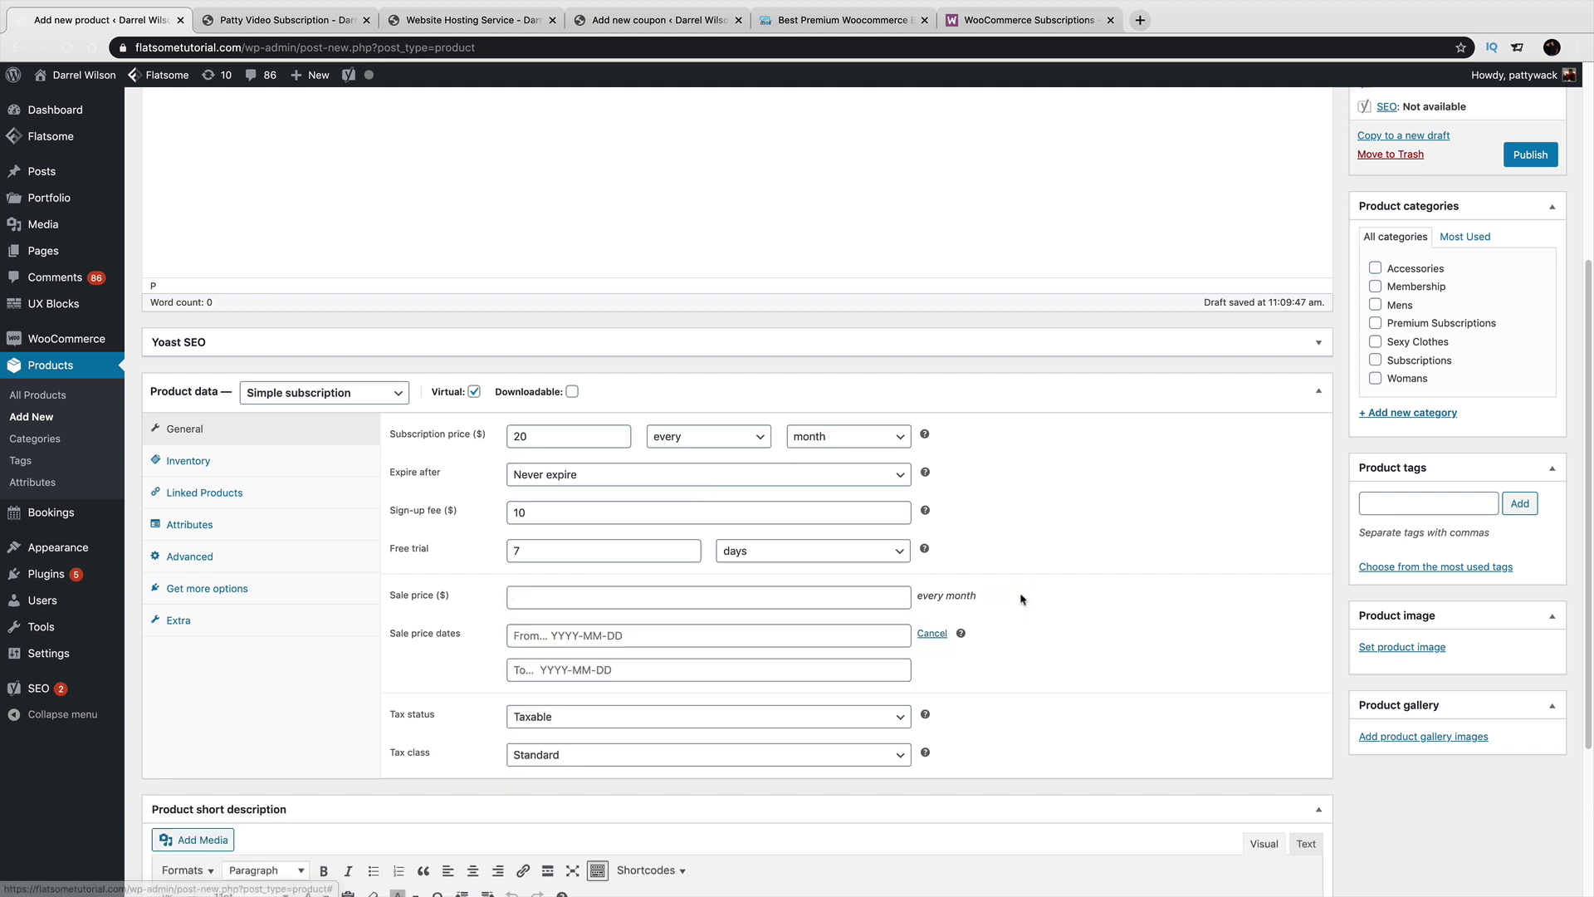
pyautogui.click(931, 633)
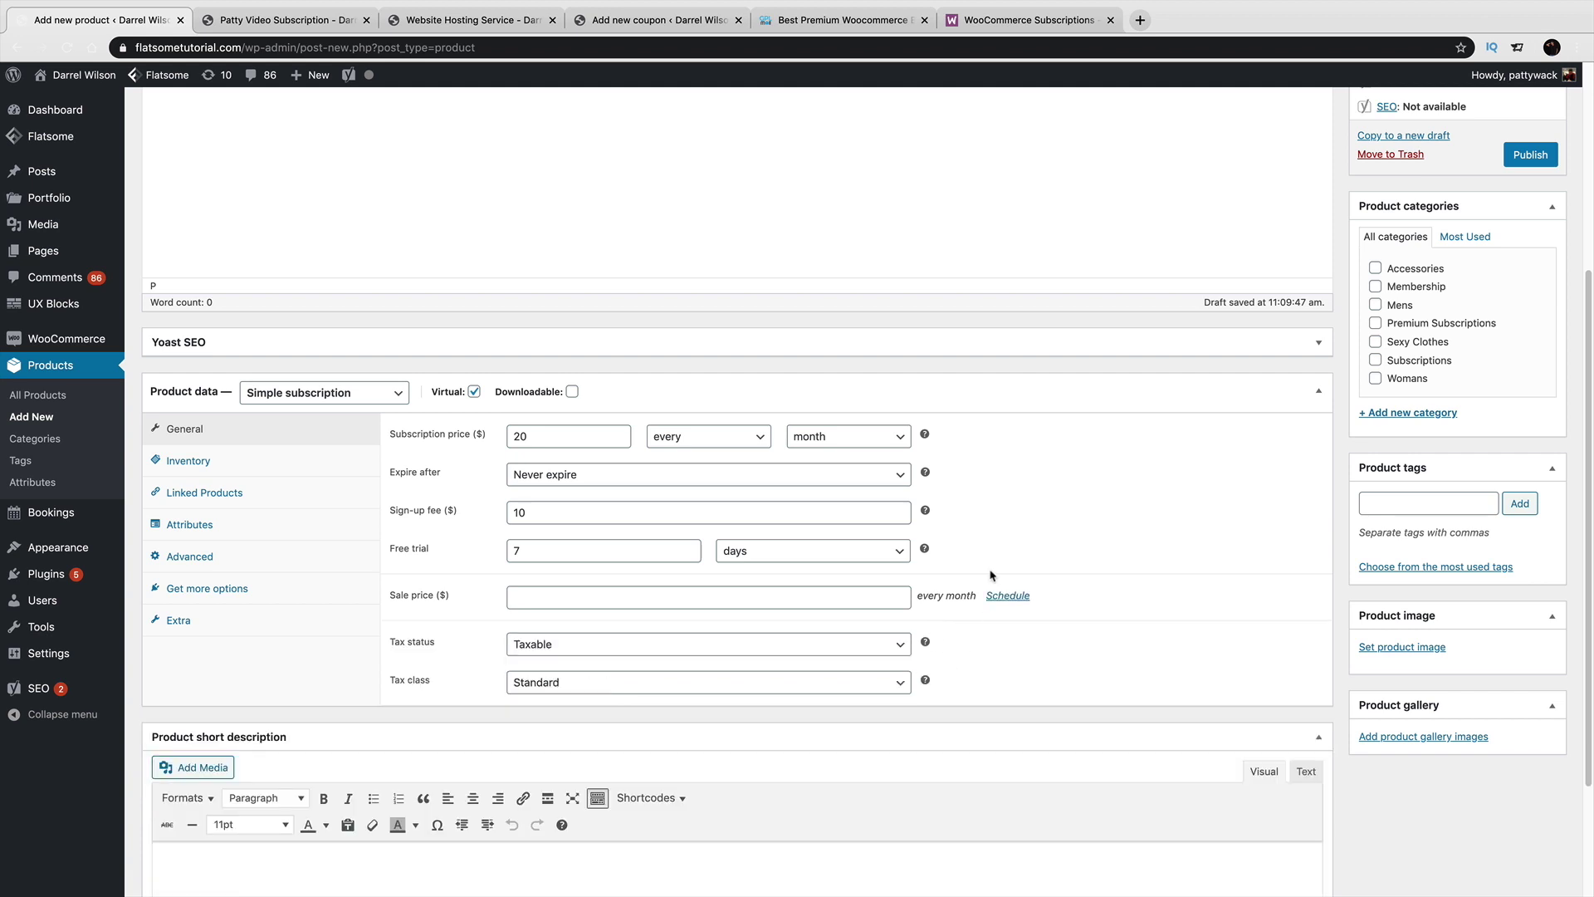
# Set the subscription product's tax status to None.
pyautogui.click(577, 653)
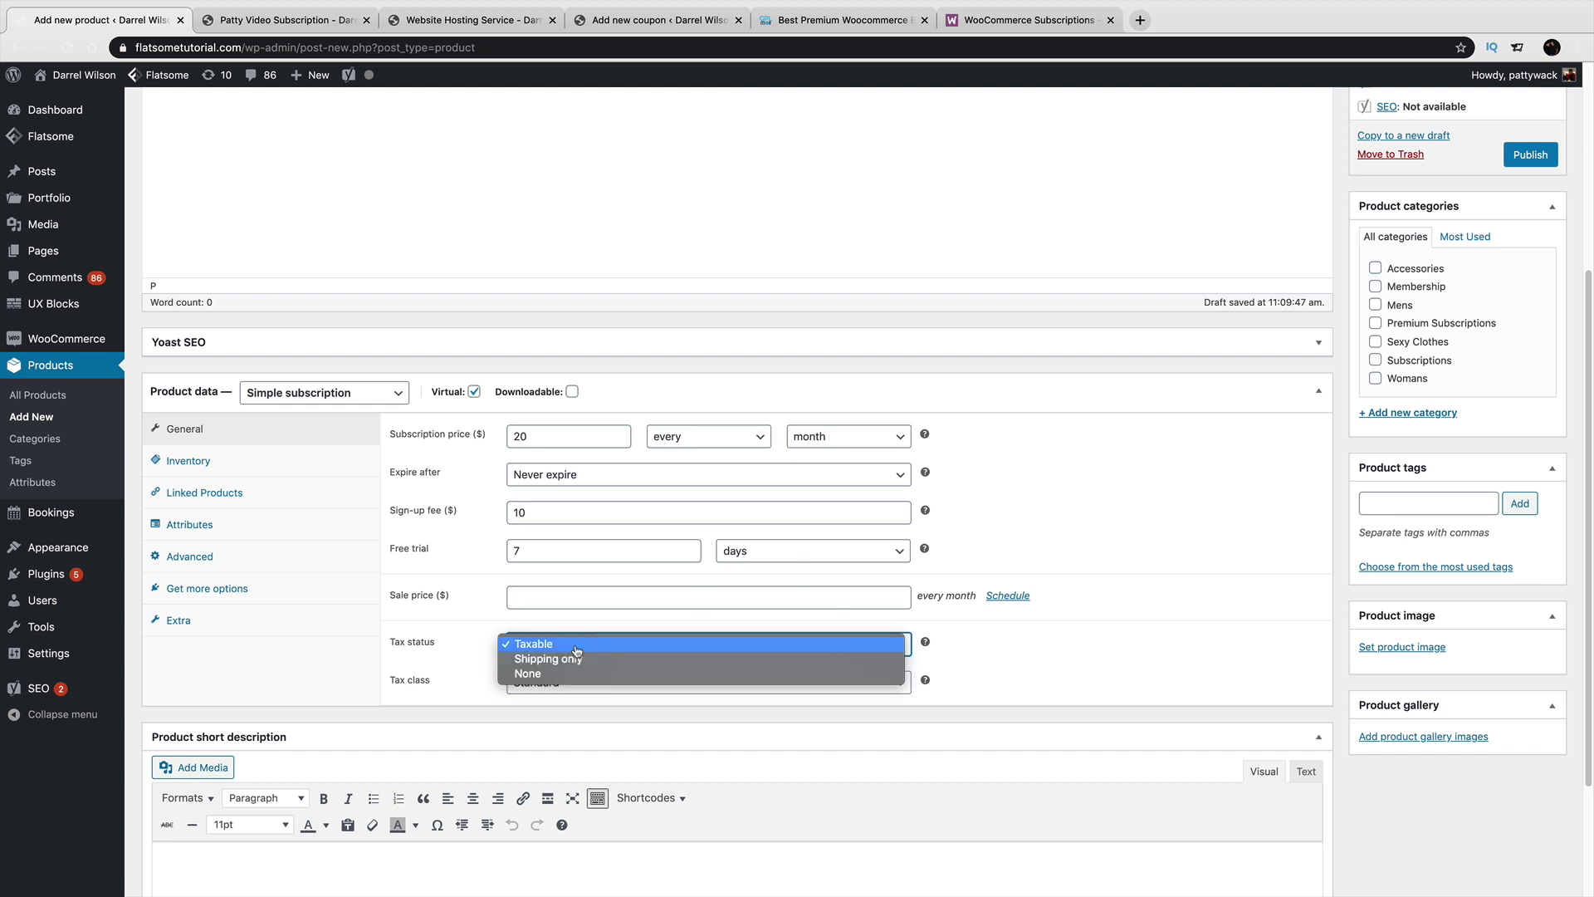
pyautogui.click(581, 674)
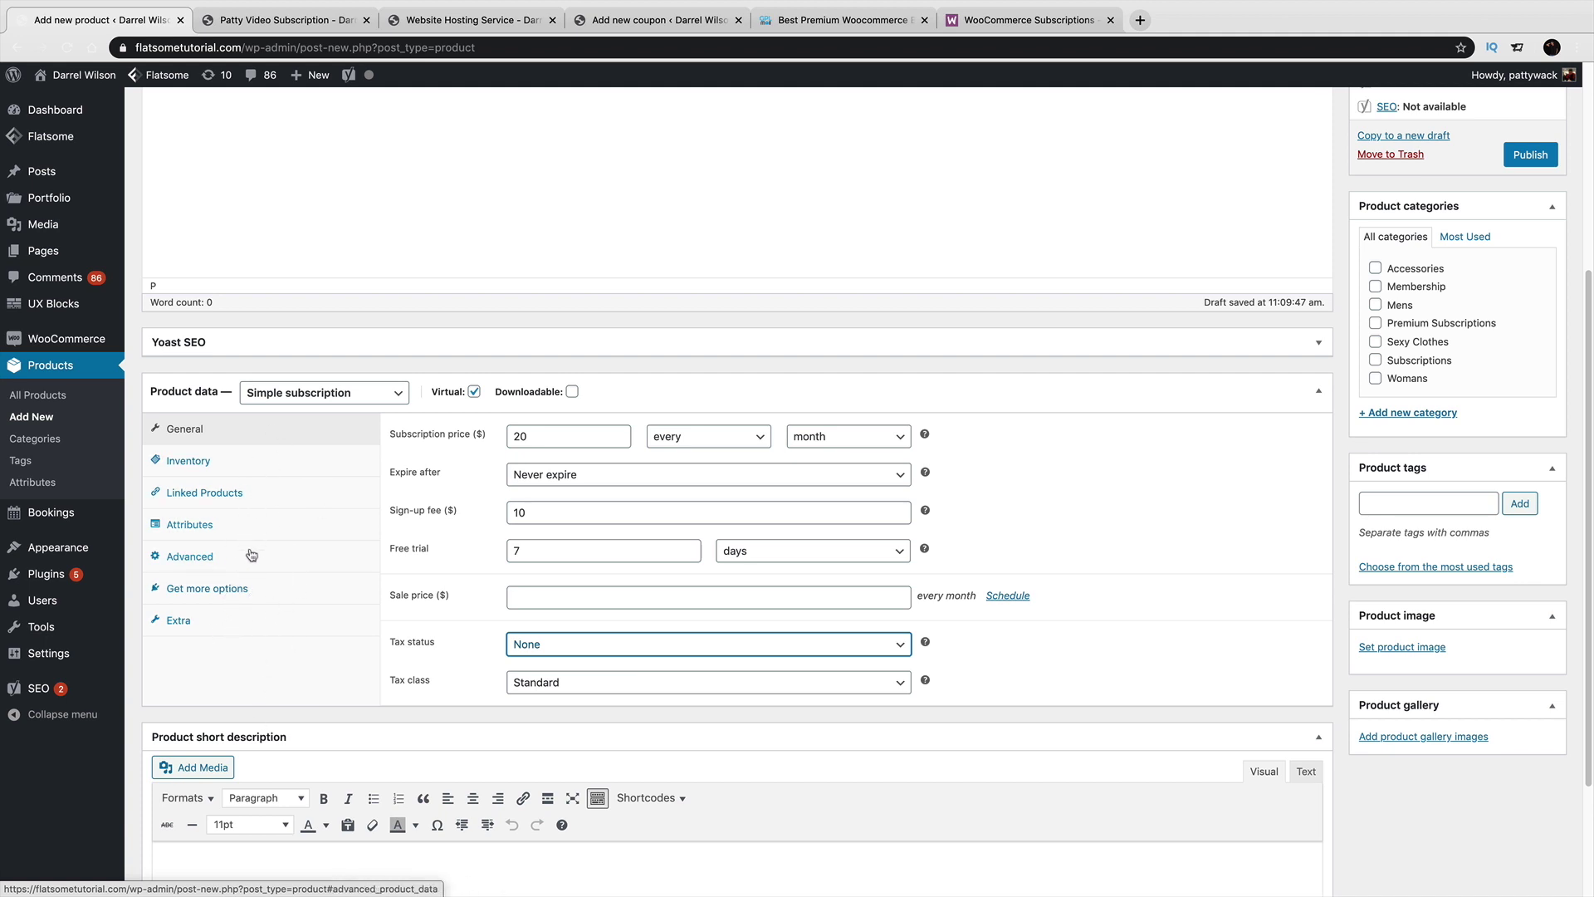
# Copy the four-line short description from the existing Patty Video Subscription product page.
pyautogui.scroll(-2, 257, 540)
pyautogui.scroll(-2, 259, 540)
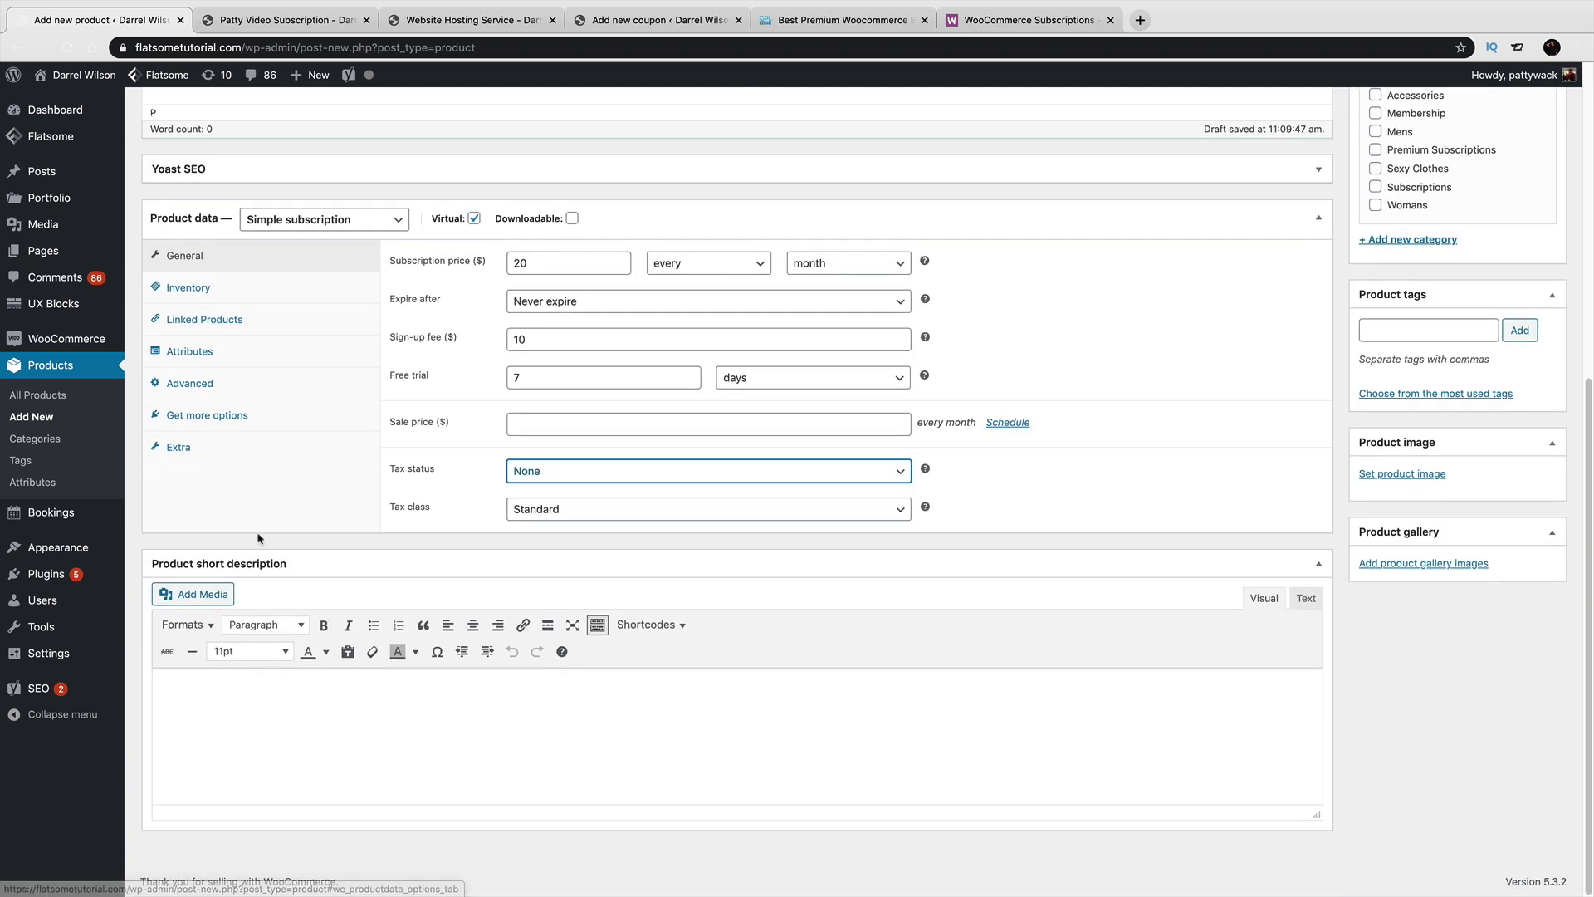
pyautogui.click(309, 762)
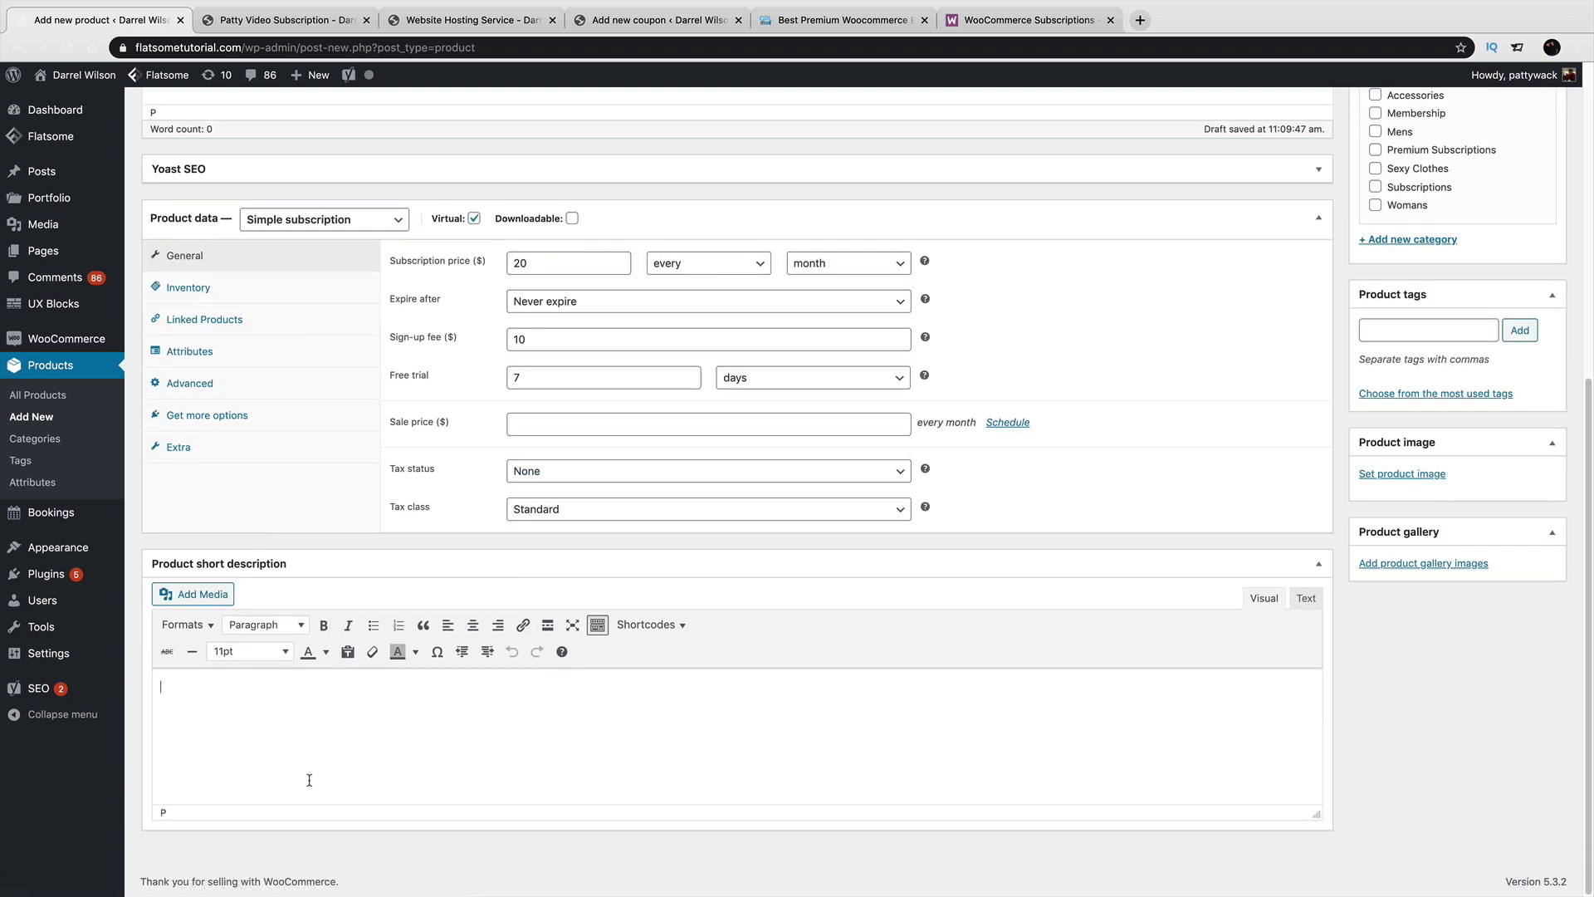
pyautogui.click(284, 22)
pyautogui.moveTo(1020, 448); pyautogui.dragTo(899, 349)
pyautogui.rightClick(944, 343)
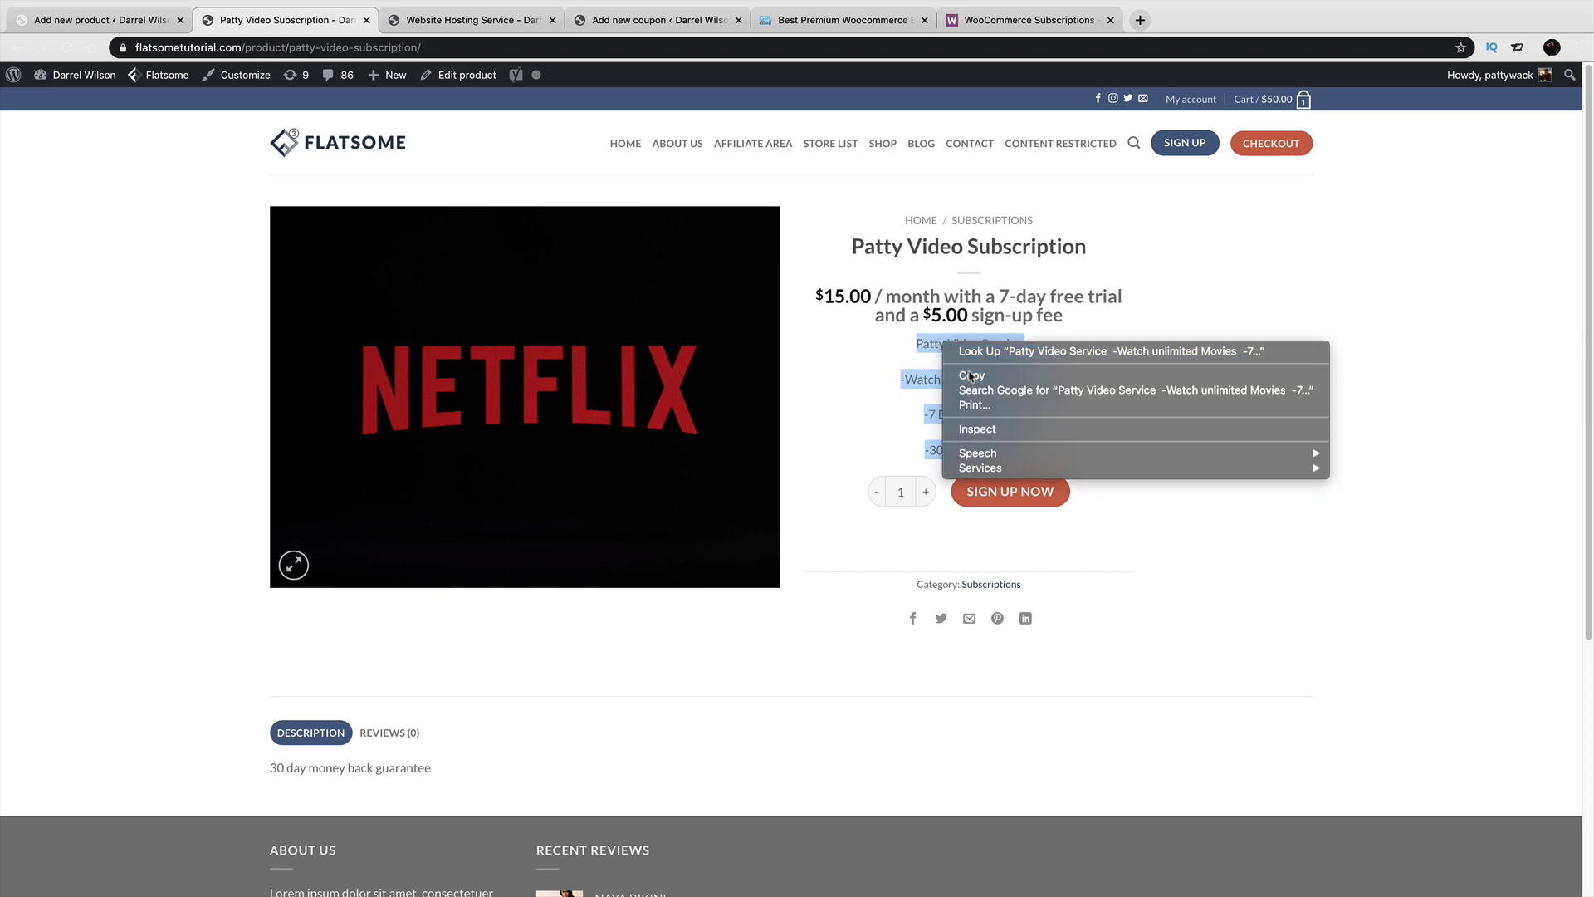
pyautogui.click(971, 375)
# Paste the copied Patty Video Service text into the new product's short description.
pyautogui.click(99, 20)
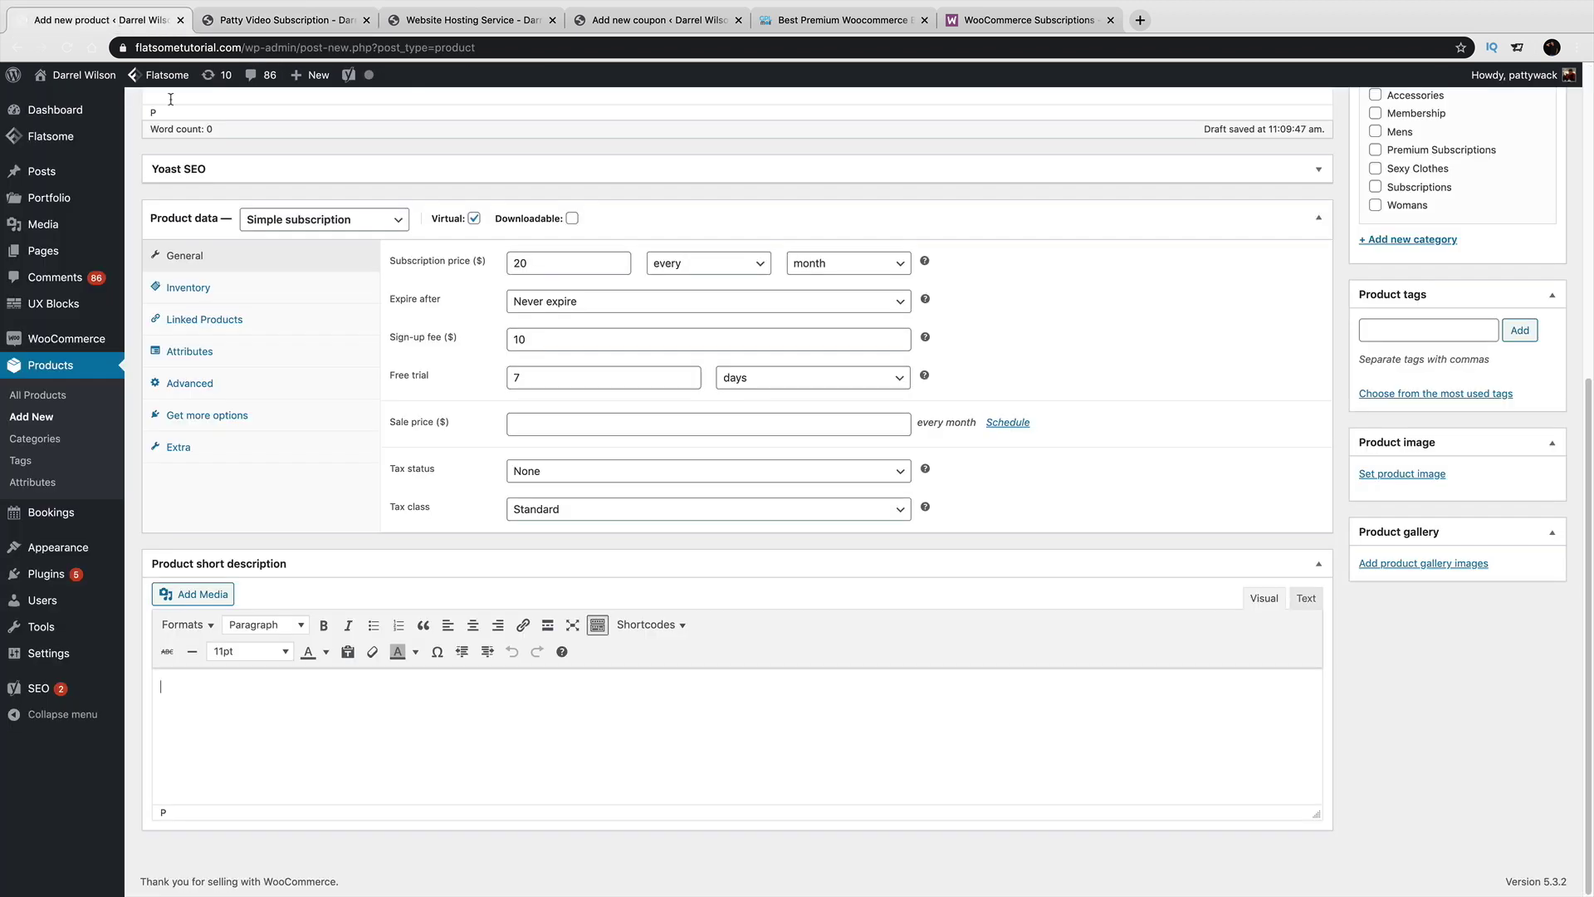
pyautogui.rightClick(225, 724)
pyautogui.click(150, 690)
pyautogui.rightClick(166, 686)
pyautogui.click(302, 763)
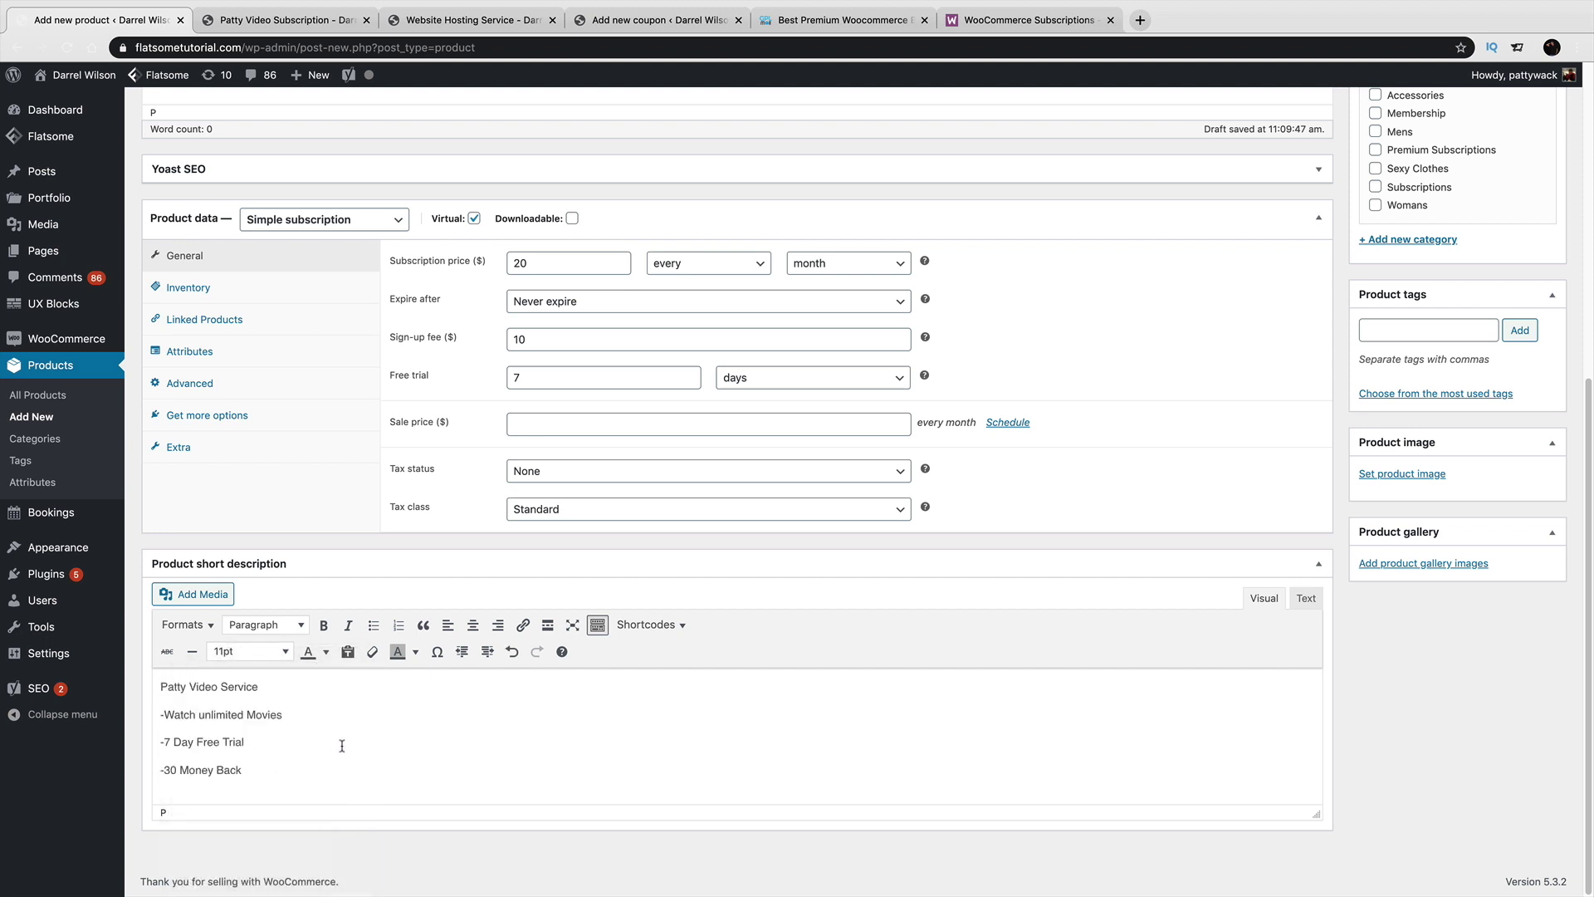
# Set netflix.jpg from the media library as the product image.
pyautogui.click(1388, 475)
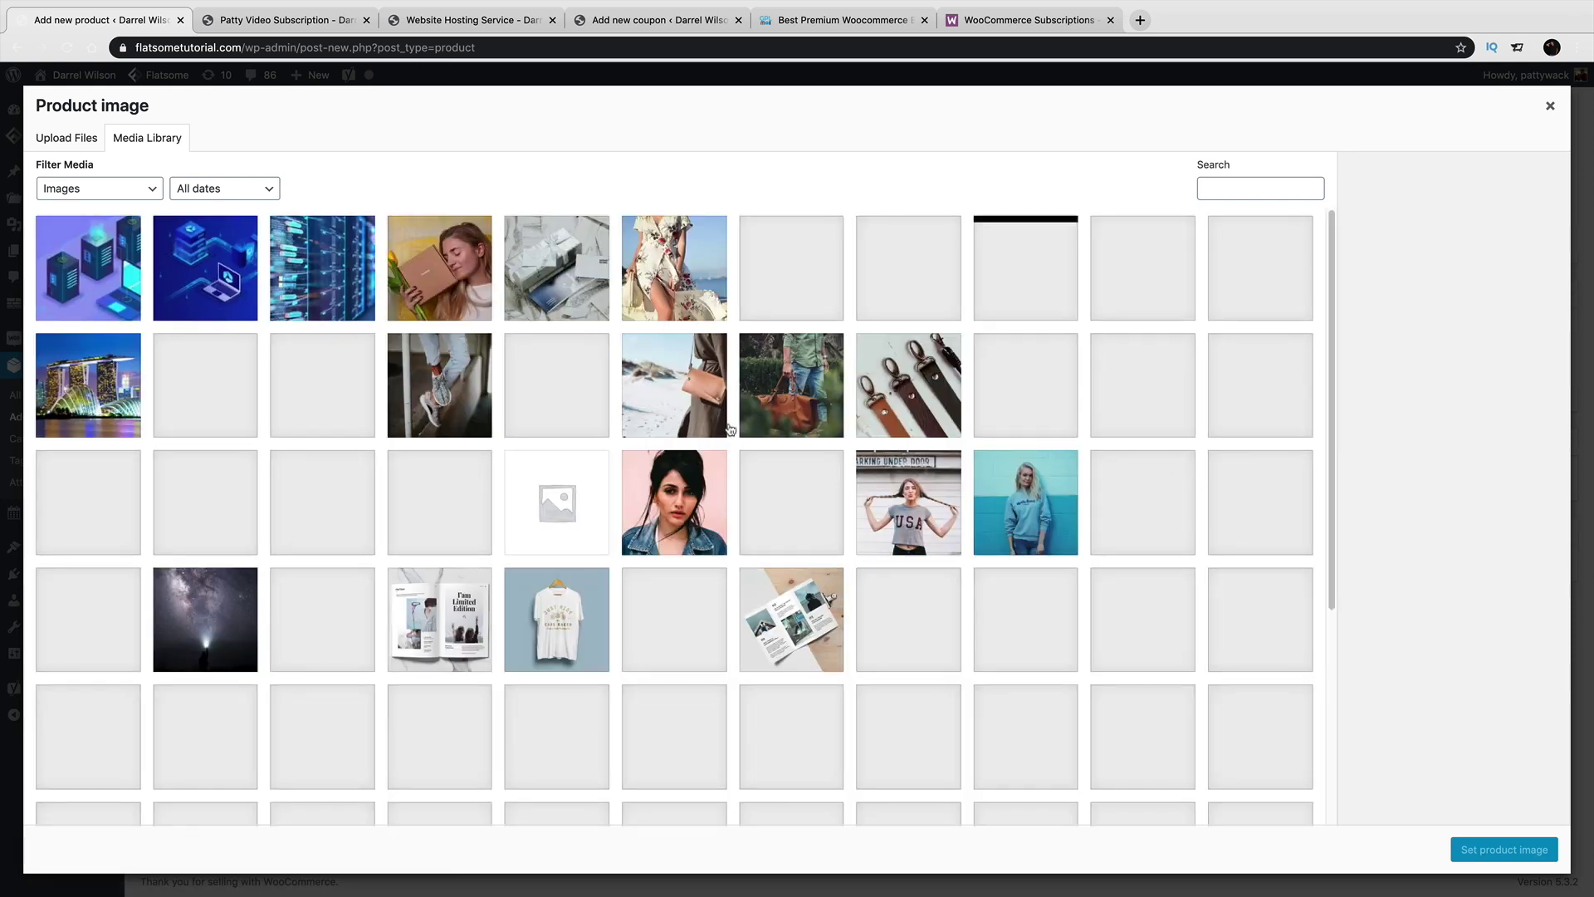
pyautogui.click(1026, 267)
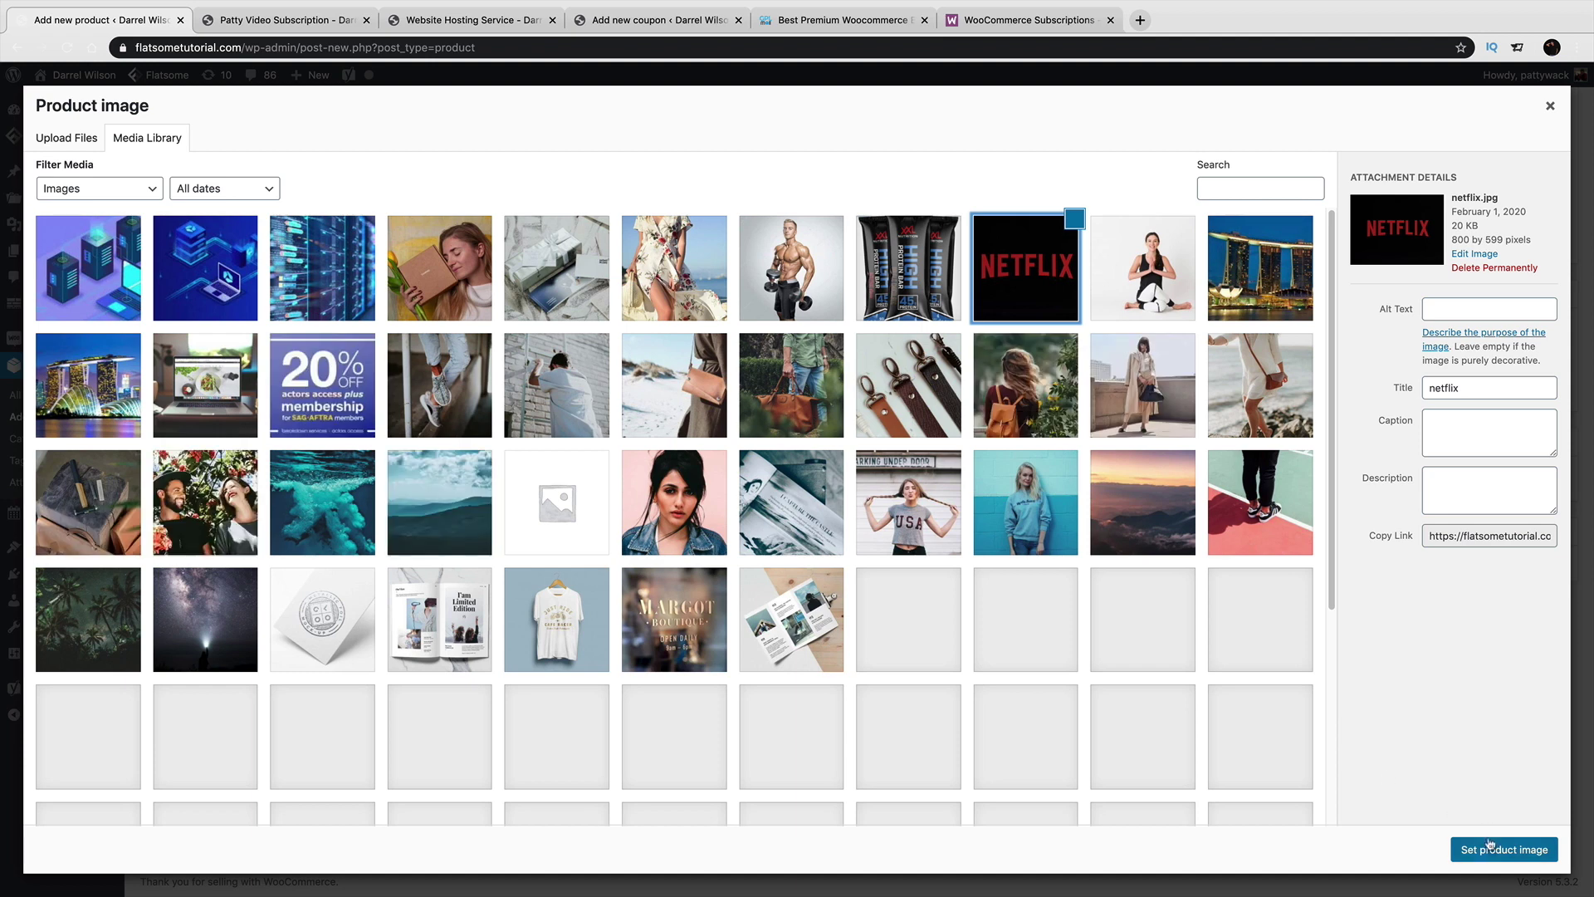
pyautogui.click(1491, 847)
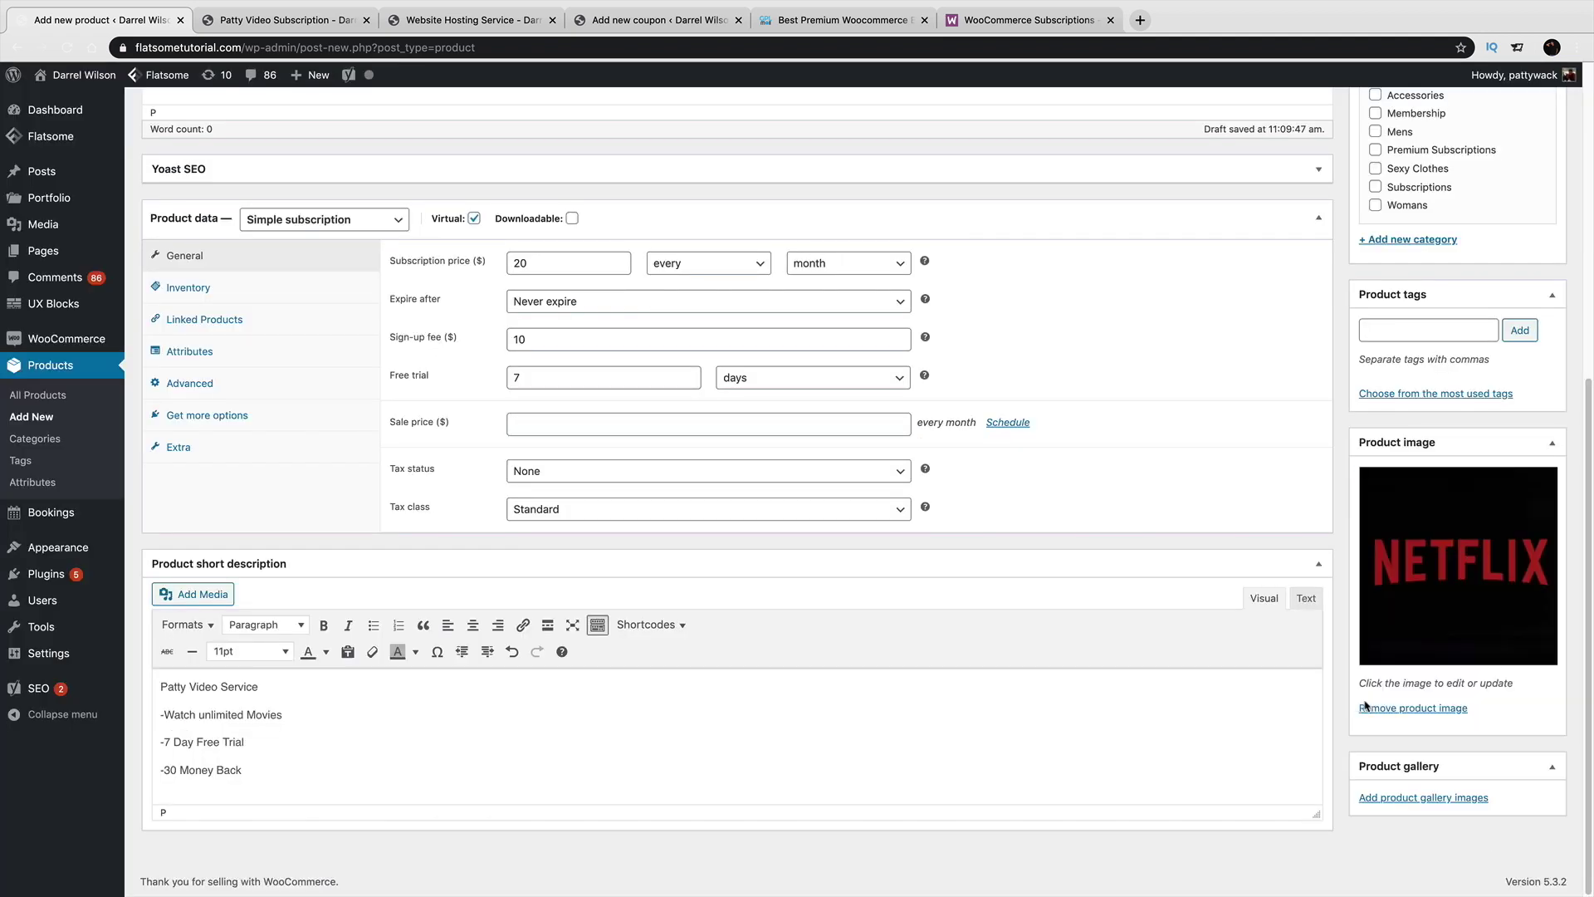
# Assign the product to the Subscriptions category.
pyautogui.scroll(2, 1461, 701)
pyautogui.scroll(3, 1464, 700)
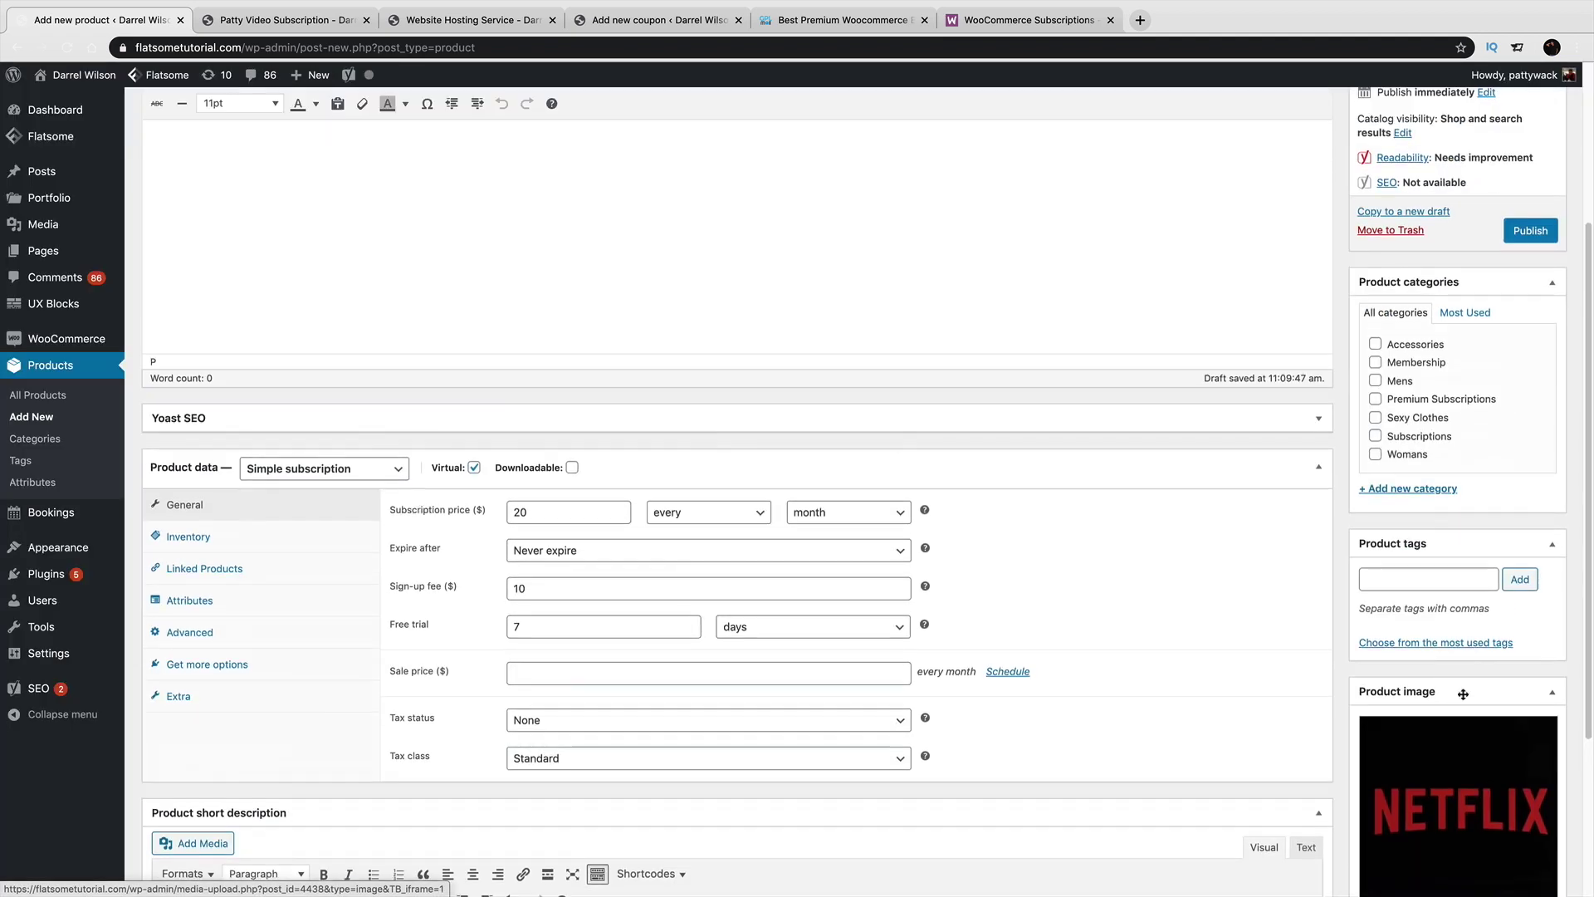
pyautogui.click(1376, 438)
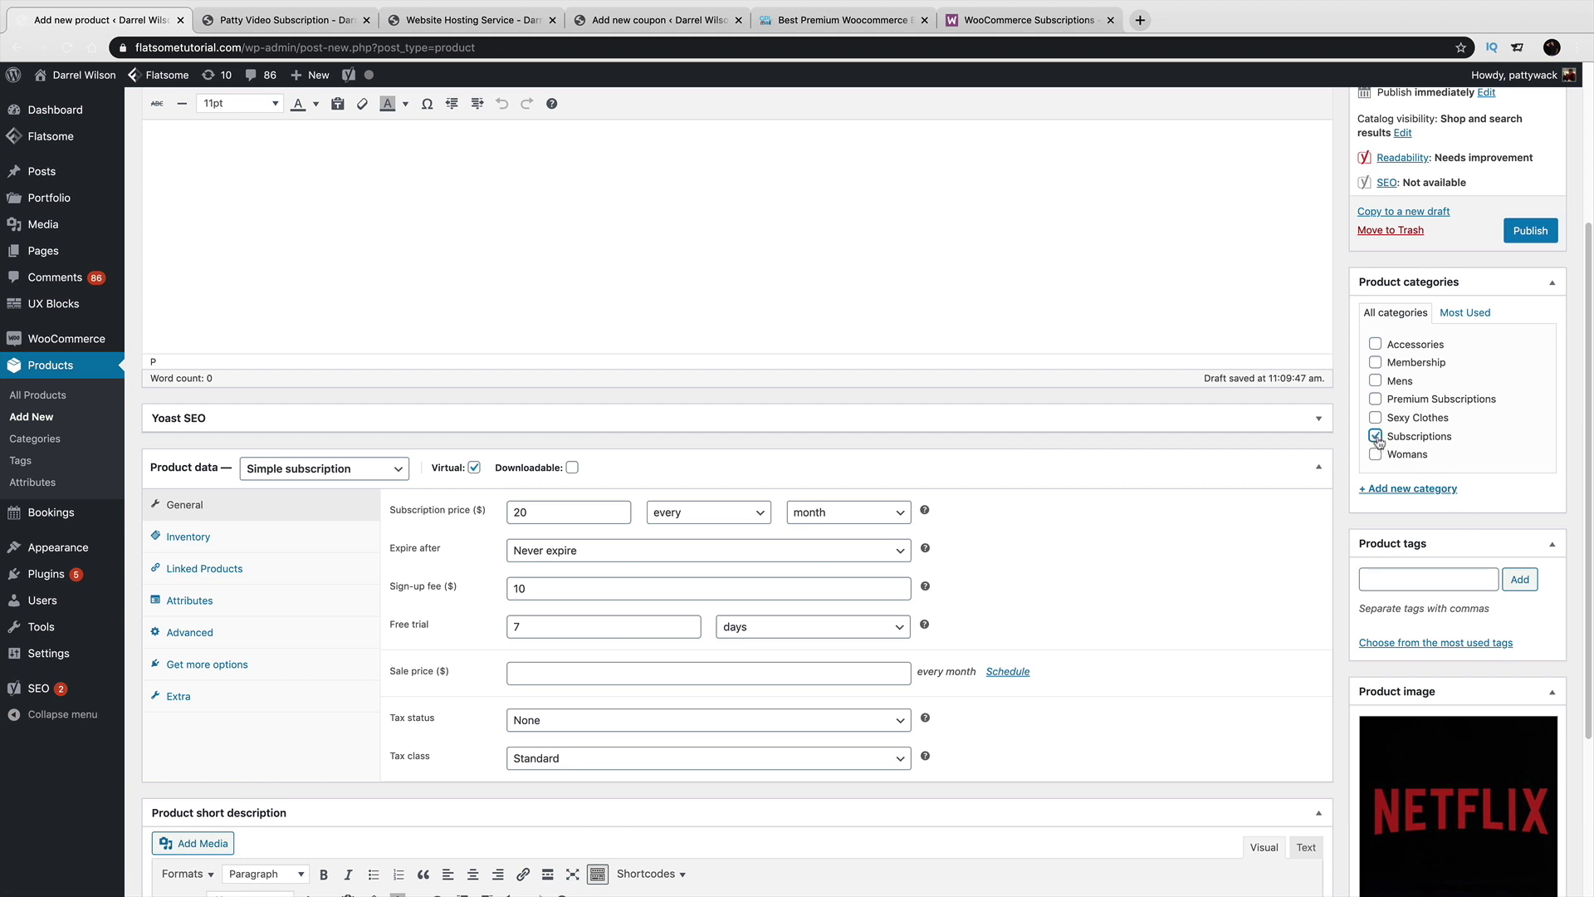
# Publish the new video streaming subscription product.
pyautogui.scroll(1, 1372, 548)
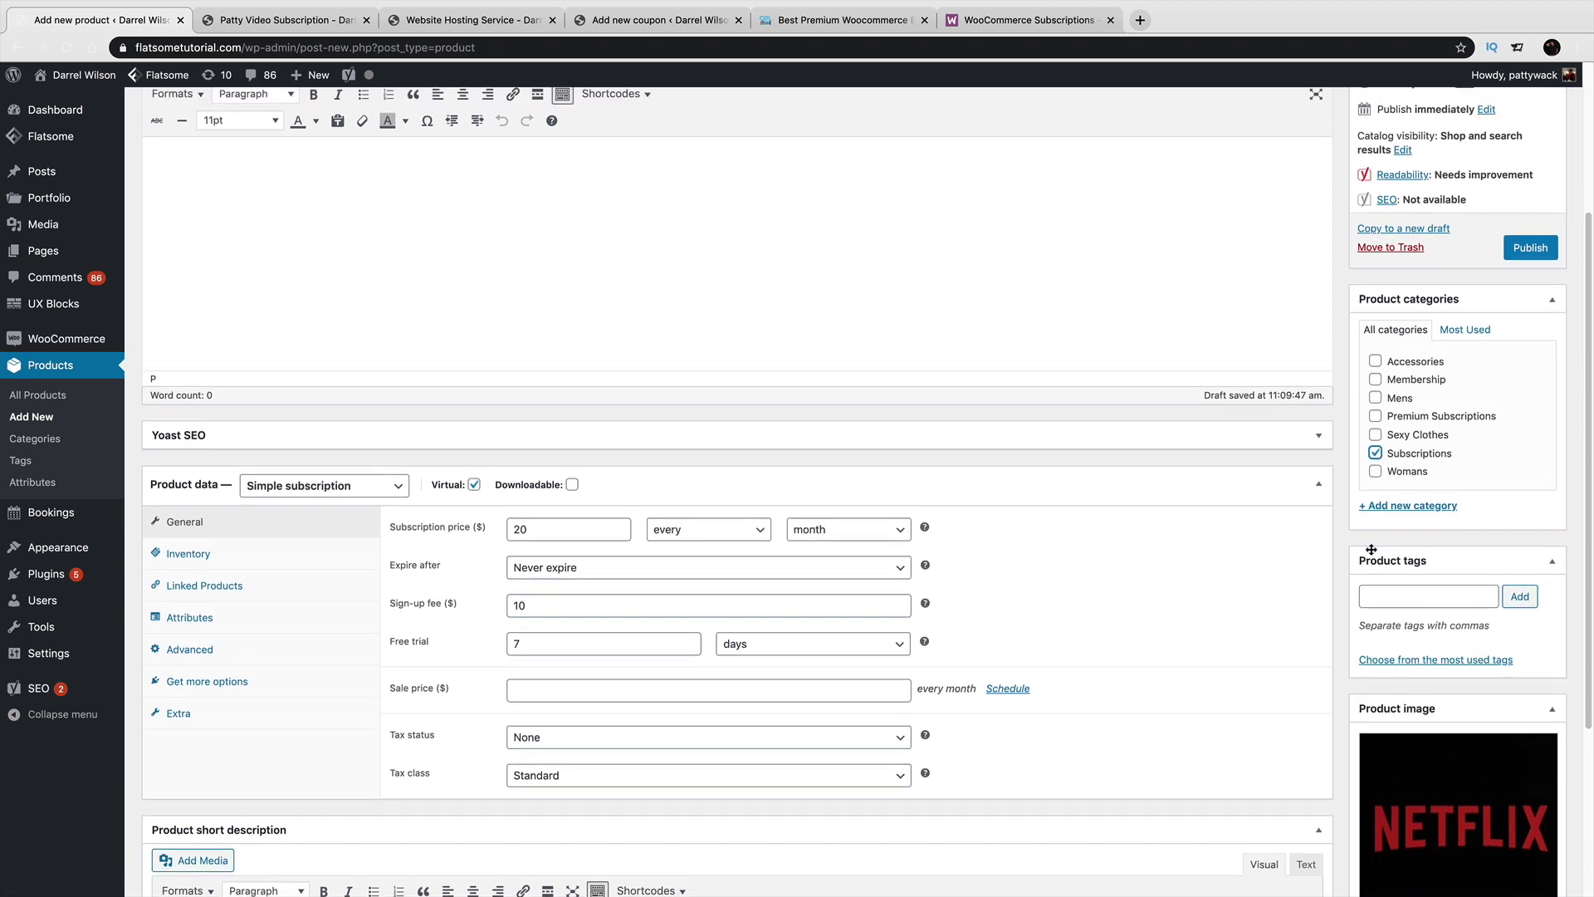
pyautogui.scroll(3, 1383, 562)
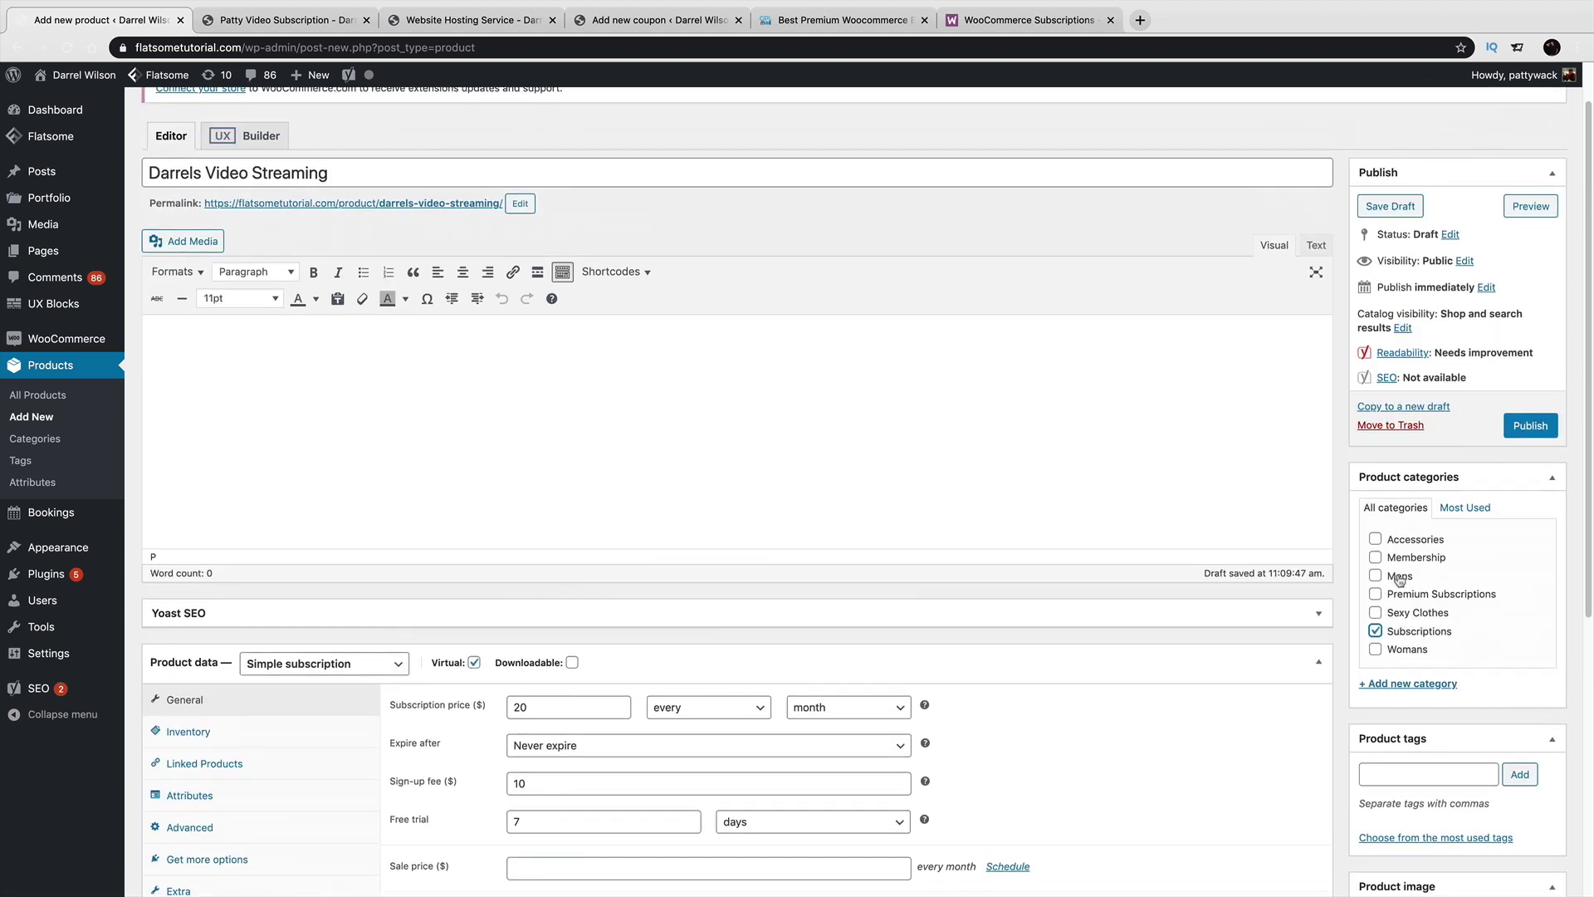
pyautogui.scroll(1, 1399, 578)
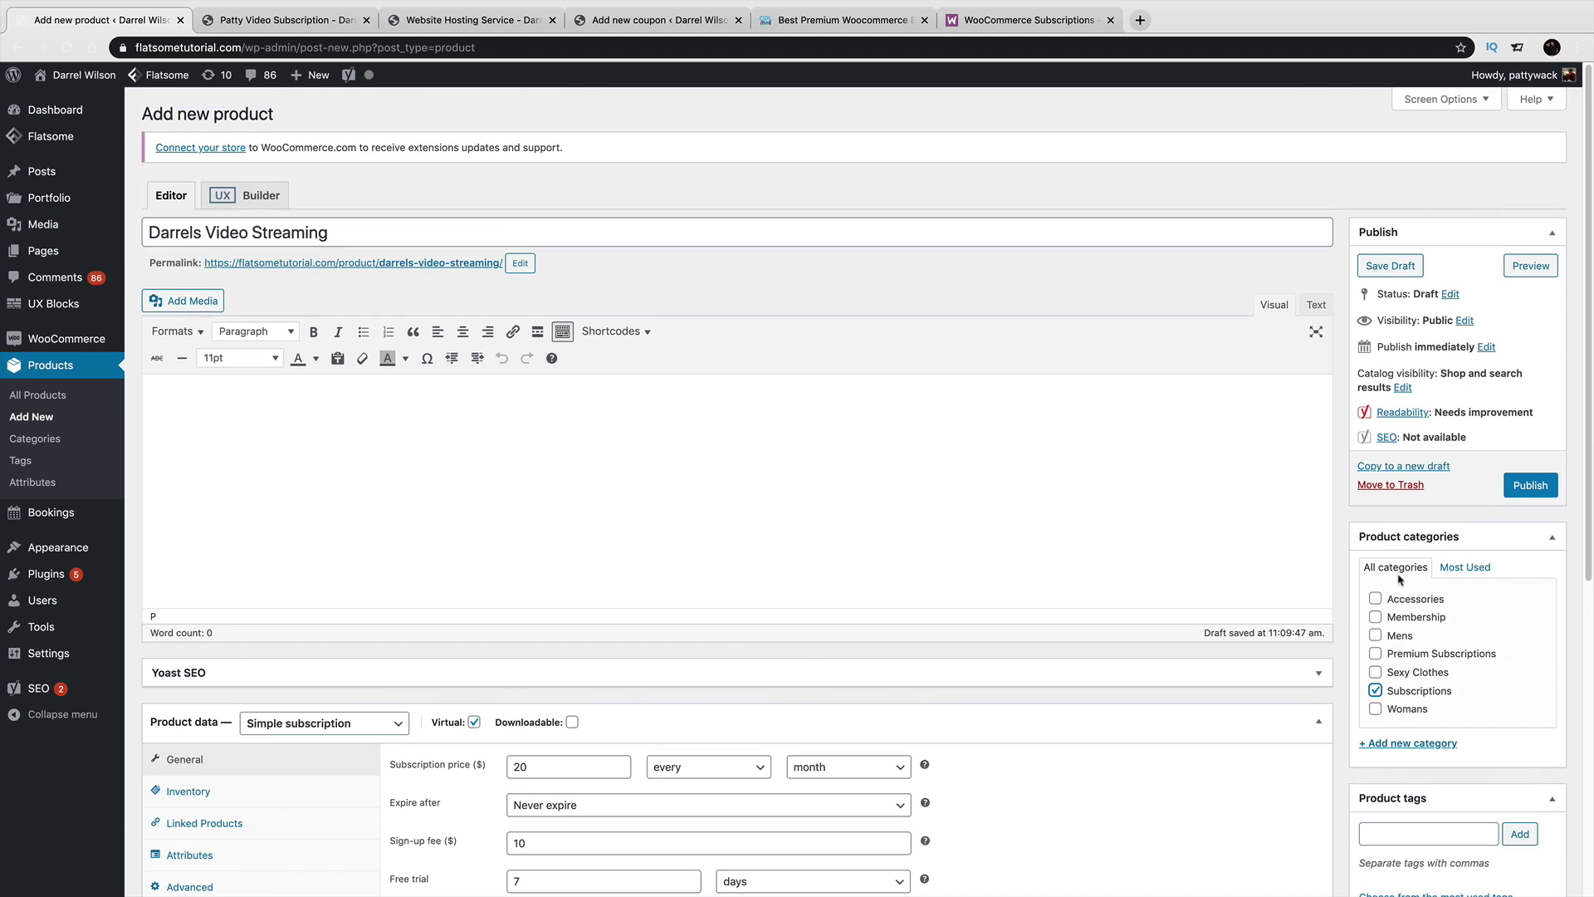
pyautogui.click(1528, 492)
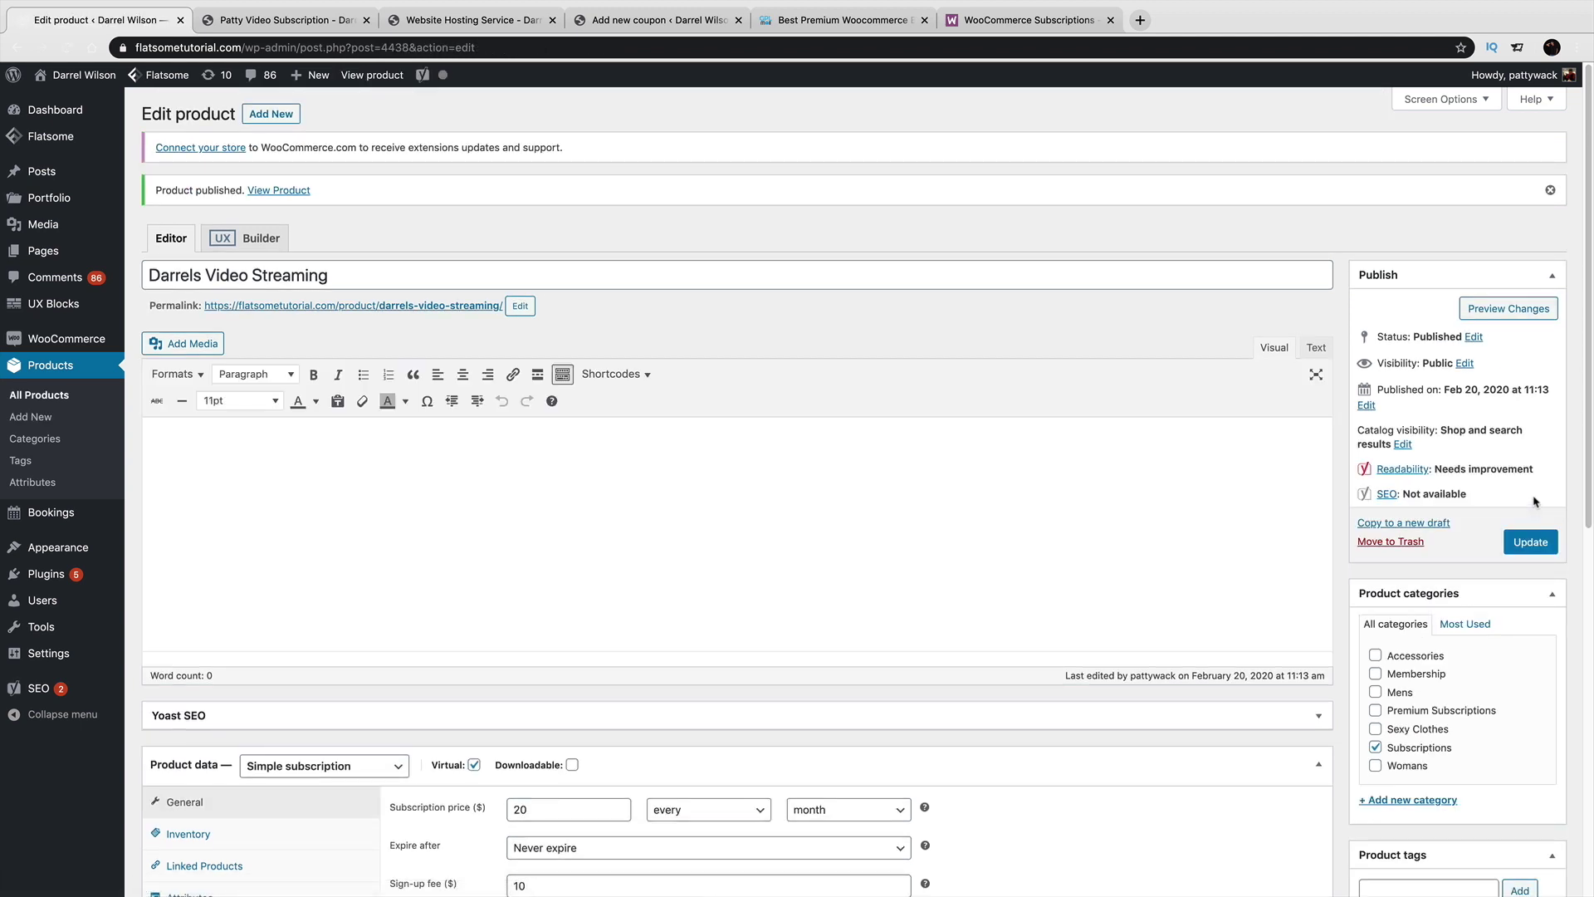
# View the published product on the storefront and examine its title, description, pricing and sign-up option.
pyautogui.click(266, 191)
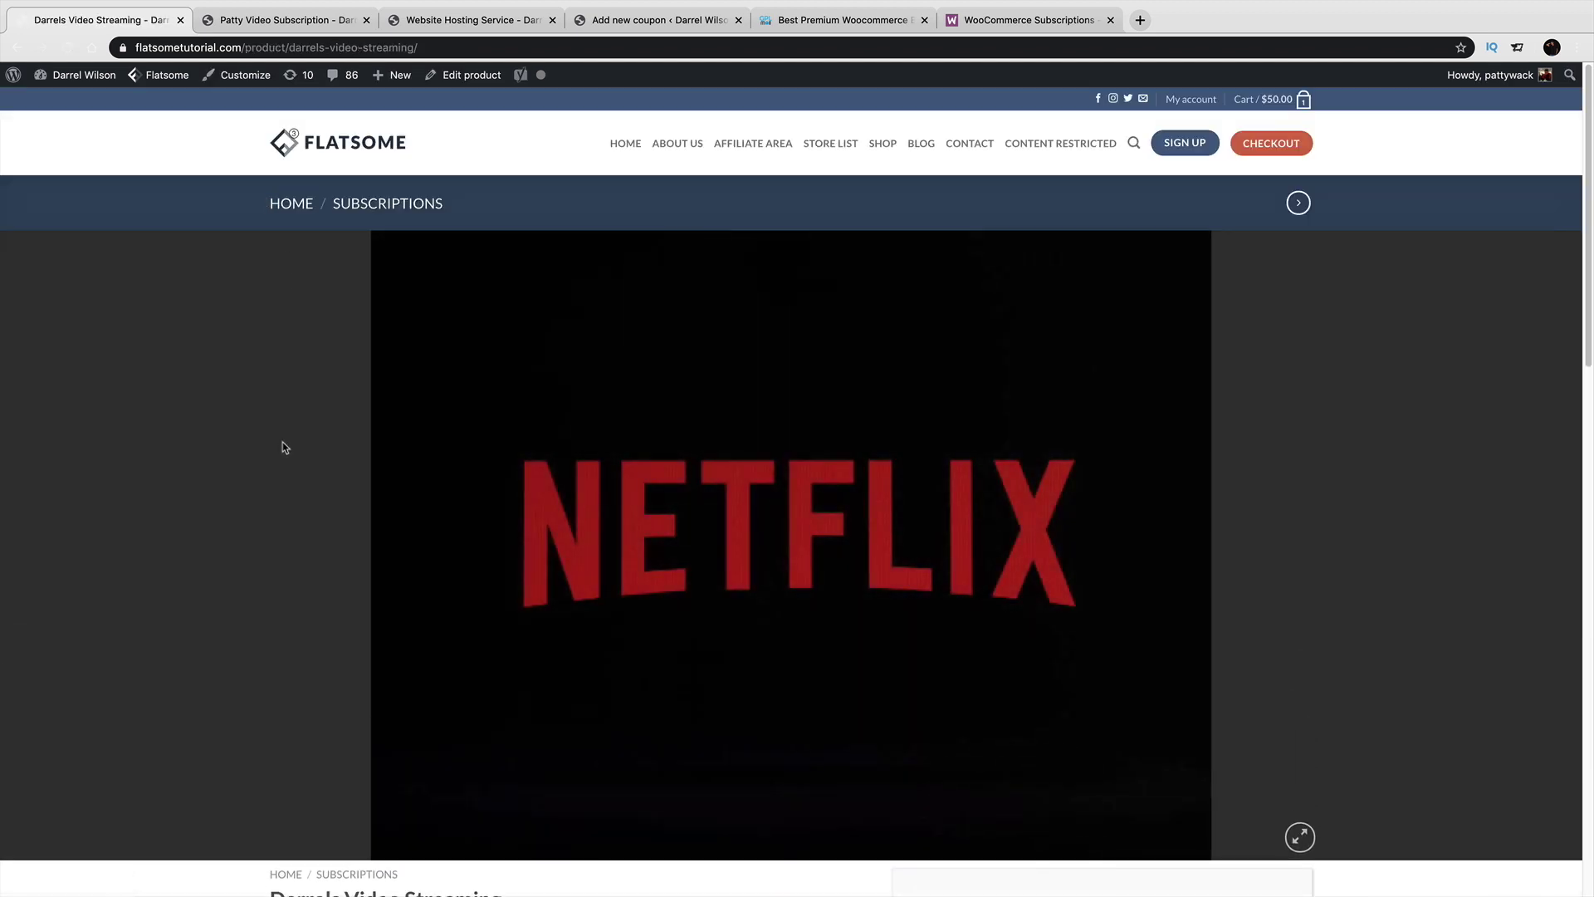
pyautogui.scroll(-3, 286, 445)
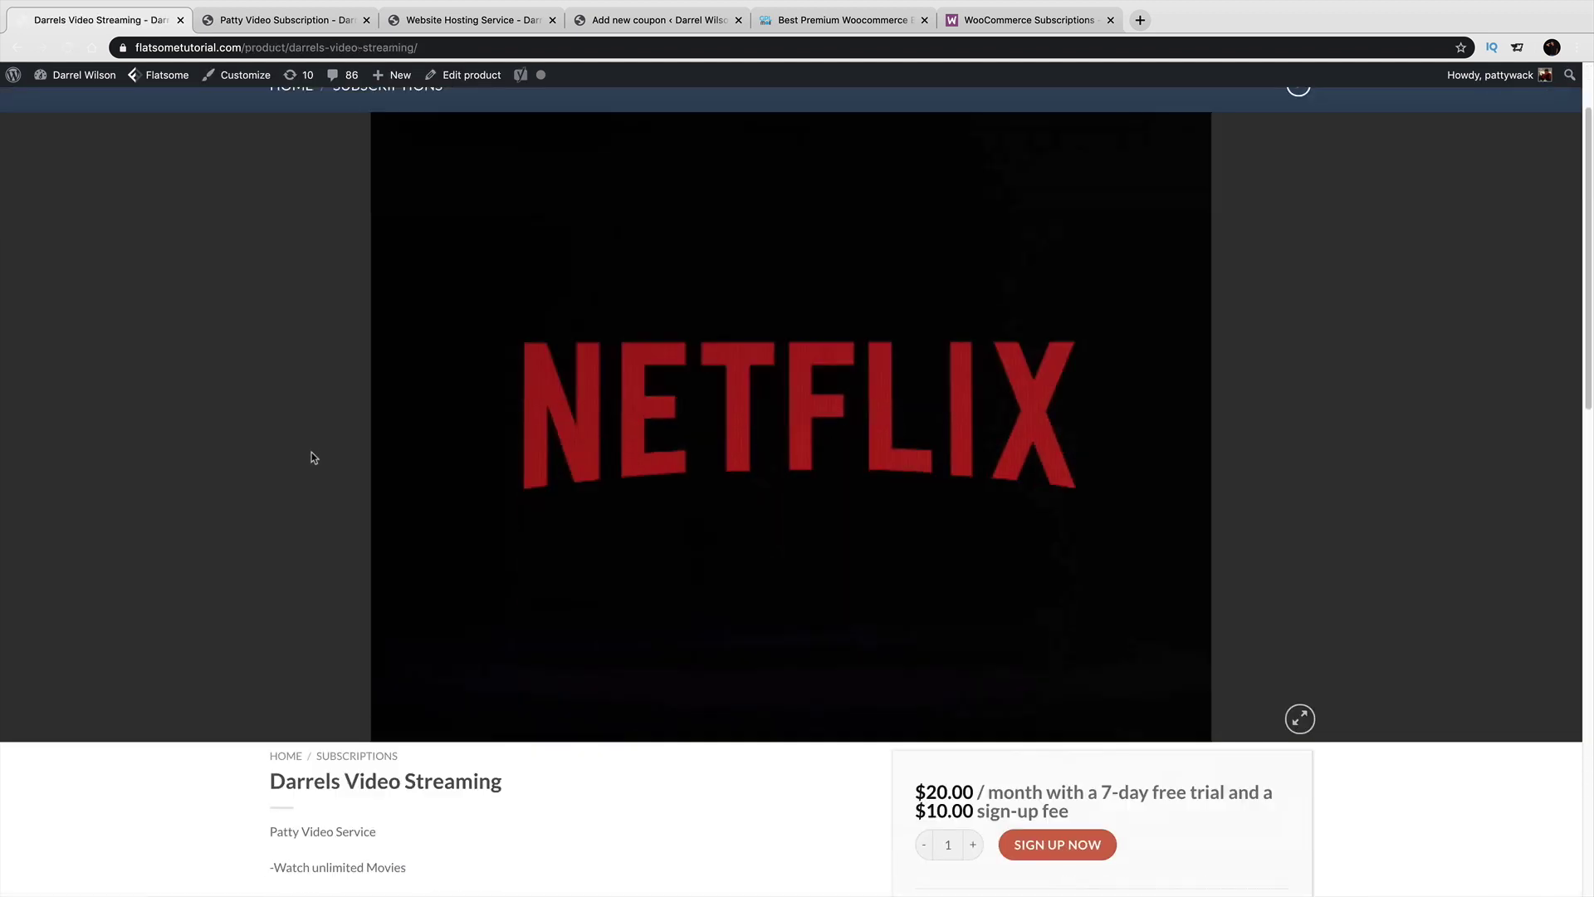
pyautogui.scroll(1, 316, 465)
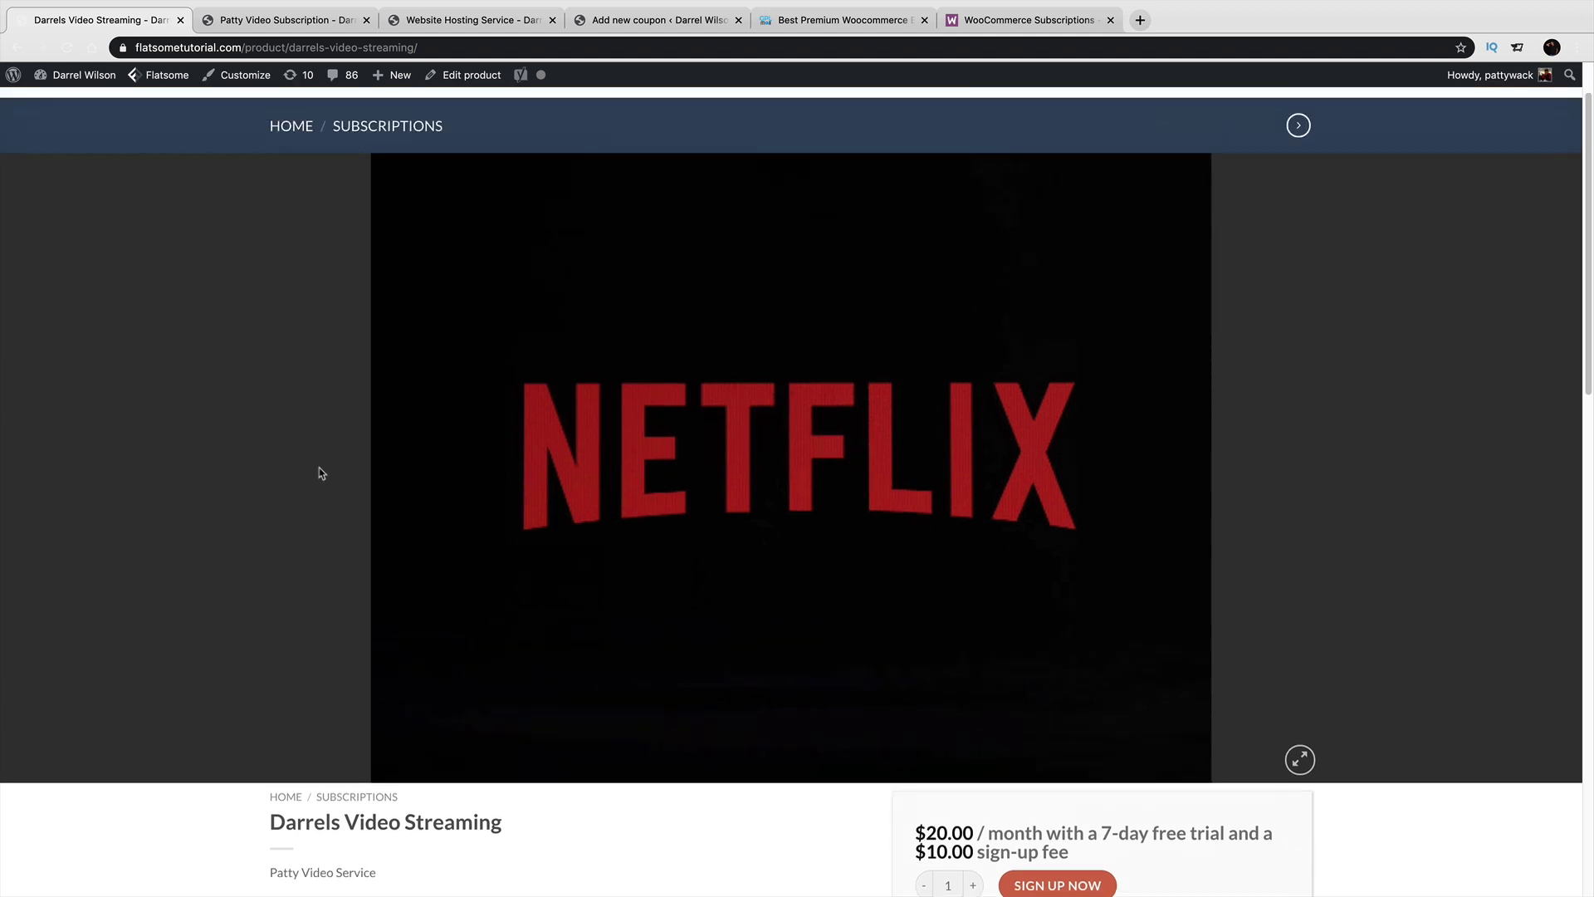
pyautogui.scroll(-5, 322, 477)
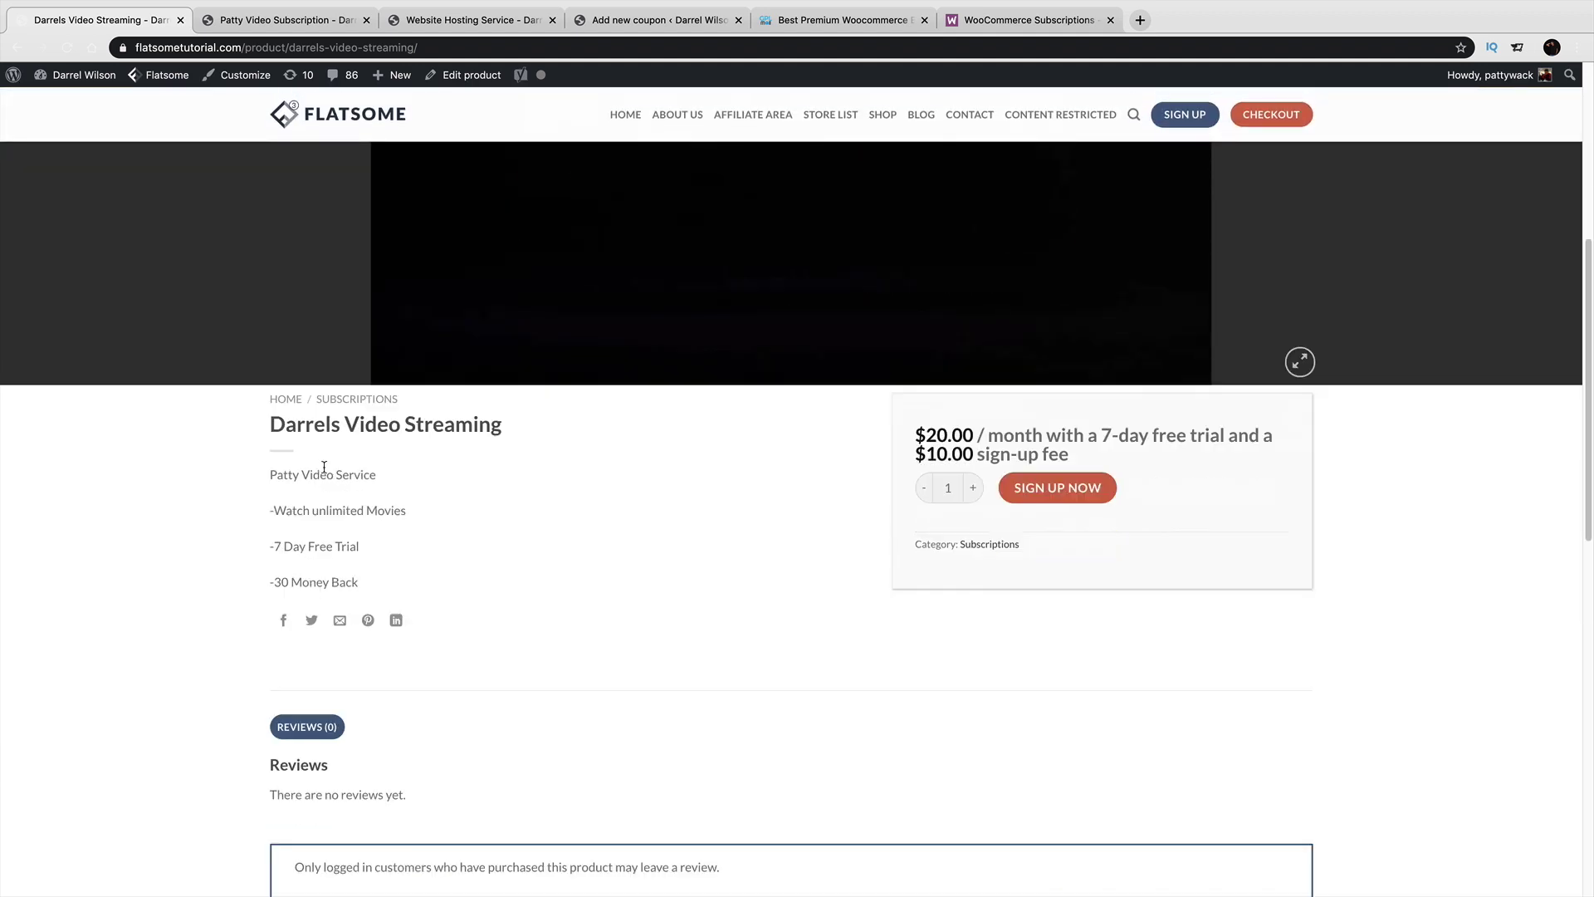
pyautogui.moveTo(287, 425); pyautogui.dragTo(491, 425)
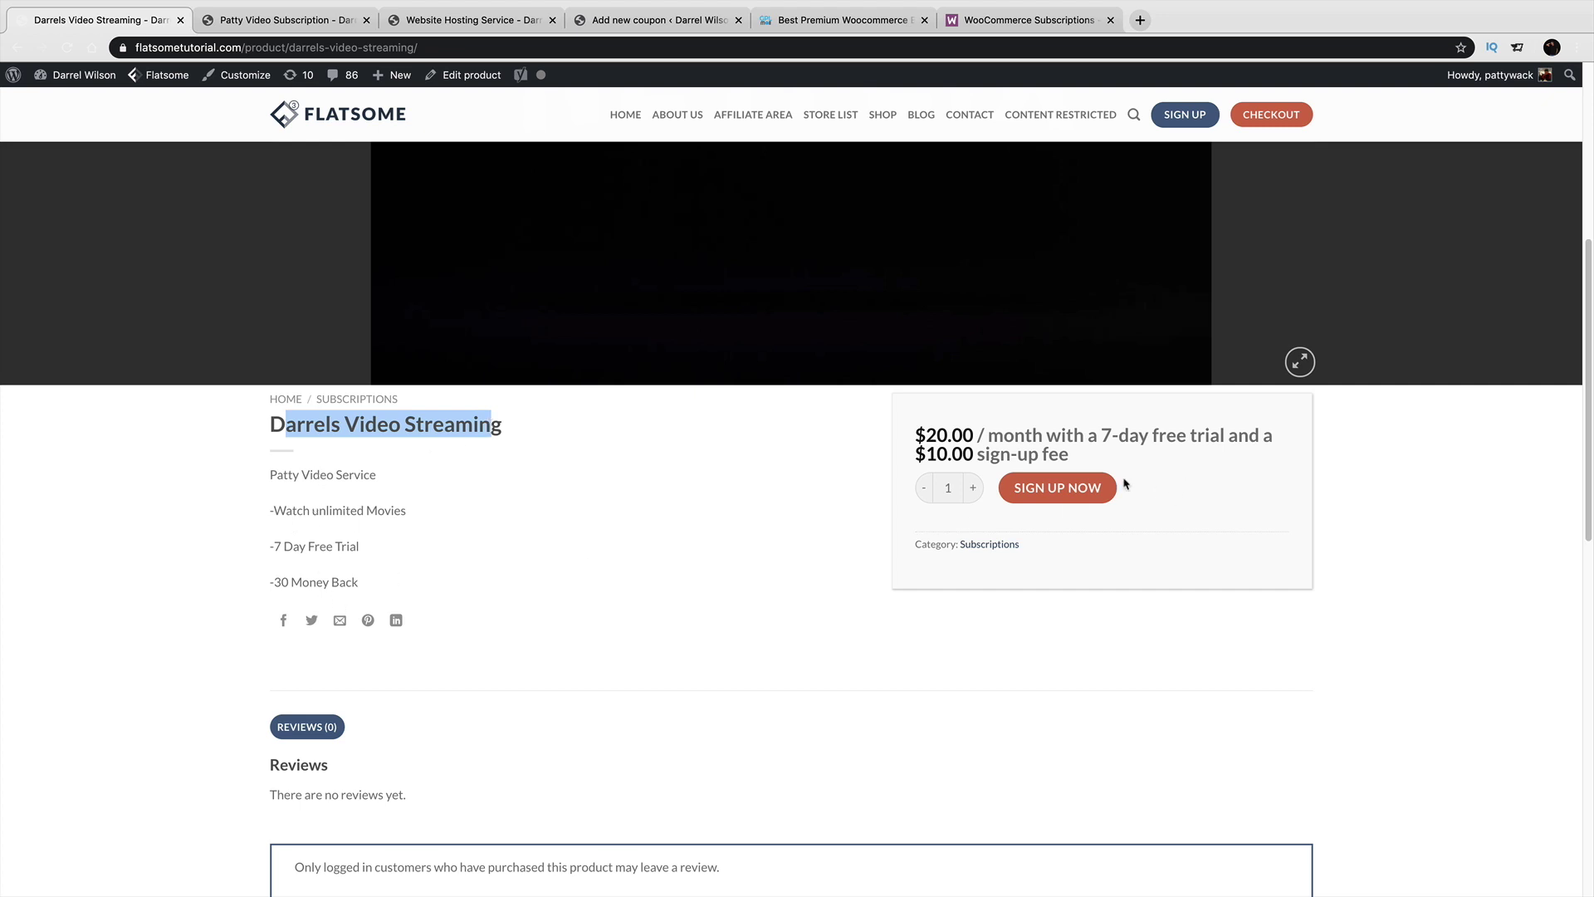
pyautogui.click(1050, 491)
# Customize the WooCommerce product page with the Right Sidebar layout and the header style that includes the title, and publish the changes.
pyautogui.moveTo(244, 84)
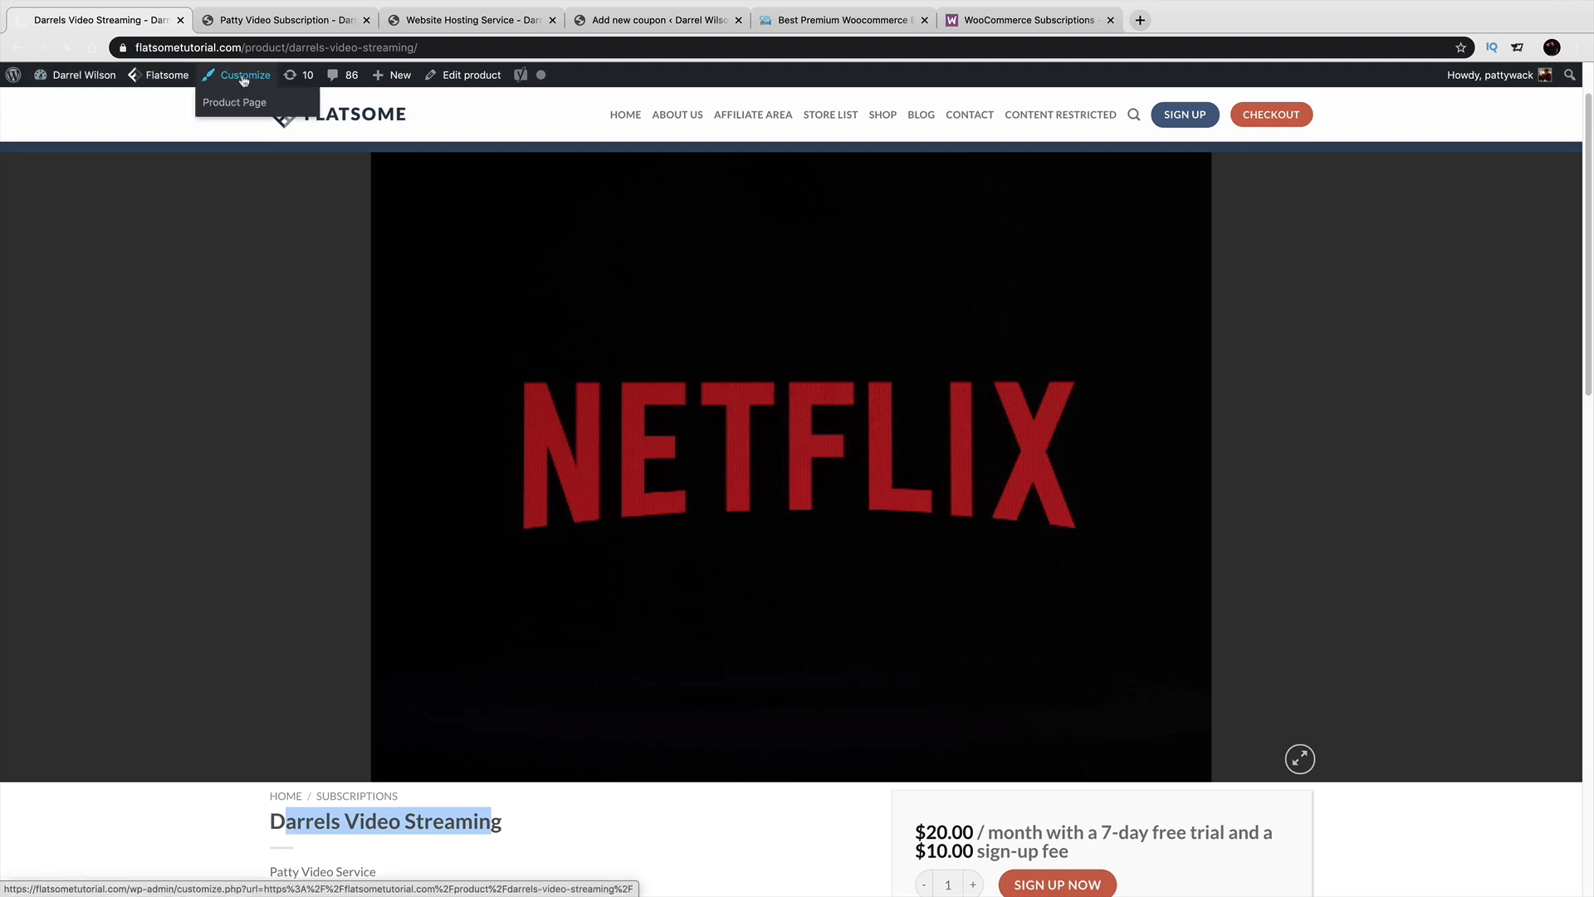
pyautogui.click(243, 79)
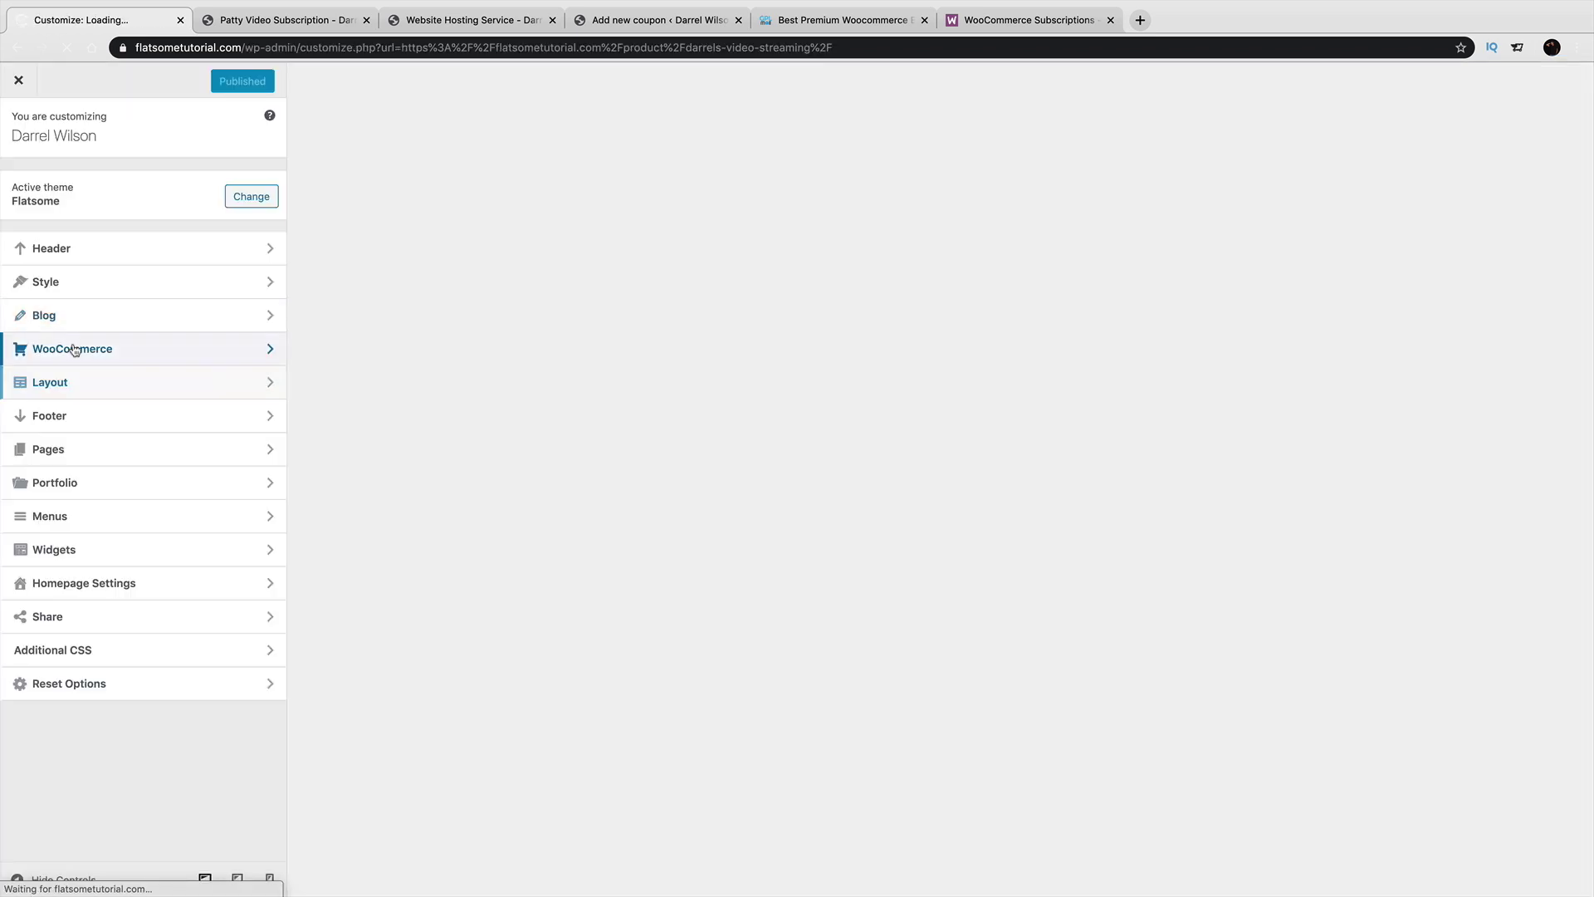
pyautogui.click(74, 349)
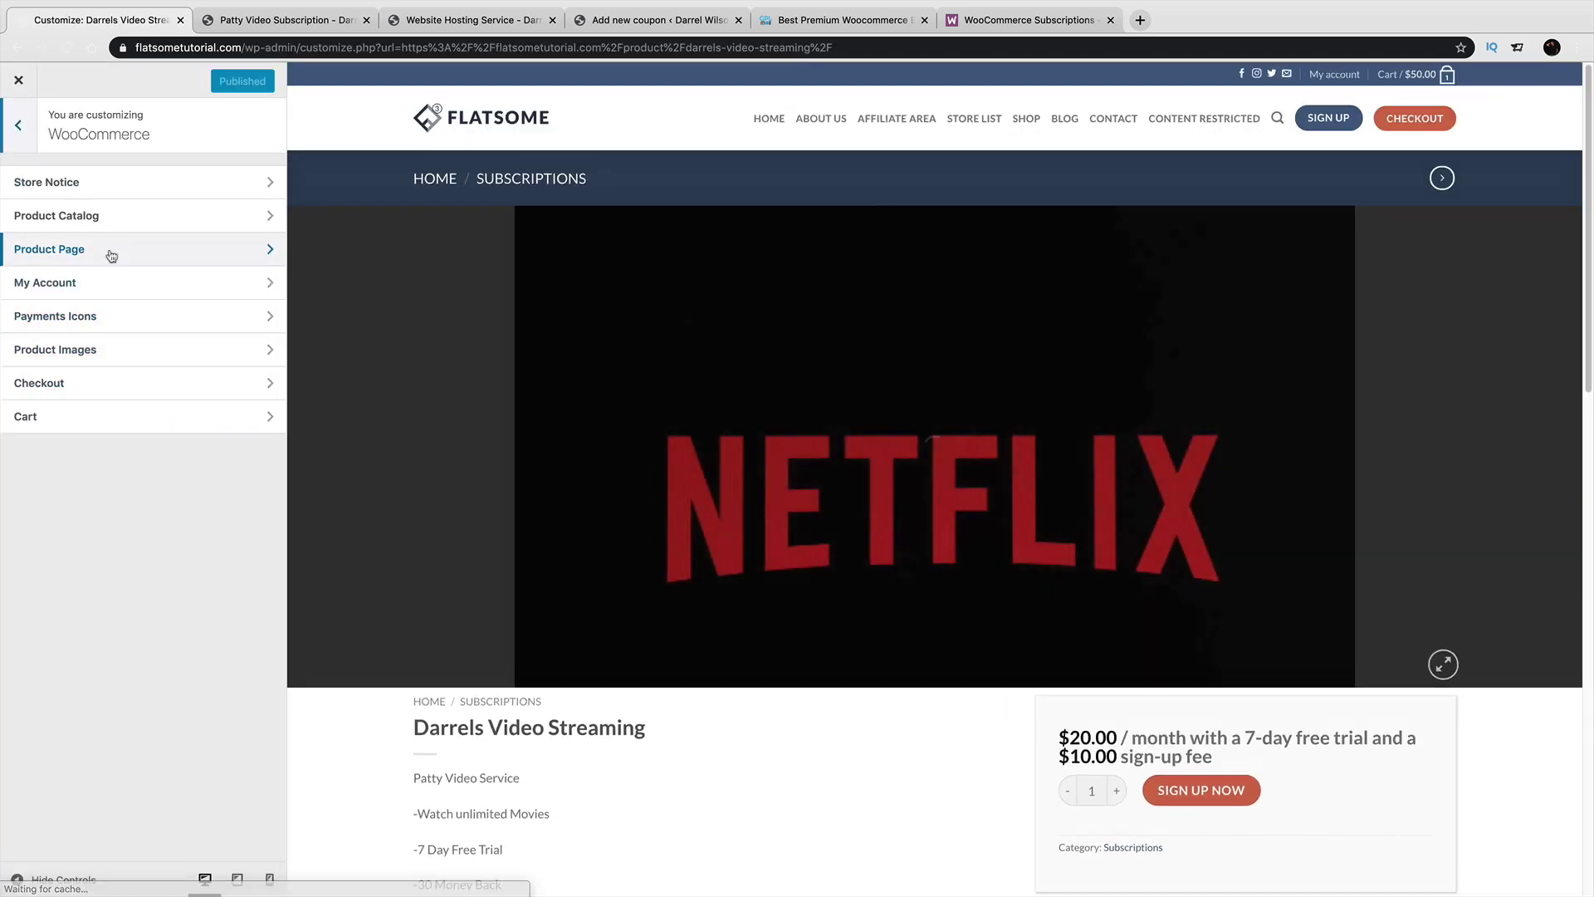
pyautogui.click(111, 253)
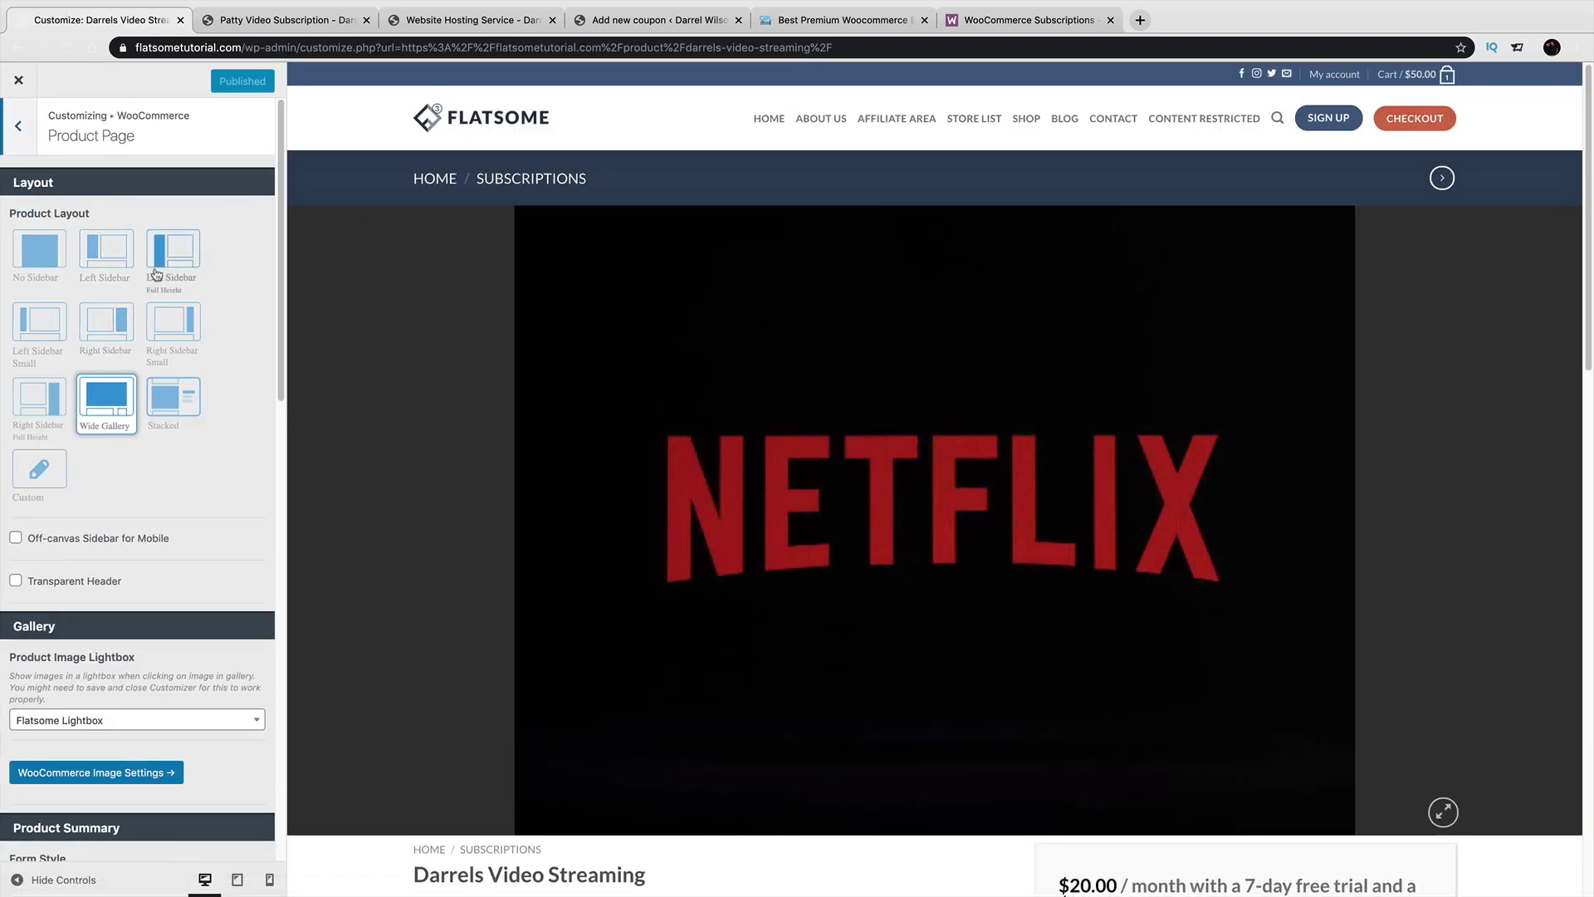
pyautogui.click(112, 324)
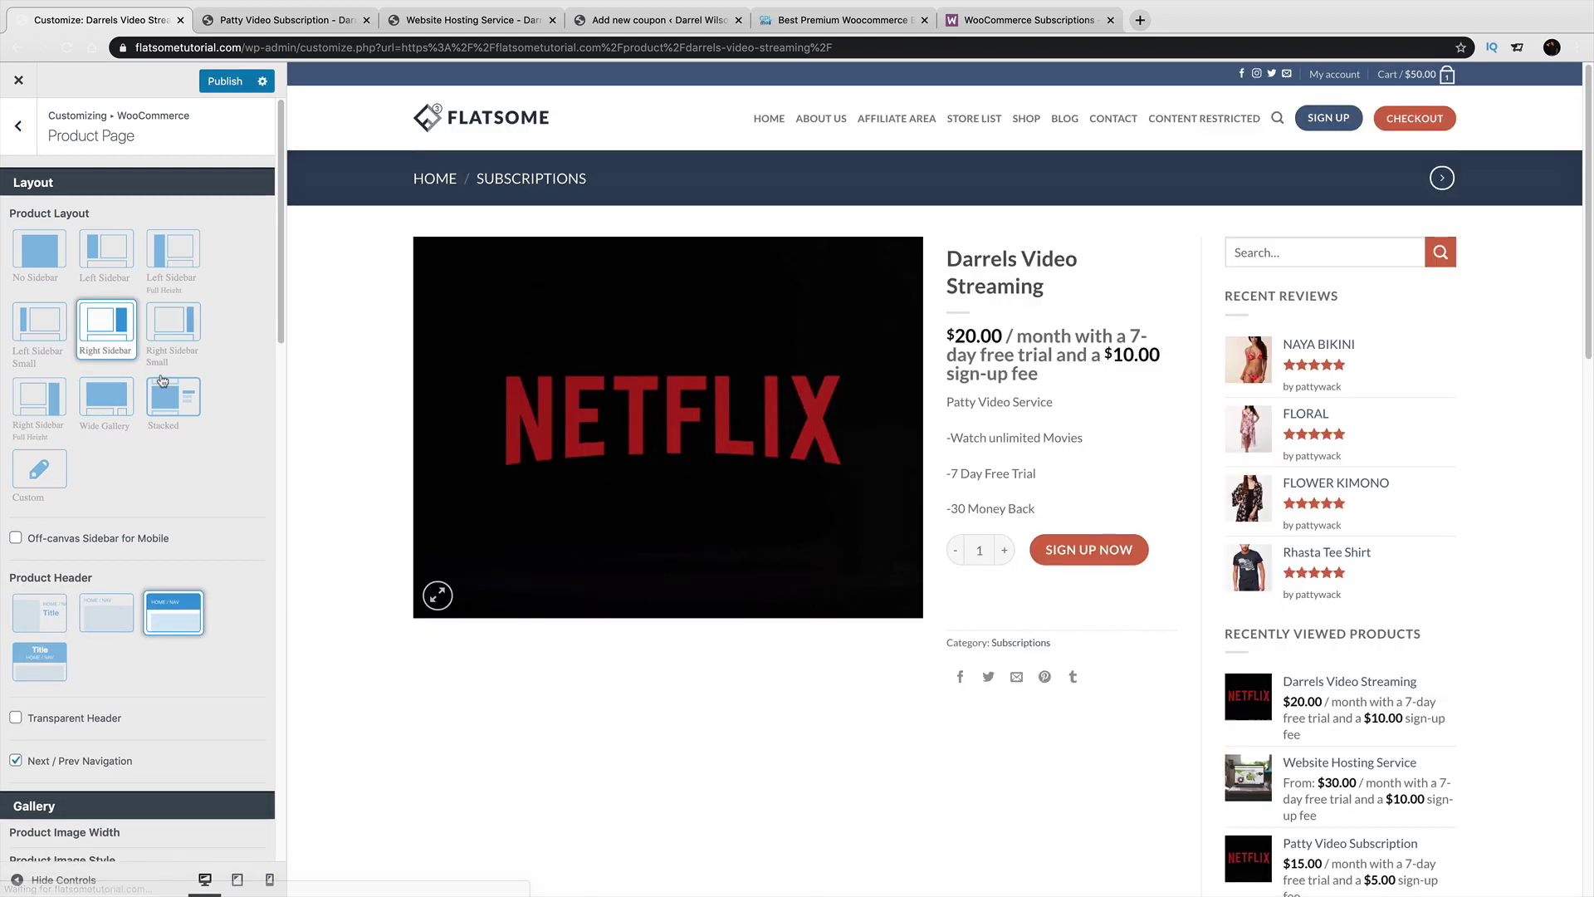
pyautogui.click(39, 662)
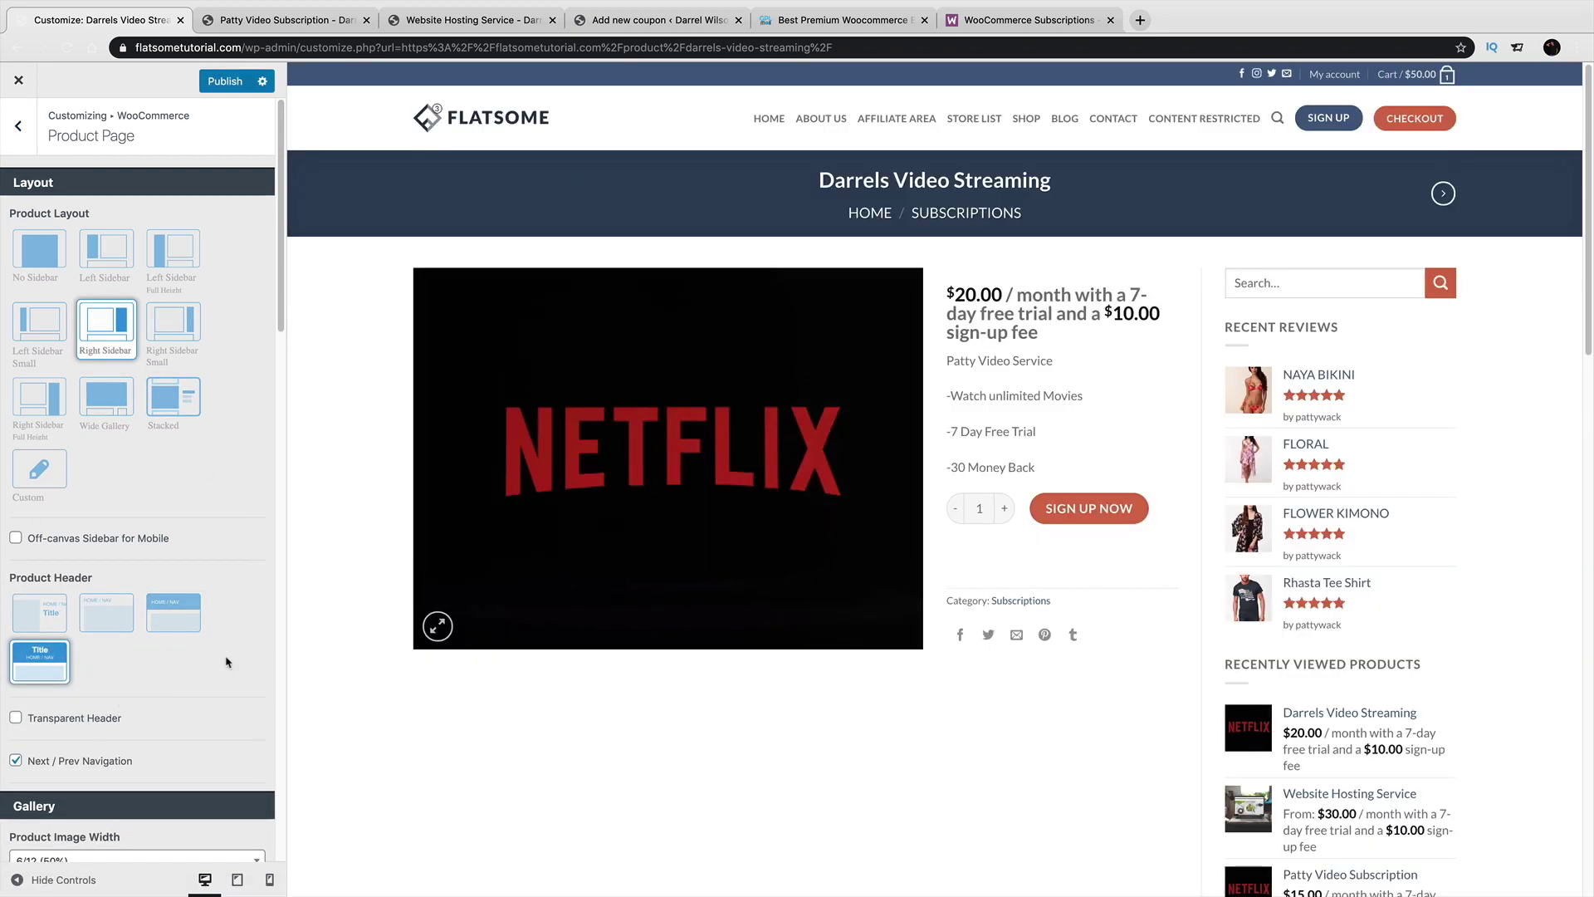
pyautogui.click(232, 82)
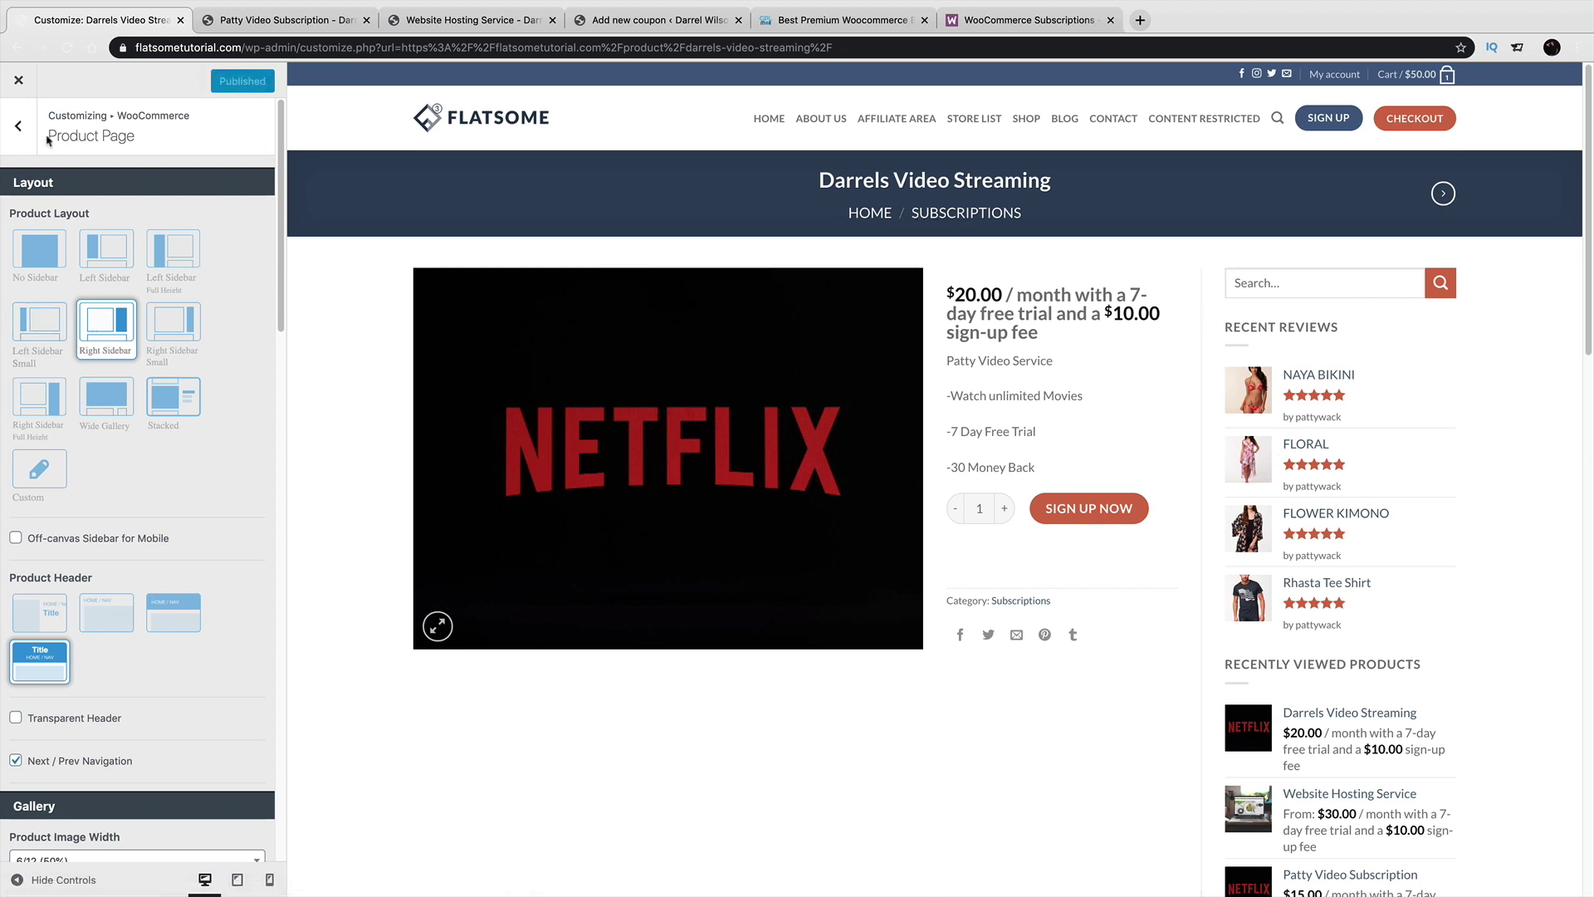
# Close the customizer and open the Website Hosting Service product for editing to examine its product data, attributes and short description.
pyautogui.click(25, 93)
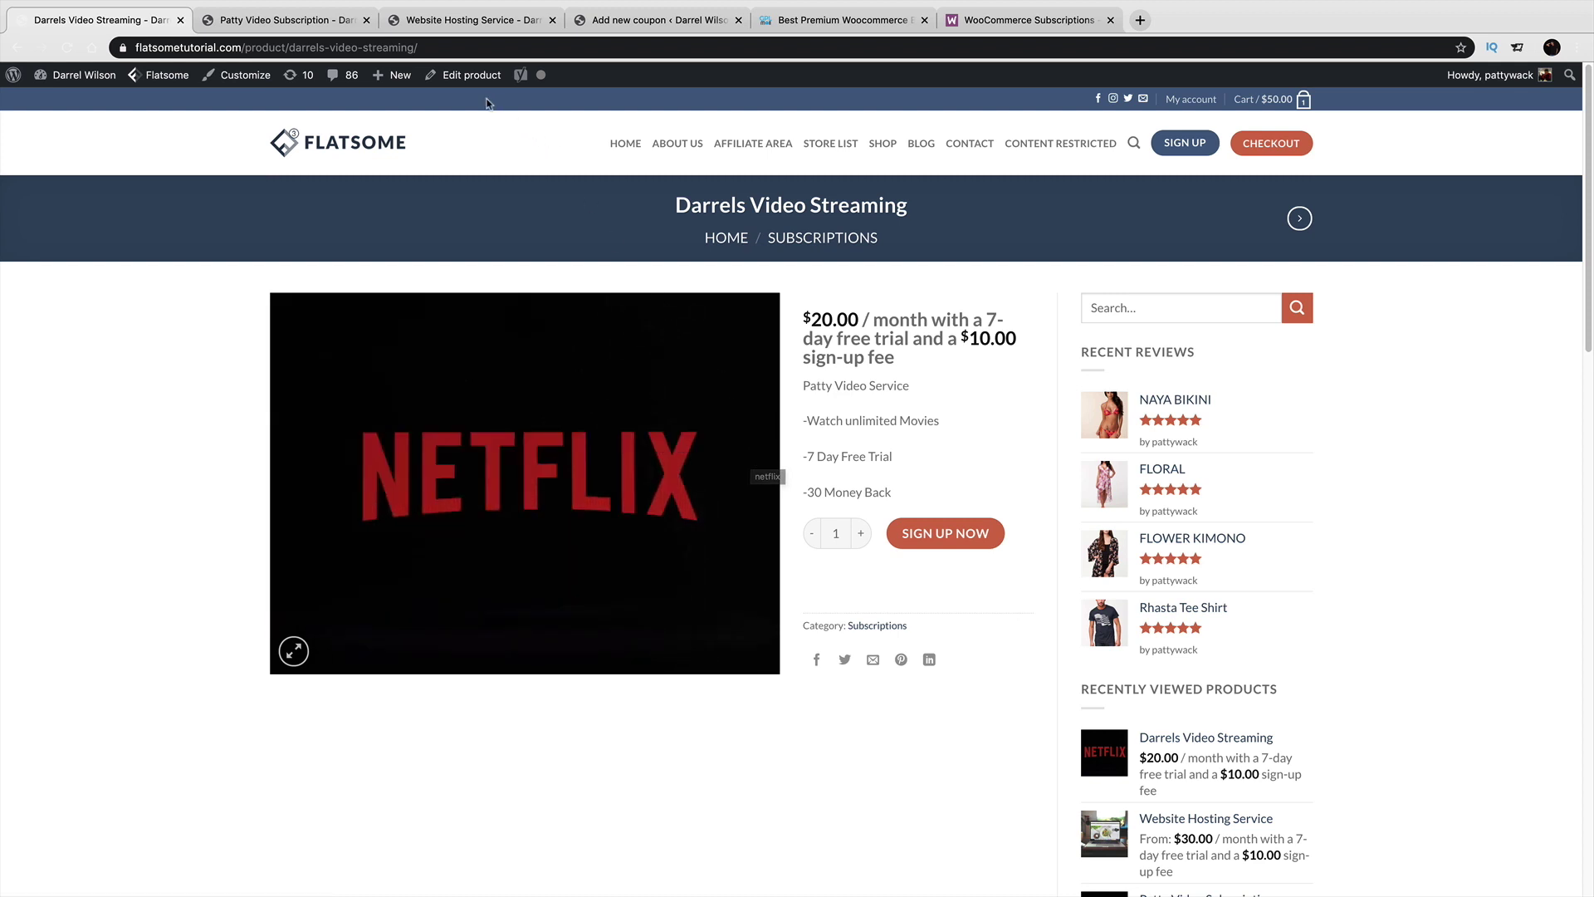
pyautogui.click(472, 19)
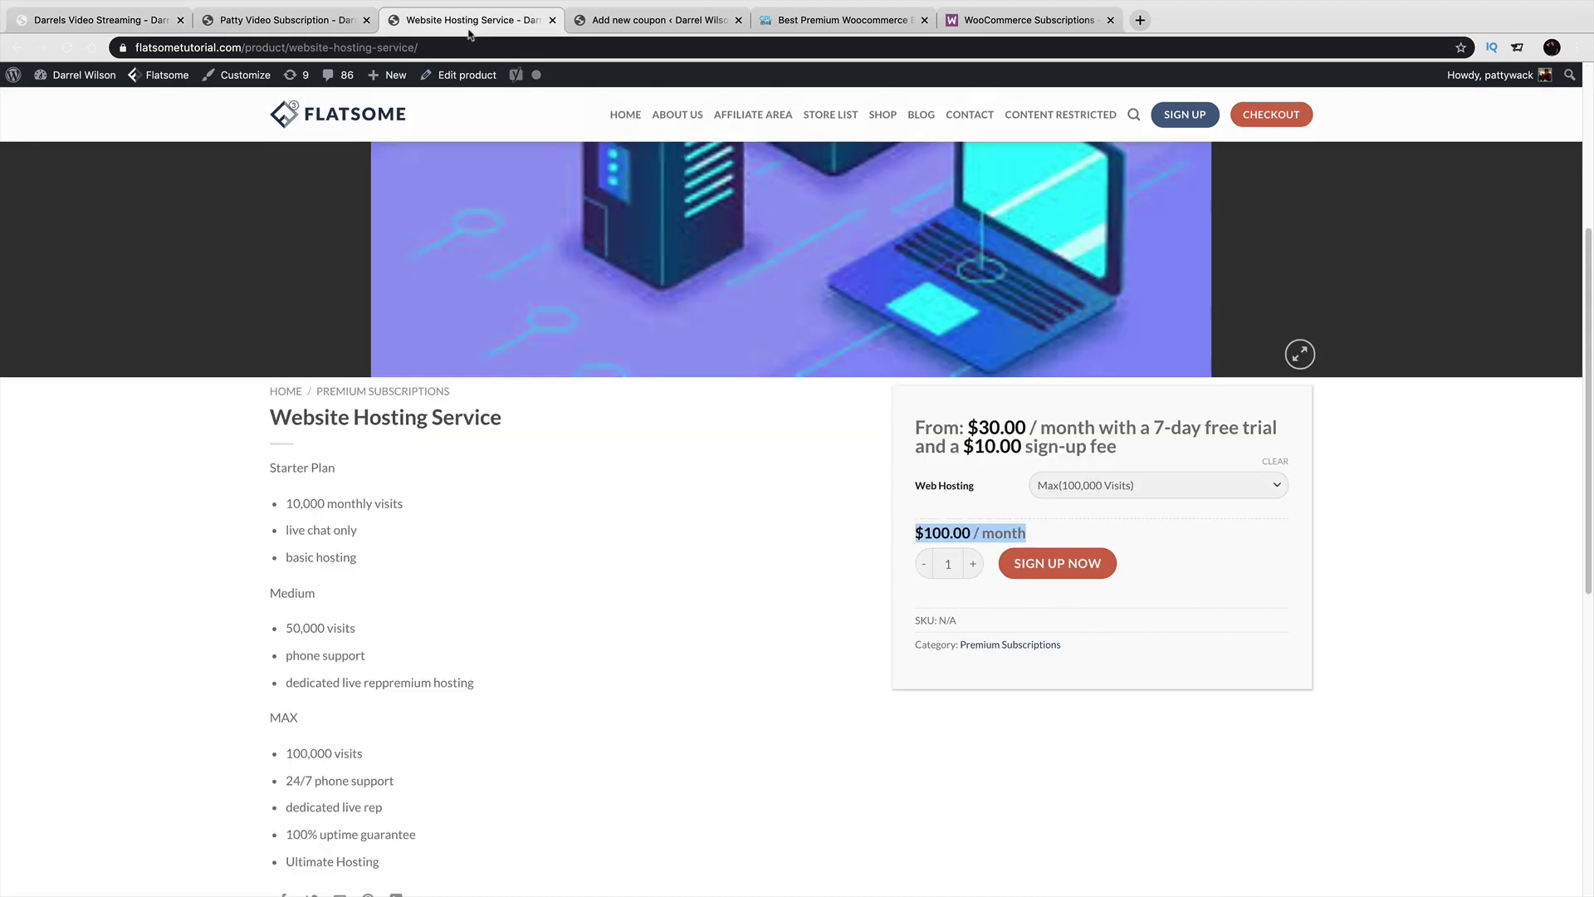
pyautogui.click(457, 77)
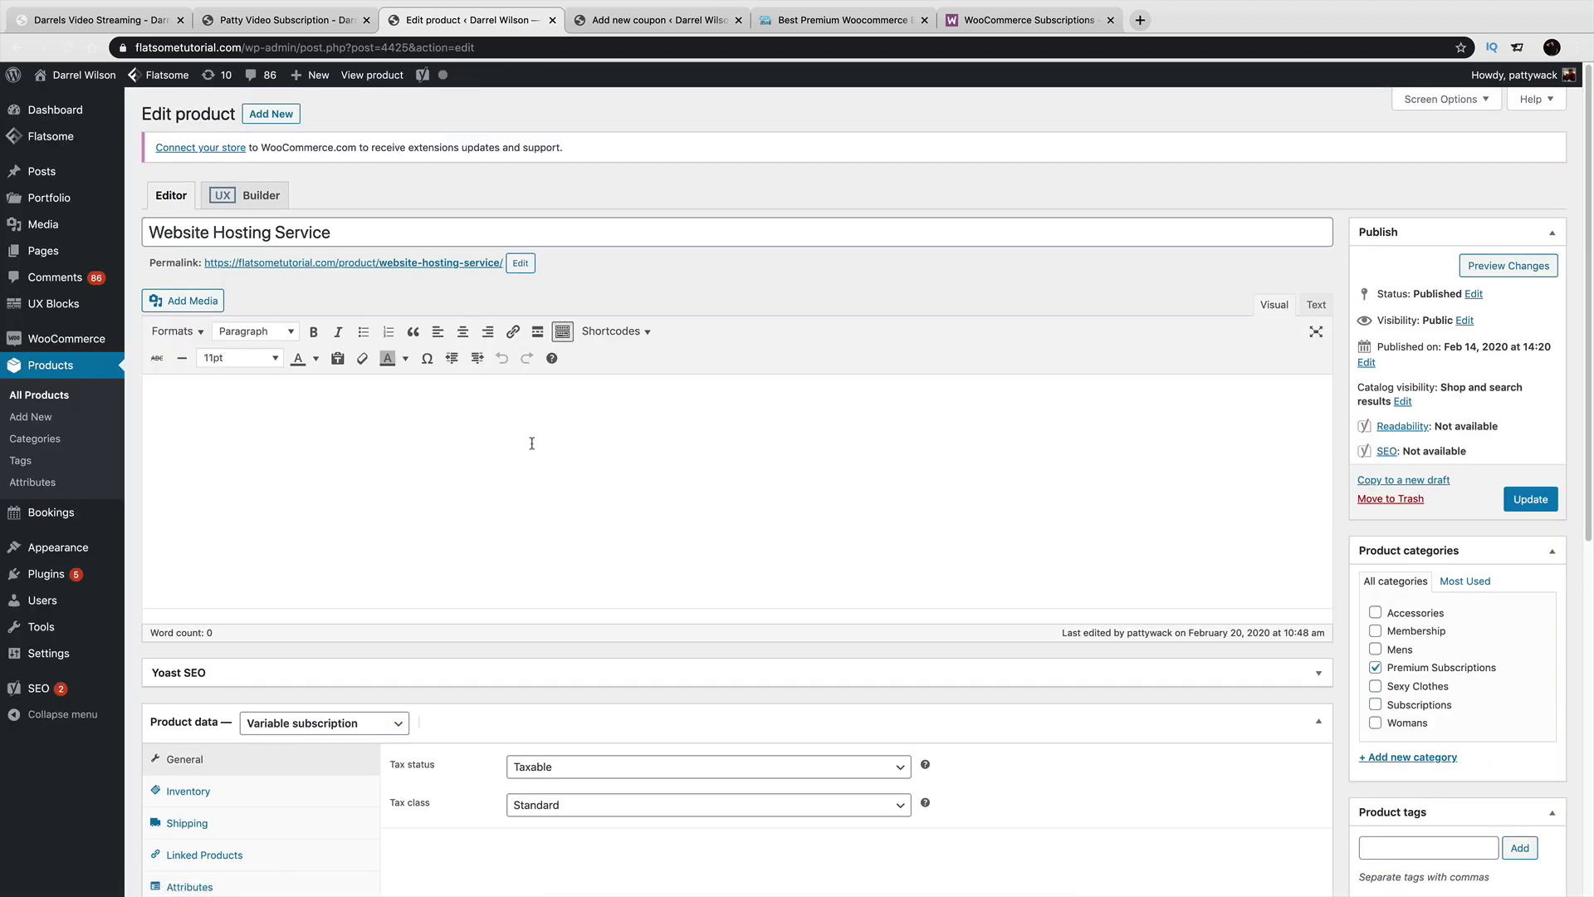
pyautogui.scroll(-3, 555, 465)
pyautogui.scroll(-5, 557, 465)
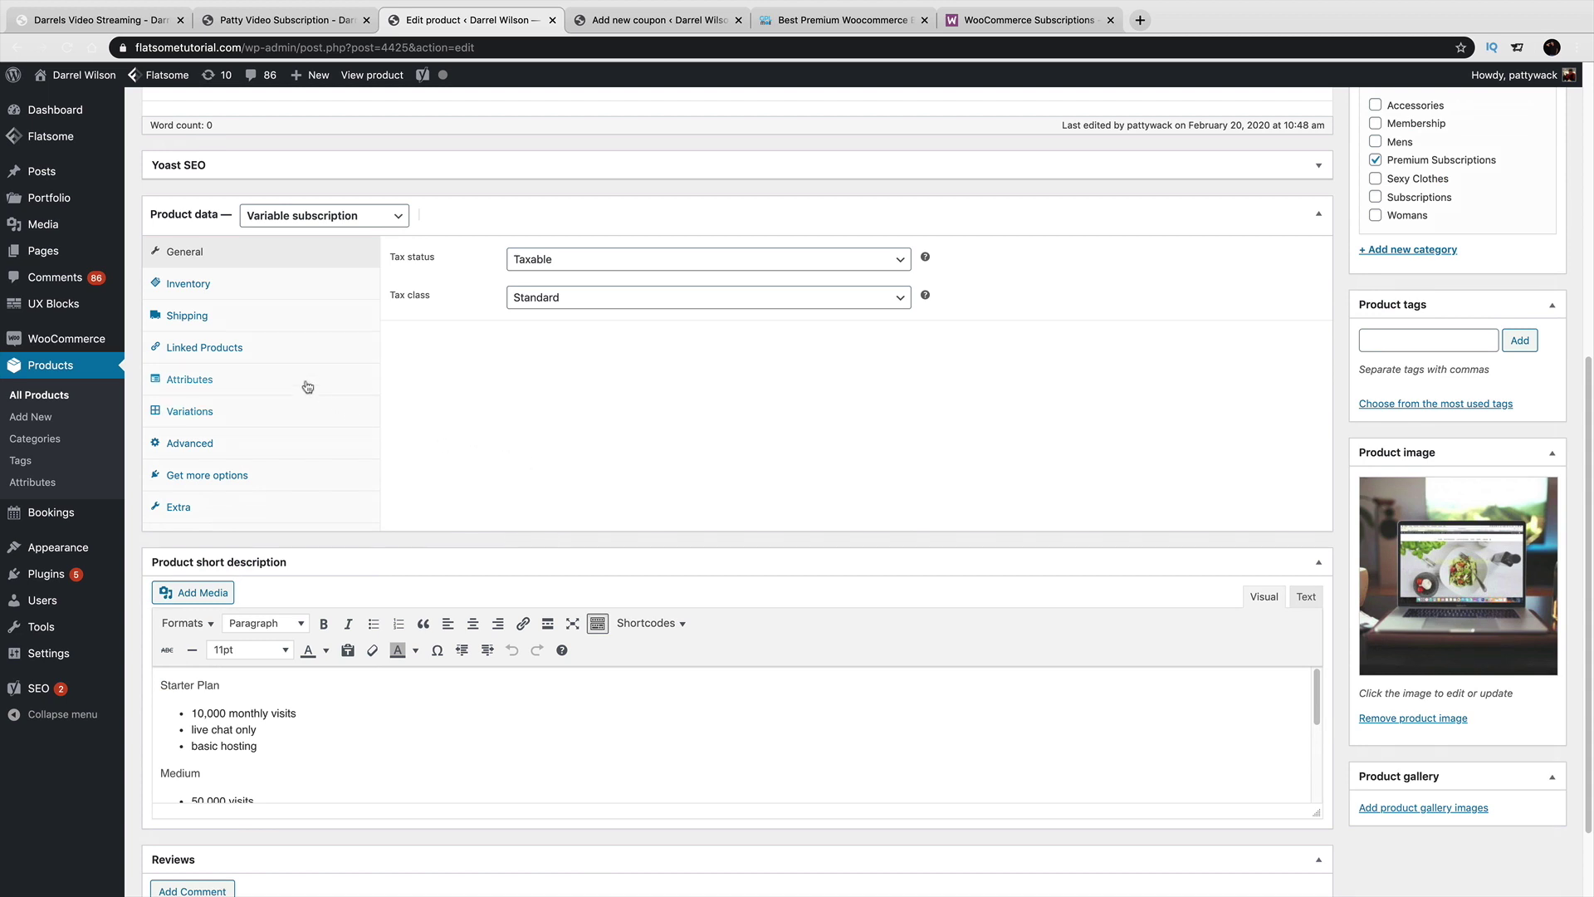
pyautogui.click(307, 386)
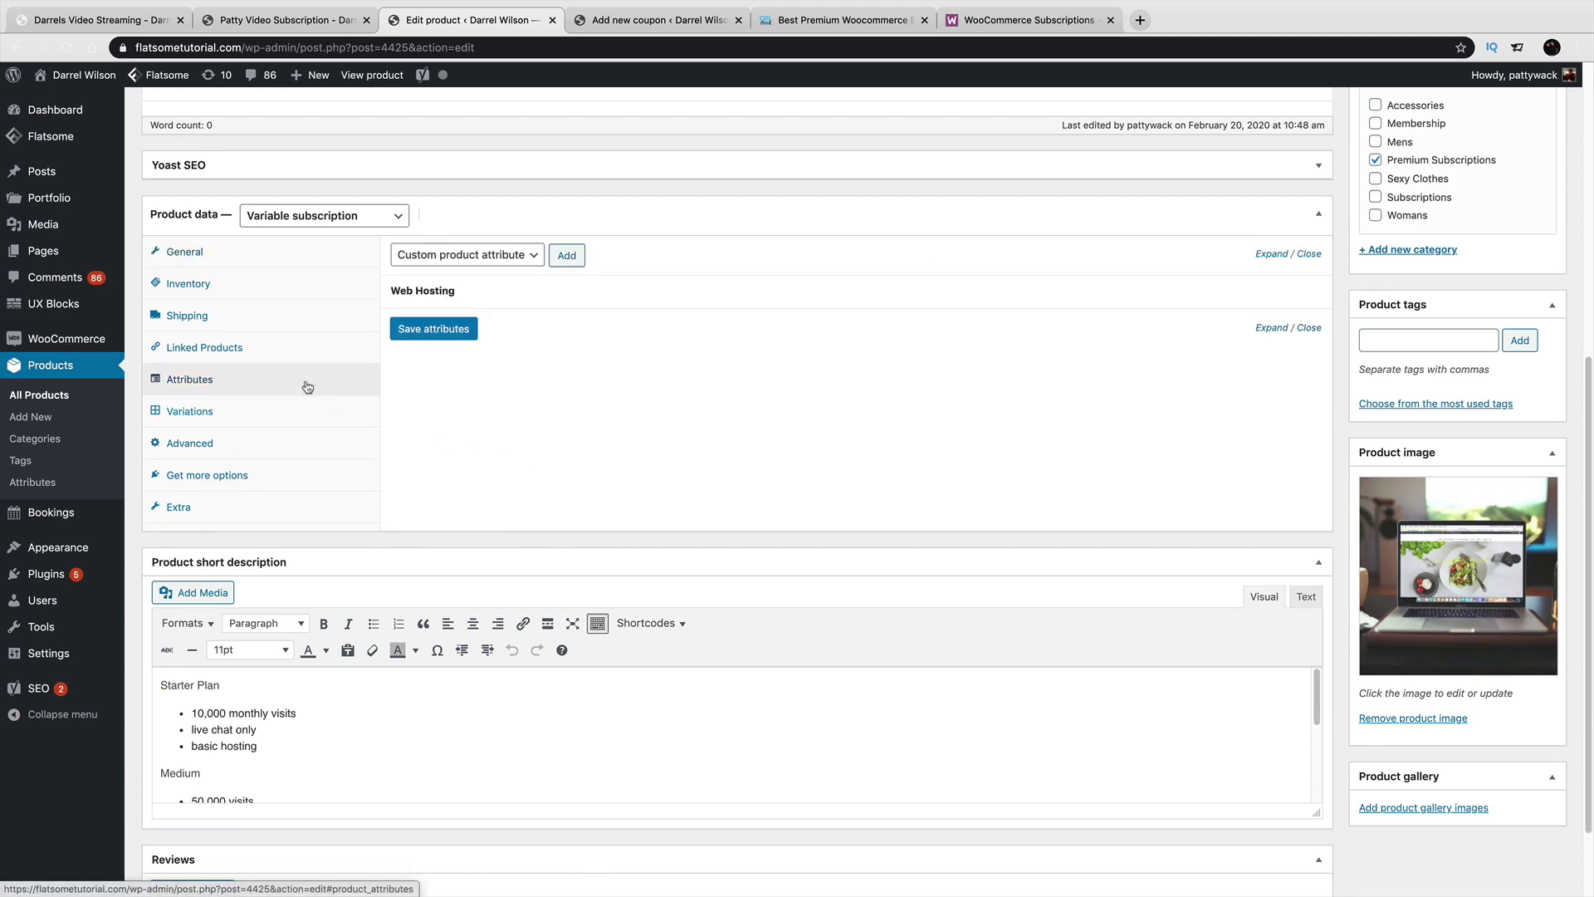
pyautogui.scroll(-1, 550, 498)
pyautogui.scroll(-1, 595, 610)
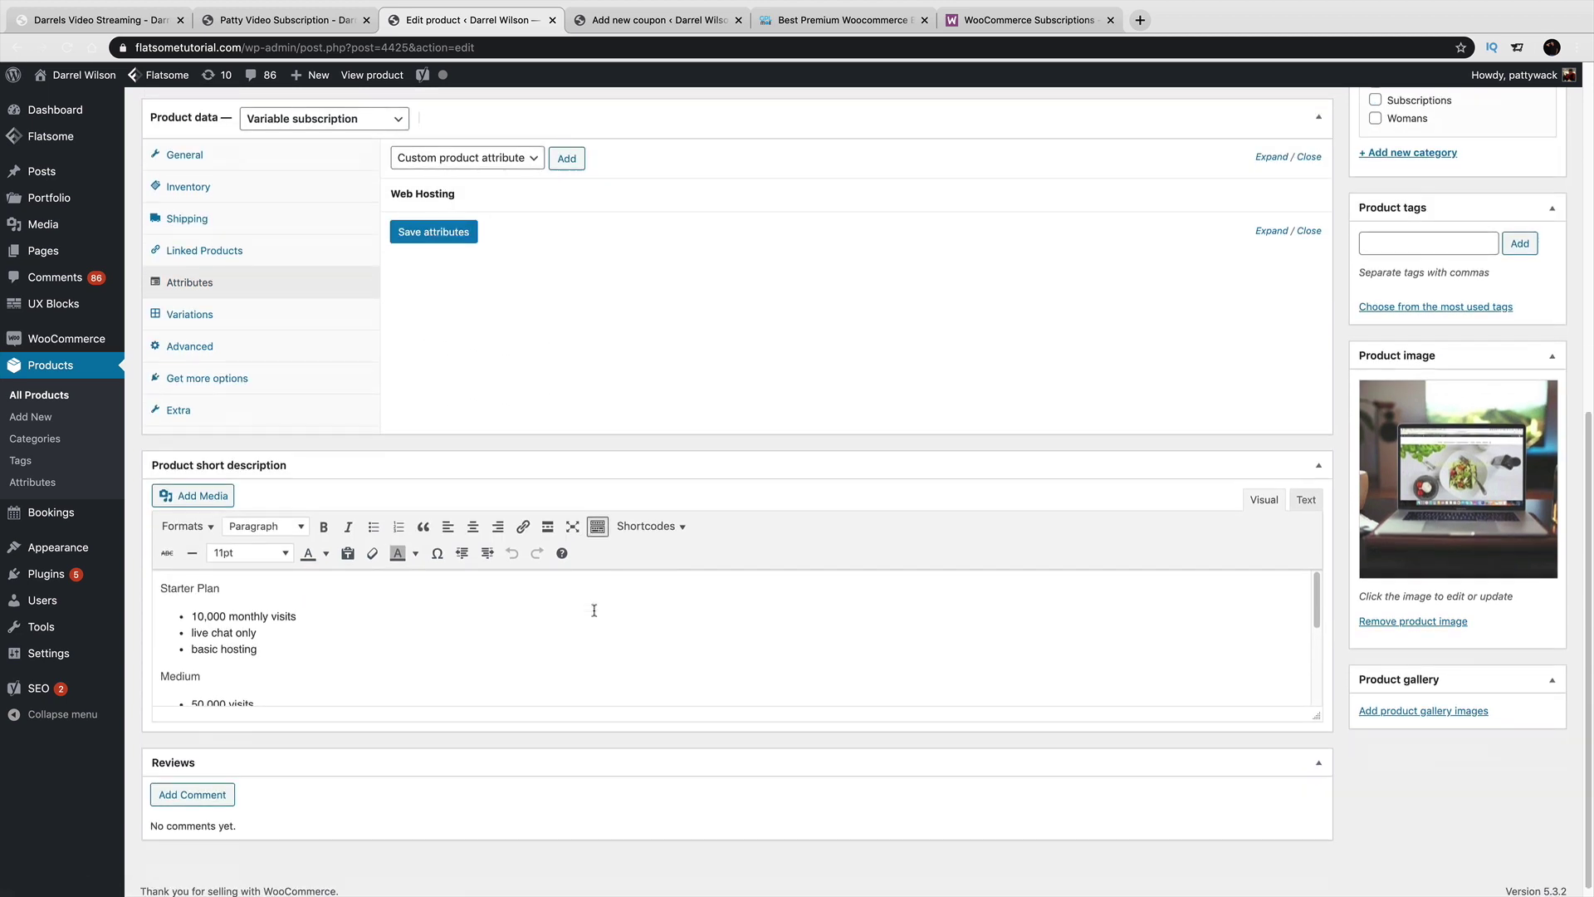
pyautogui.scroll(8, 644, 649)
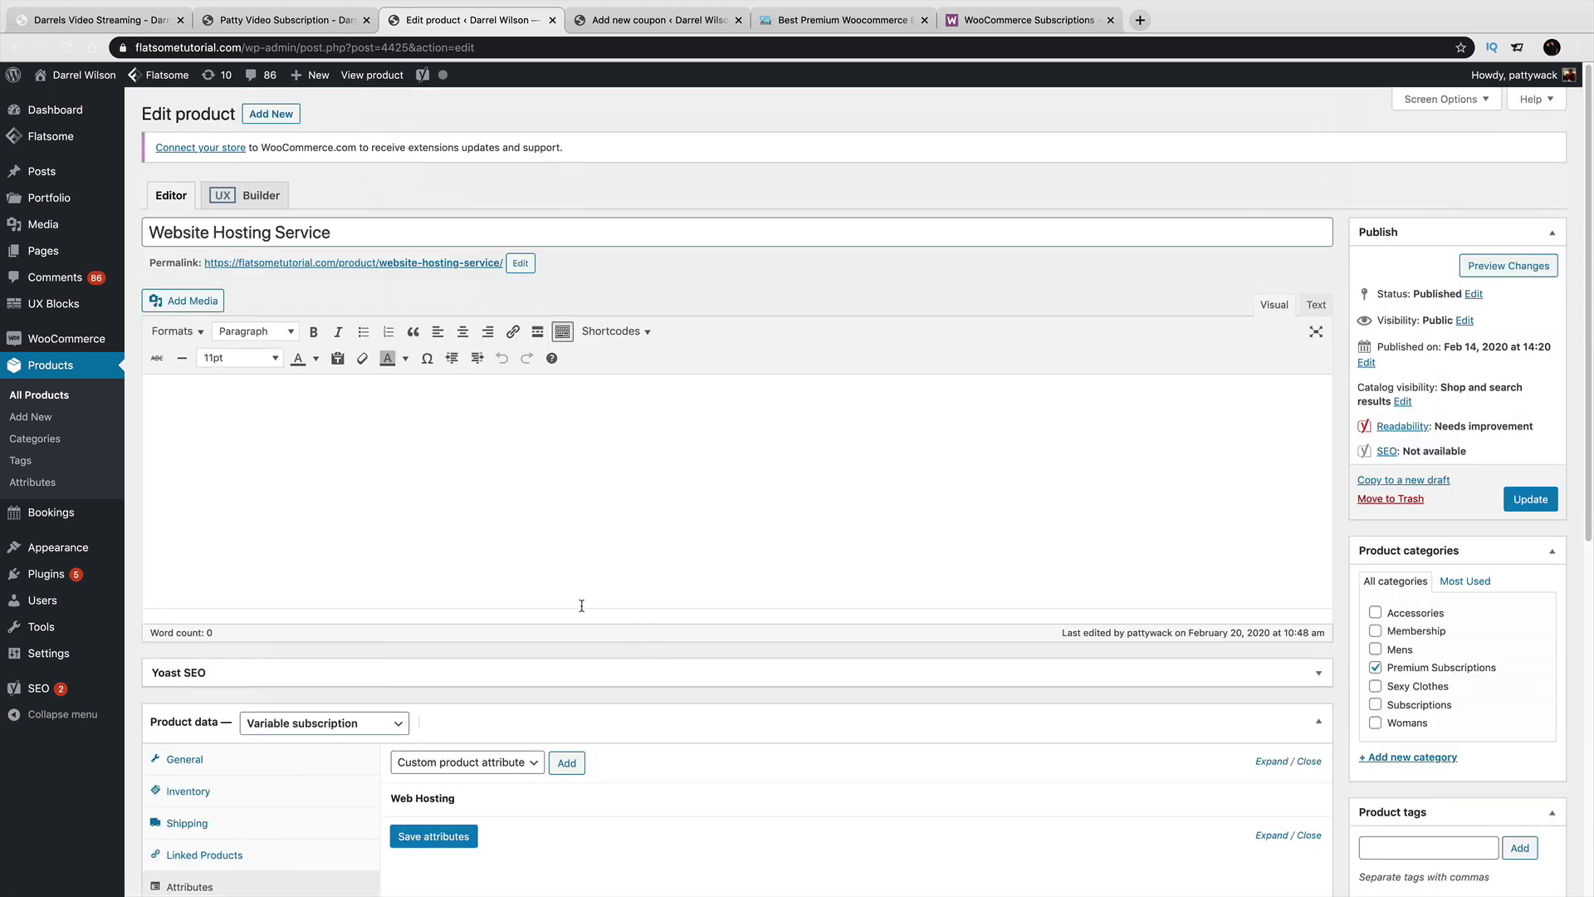
# Start a new product from the Patty Video Subscription page and name it Attorney Phone Call.
pyautogui.click(324, 22)
pyautogui.moveTo(400, 74)
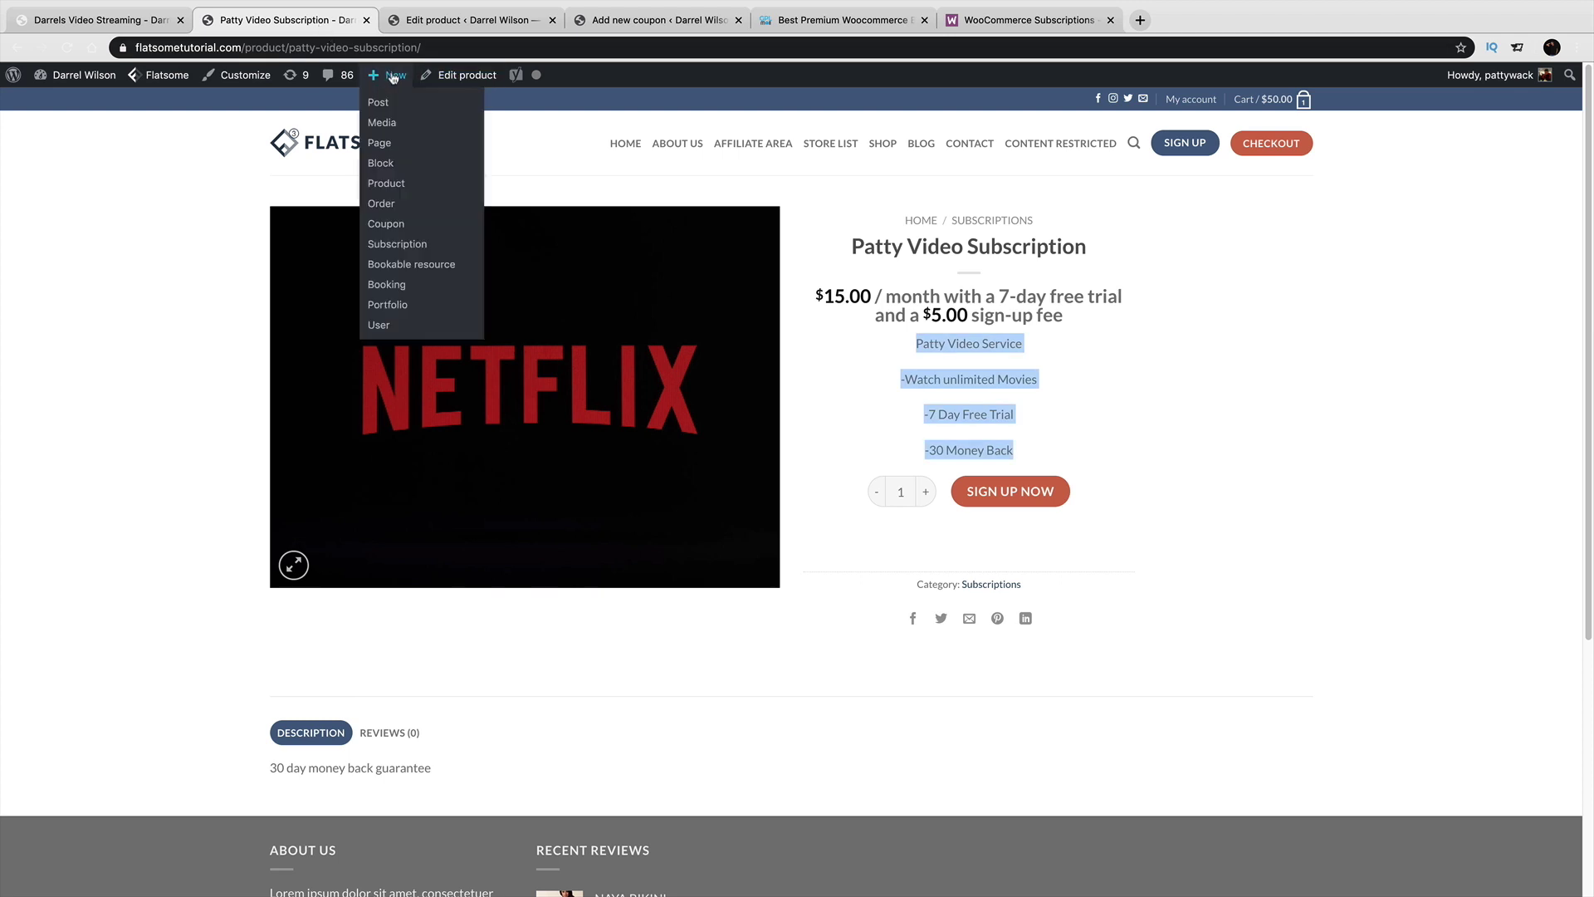
pyautogui.click(400, 186)
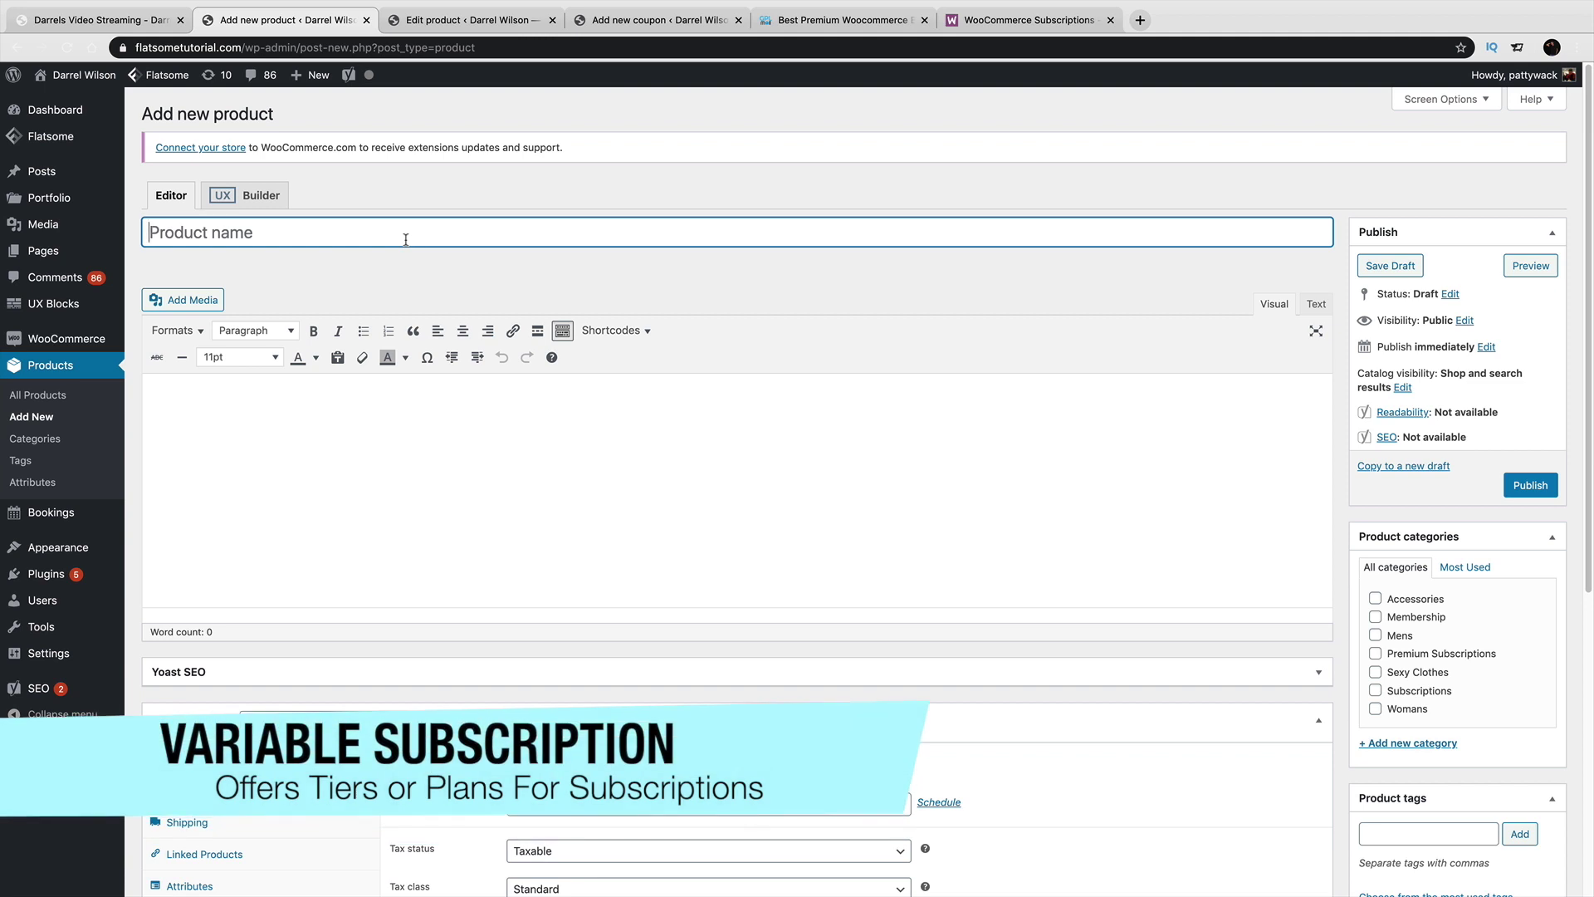
pyautogui.write('Atytorney ')
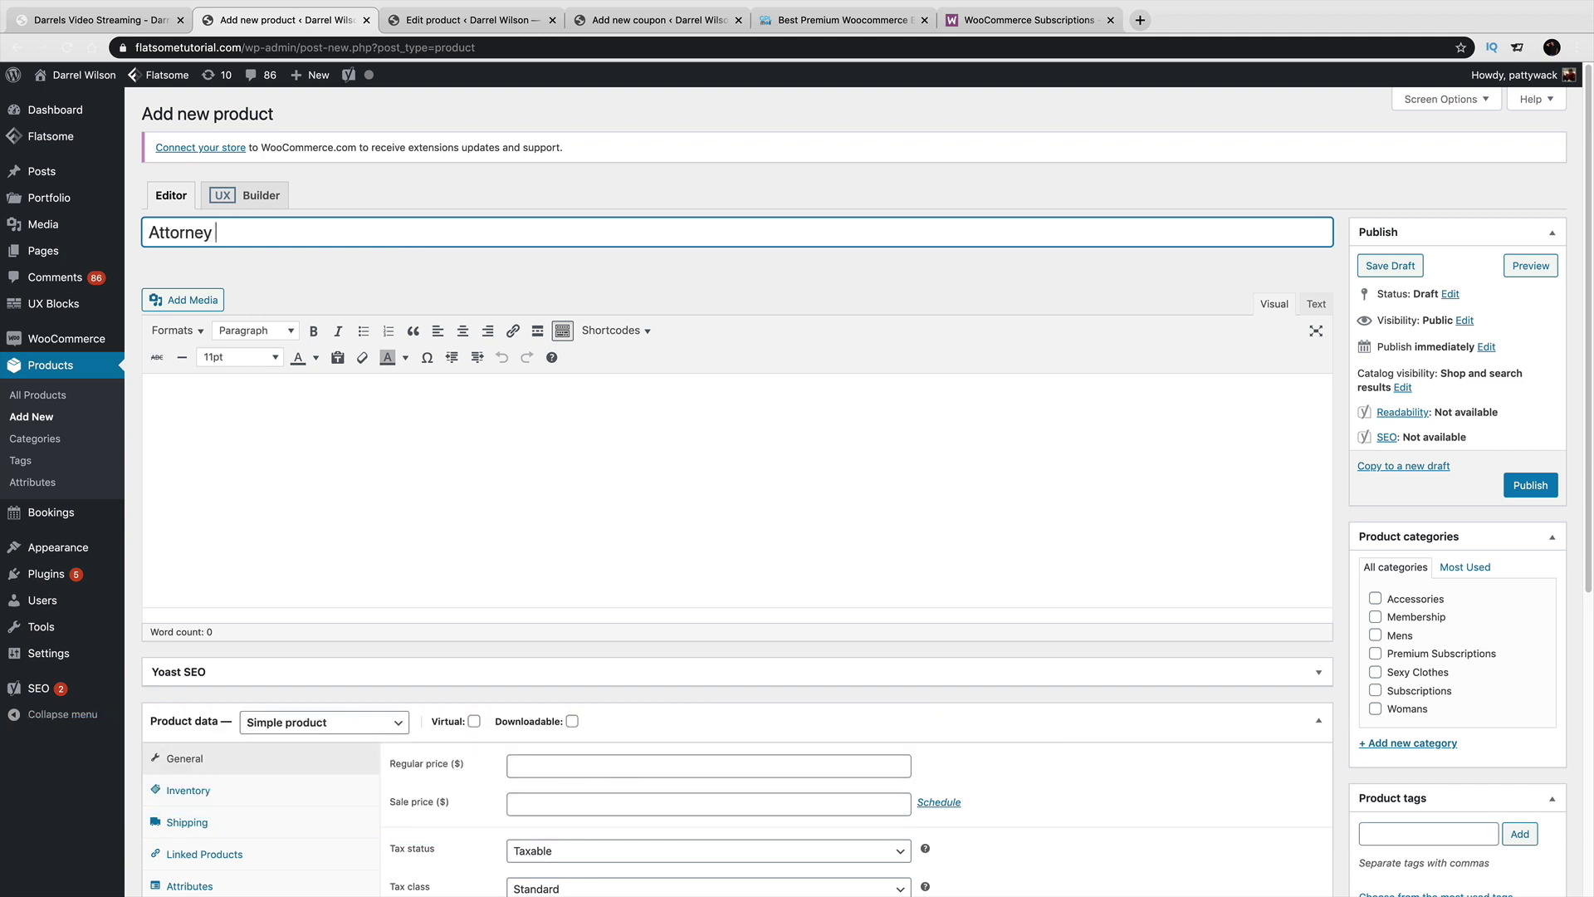
pyautogui.write('Phone Call')
# Set the product type to Variable product and its tax status to None.
pyautogui.scroll(-5, 431, 622)
pyautogui.click(318, 368)
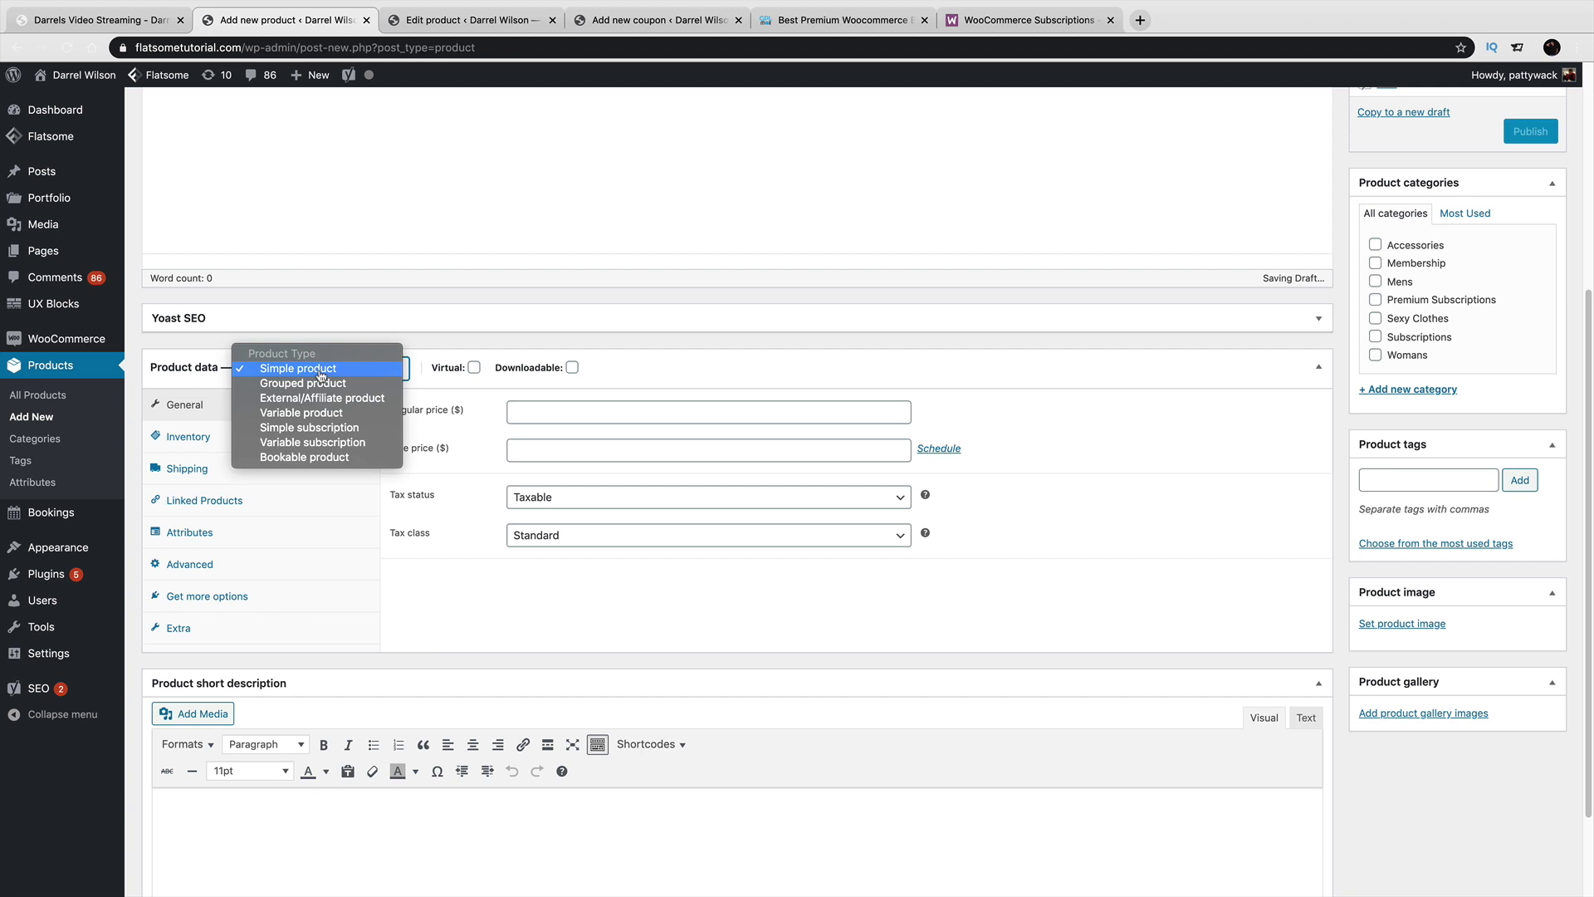
pyautogui.click(322, 411)
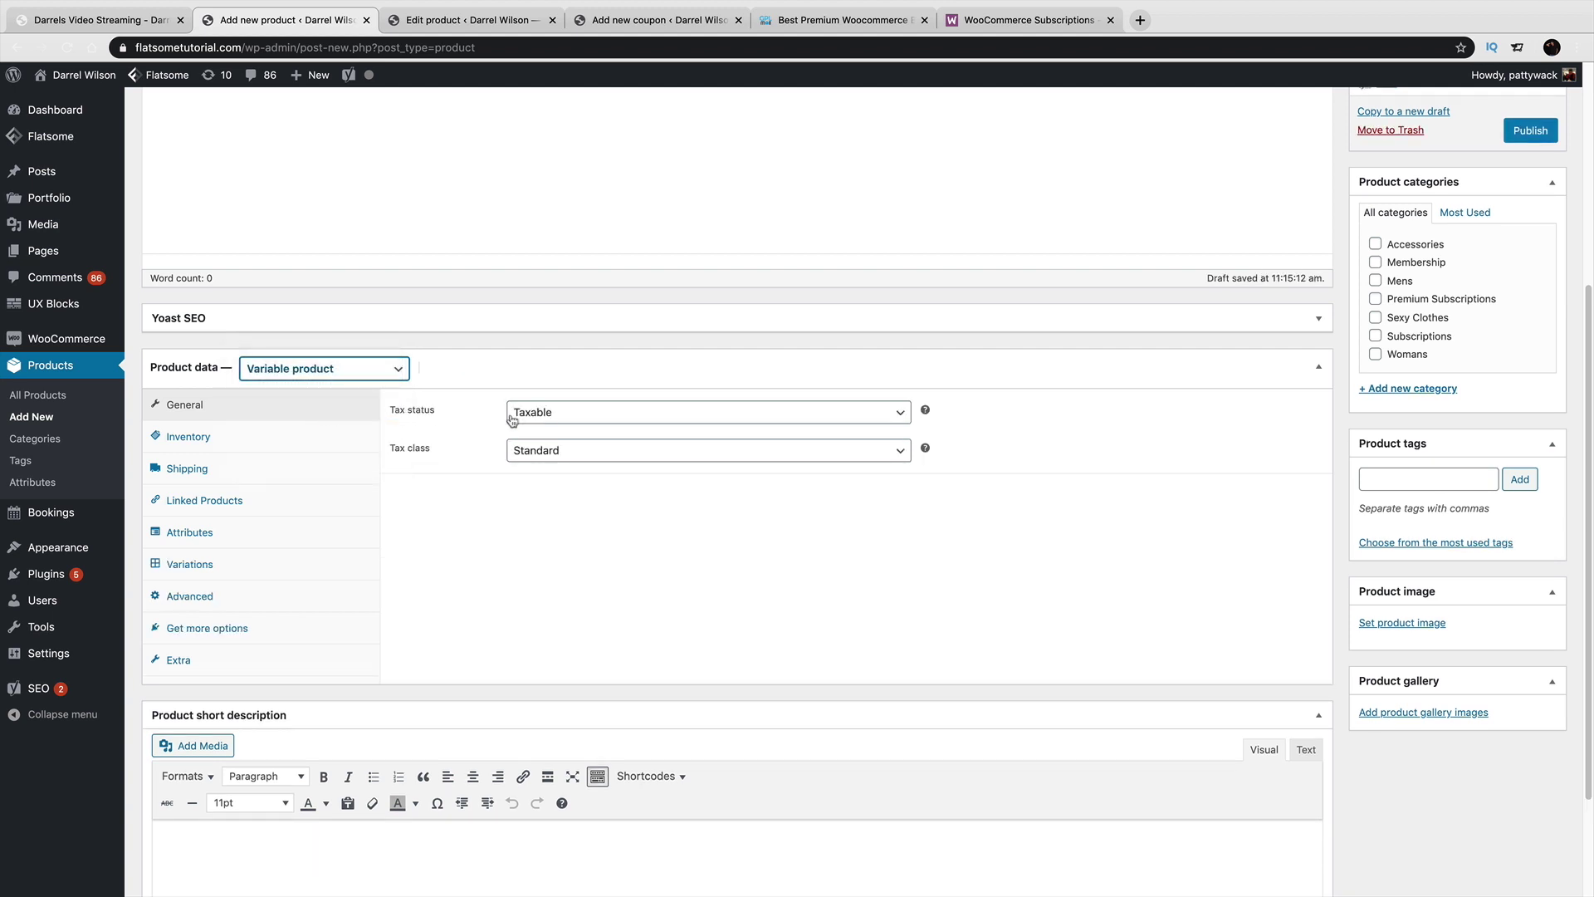
pyautogui.click(512, 412)
pyautogui.click(544, 441)
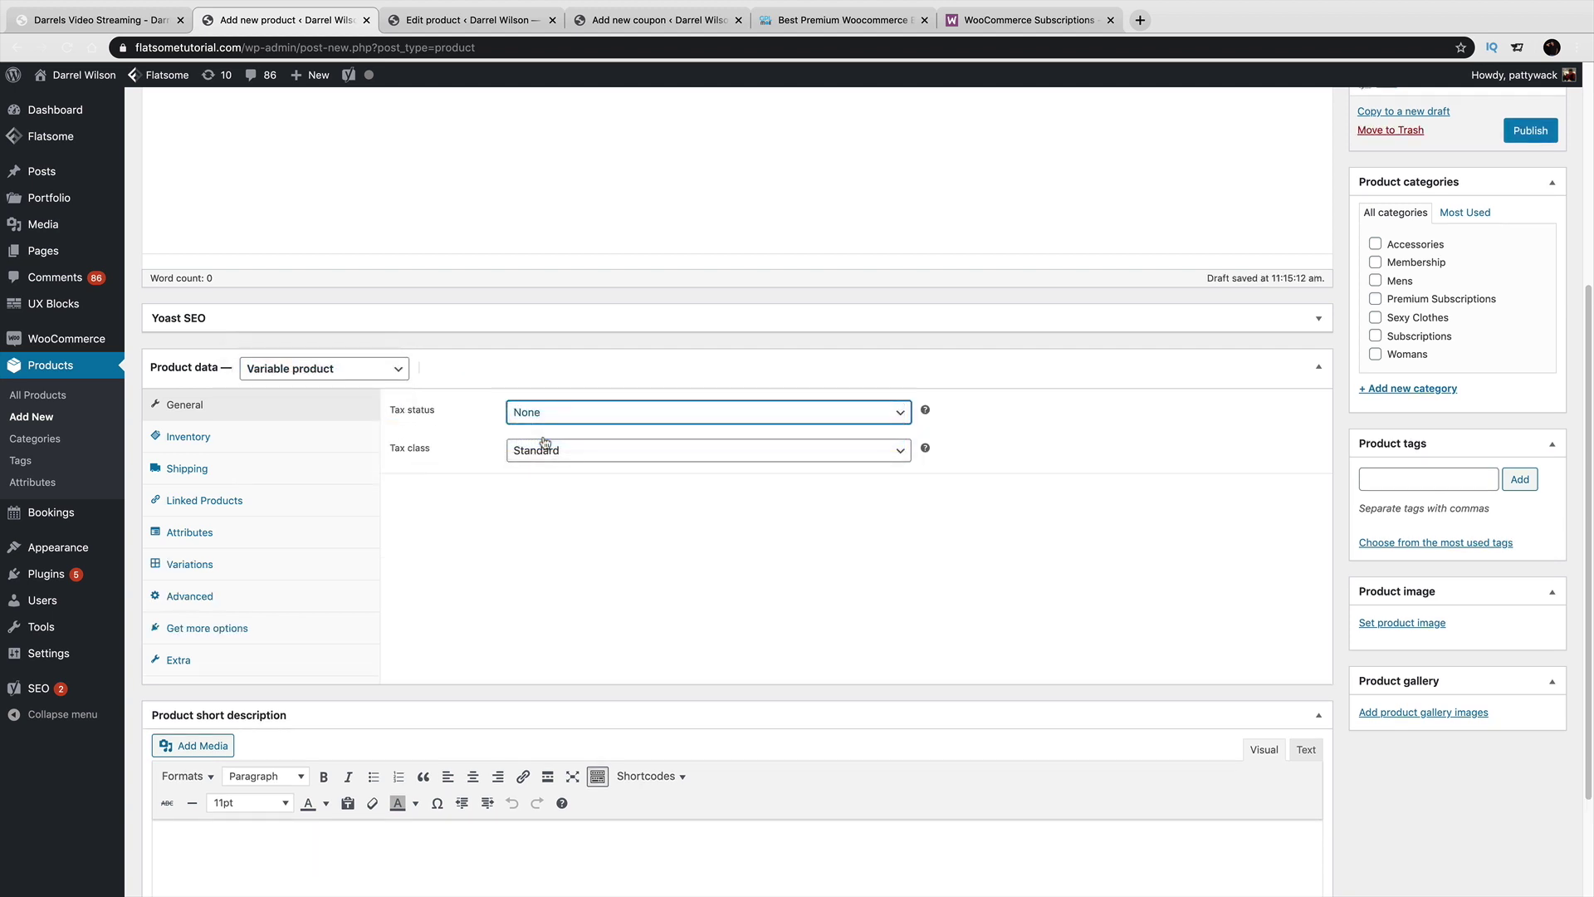
# Add a custom product attribute named Phone Call.
pyautogui.click(282, 536)
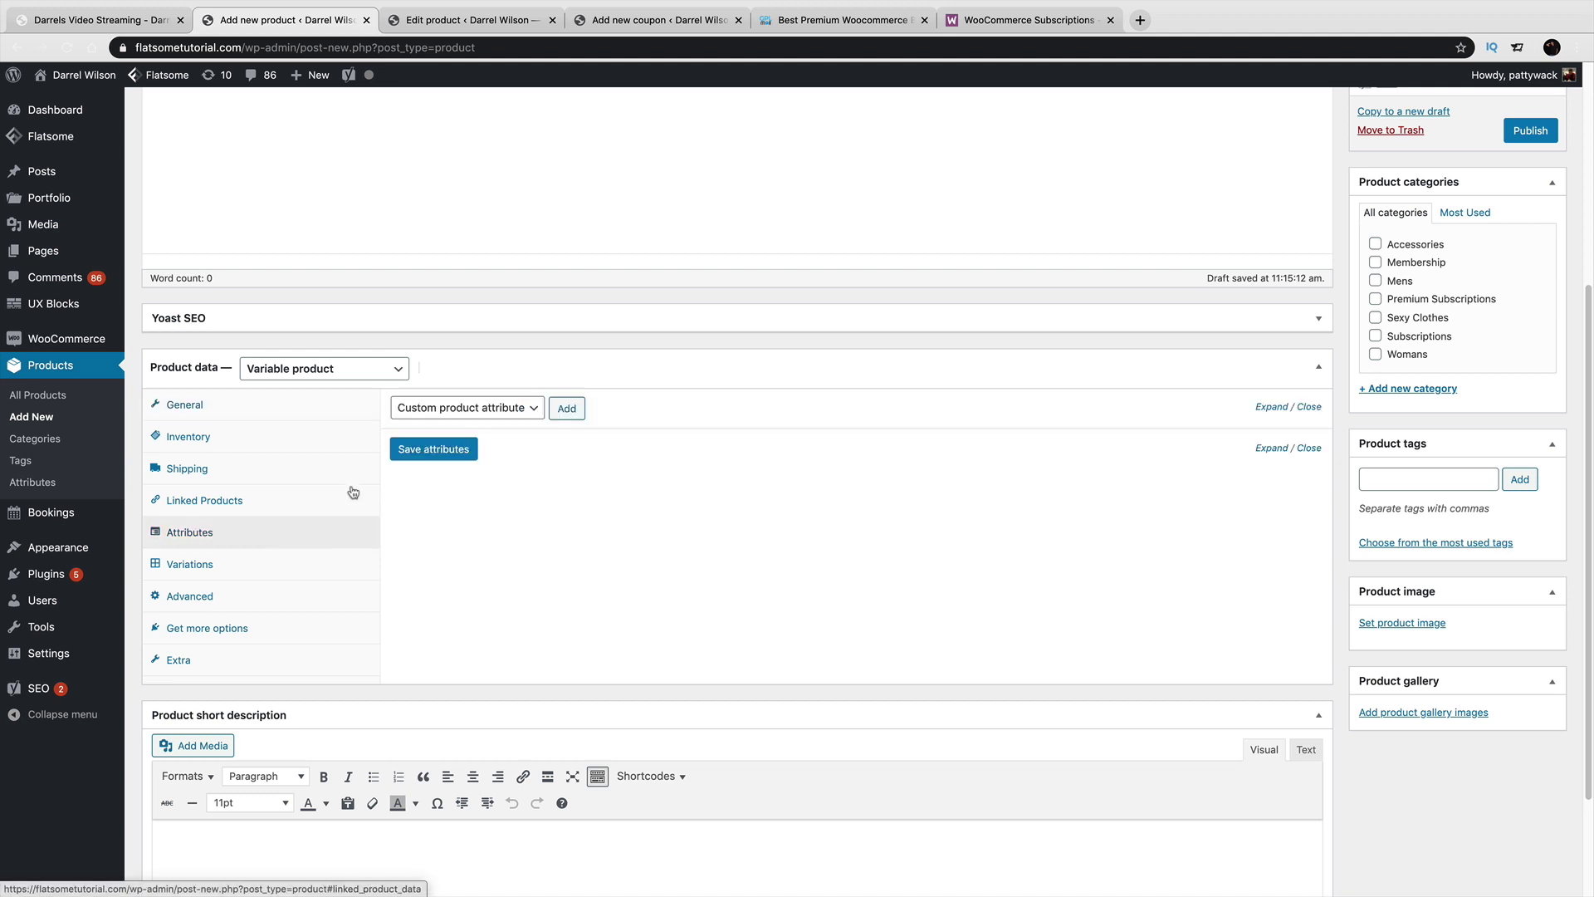
pyautogui.click(567, 409)
pyautogui.click(492, 499)
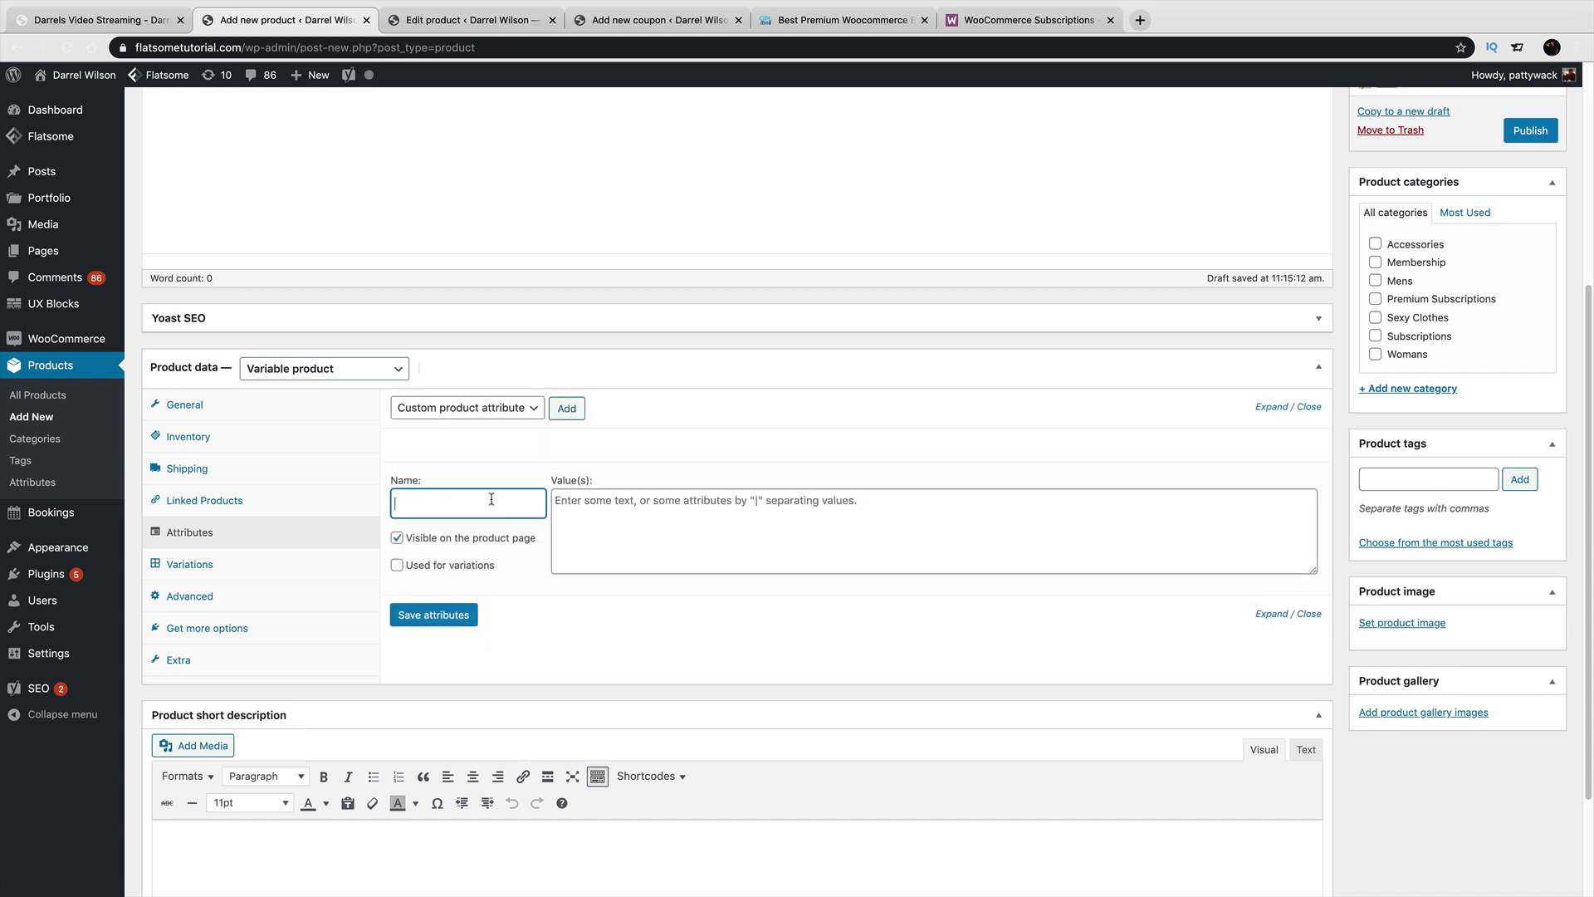
pyautogui.write('Phone Call')
pyautogui.press('Tab')
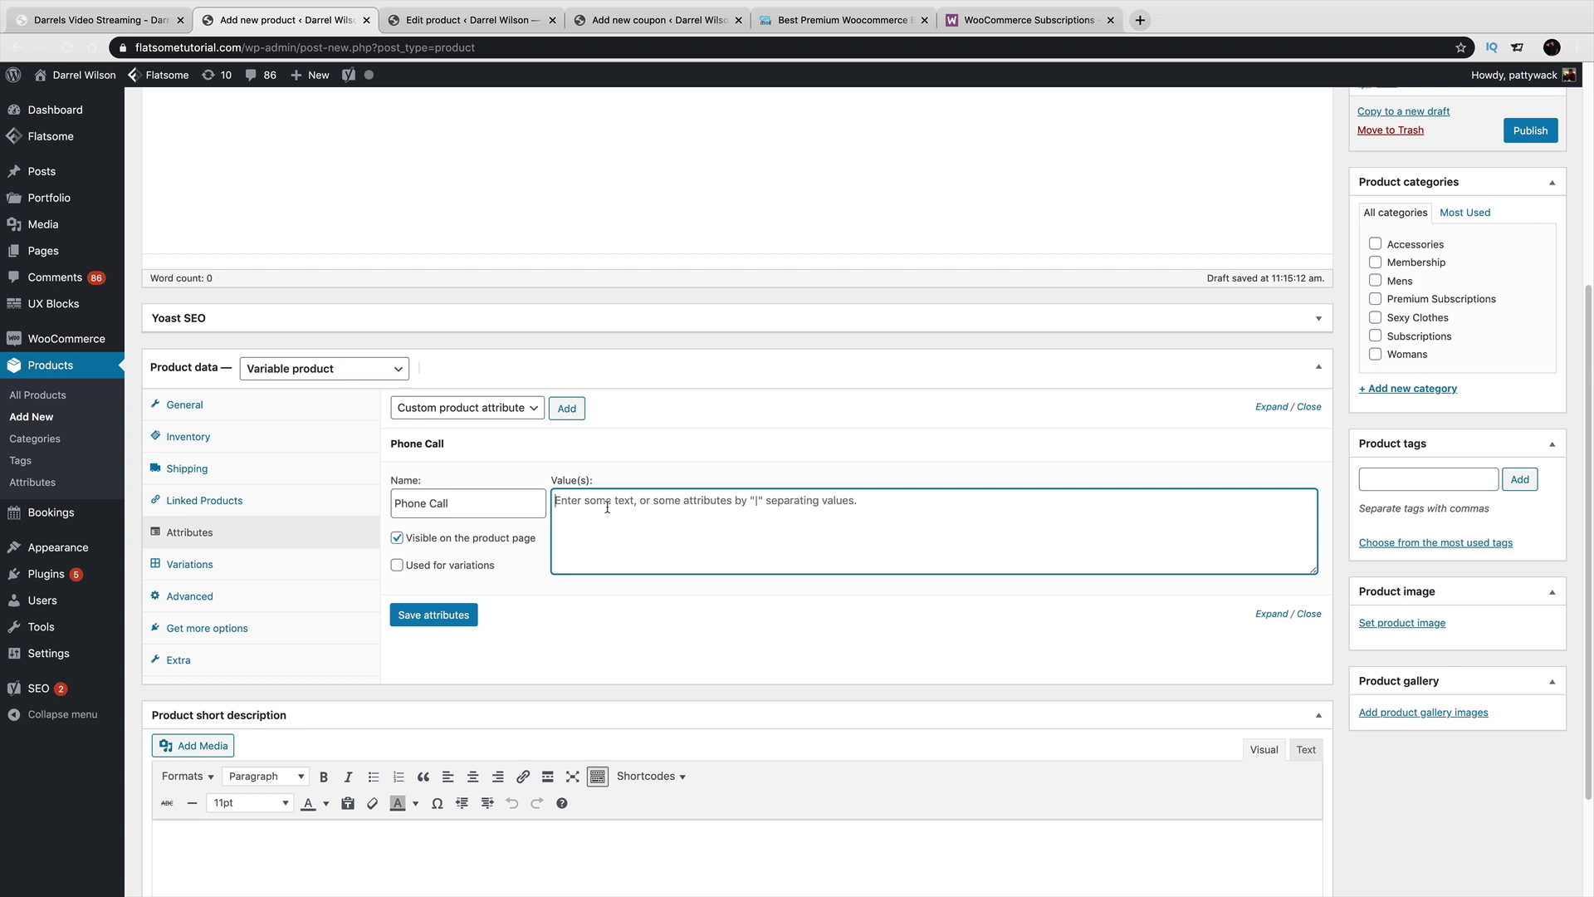
pyautogui.write('10 Minute')
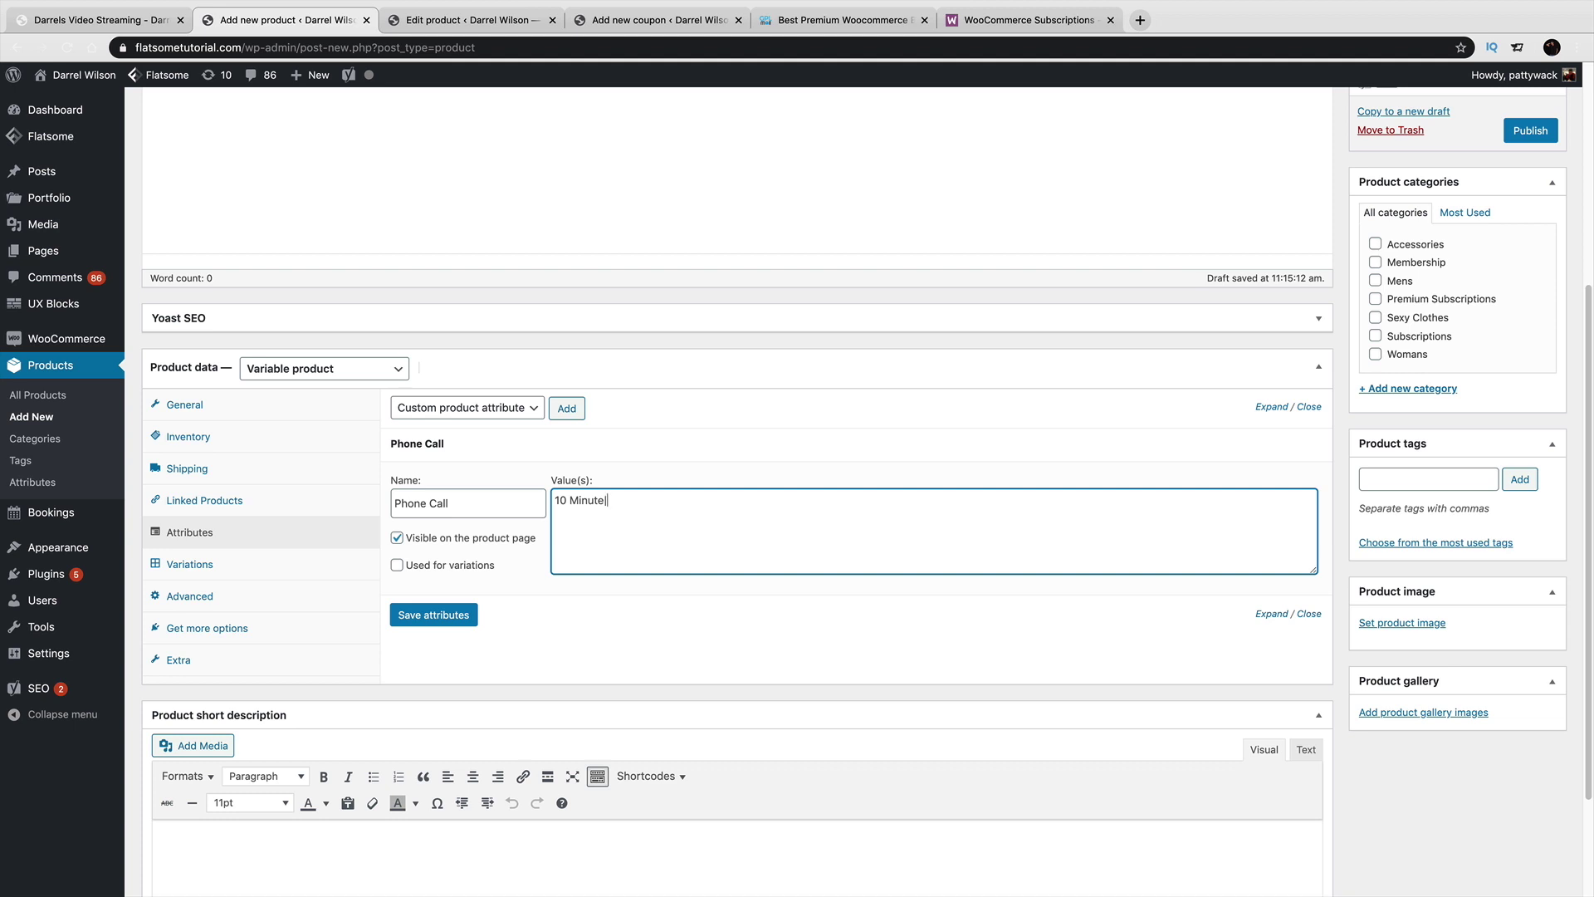
pyautogui.press('super+a')
pyautogui.press('BackSpace')
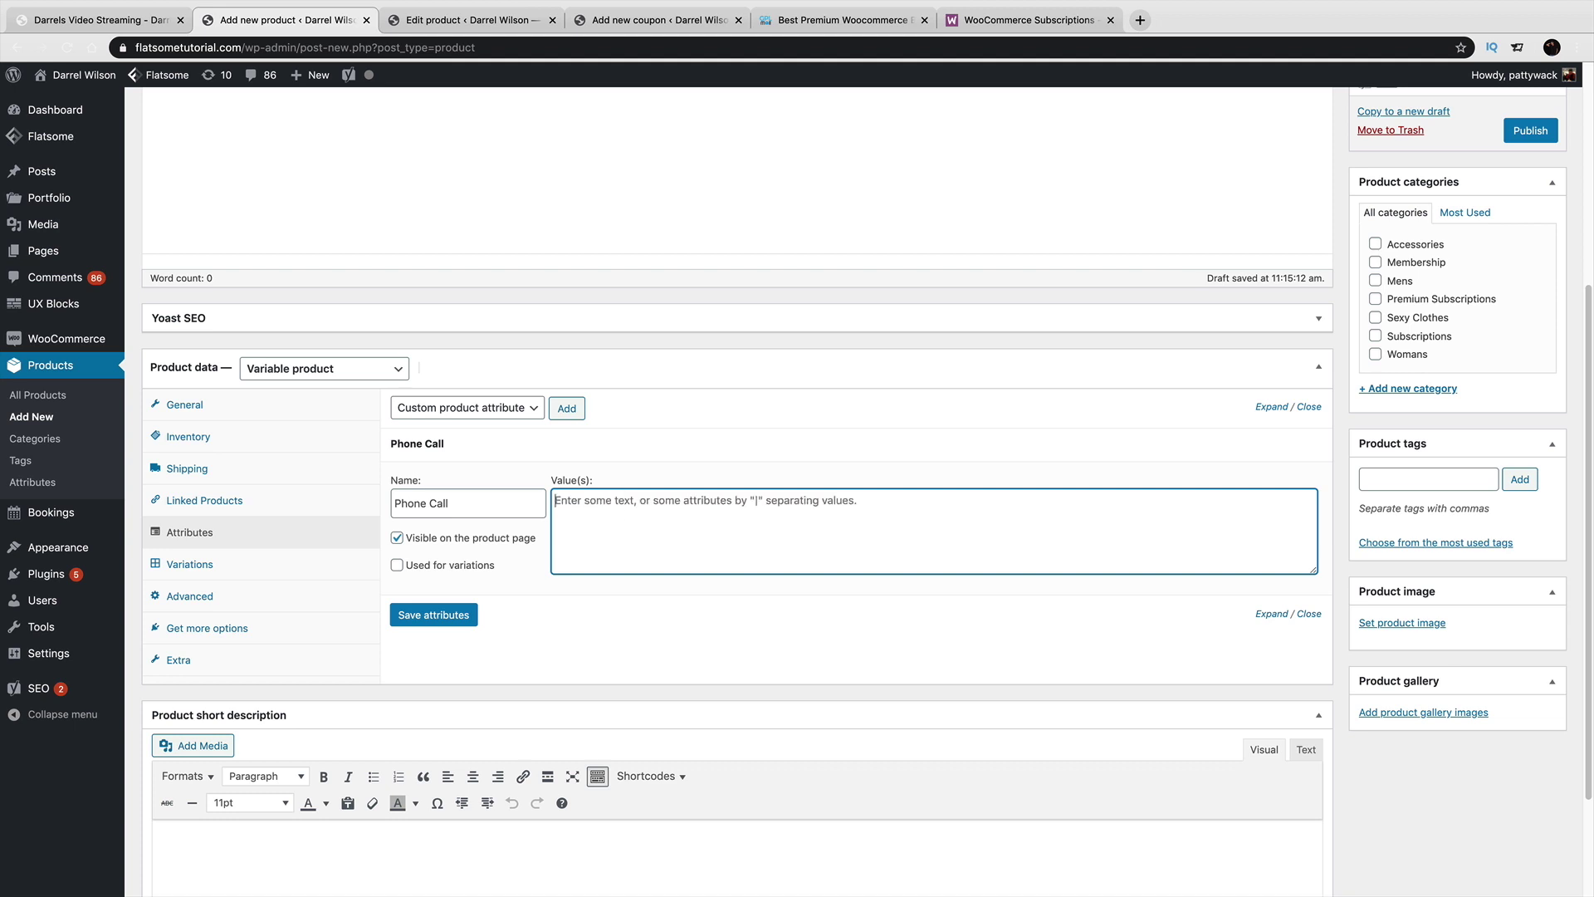
# Give the Phone Call attribute the values 1 Hour|3Hours|9Hours, enable it for variations and save the attributes.
pyautogui.write('1 Hour|3Hours|9Hours')
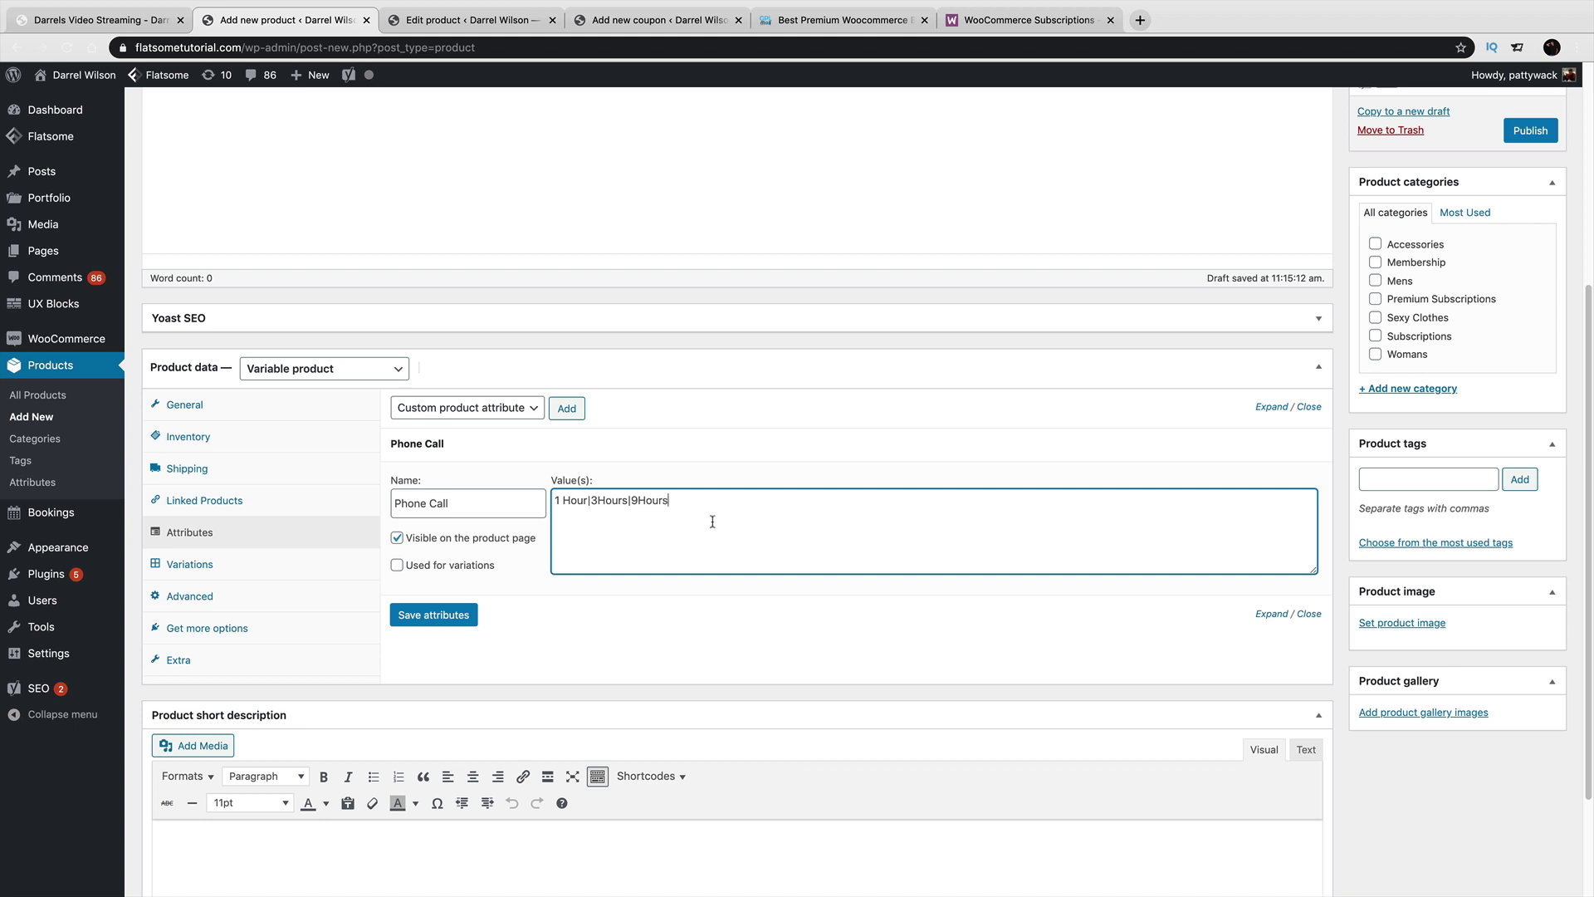
pyautogui.click(397, 567)
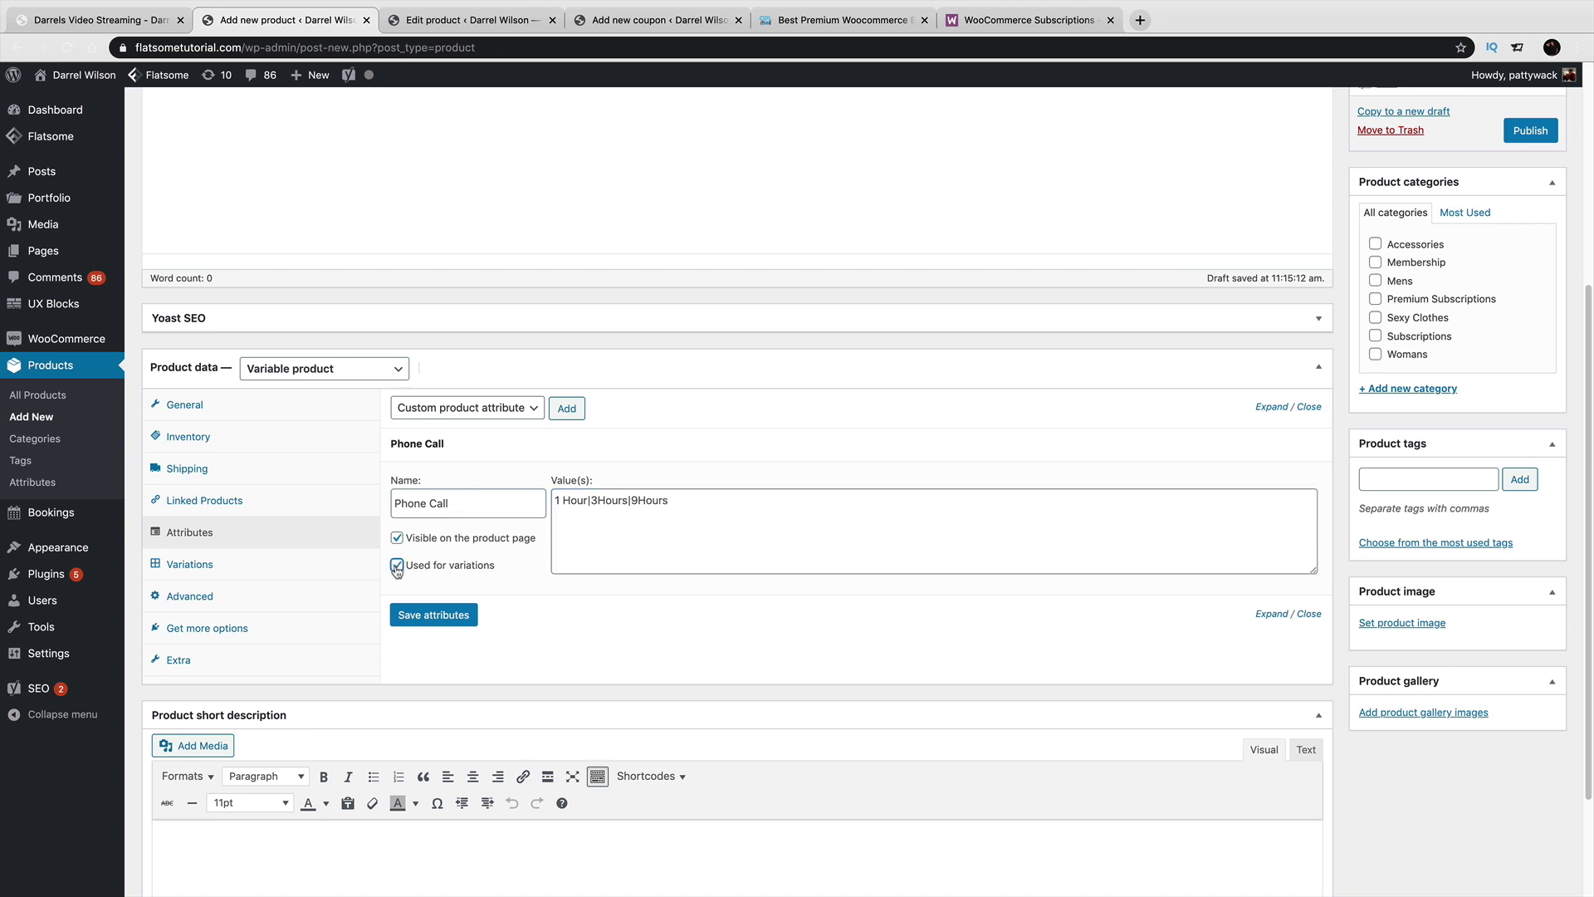
pyautogui.click(438, 619)
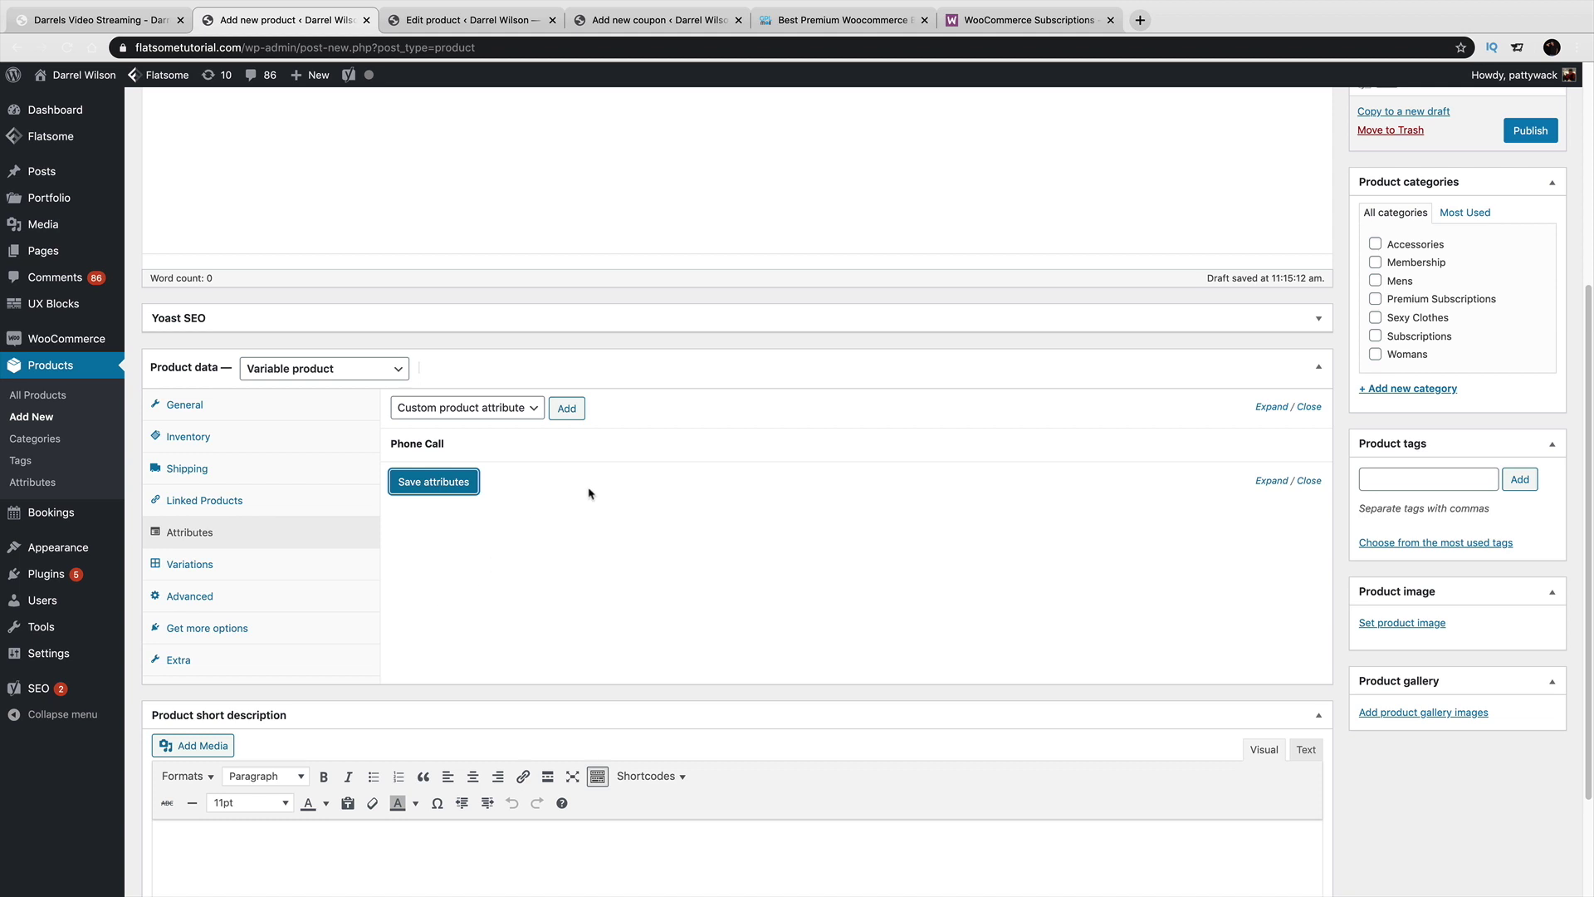
# Create the product's variations from all attributes and accept the confirmation messages.
pyautogui.moveTo(1291, 456)
pyautogui.click(257, 566)
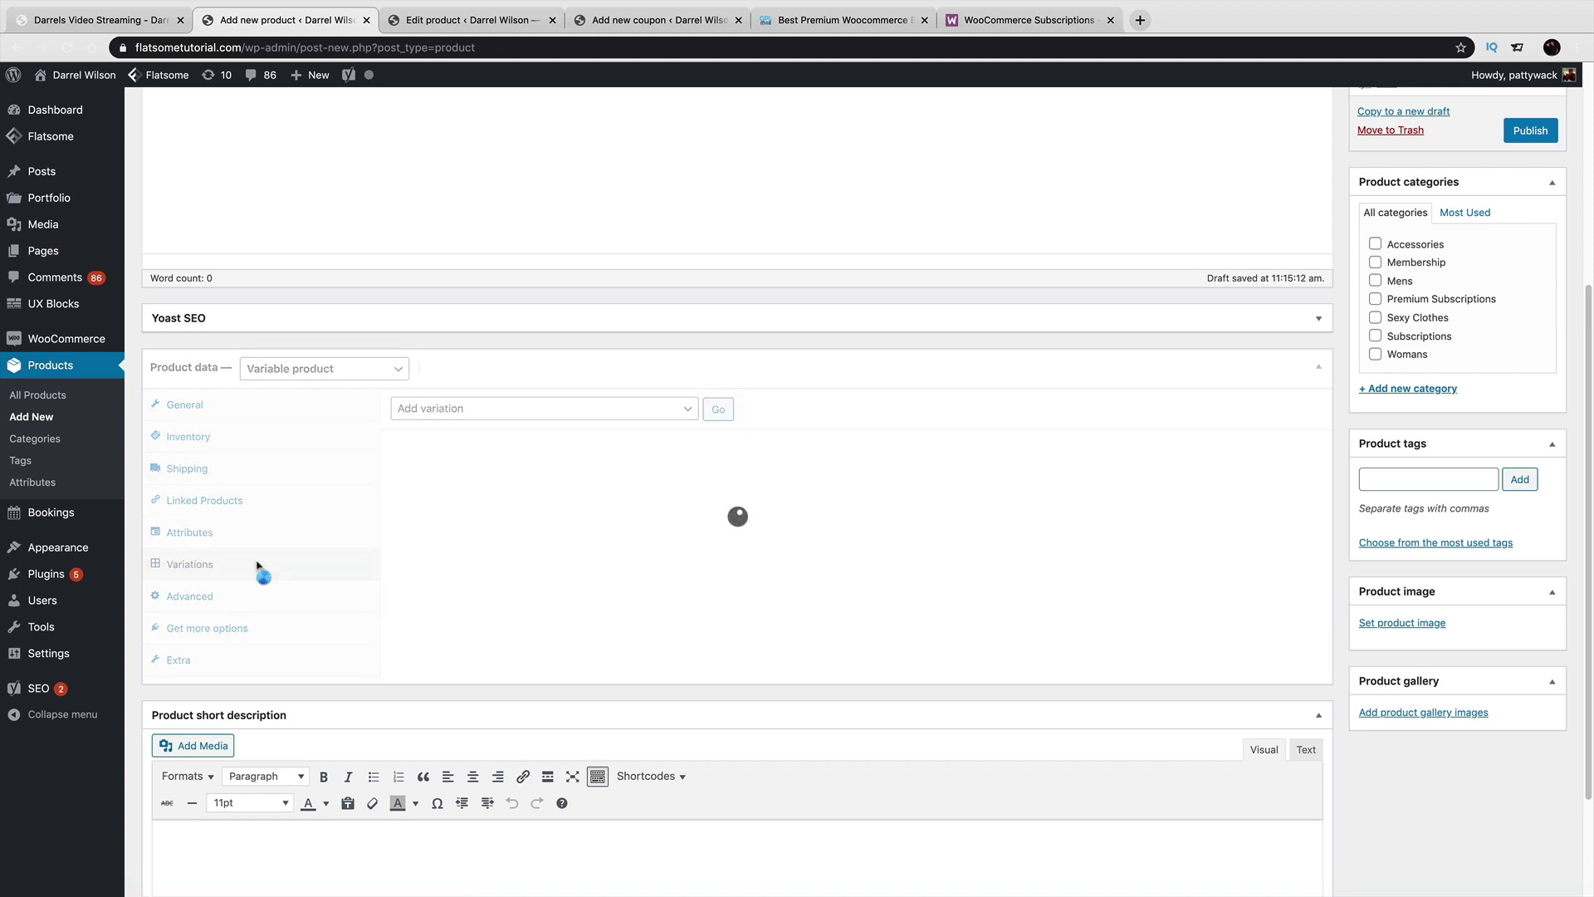
pyautogui.click(463, 411)
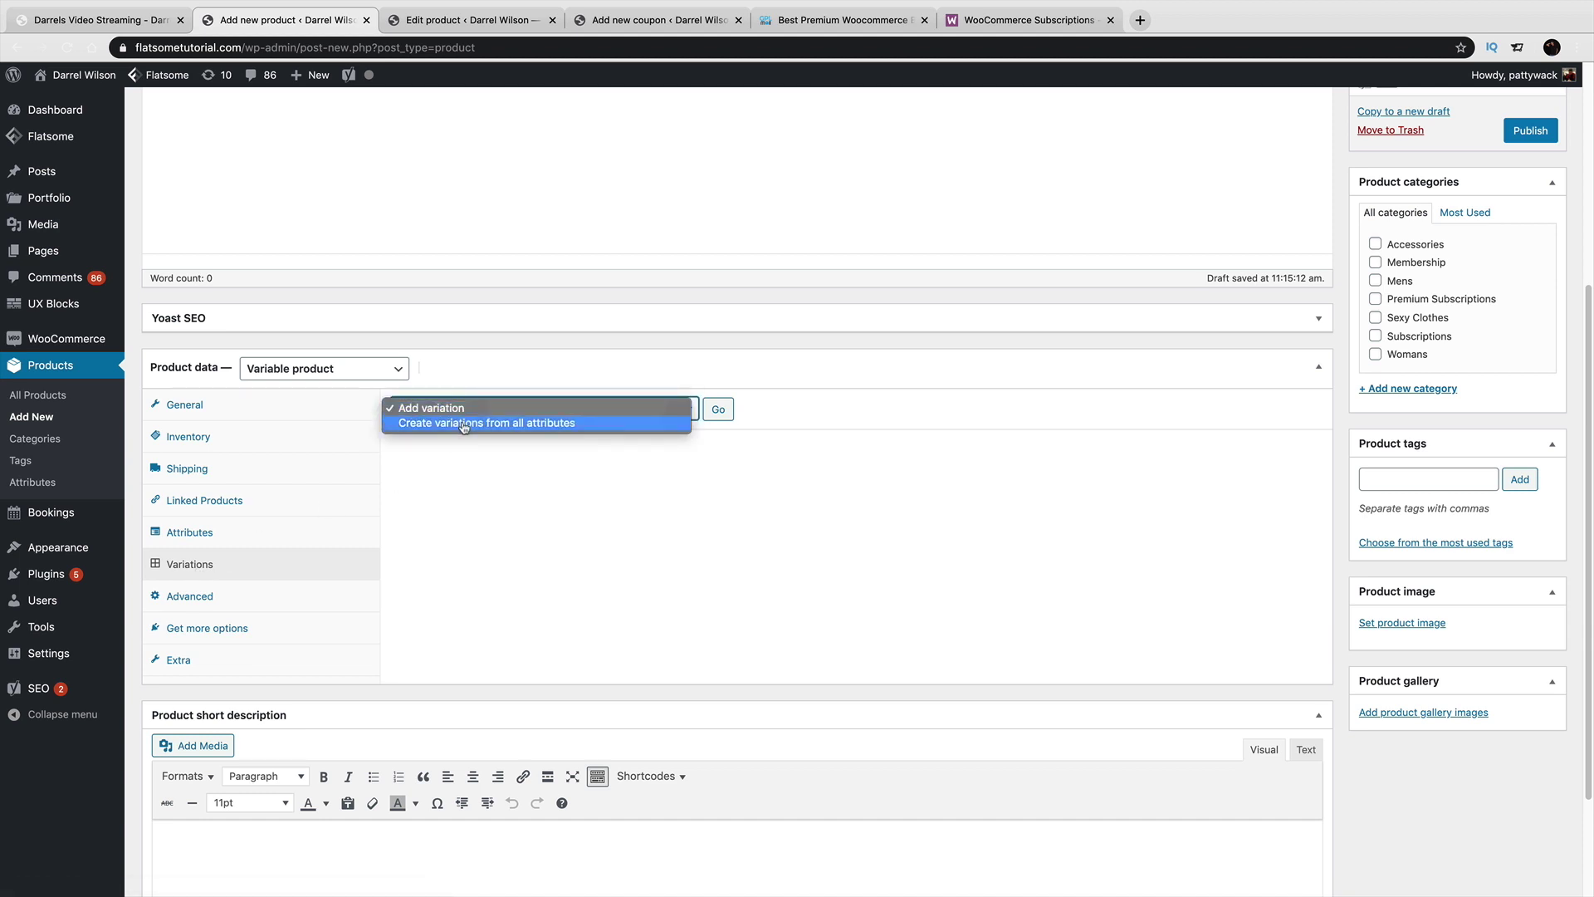
pyautogui.click(464, 424)
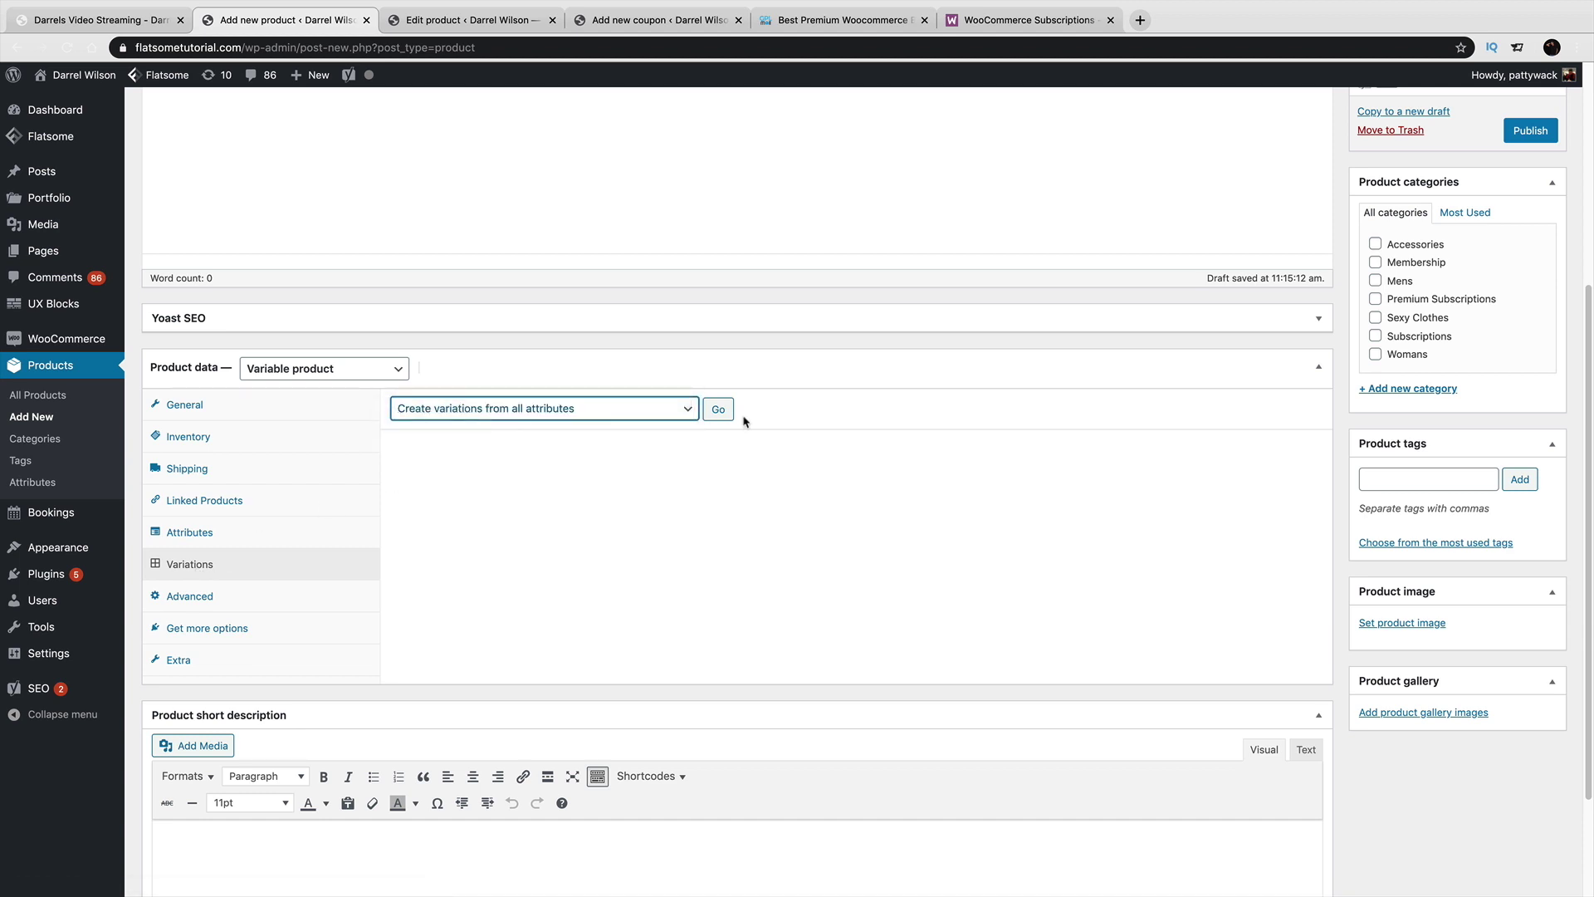
pyautogui.click(718, 411)
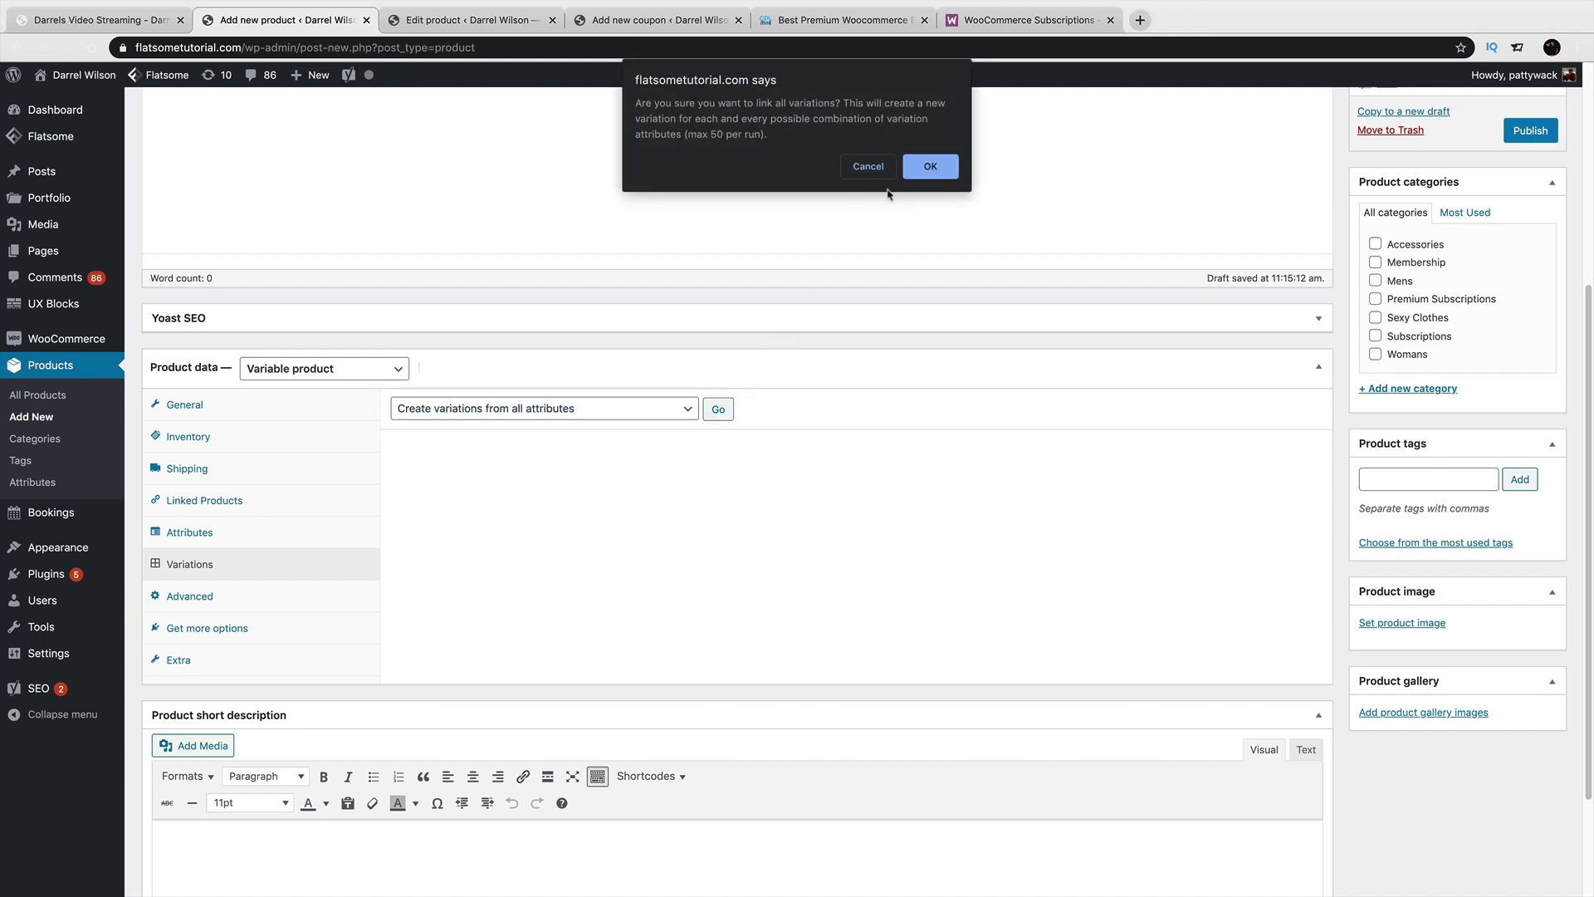
pyautogui.click(932, 167)
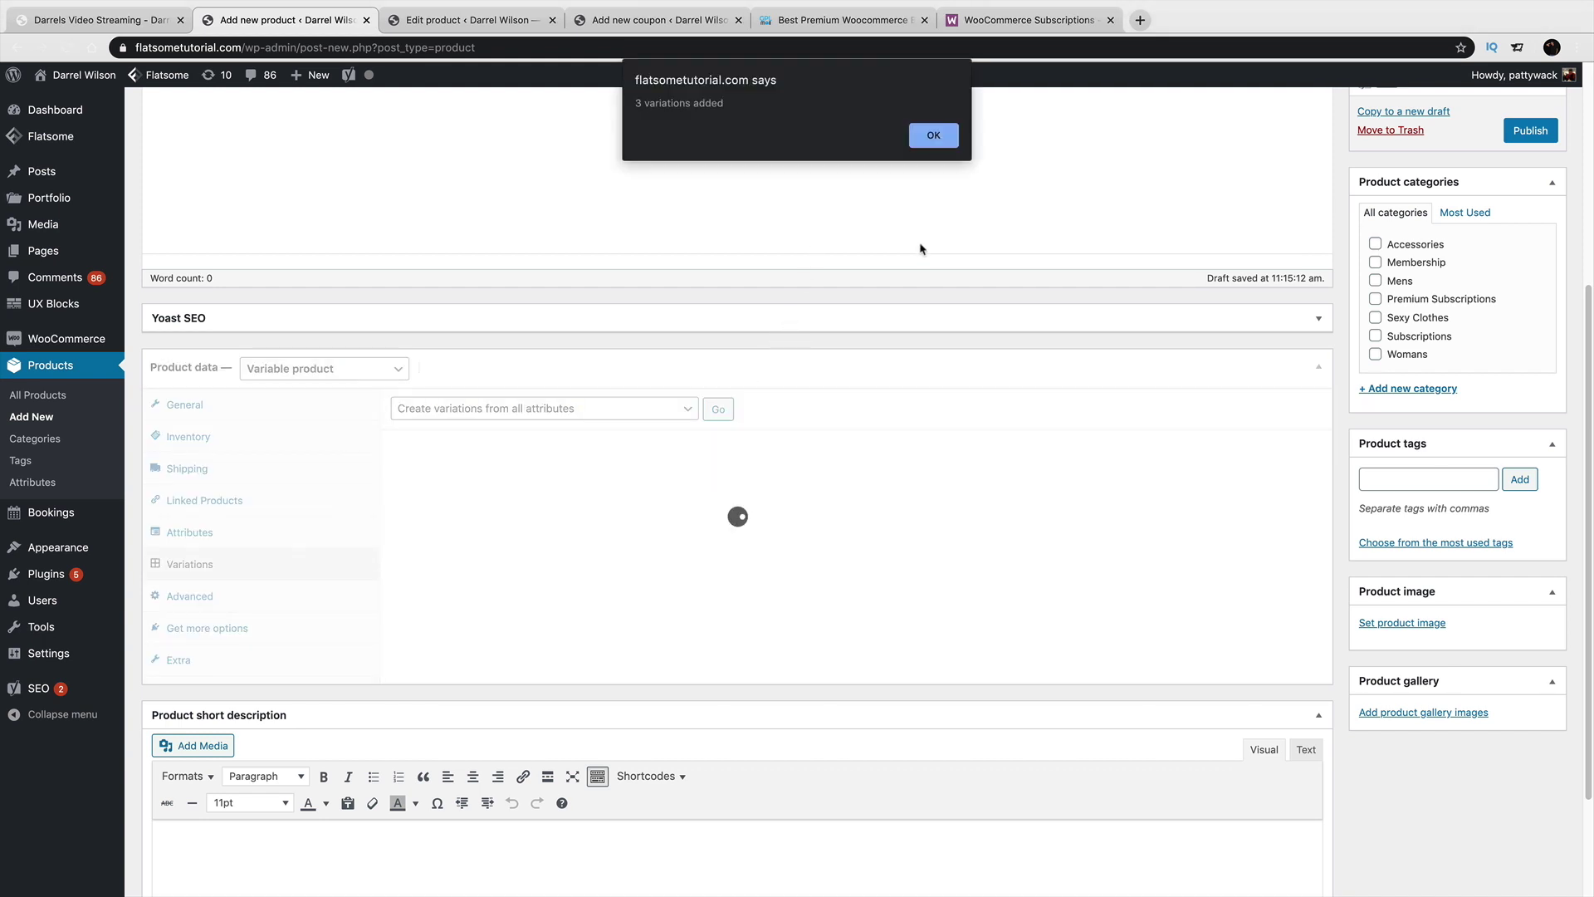
pyautogui.click(926, 141)
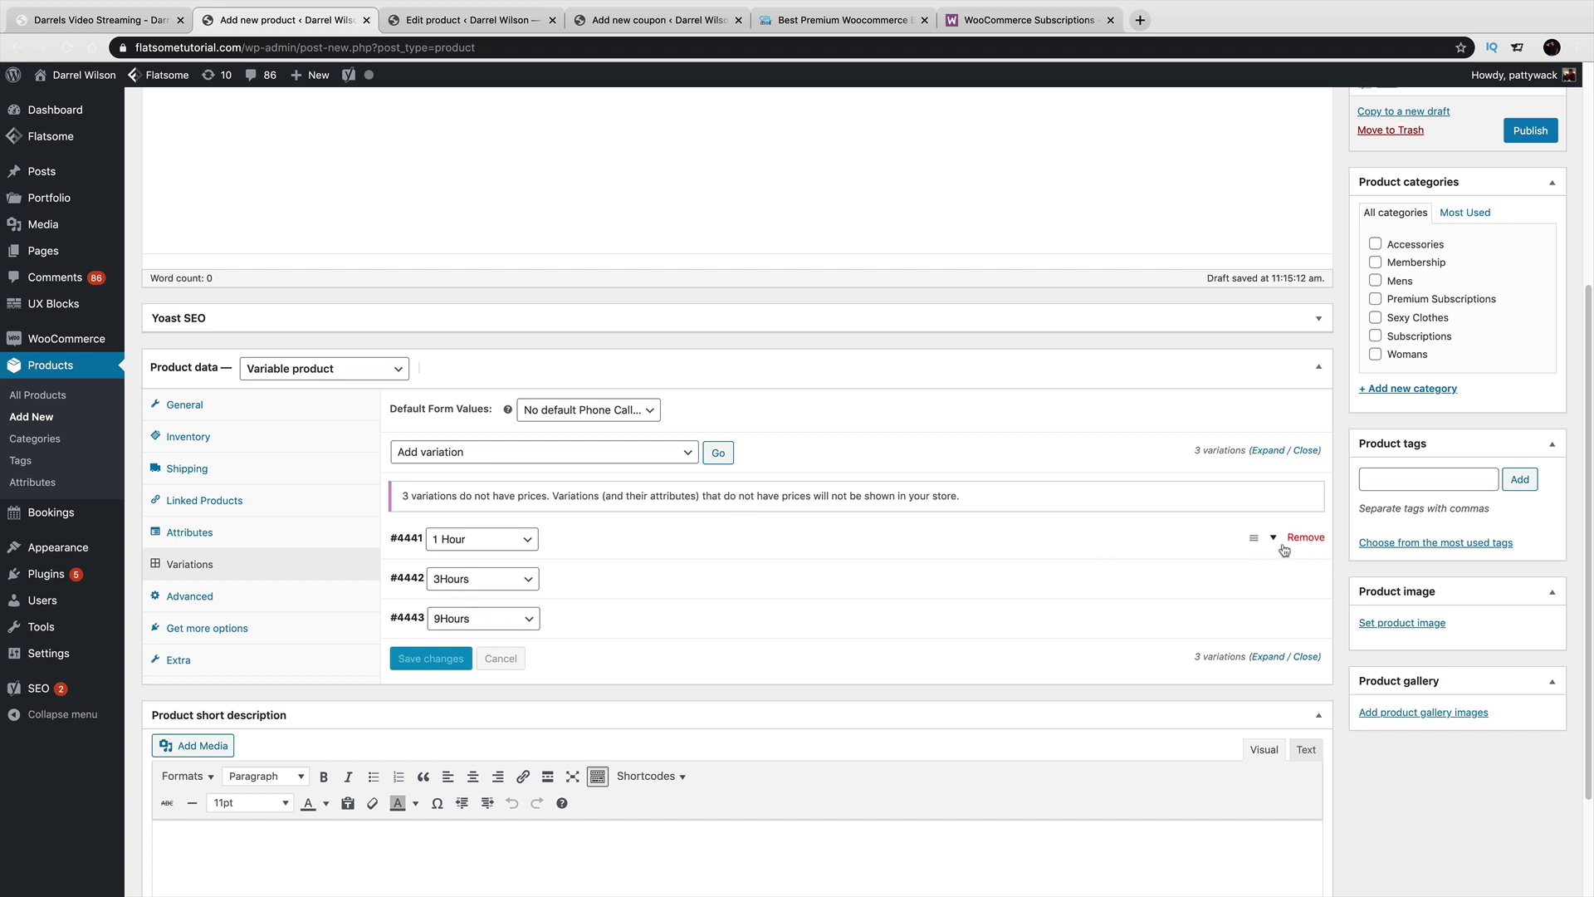
# Set the 1 Hour variation's image to the media library photo of the young man in a shirt and tie.
pyautogui.click(1273, 540)
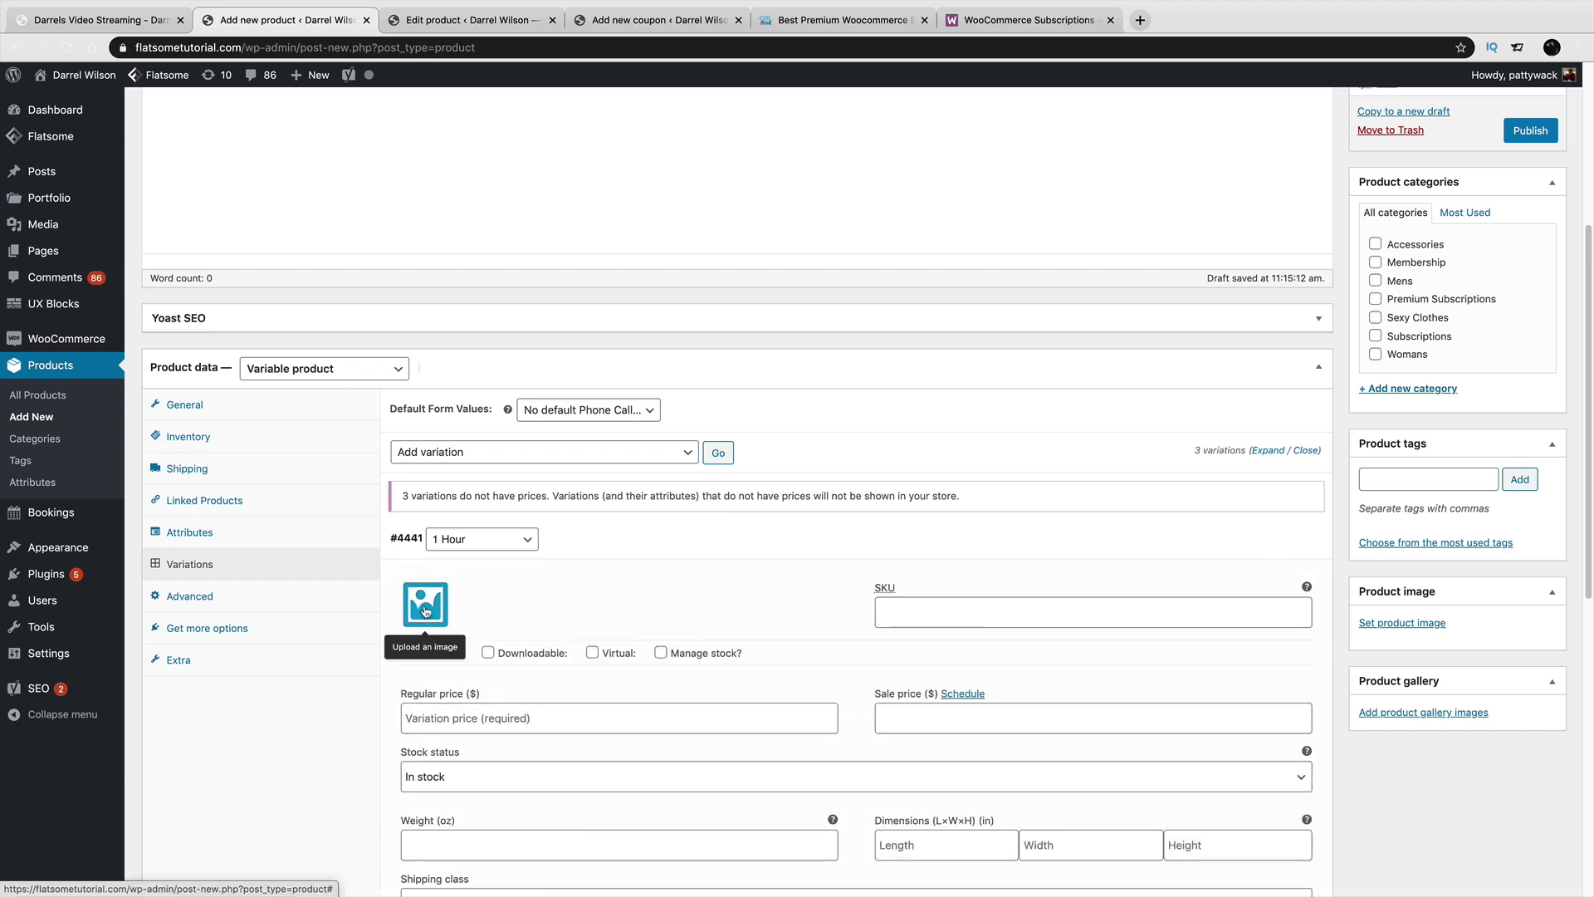
pyautogui.click(425, 606)
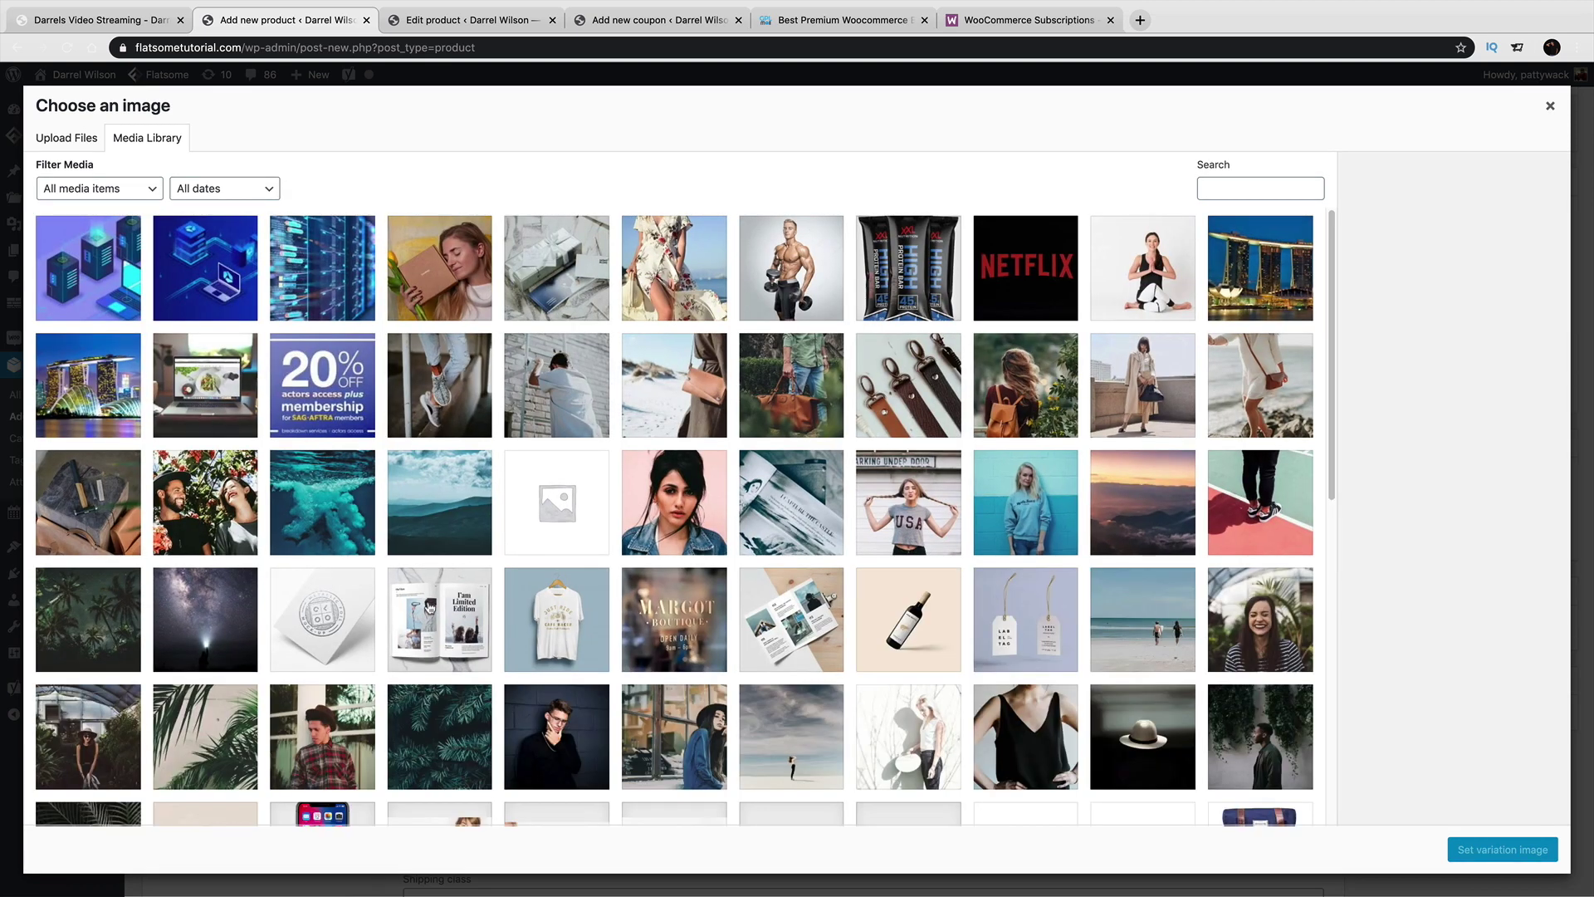
pyautogui.scroll(-3, 947, 563)
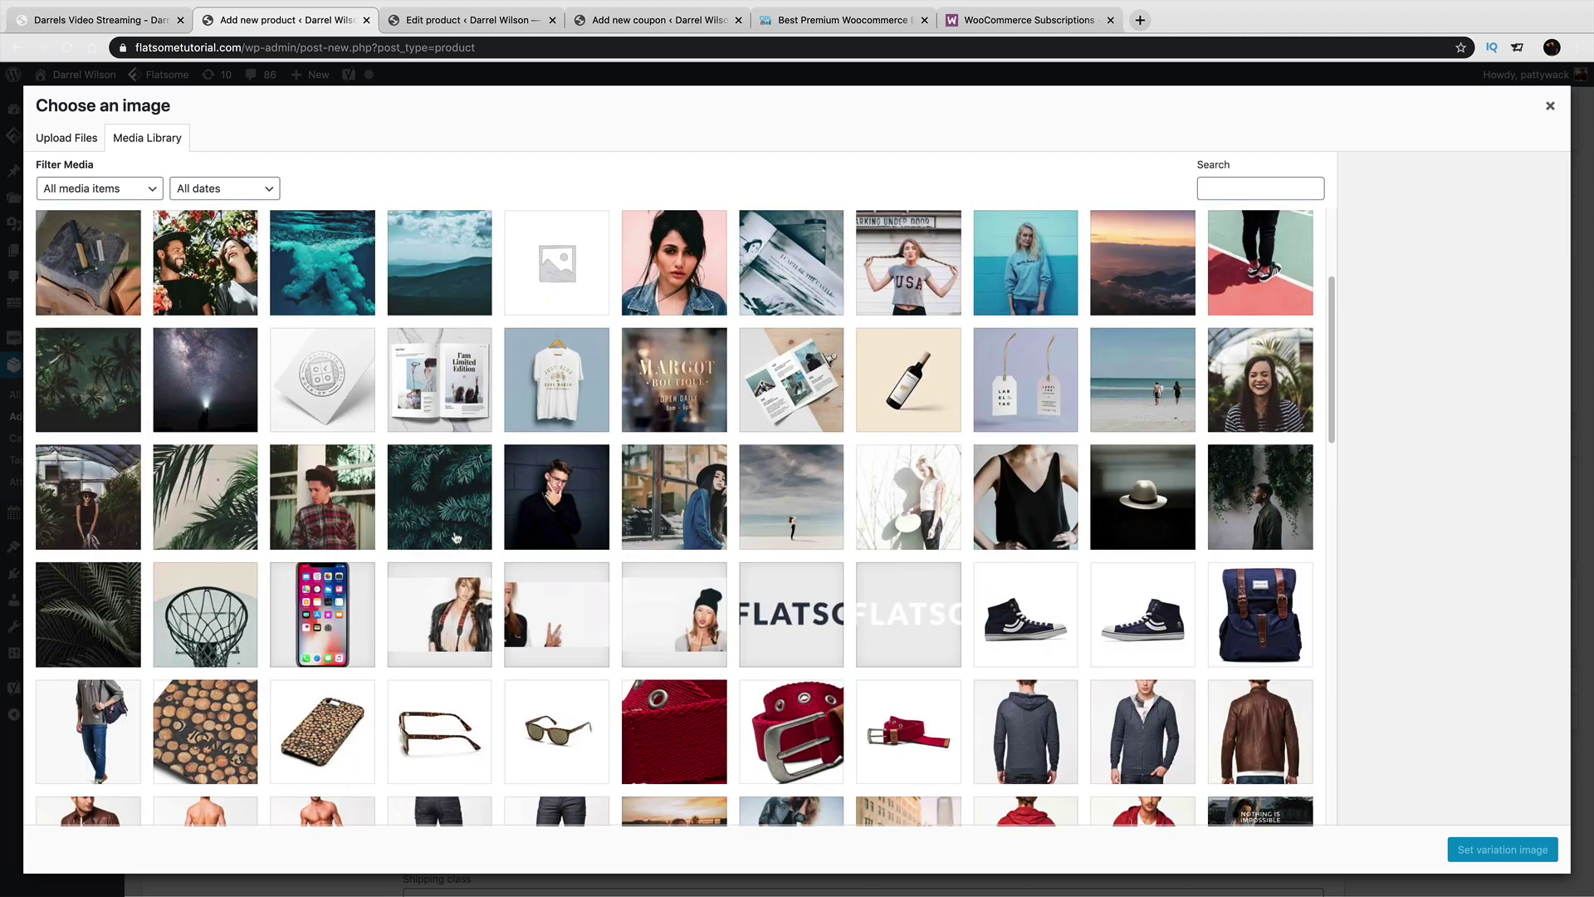
pyautogui.scroll(-3, 286, 493)
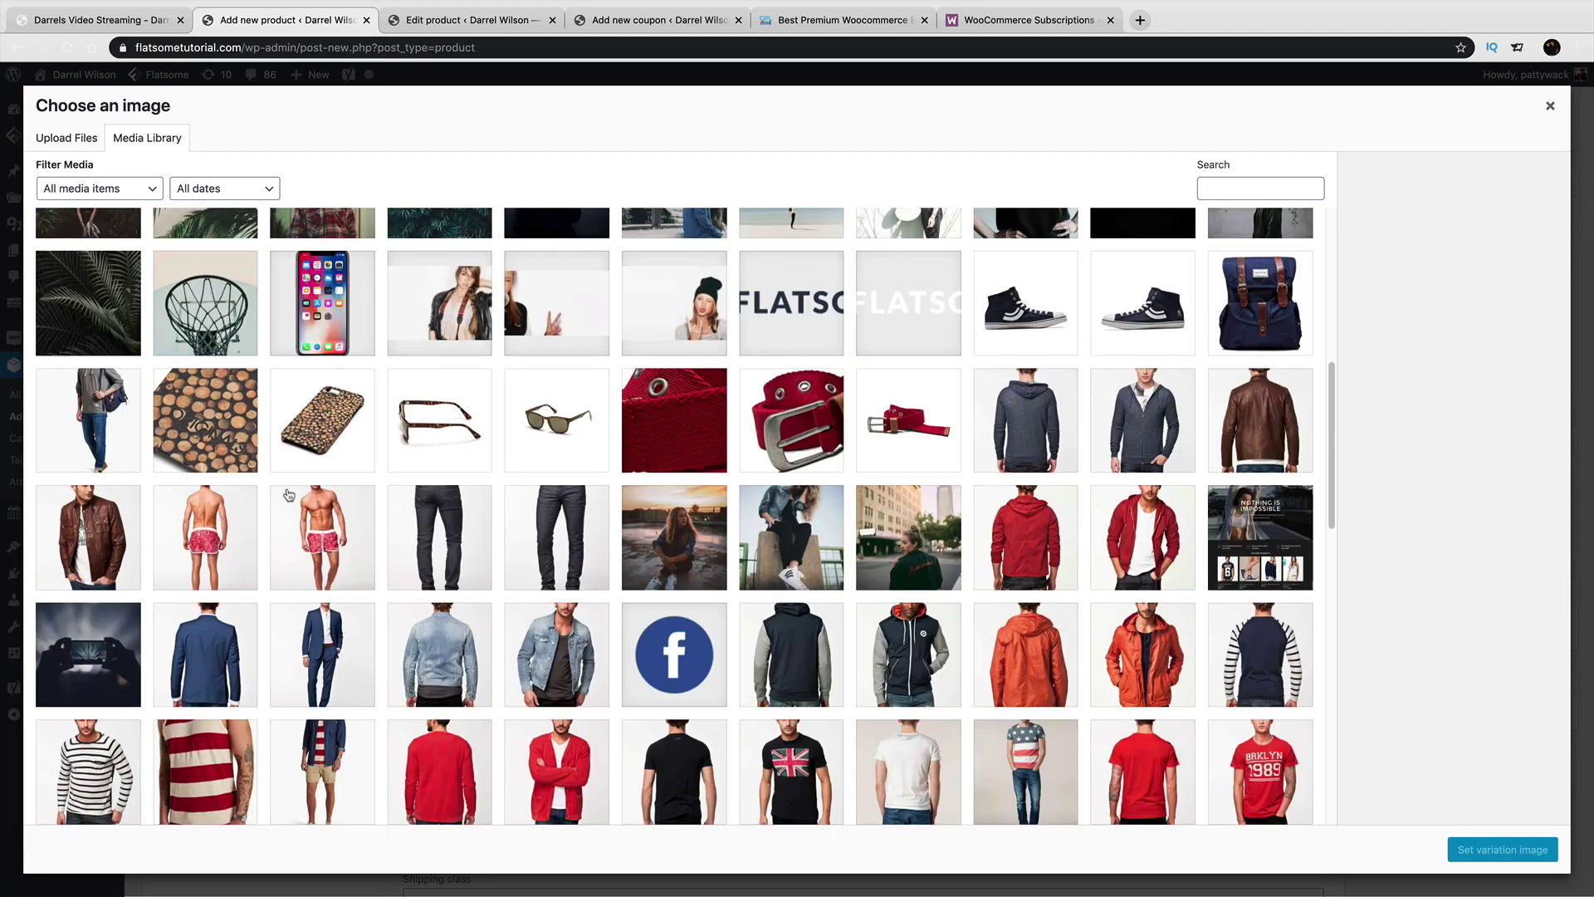
pyautogui.scroll(-3, 289, 495)
pyautogui.scroll(-10, 289, 495)
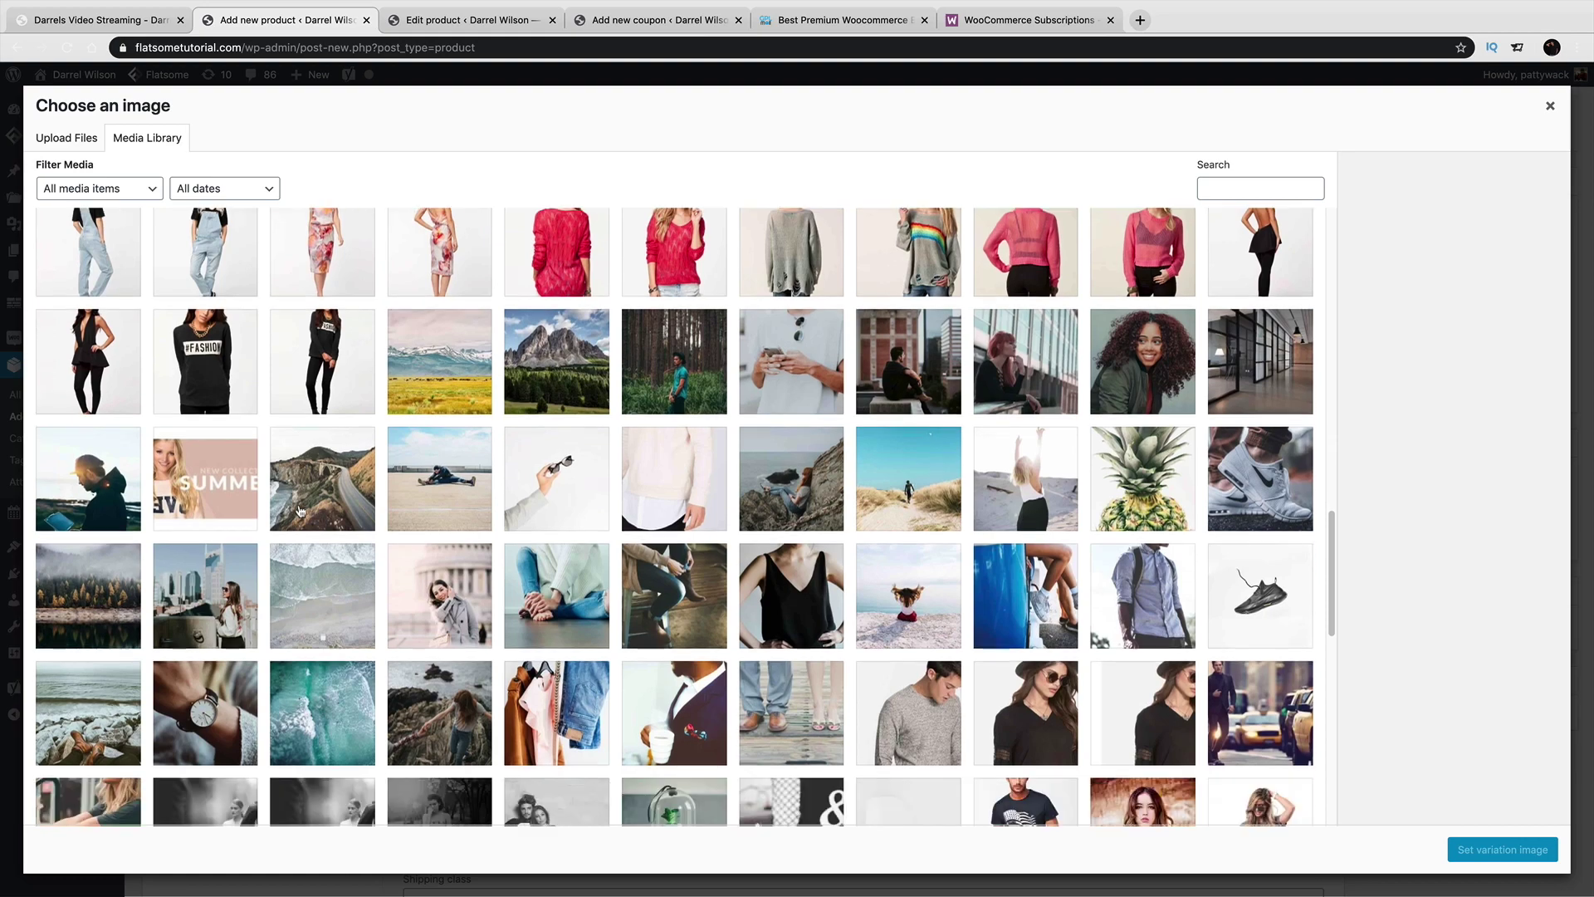
pyautogui.scroll(-3, 300, 505)
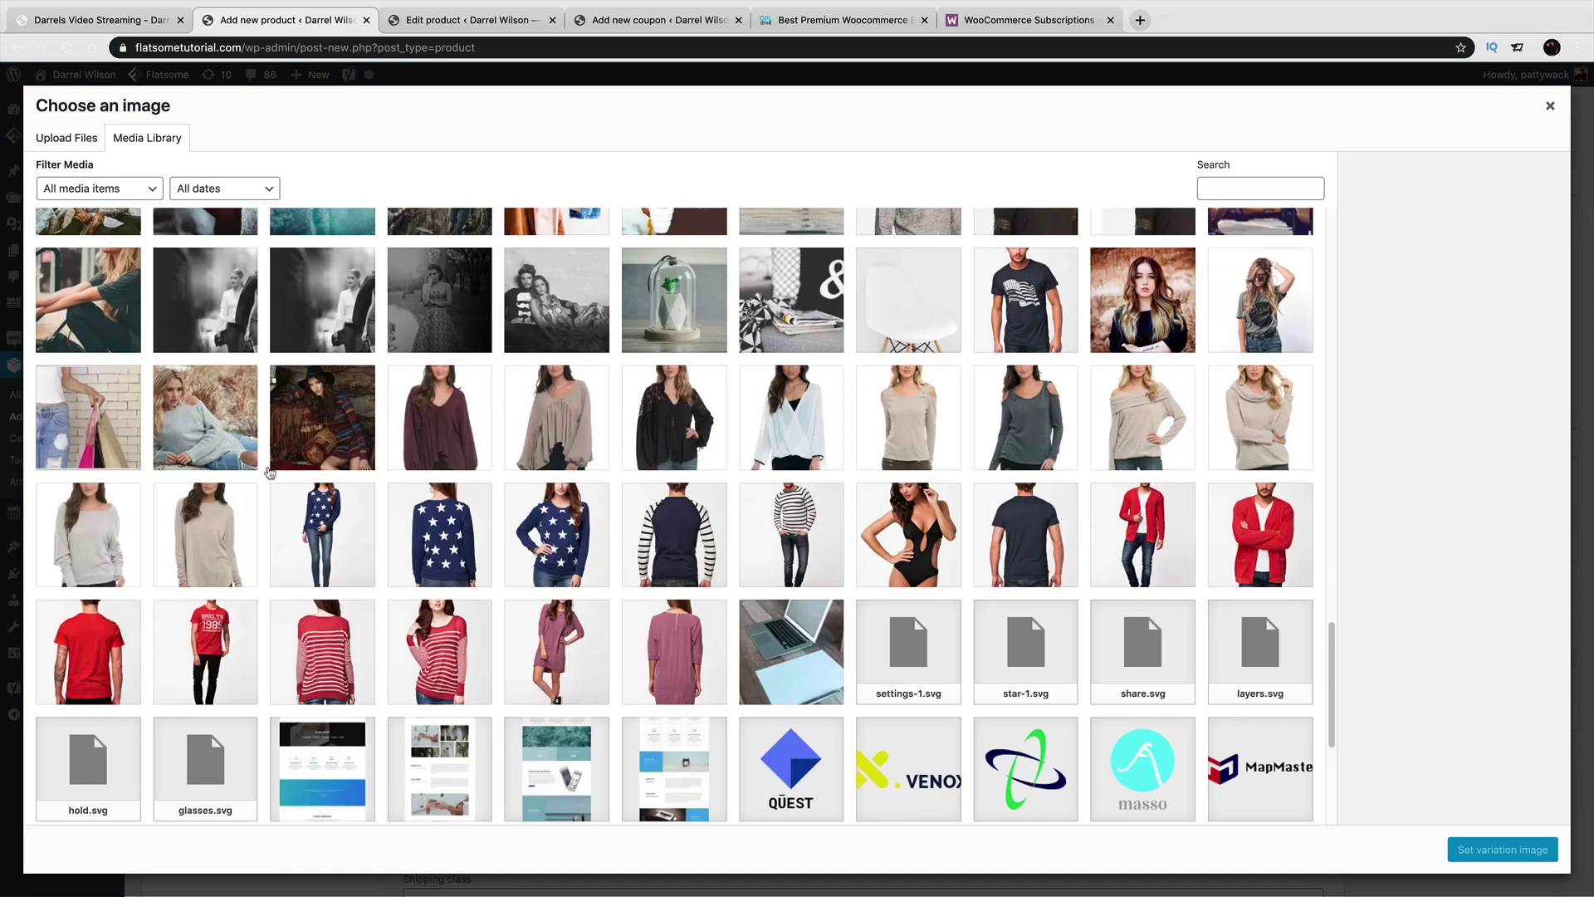
pyautogui.scroll(-3, 267, 491)
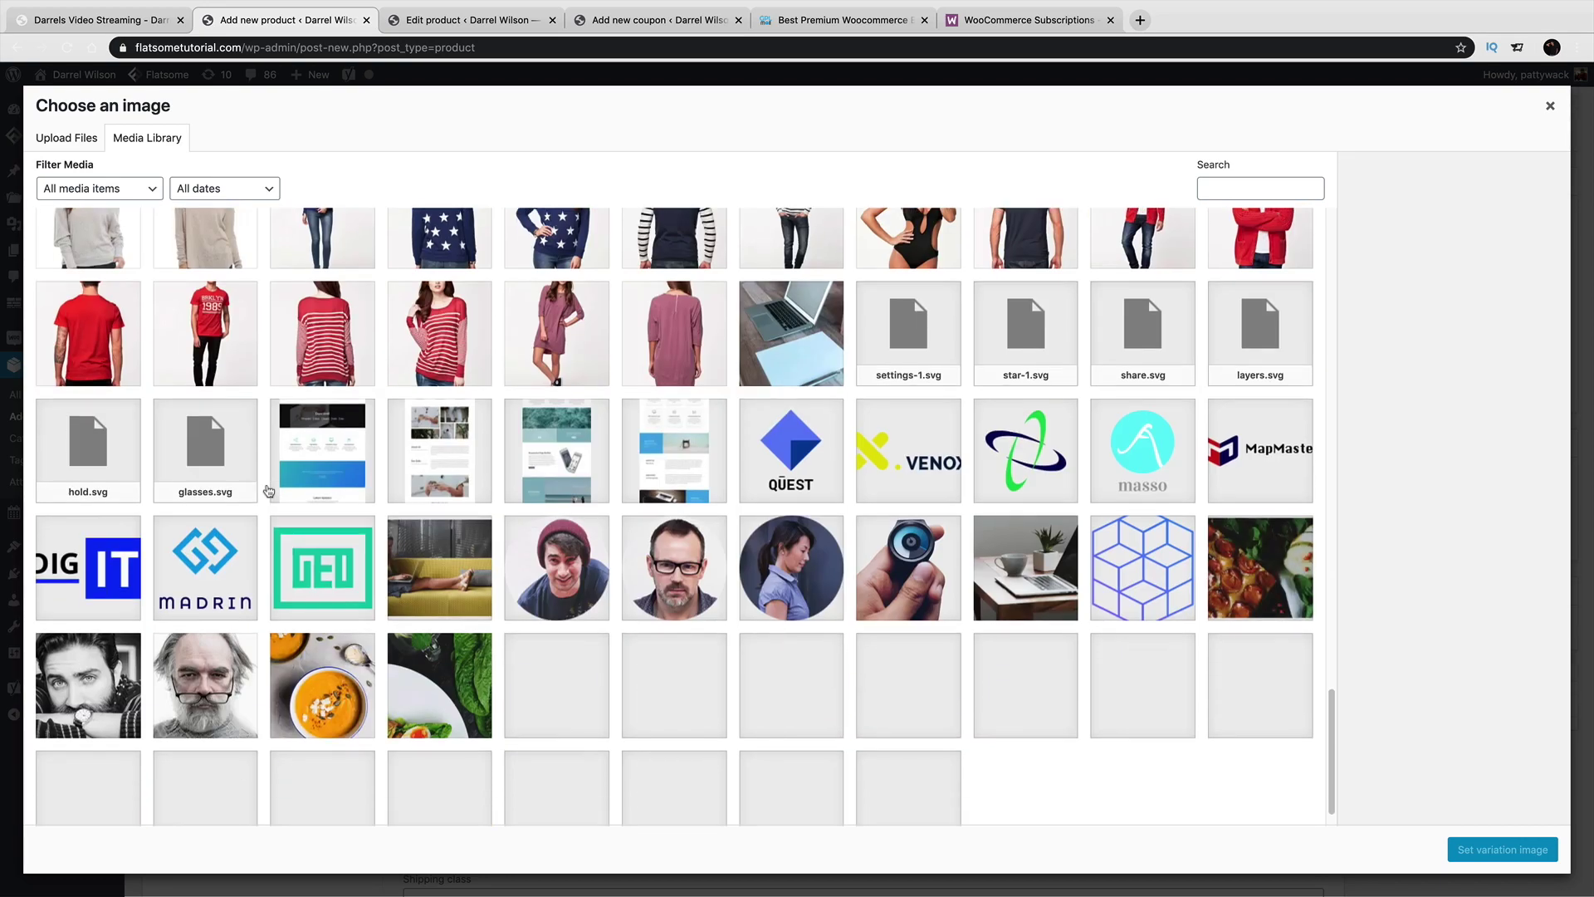
pyautogui.click(578, 571)
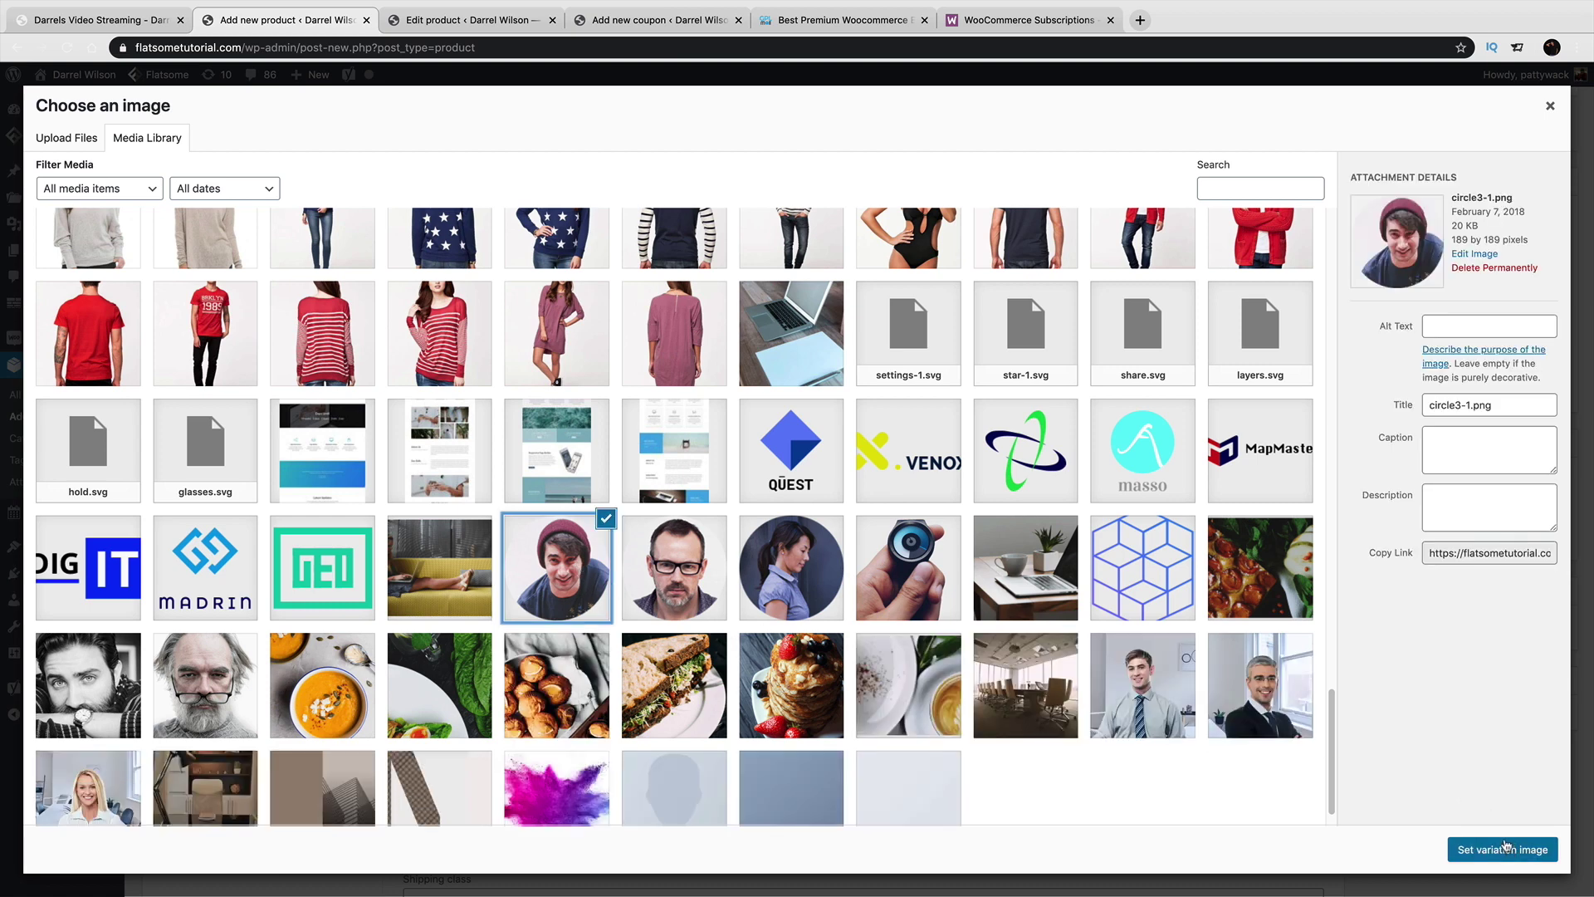
pyautogui.scroll(-1, 1104, 676)
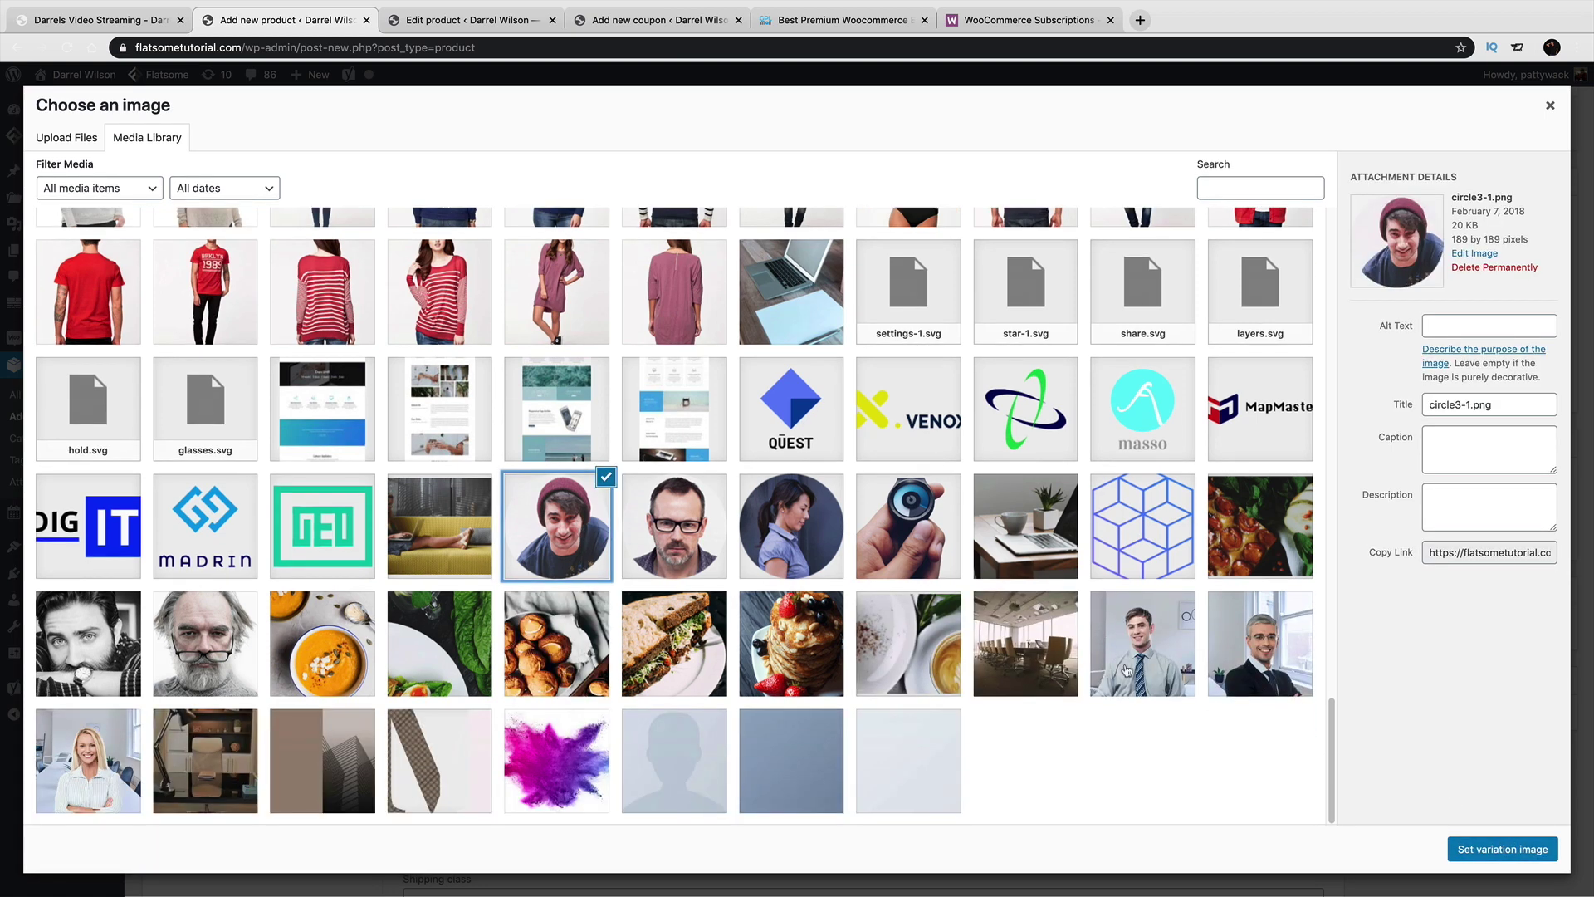
pyautogui.click(1127, 670)
pyautogui.click(1467, 854)
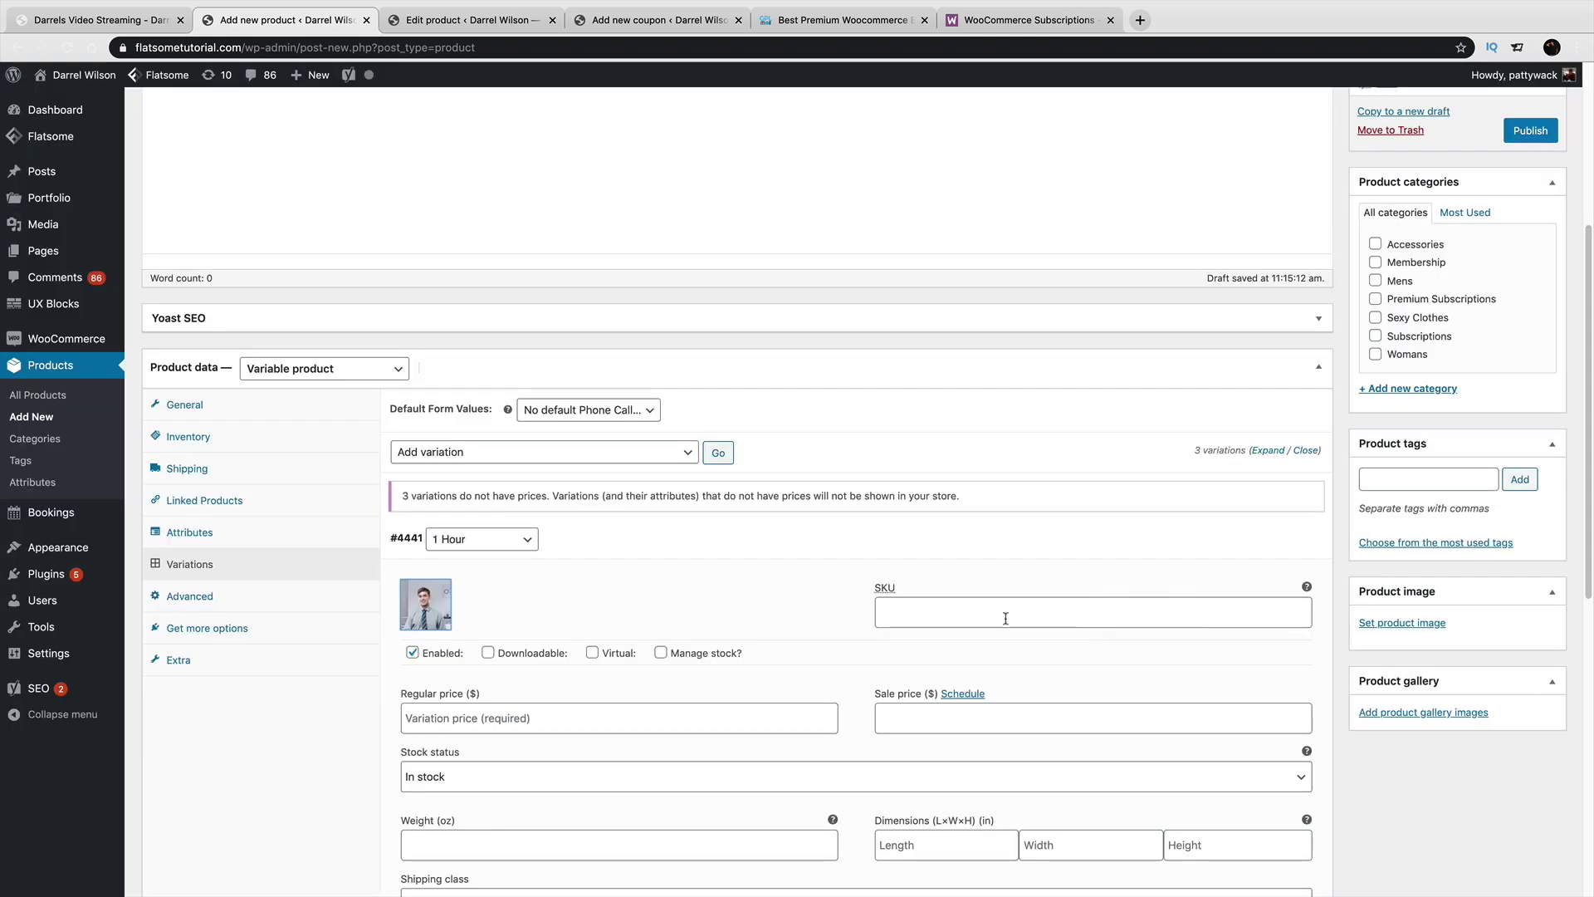
# Set the 1 Hour variation's regular price to $100, mark it as virtual and collapse its settings.
pyautogui.scroll(-2, 751, 569)
pyautogui.click(607, 623)
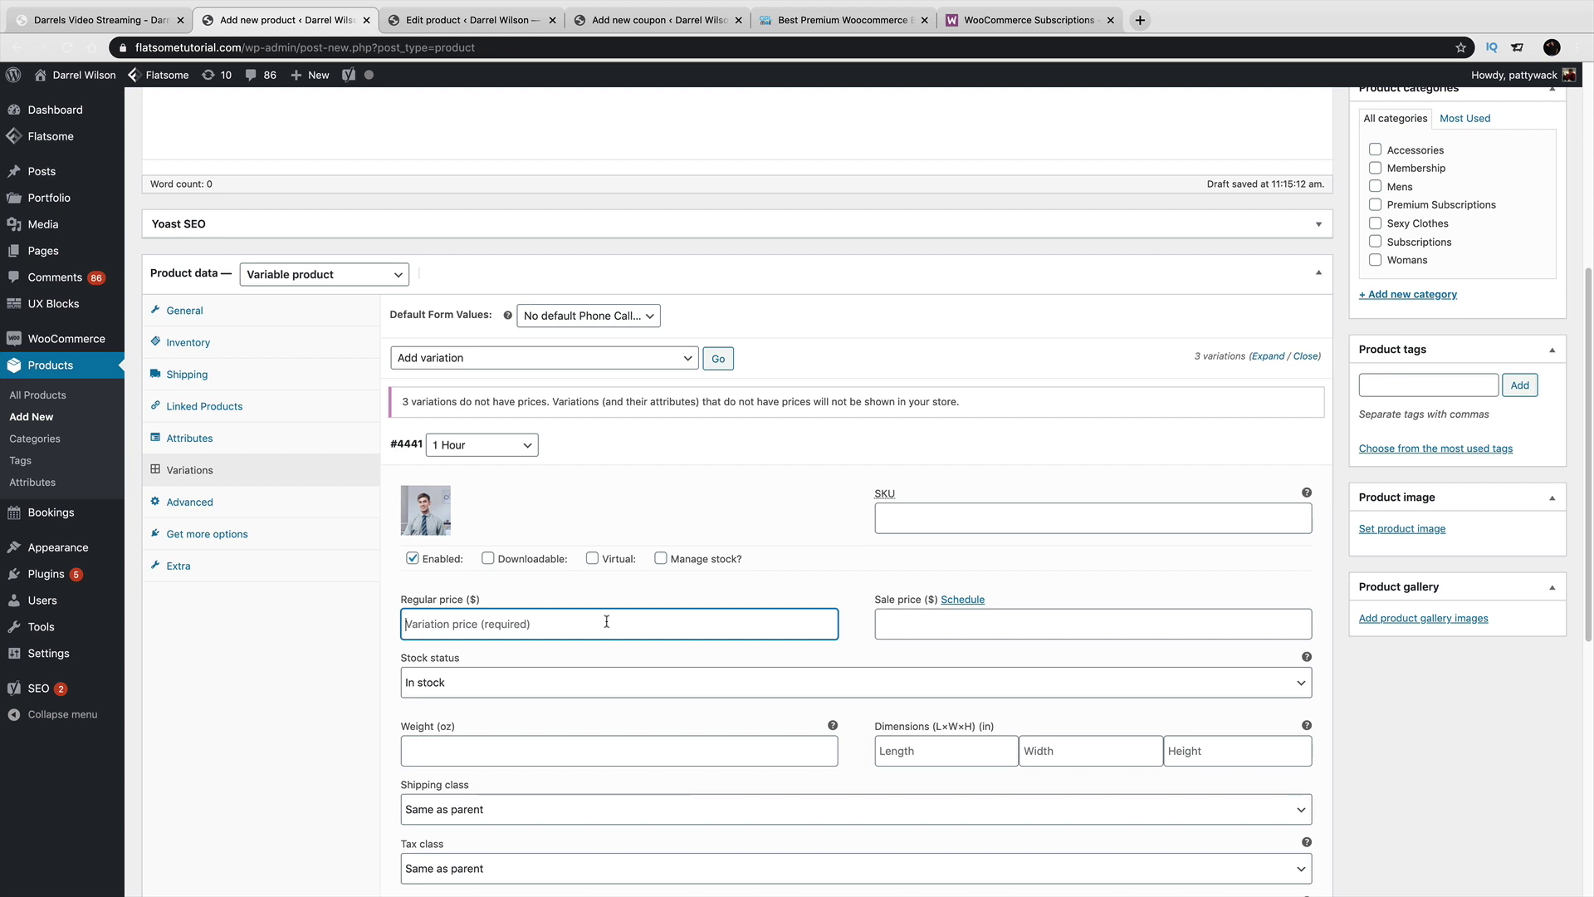
pyautogui.write('100')
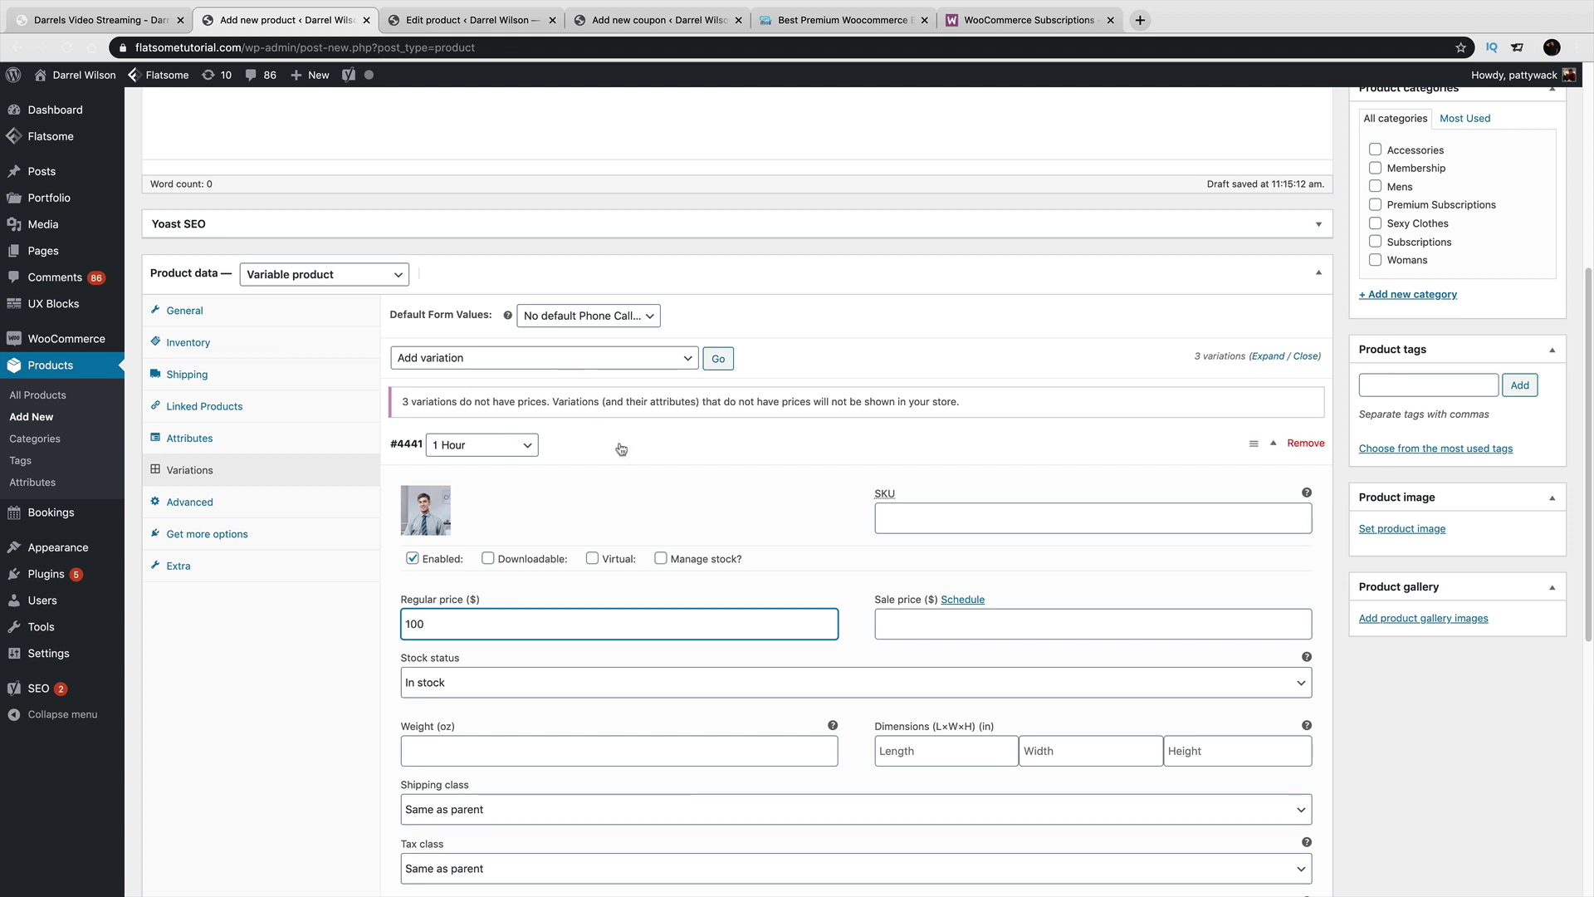
pyautogui.scroll(-1, 597, 568)
pyautogui.scroll(2, 597, 567)
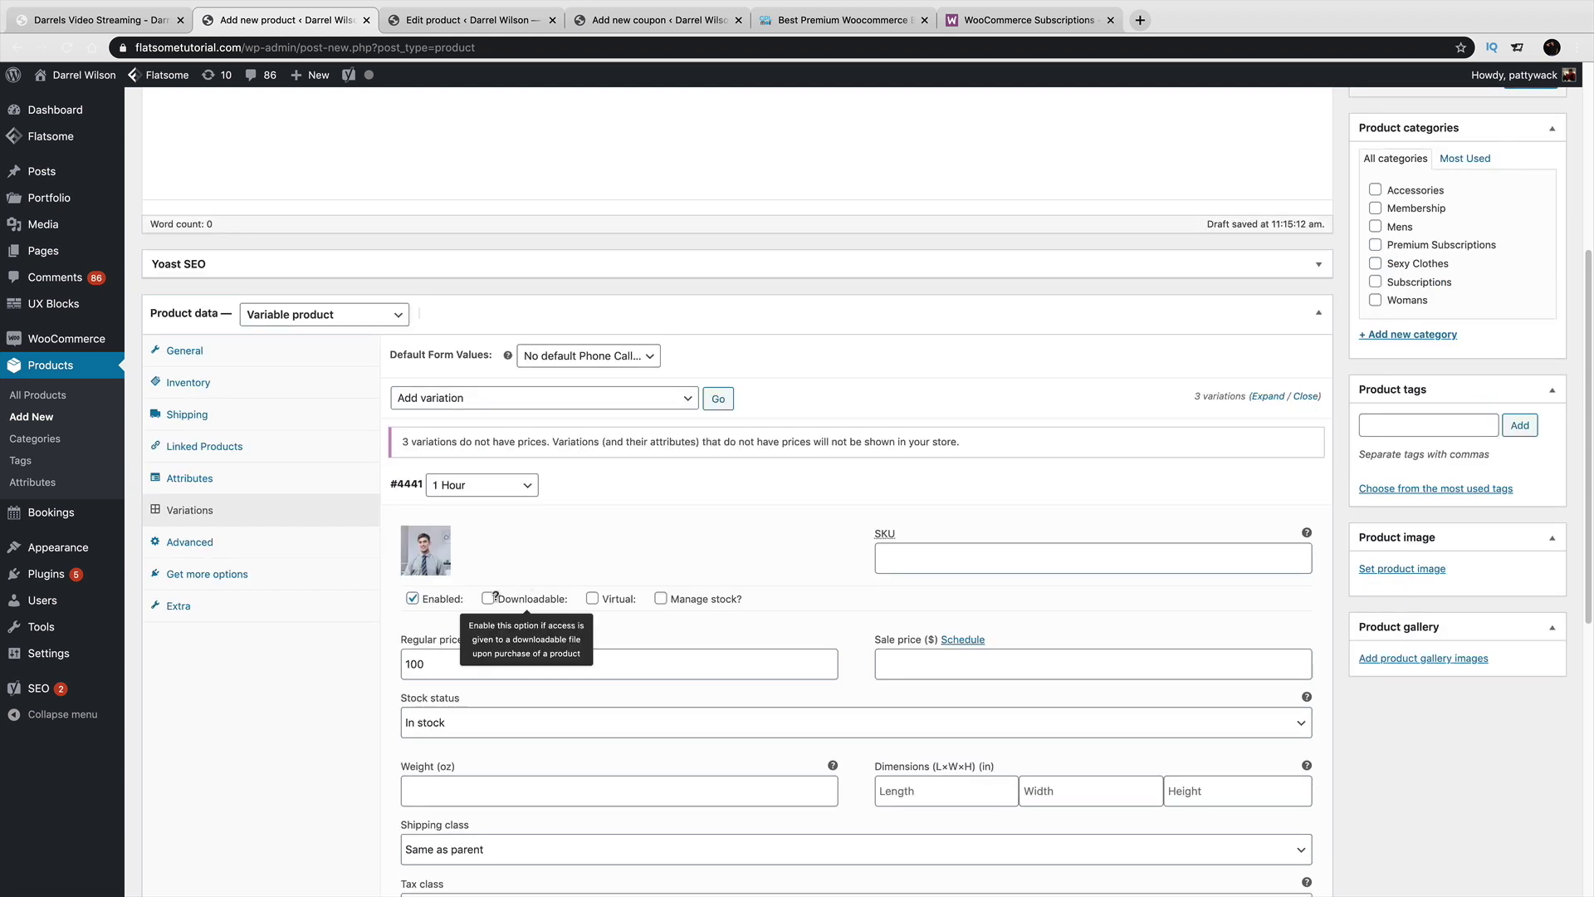
pyautogui.click(593, 600)
pyautogui.scroll(-5, 676, 565)
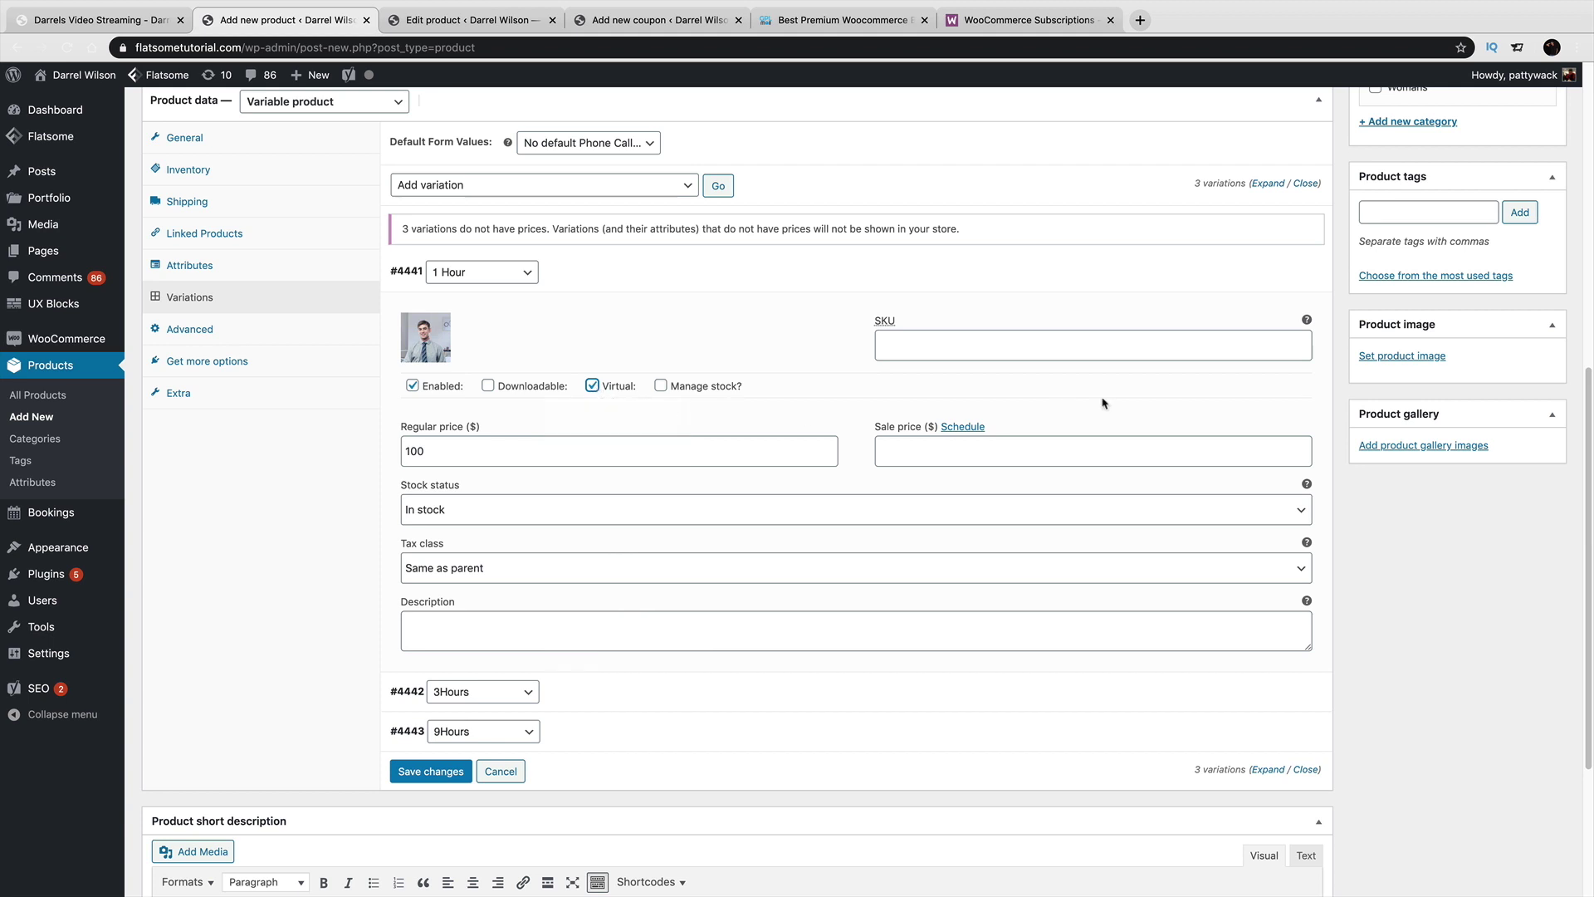
pyautogui.moveTo(1287, 281)
pyautogui.click(1273, 274)
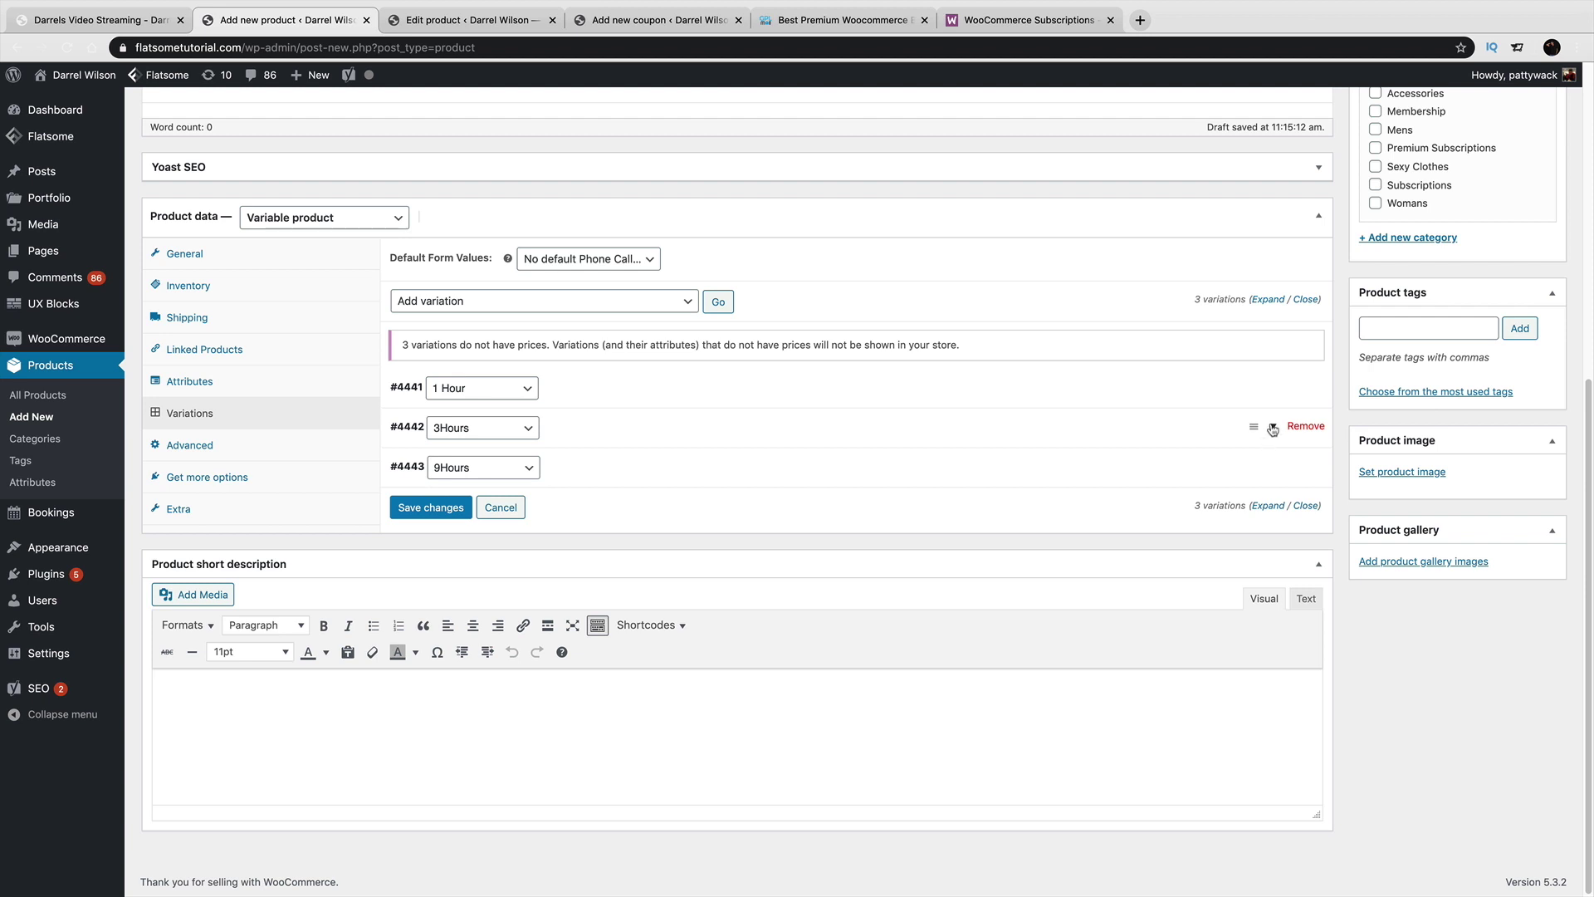
# Set the 3Hours variation's image to the media library photo of the grey-haired man in a dark suit.
pyautogui.click(1275, 429)
pyautogui.scroll(-3, 1146, 442)
pyautogui.click(418, 401)
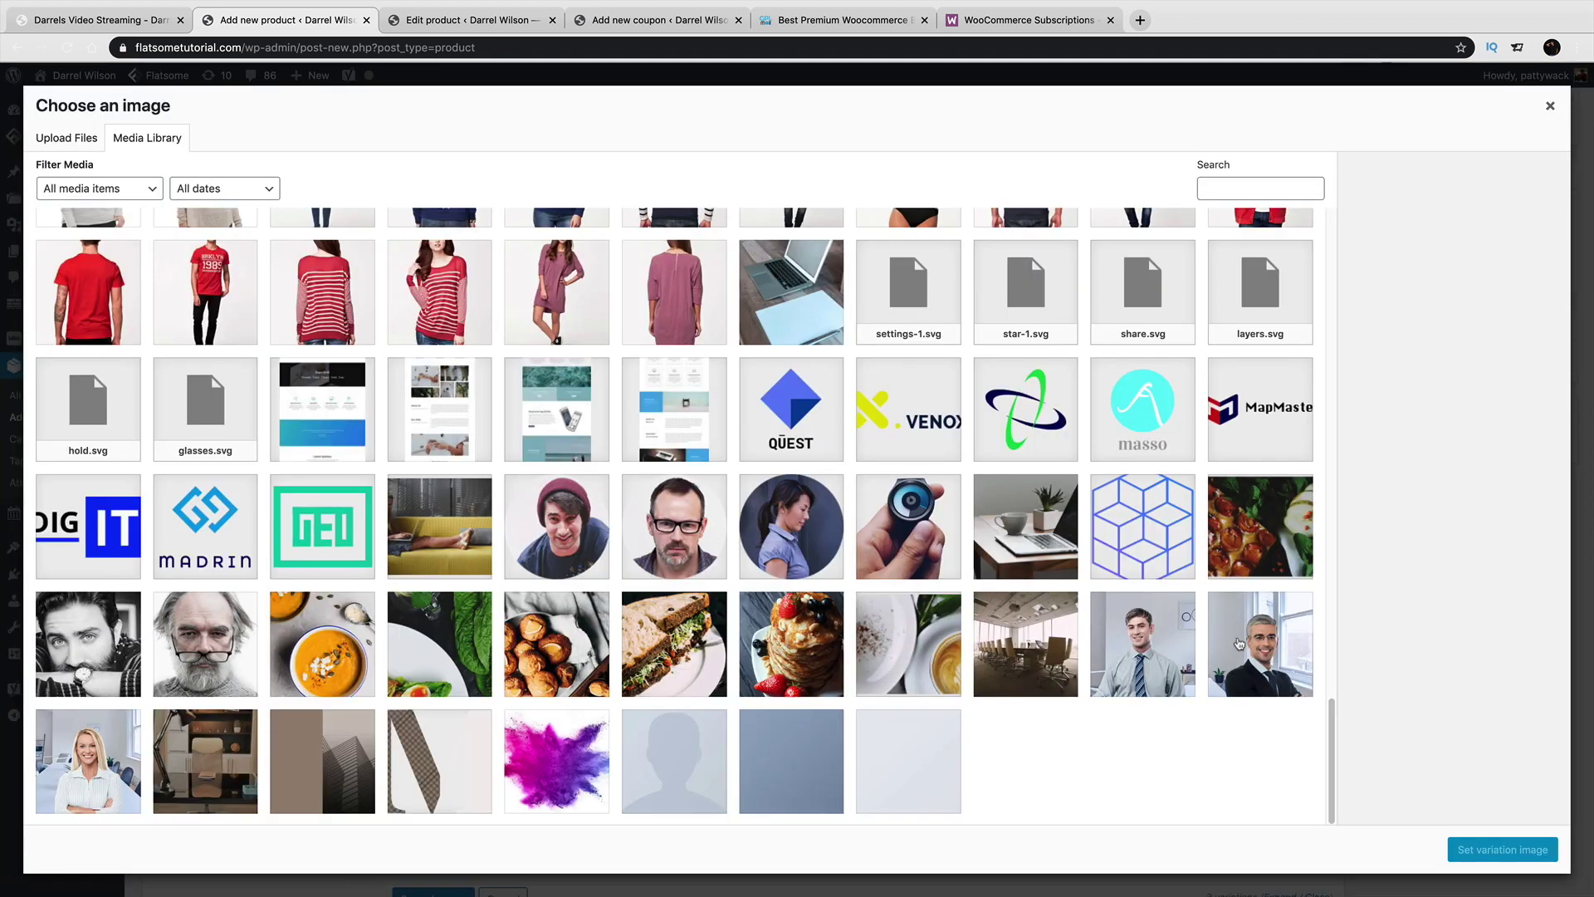
pyautogui.click(1260, 654)
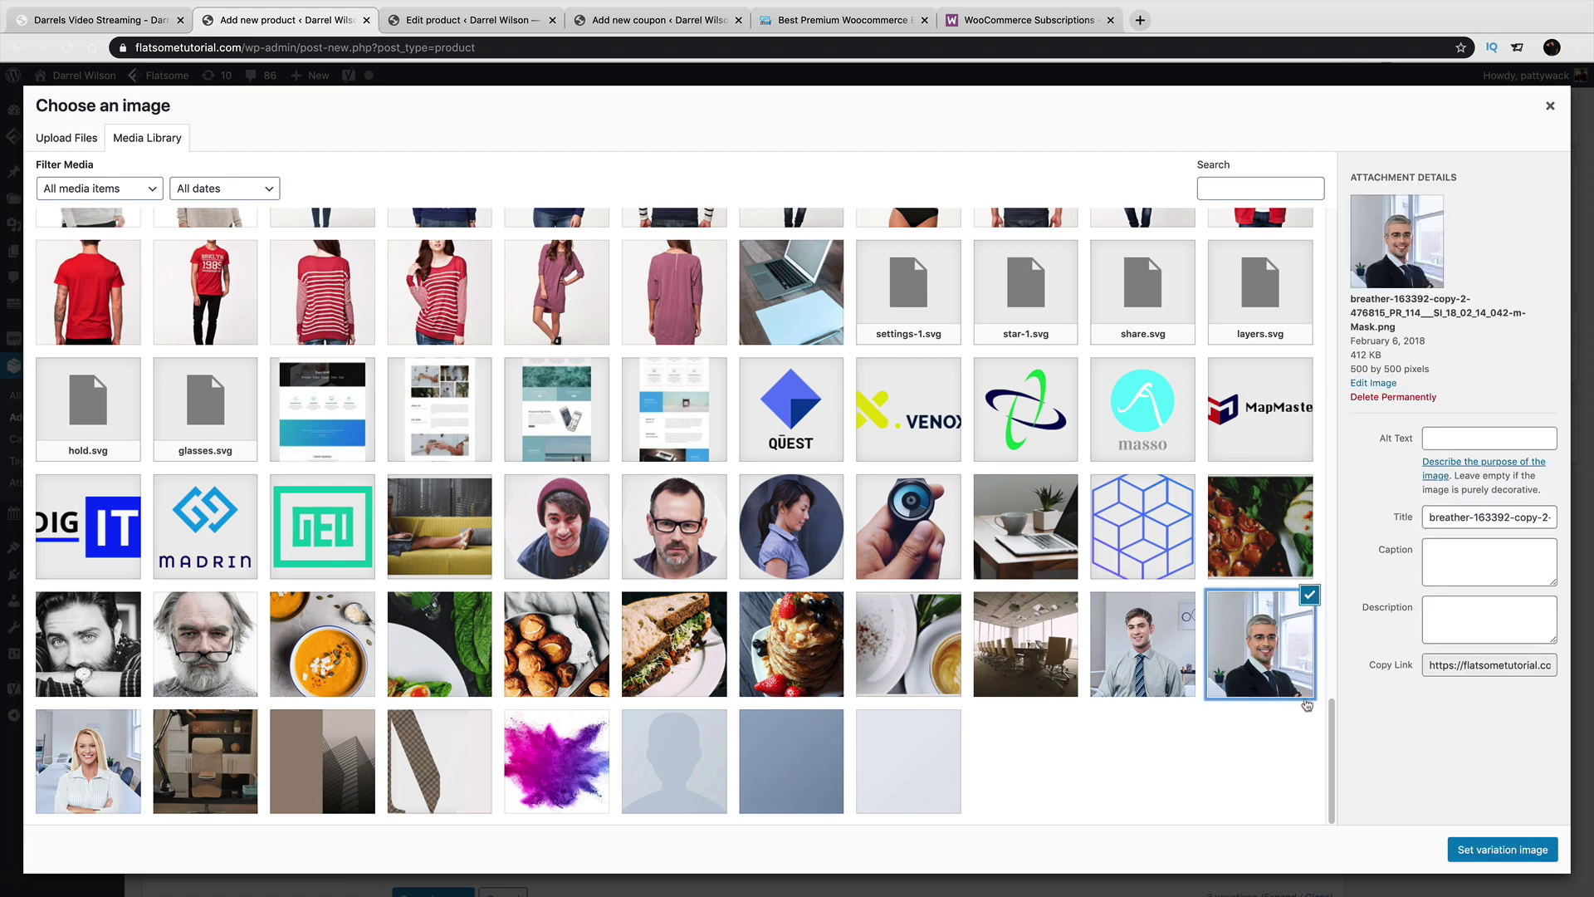
pyautogui.click(1503, 849)
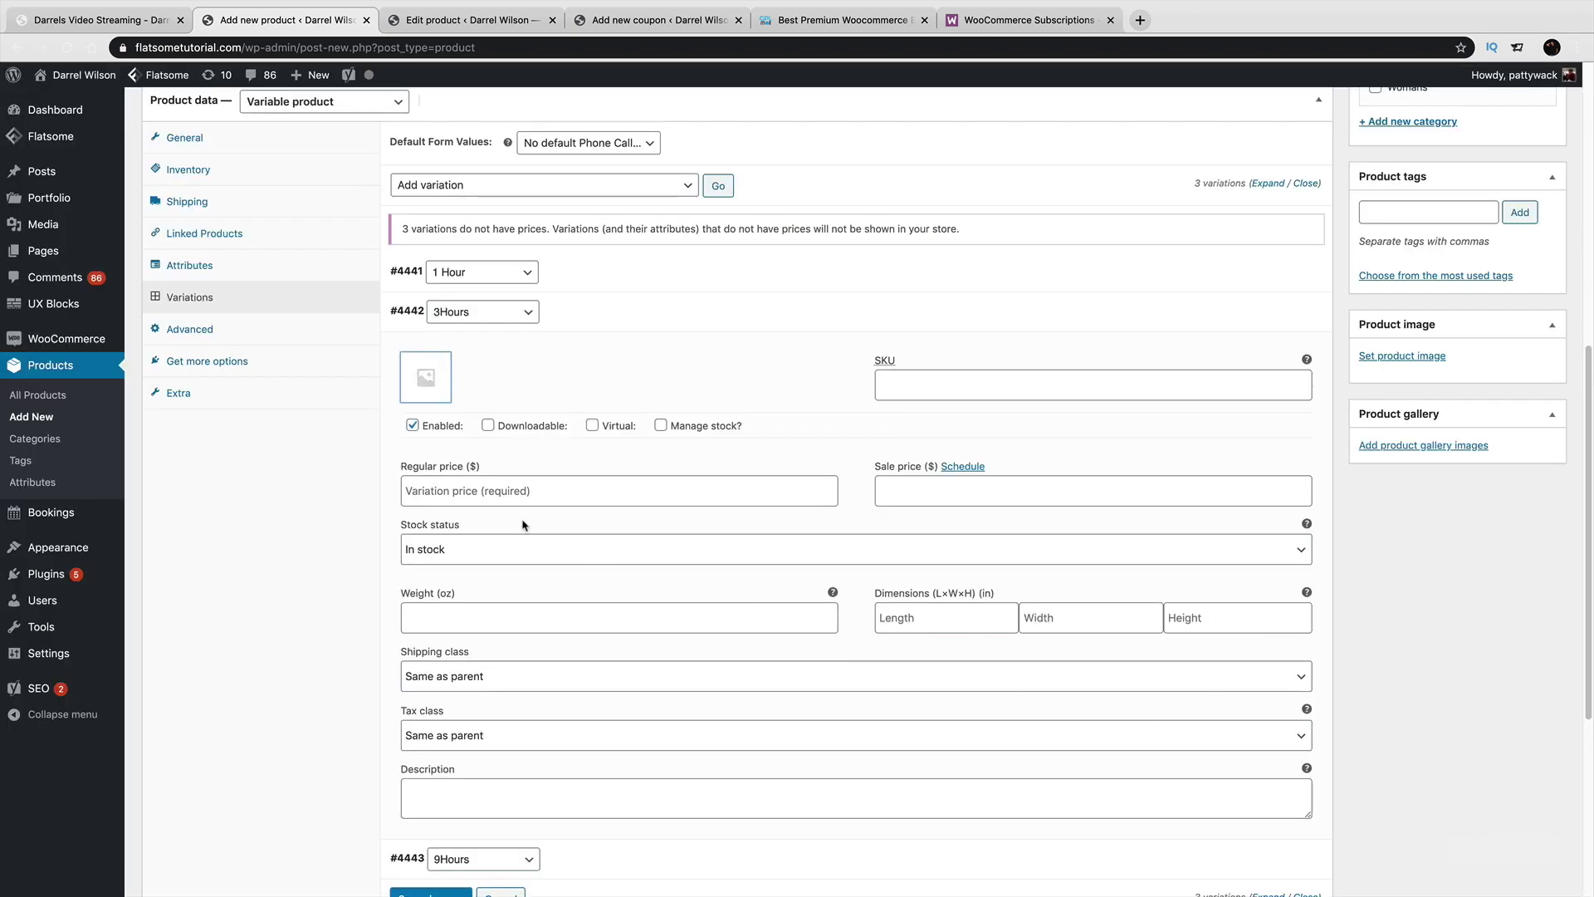
# Set the 3Hours variation's regular price to $300, mark it as virtual and collapse its settings.
pyautogui.click(550, 485)
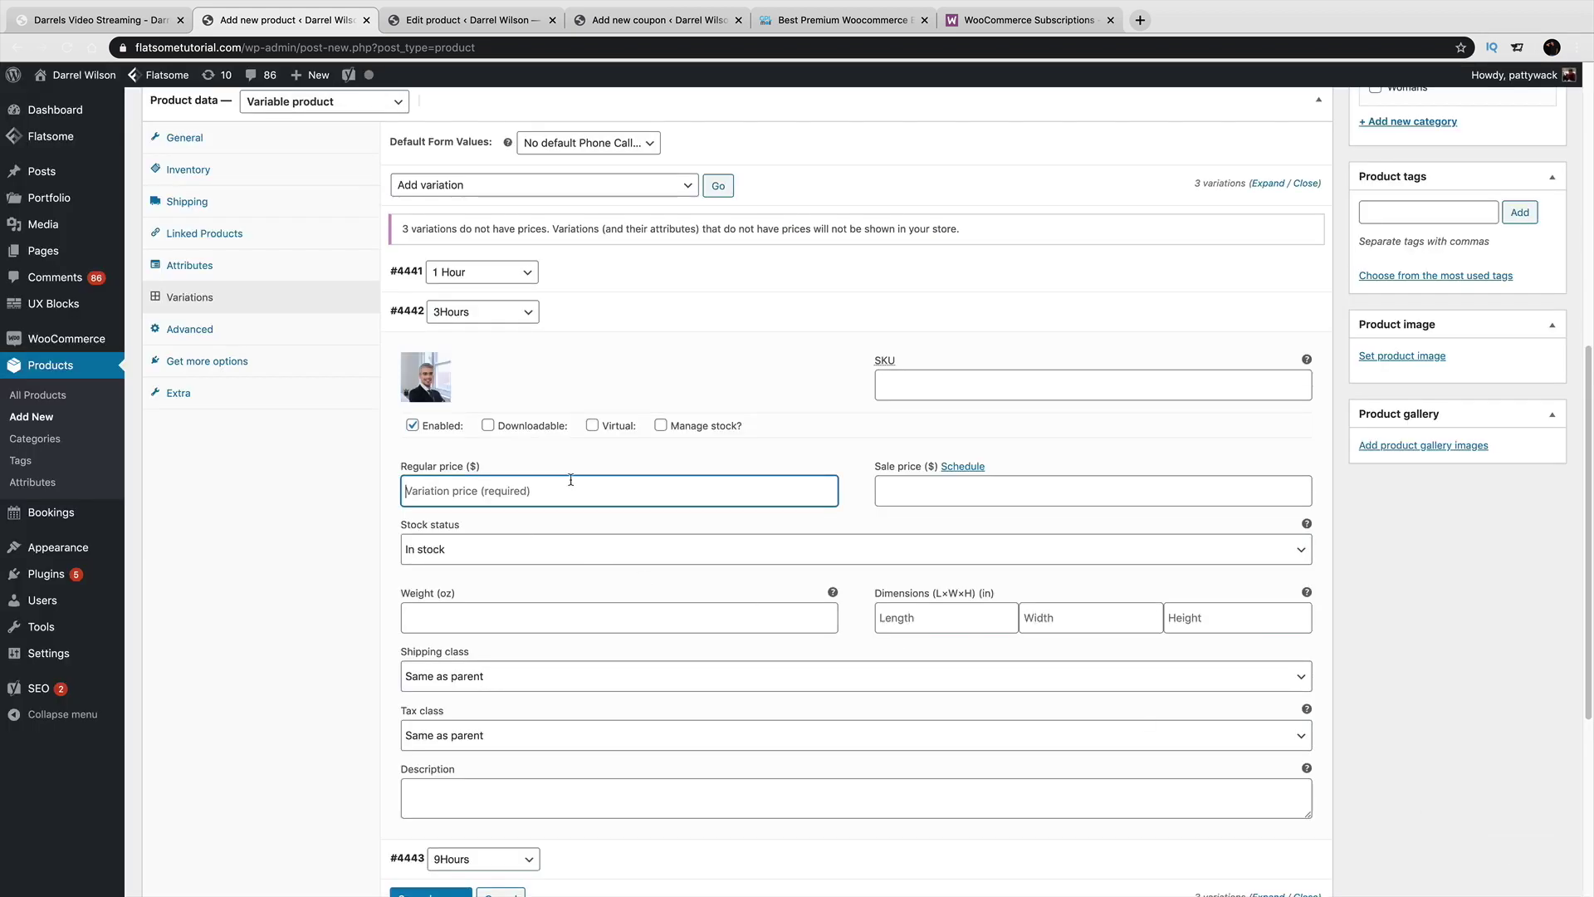
pyautogui.write('300')
pyautogui.click(593, 426)
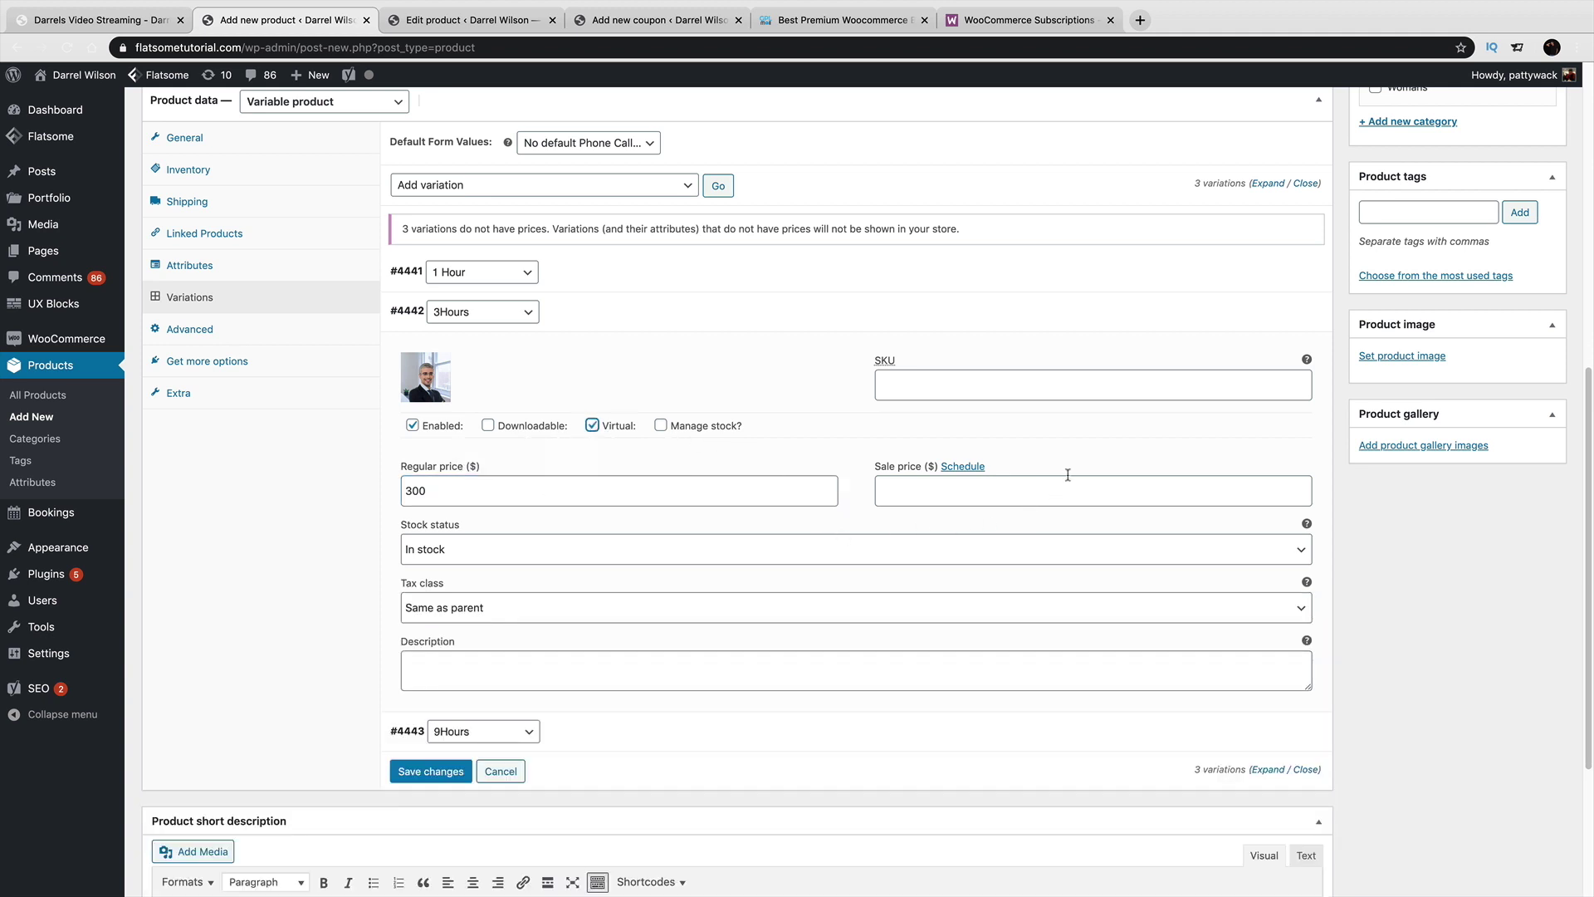
pyautogui.click(1274, 319)
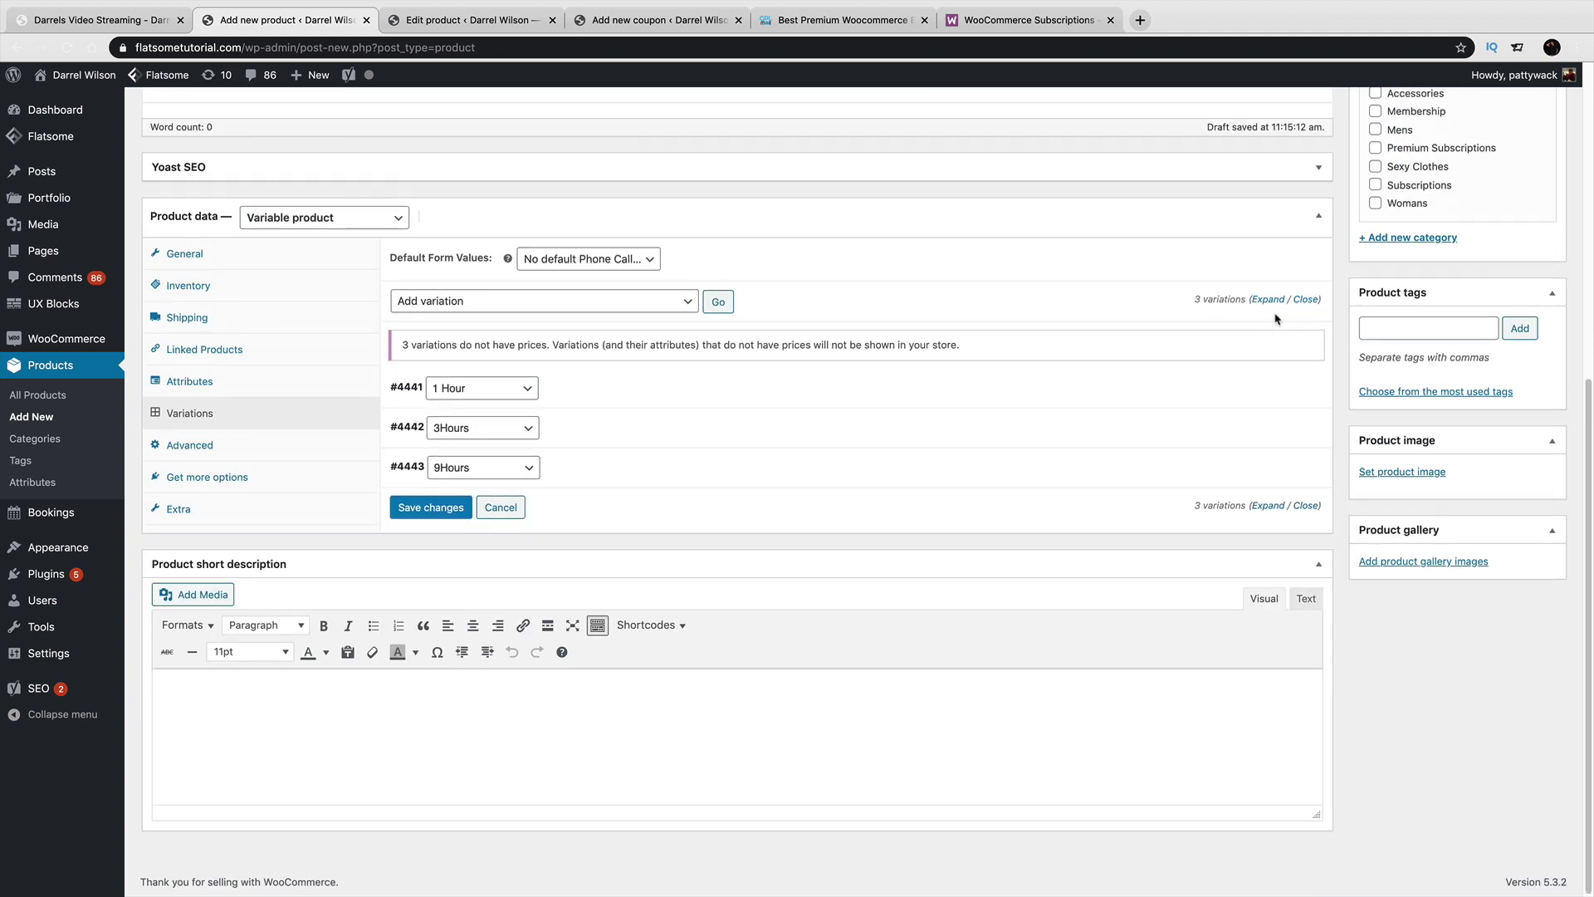
# Give the 9Hours variation the photo of the blonde woman in white and a regular price of $900.
pyautogui.click(1263, 465)
pyautogui.scroll(-2, 1229, 457)
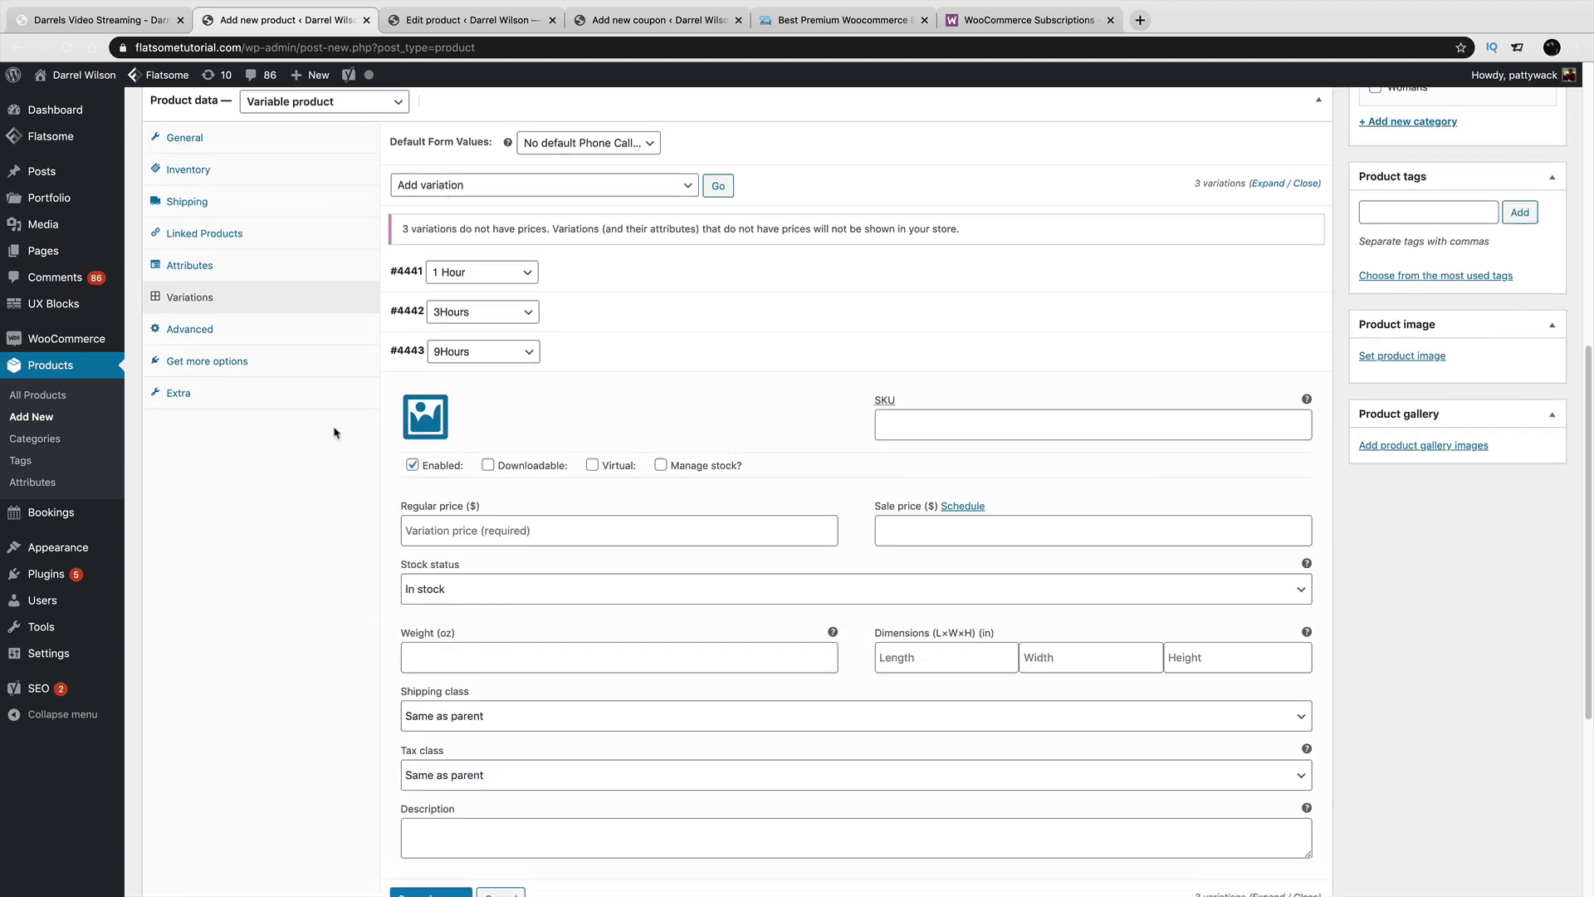
pyautogui.click(425, 416)
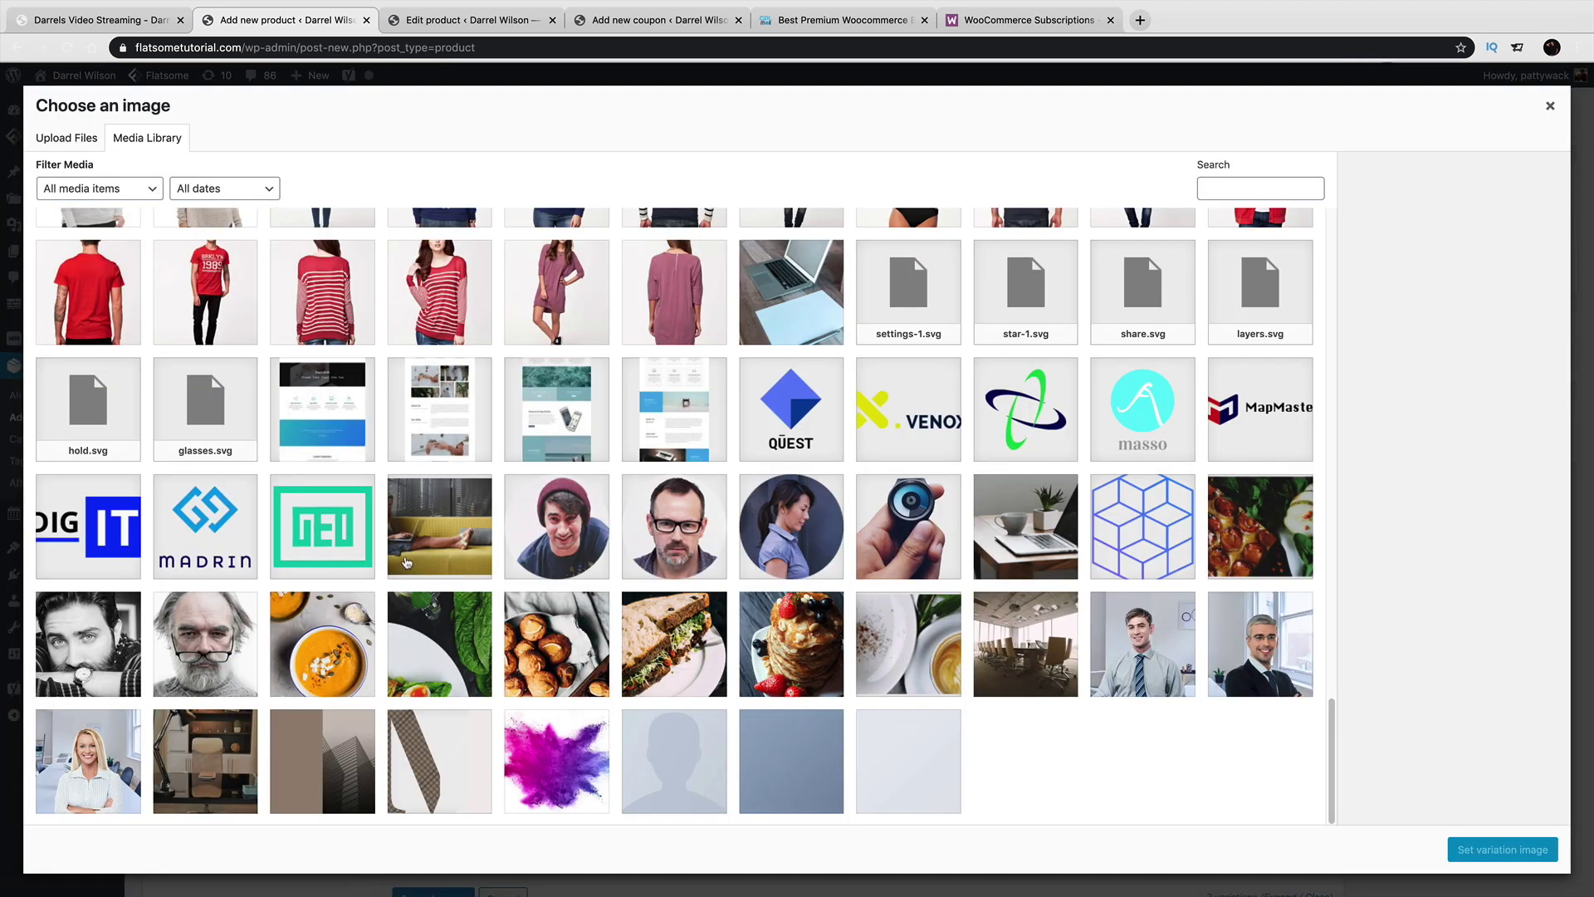
pyautogui.click(148, 748)
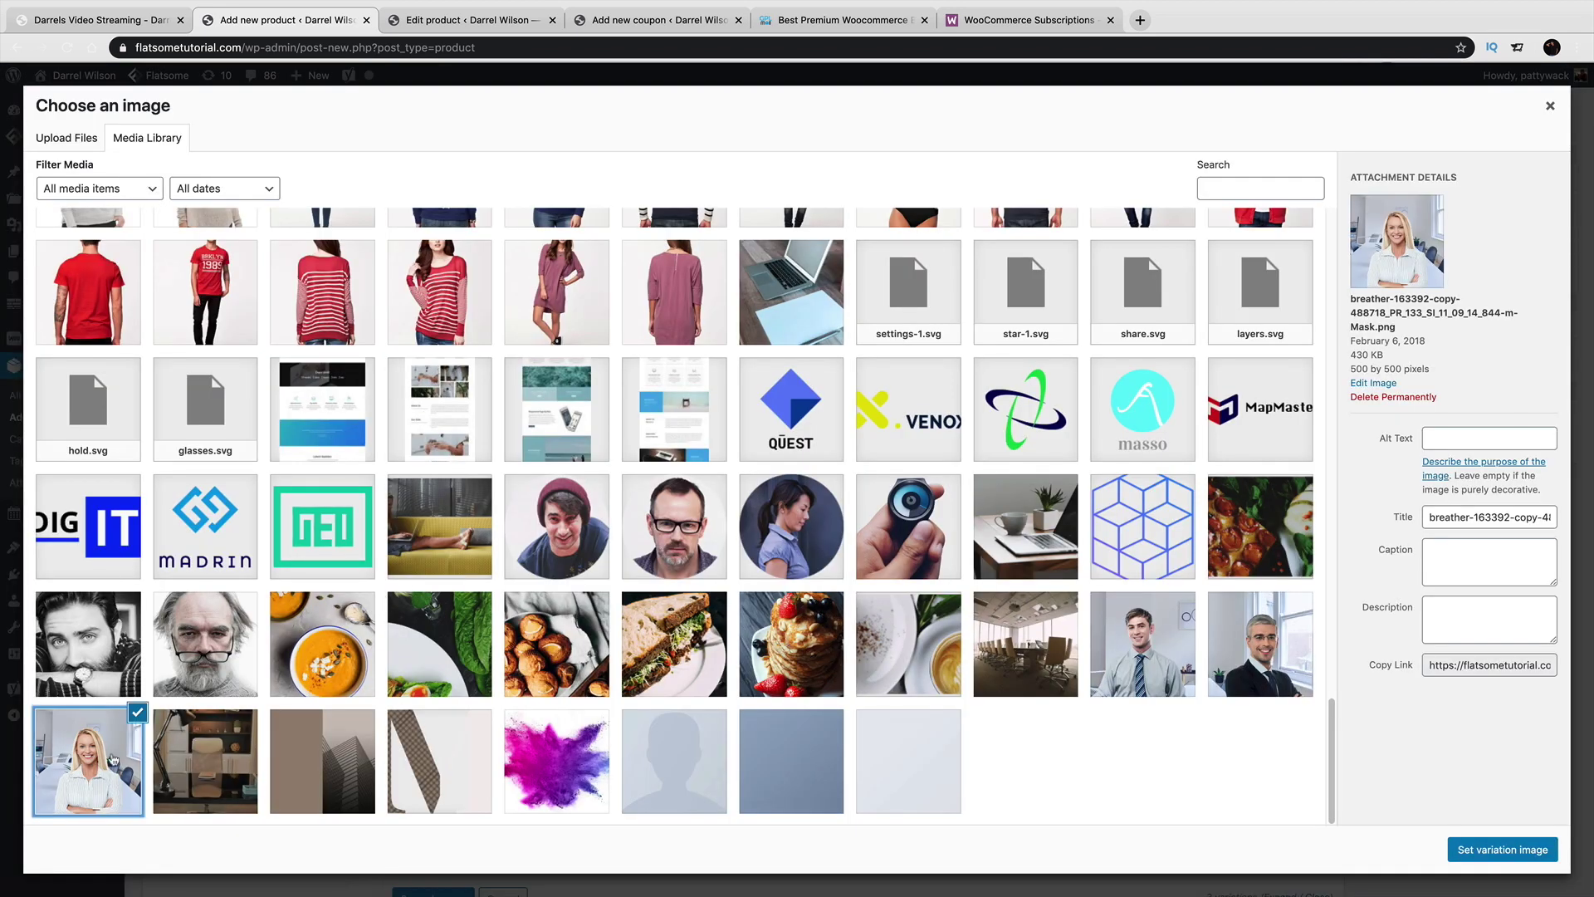
pyautogui.click(1532, 844)
pyautogui.click(606, 528)
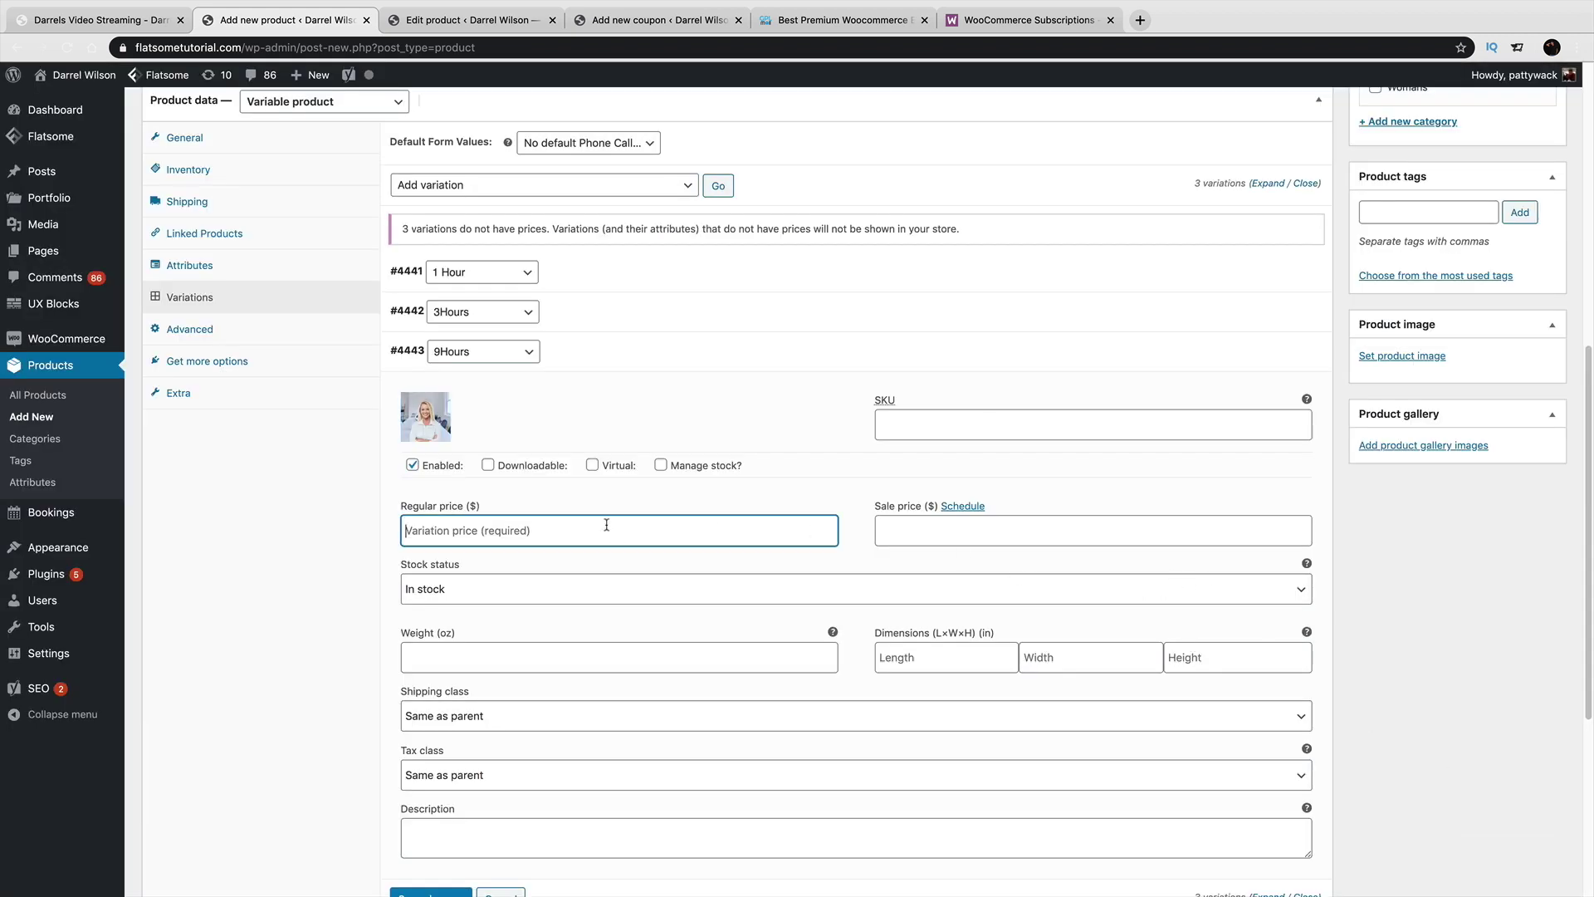
pyautogui.write('900')
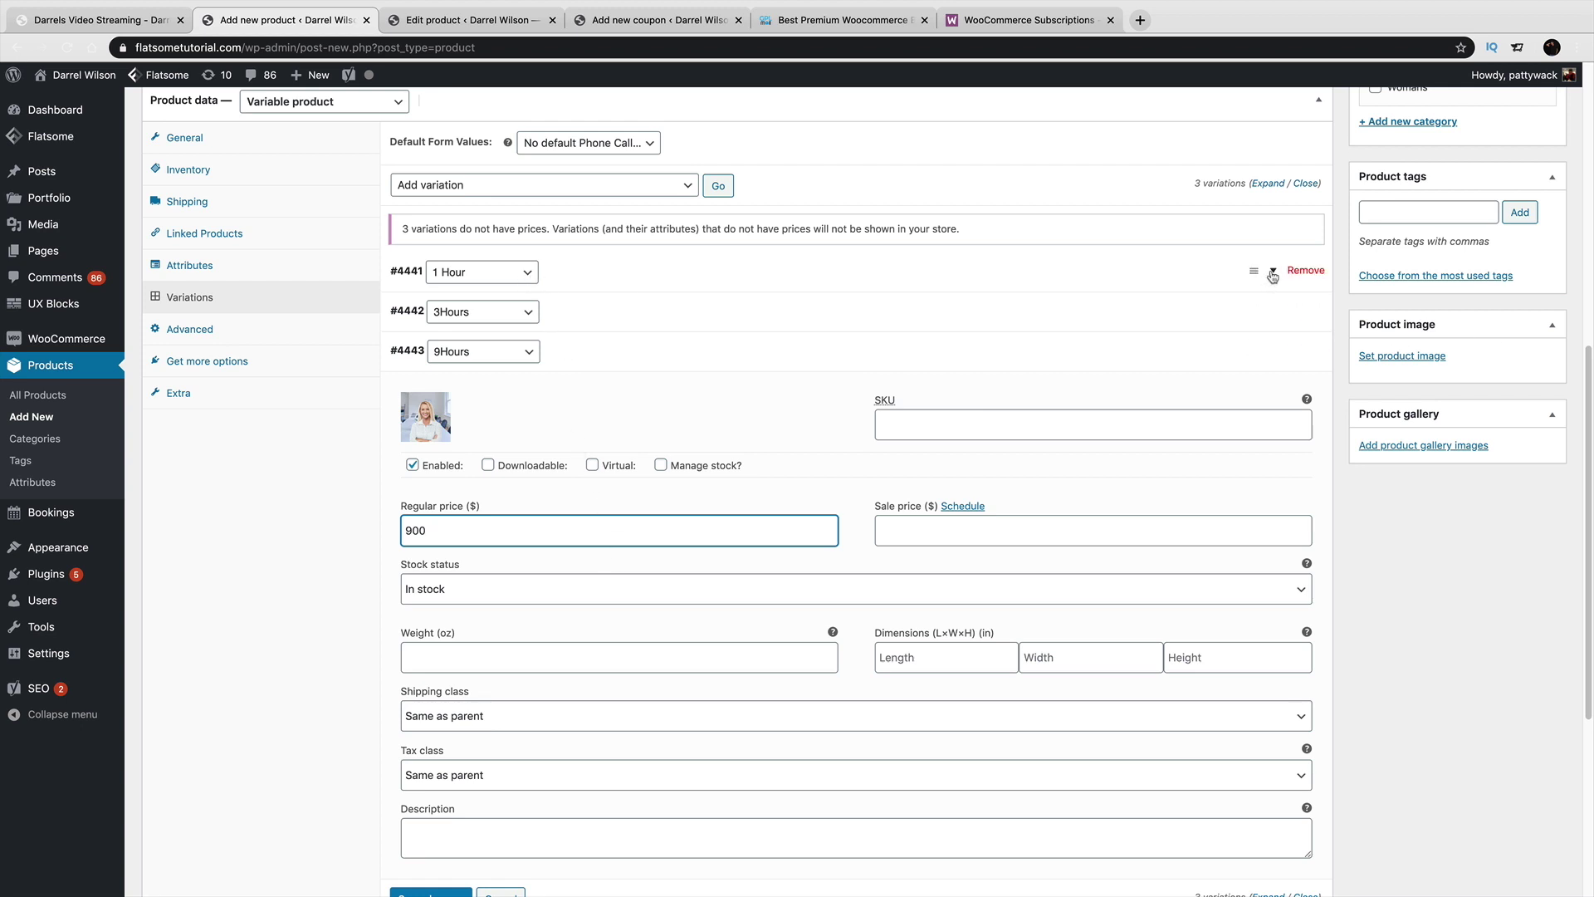
# Review the image, virtual option and price of the 1 Hour and 3Hours variations.
pyautogui.click(1273, 274)
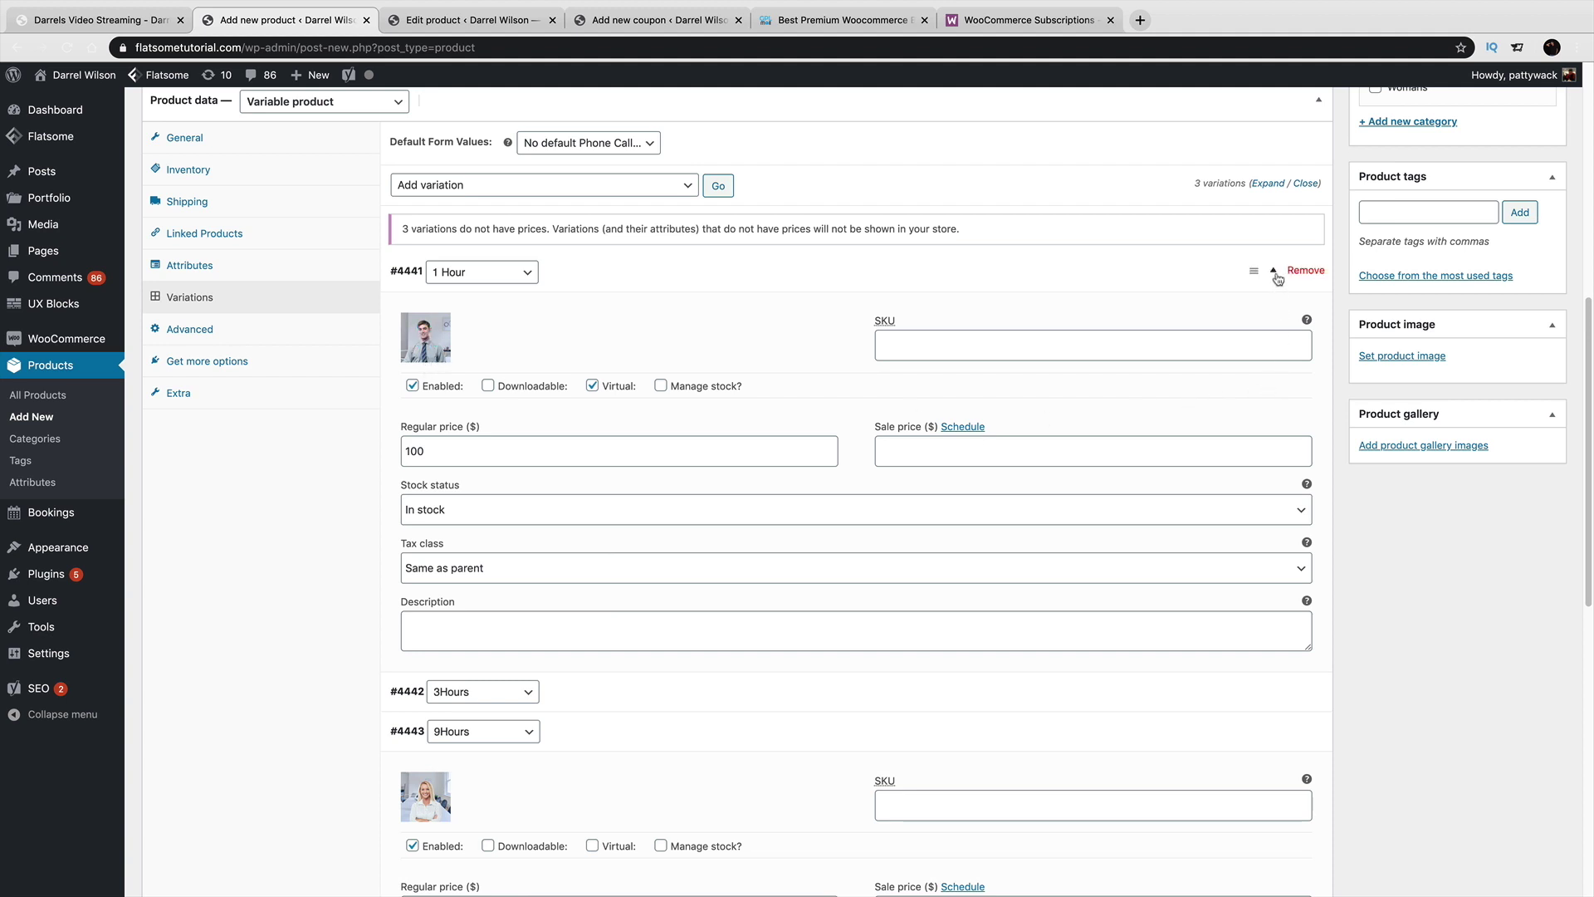
pyautogui.click(1275, 274)
pyautogui.click(1276, 354)
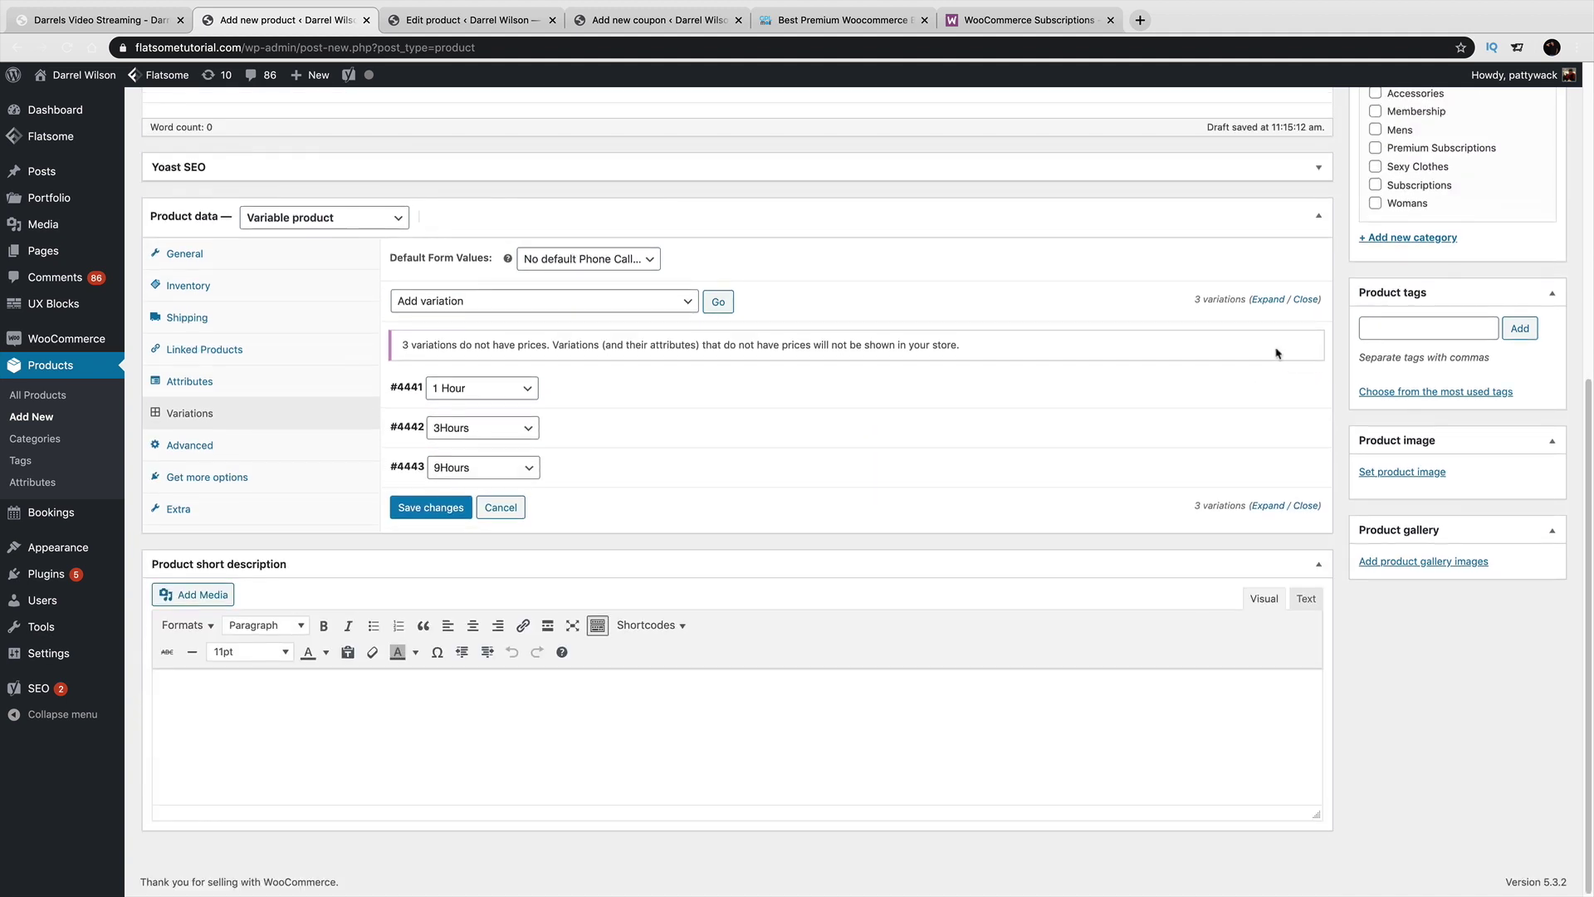
pyautogui.click(1279, 432)
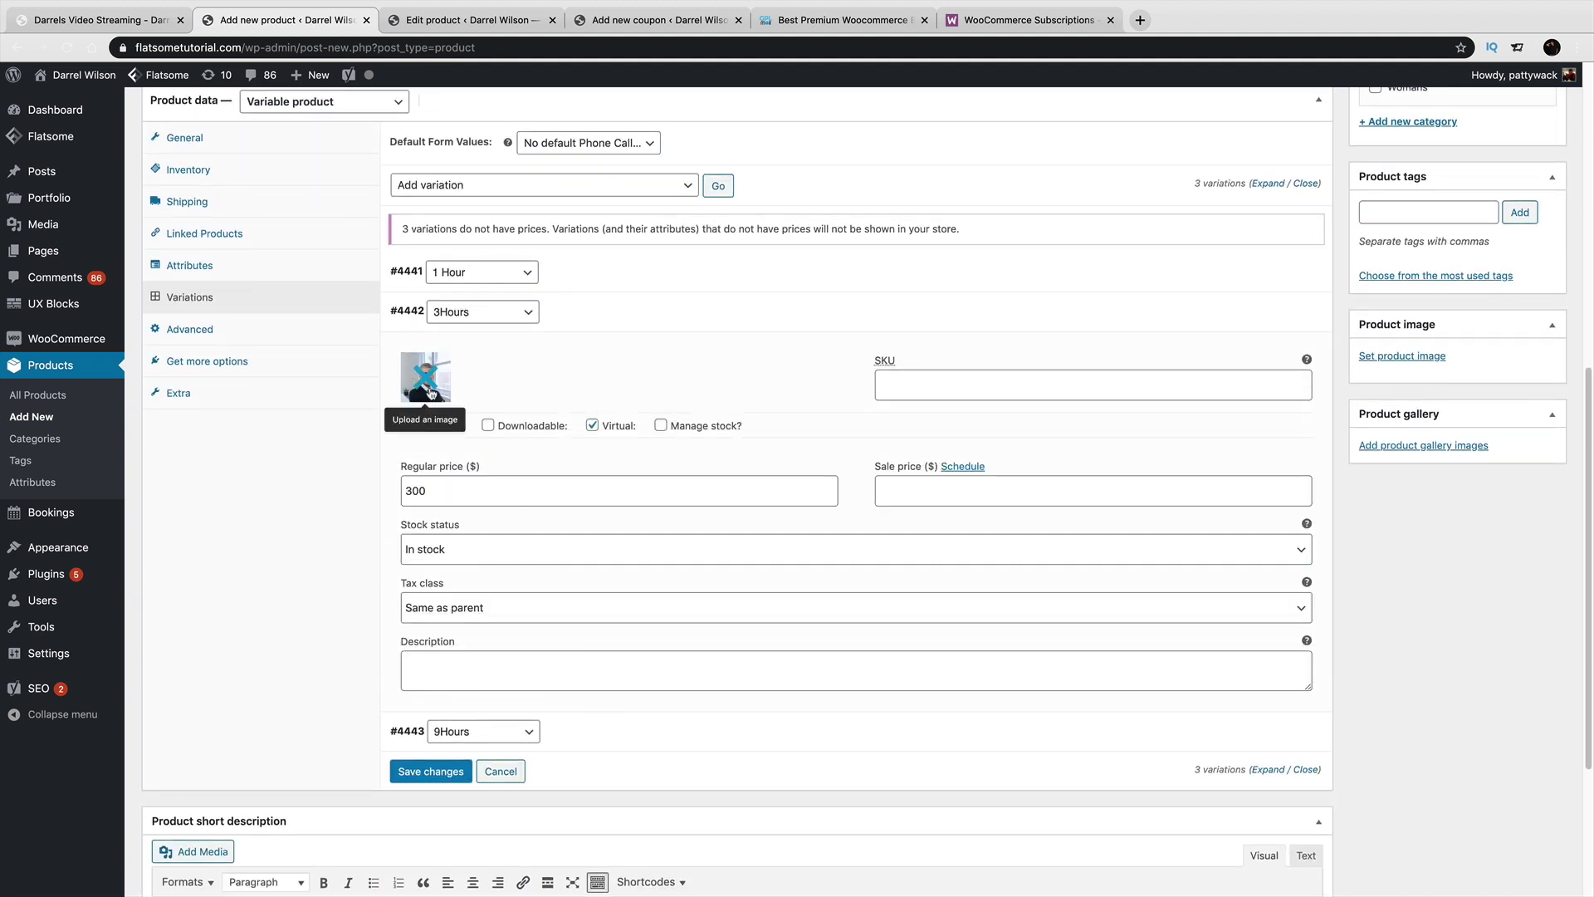
pyautogui.moveTo(1292, 335)
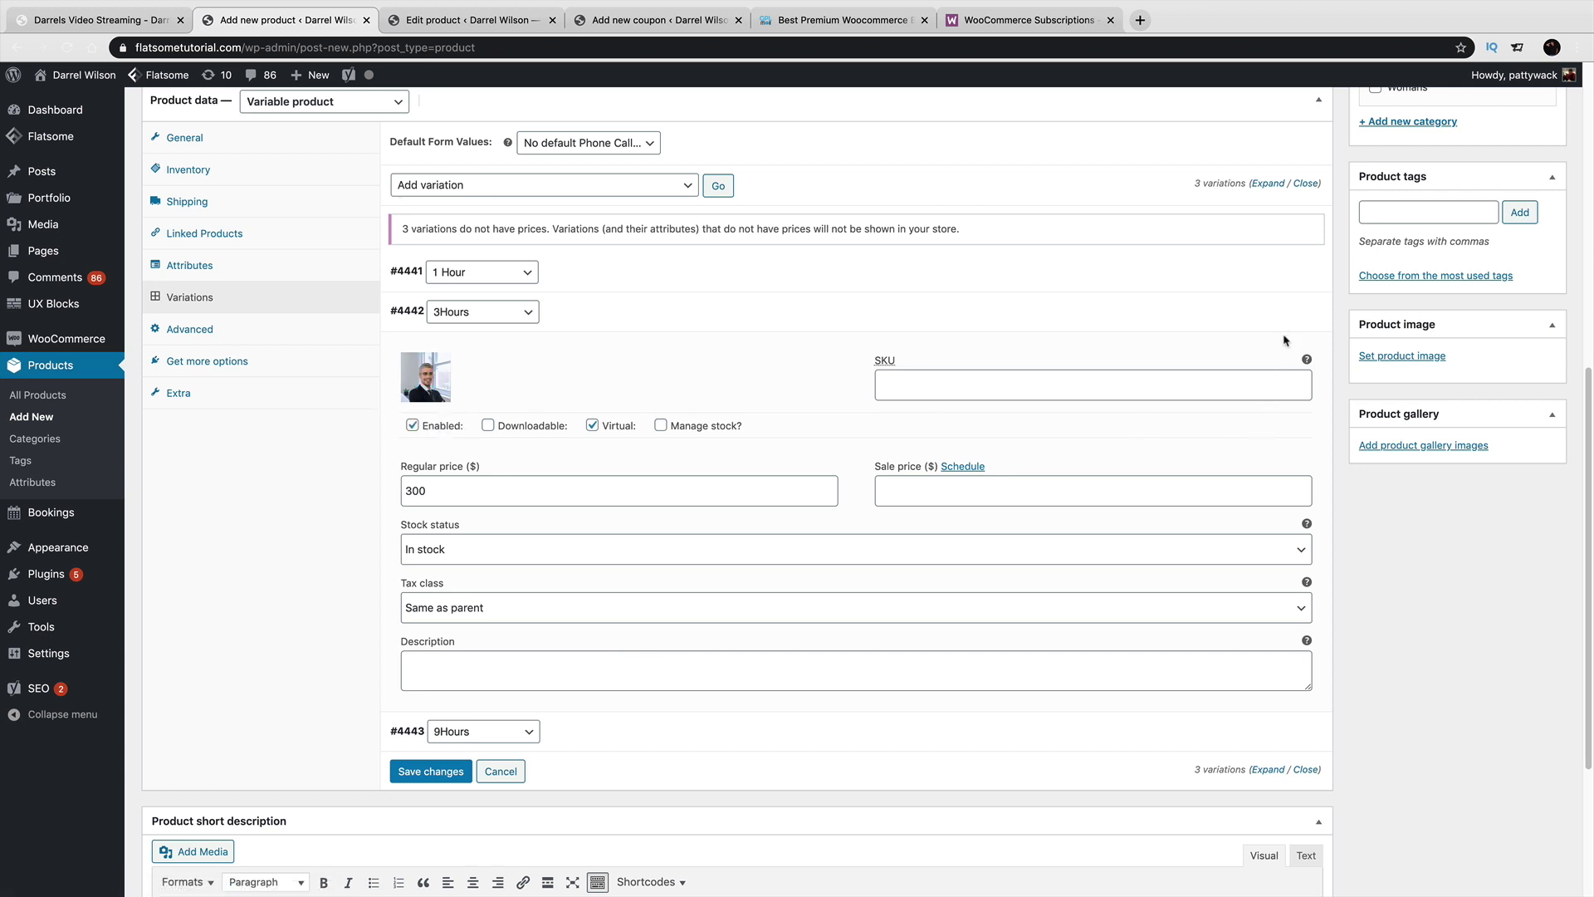
pyautogui.click(1275, 313)
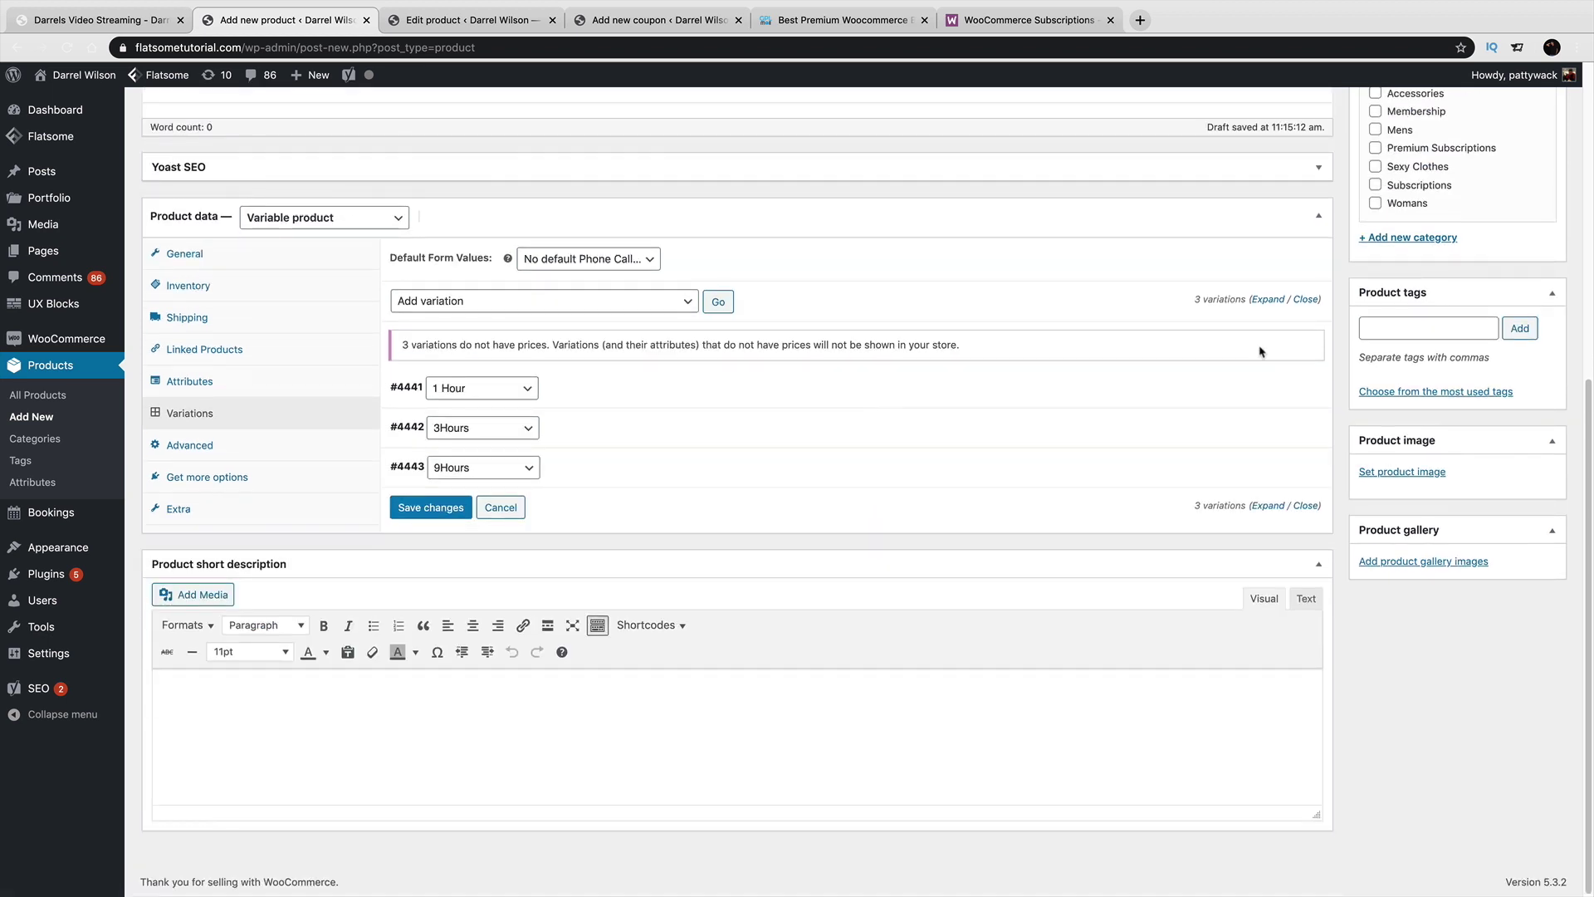
# Mark the 9Hours variation as virtual and save the changes to the variations.
pyautogui.click(1274, 462)
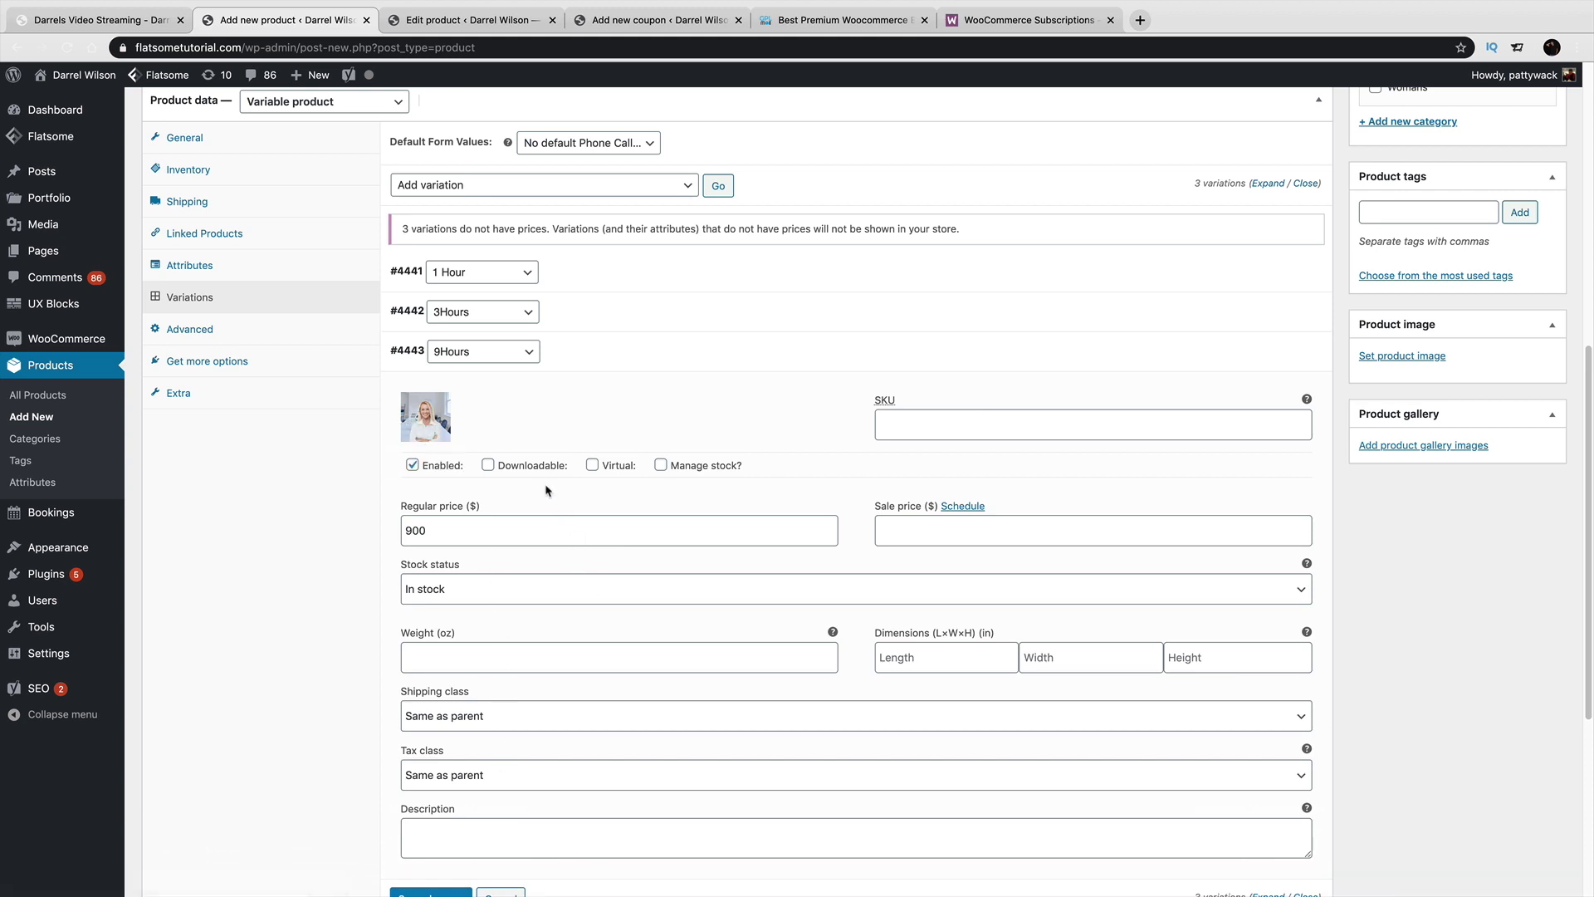
pyautogui.click(592, 465)
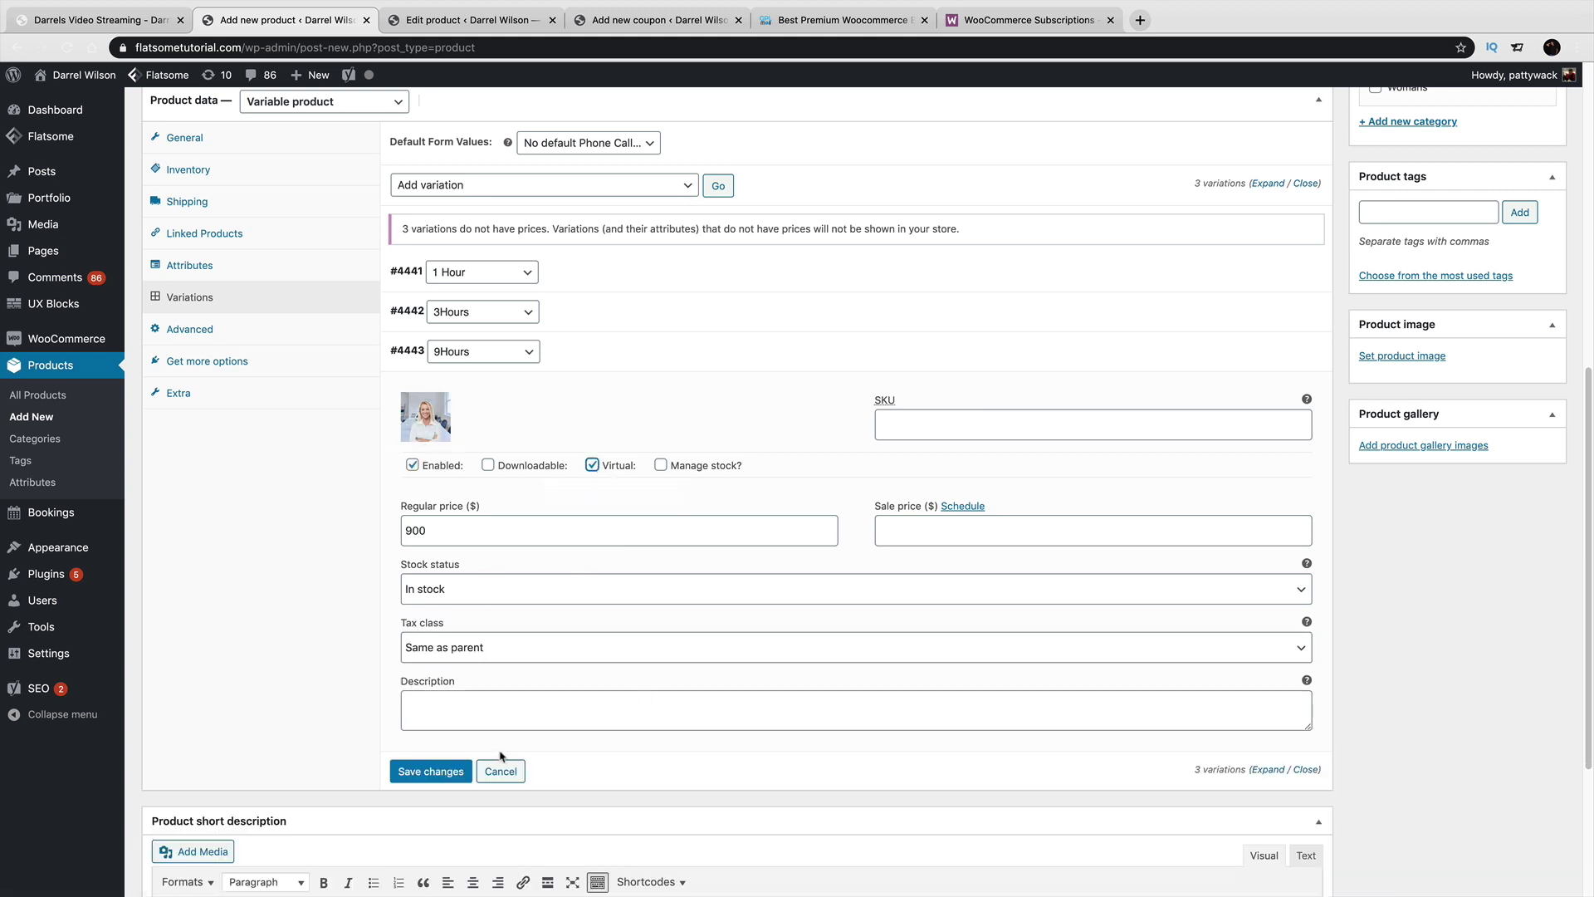
pyautogui.scroll(-1, 502, 711)
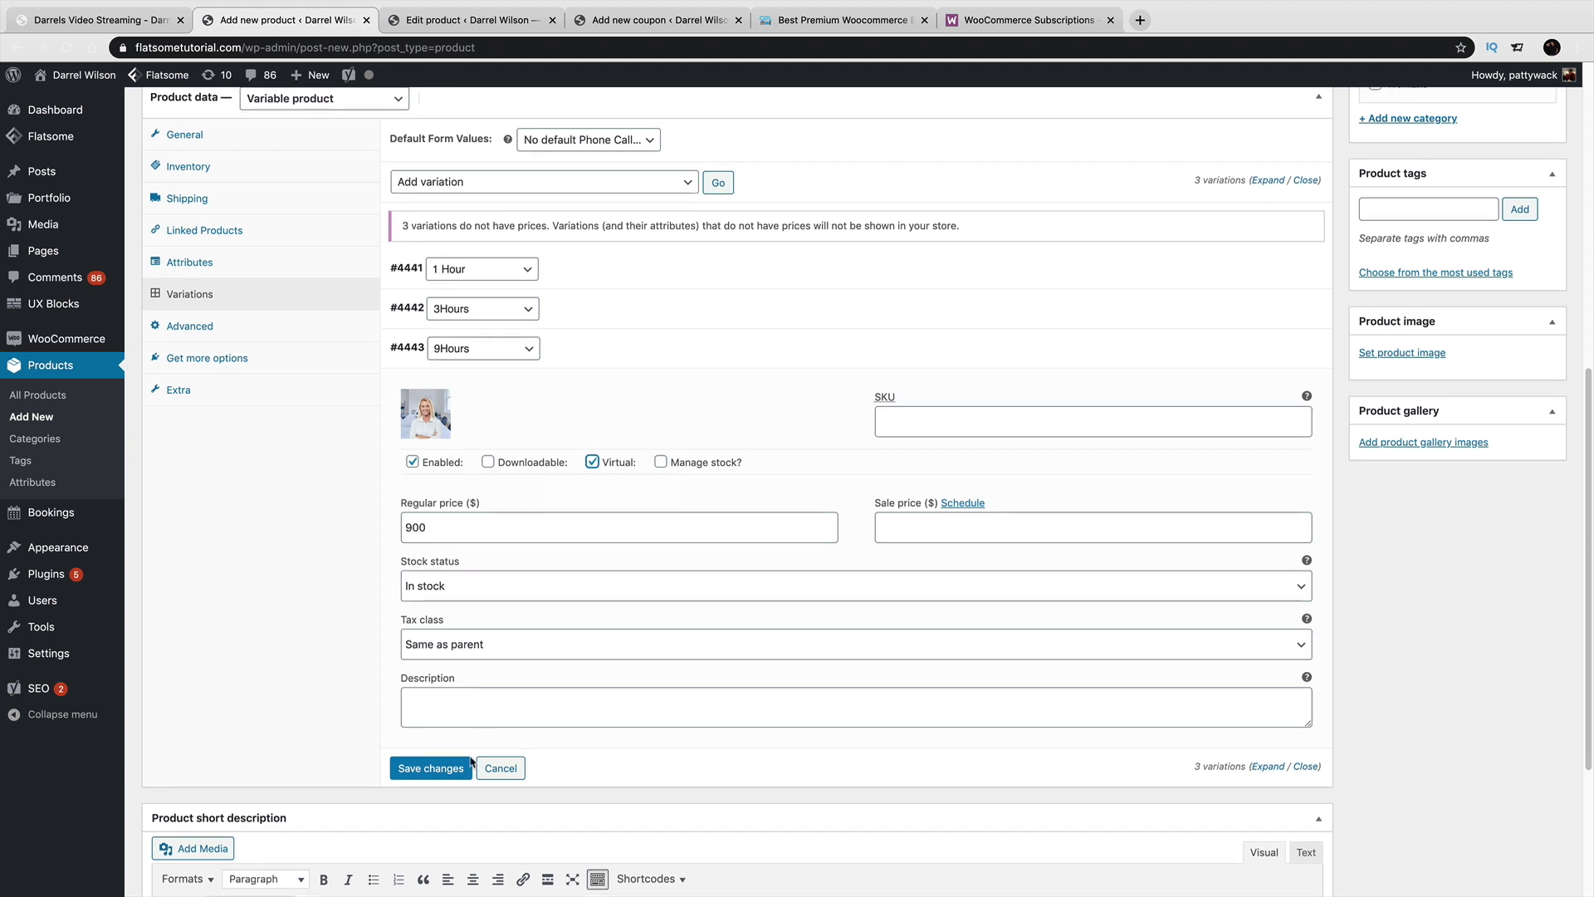
pyautogui.click(446, 769)
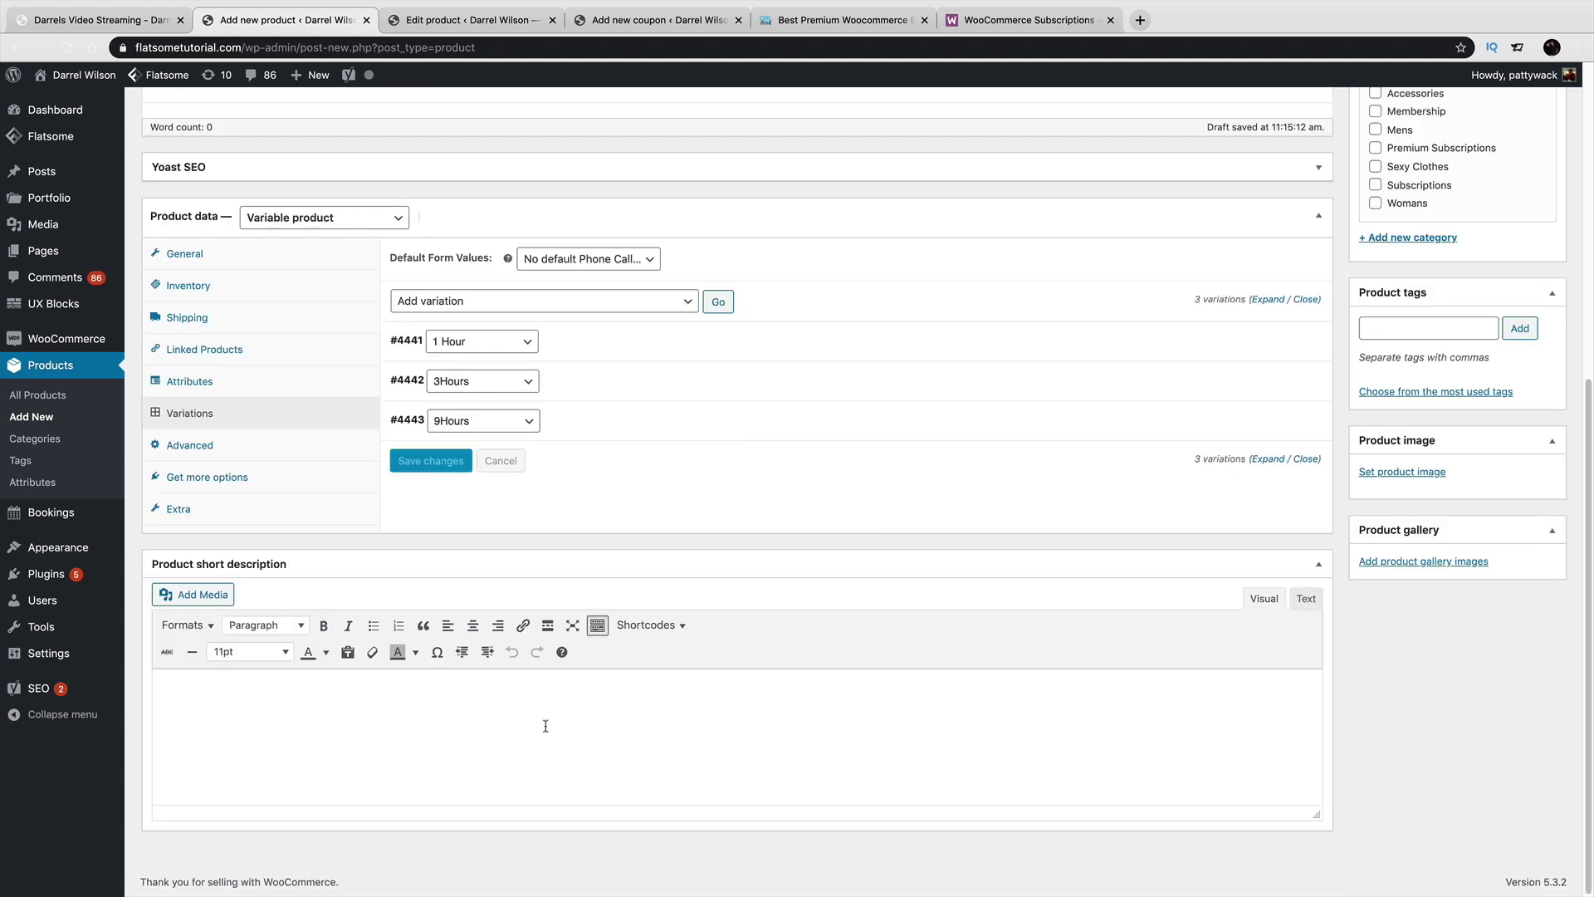
# Publish the Attorney Phone Call product and review its variations on the published product.
pyautogui.scroll(2, 790, 598)
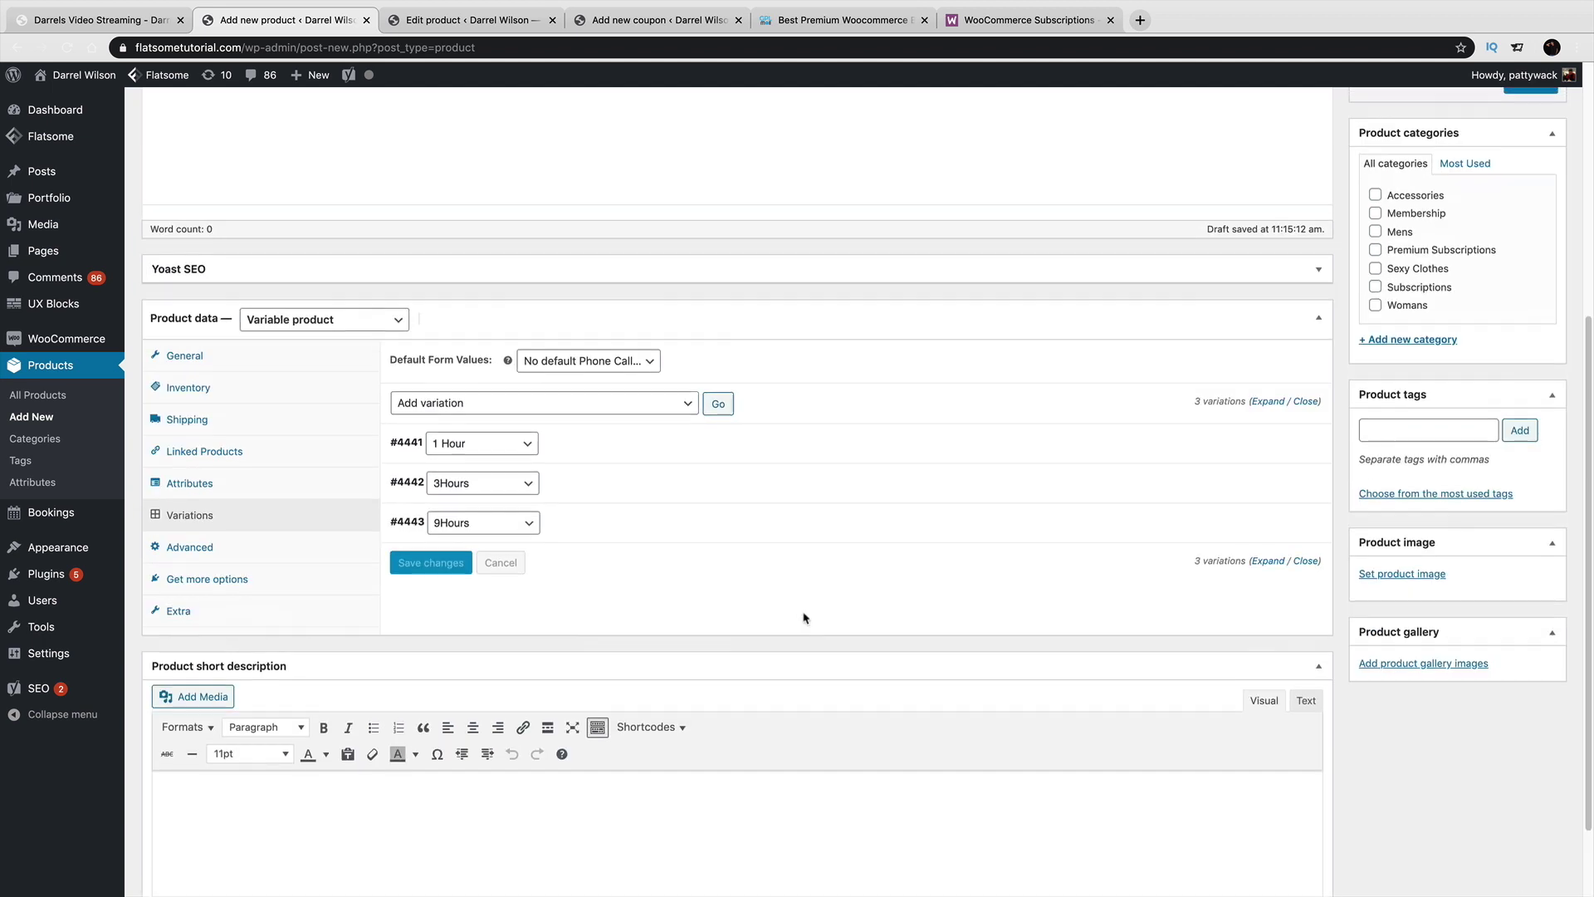
pyautogui.scroll(8, 803, 621)
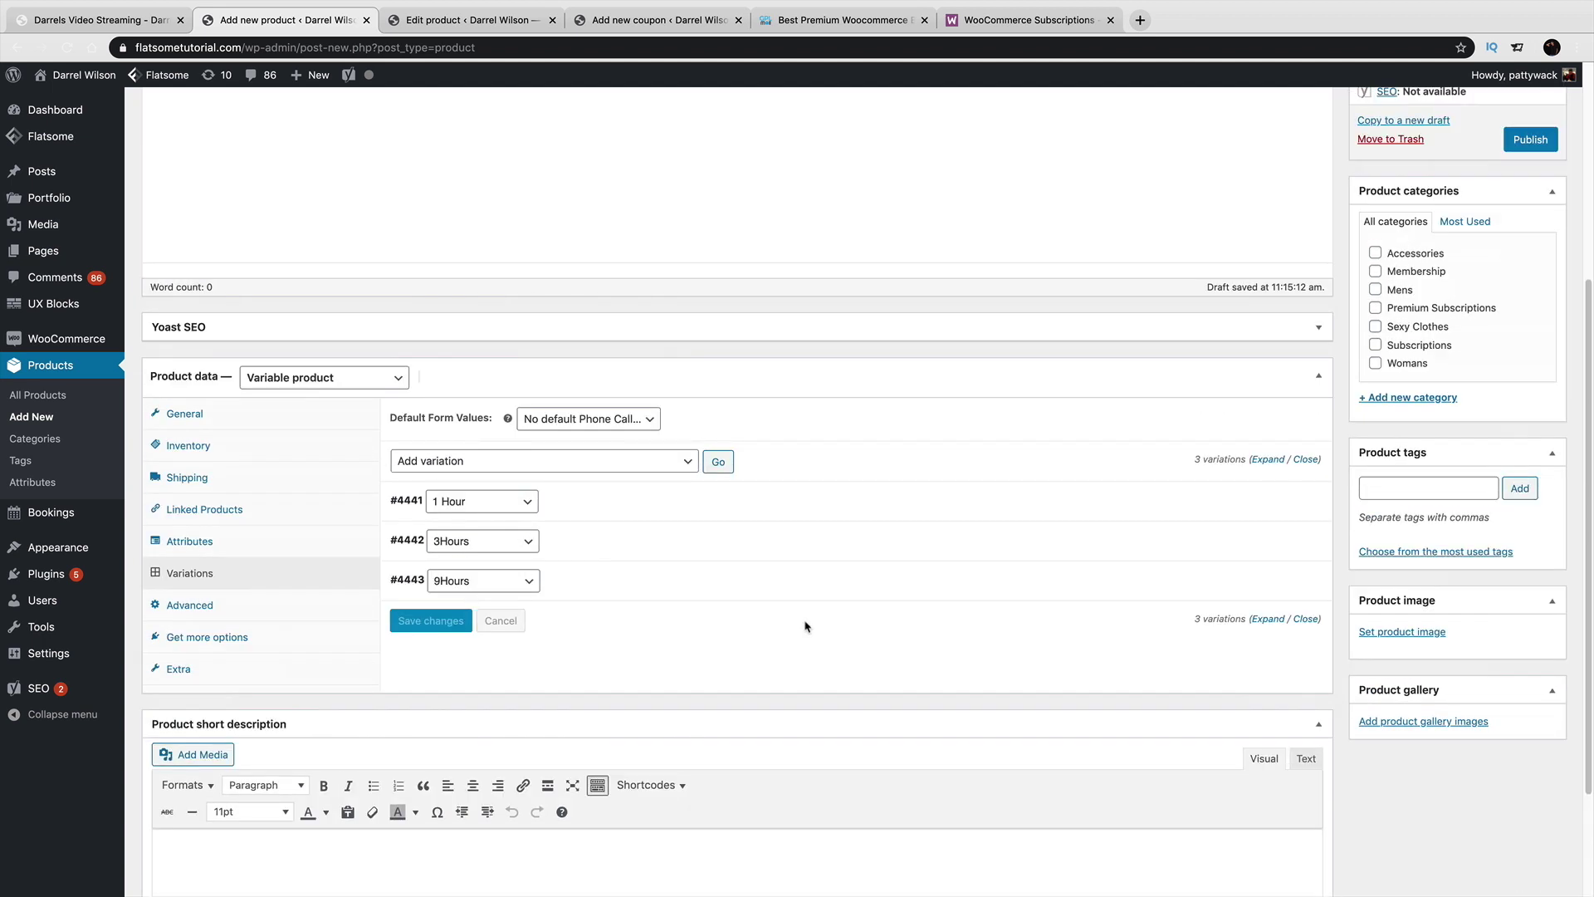
pyautogui.click(1535, 480)
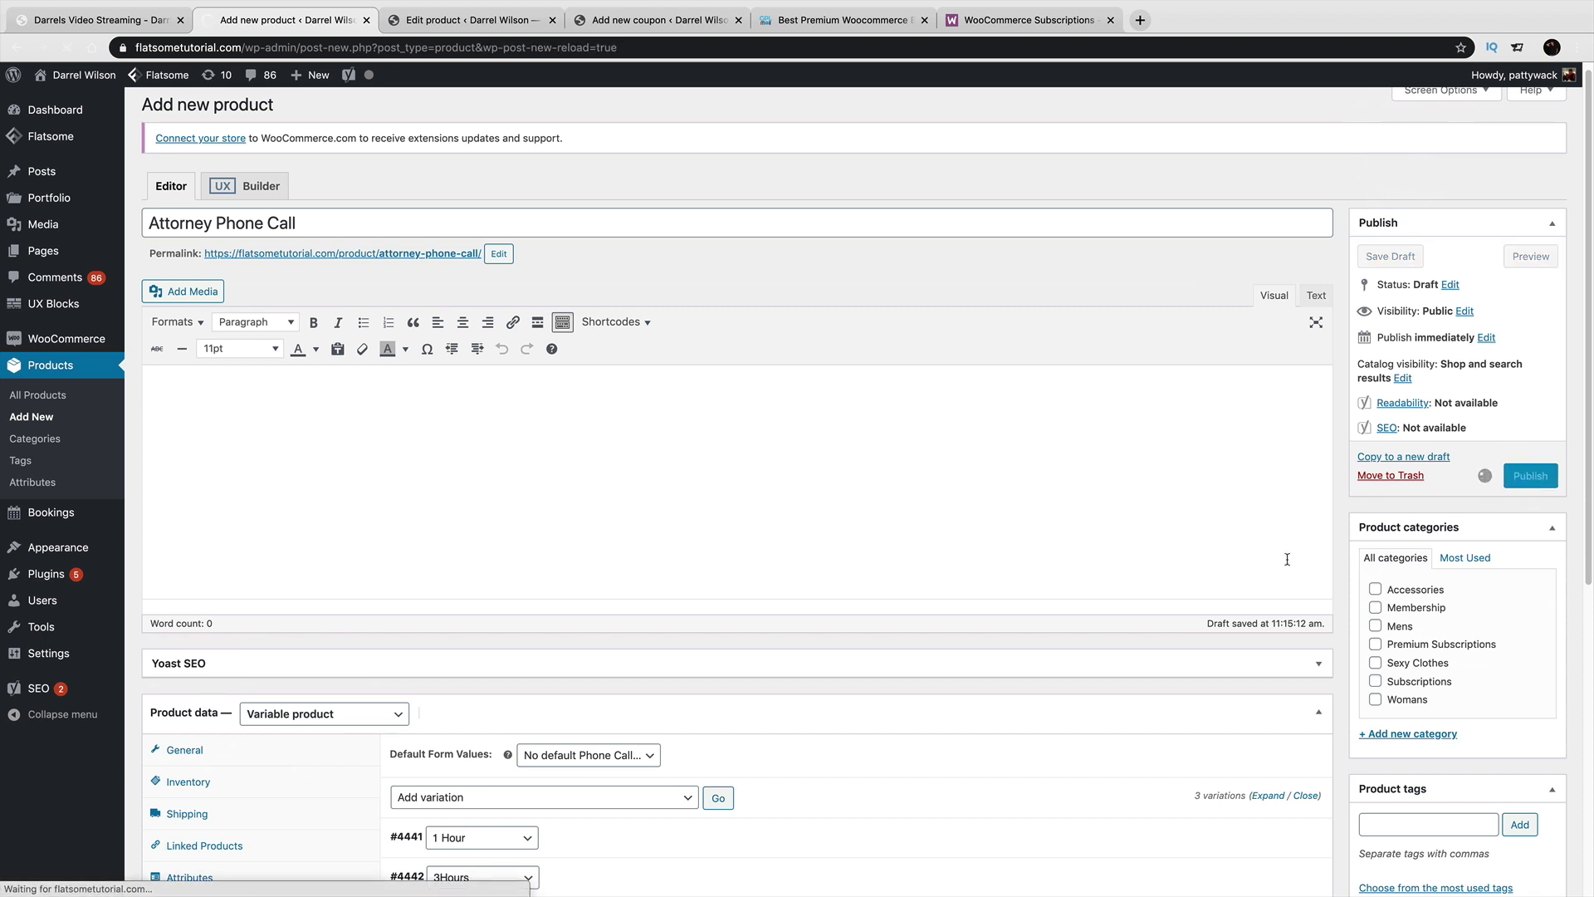
pyautogui.scroll(-5, 1264, 565)
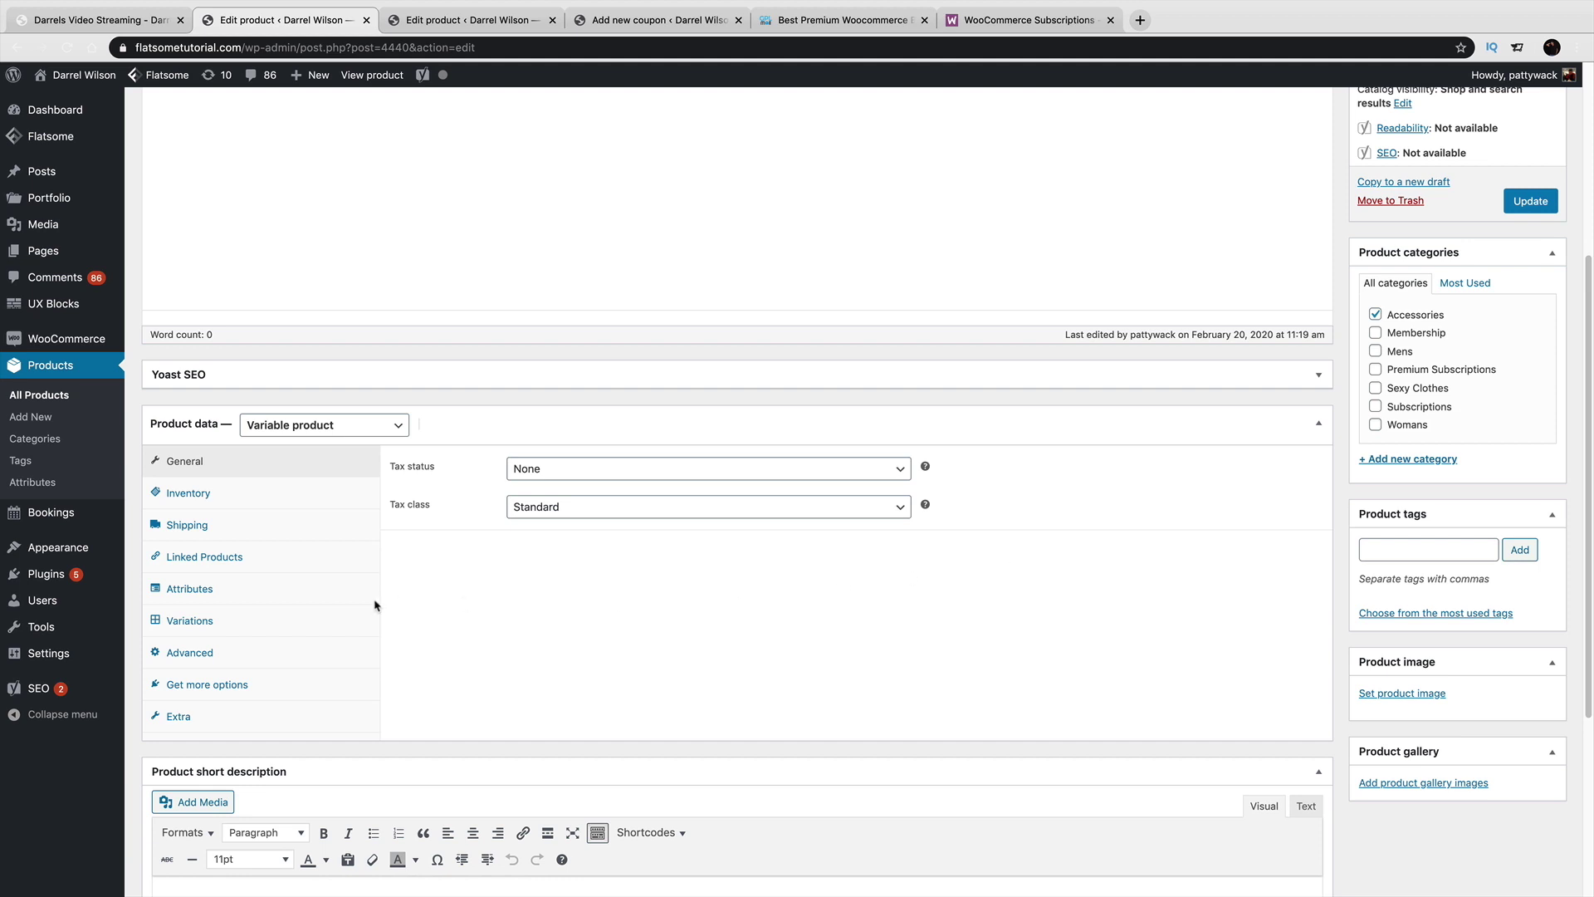
pyautogui.click(292, 623)
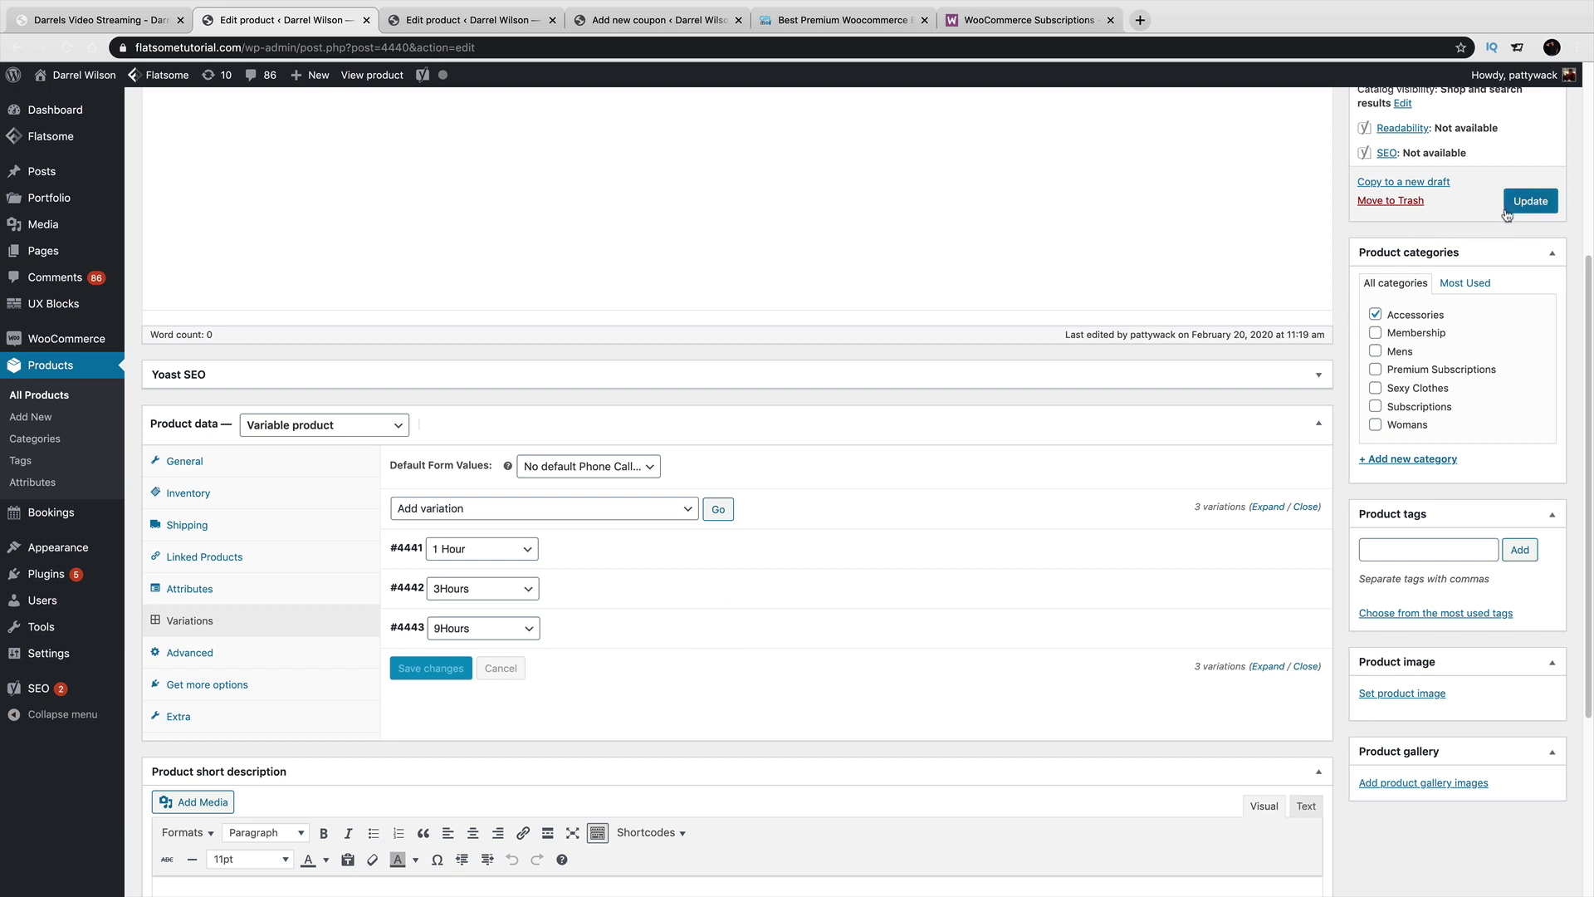
pyautogui.scroll(-3, 1063, 488)
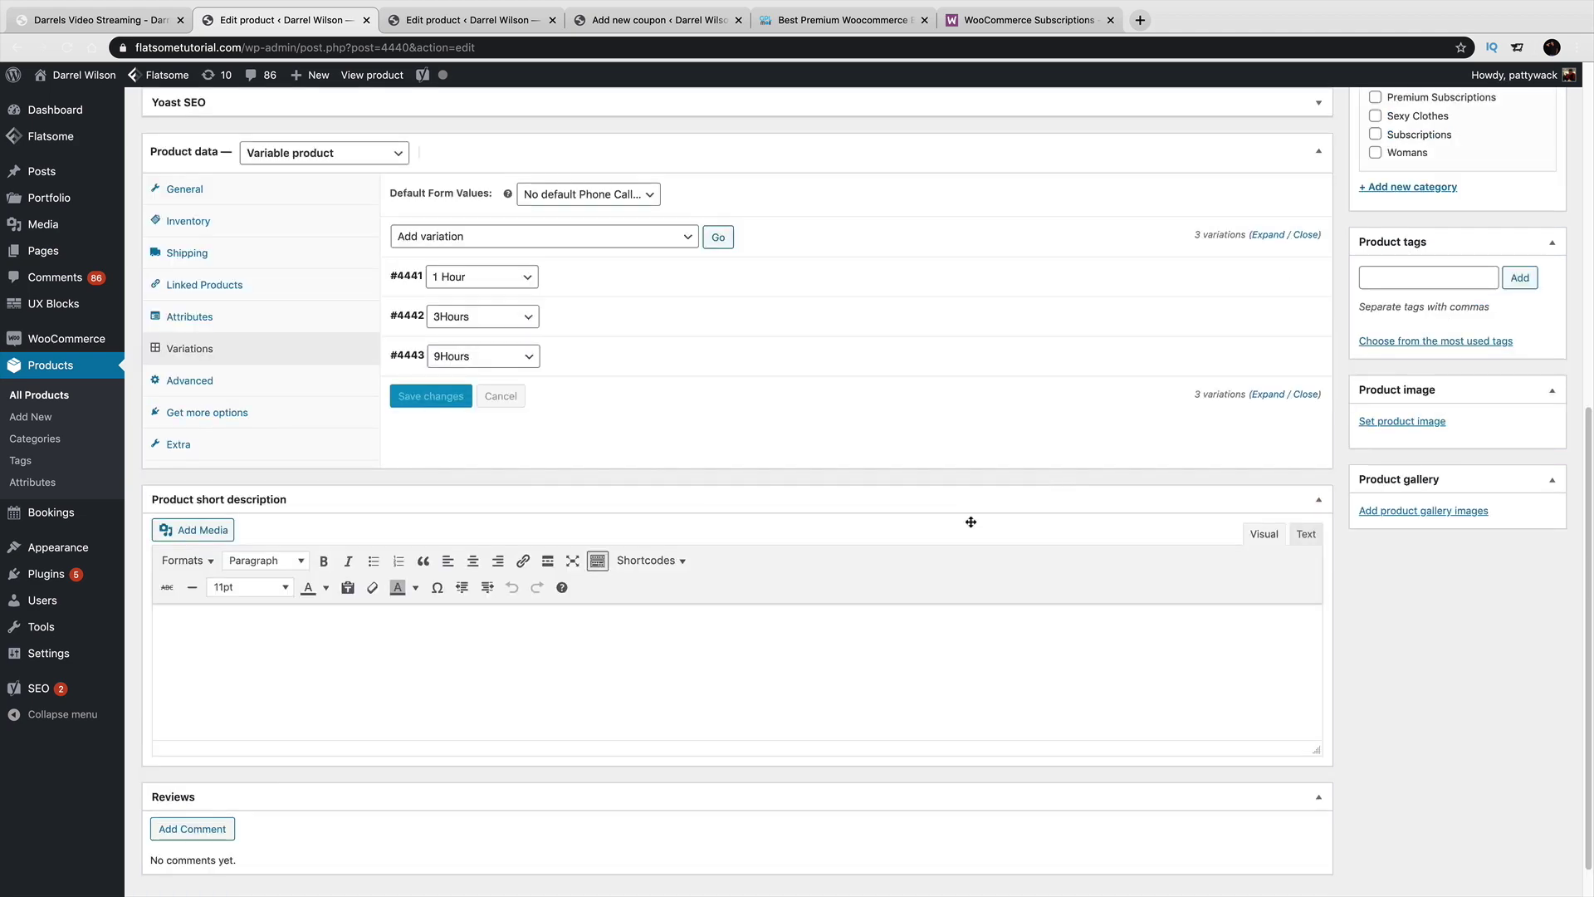
pyautogui.scroll(7, 449, 166)
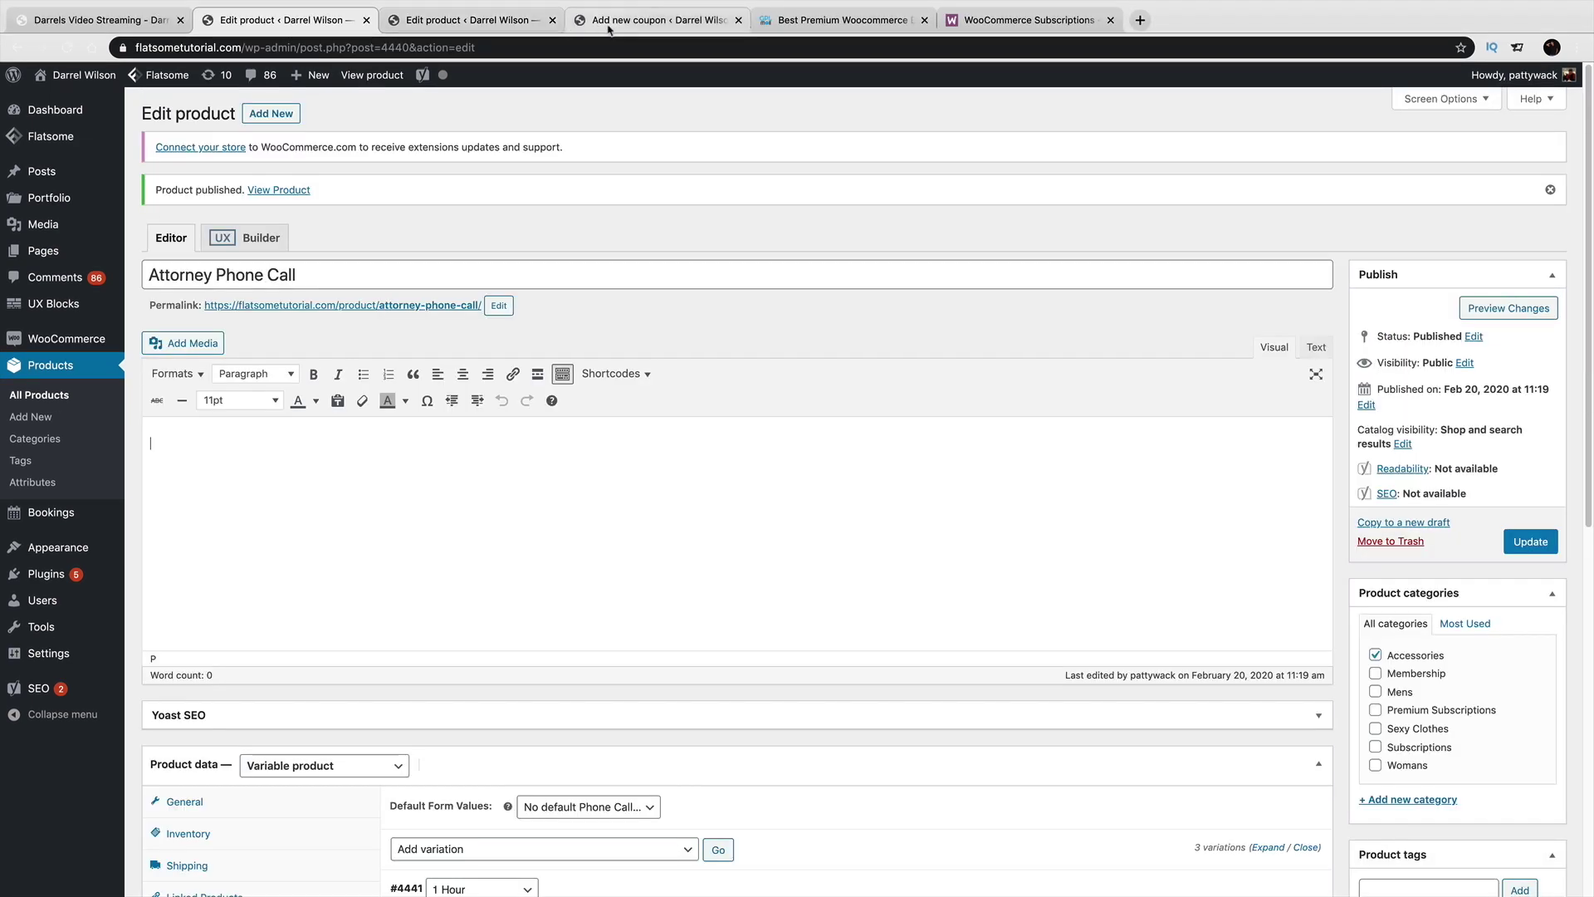
# Copy the entire short description of the Website Hosting Service product, from Starter Plan through the MAX list.
pyautogui.click(463, 20)
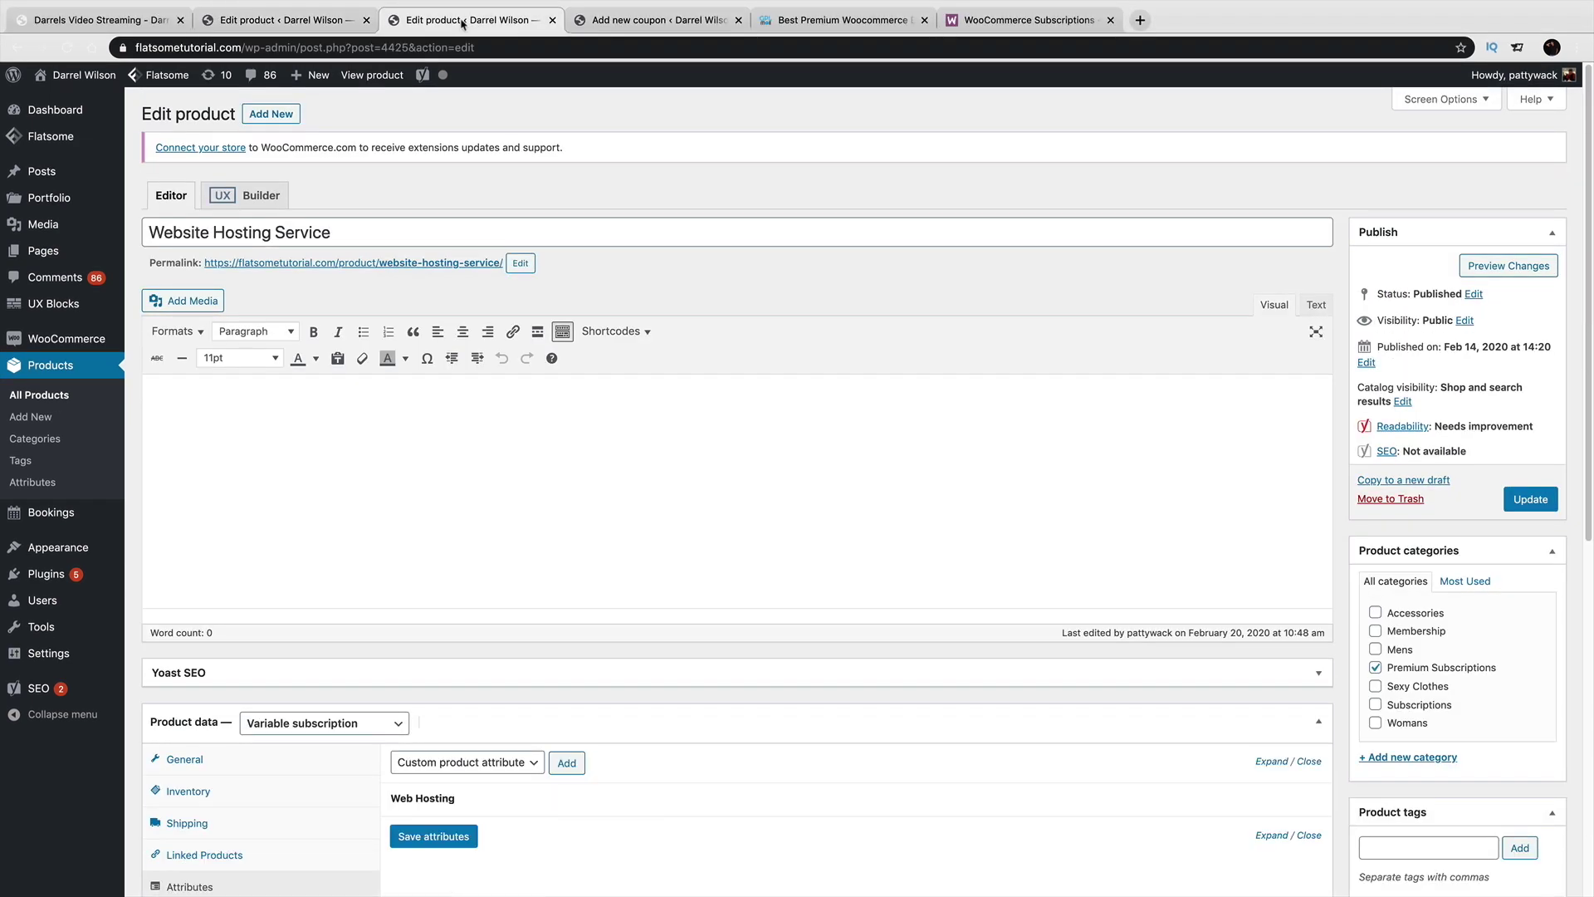
pyautogui.scroll(-10, 489, 583)
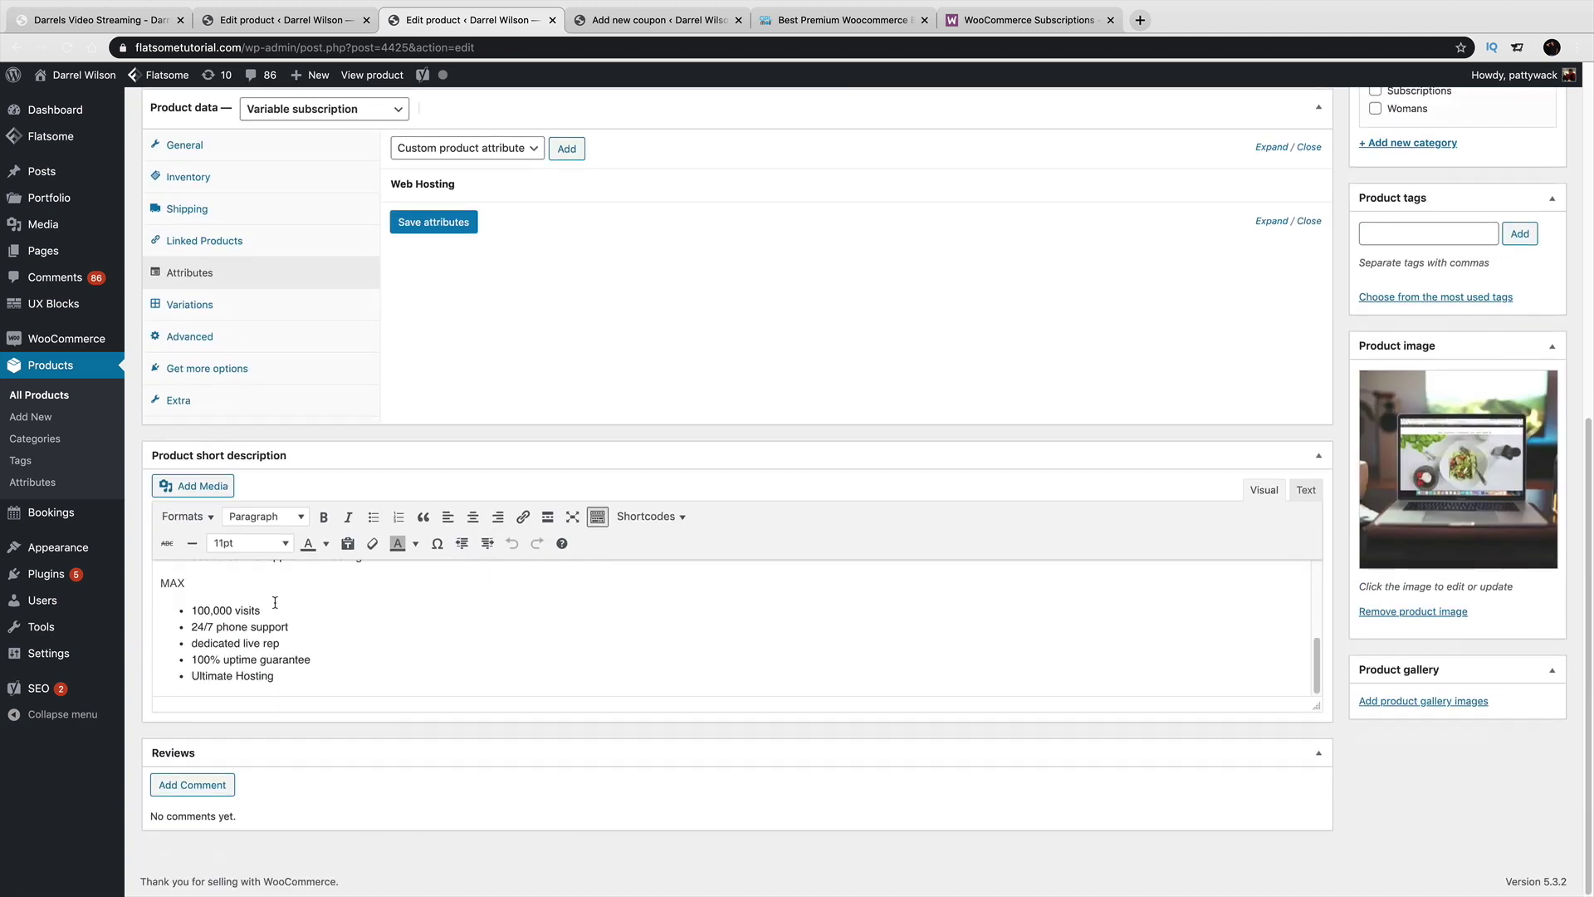
pyautogui.moveTo(296, 677); pyautogui.dragTo(17, 438)
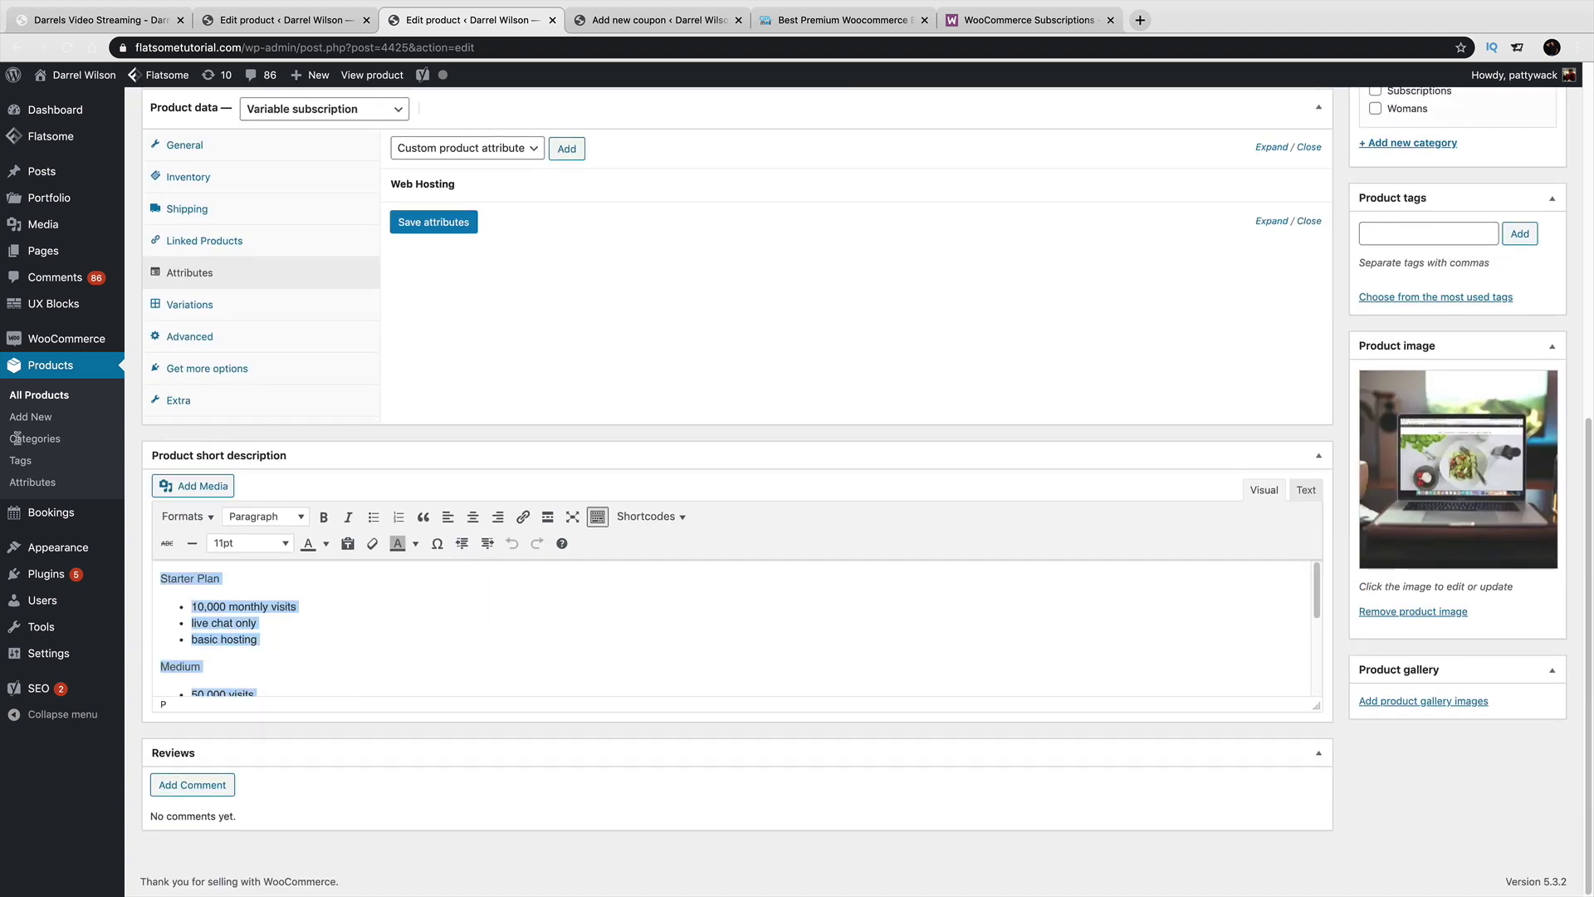
pyautogui.rightClick(223, 621)
pyautogui.click(274, 697)
# Paste the copied plan text into the short description of the Attorney Phone Call product.
pyautogui.click(286, 20)
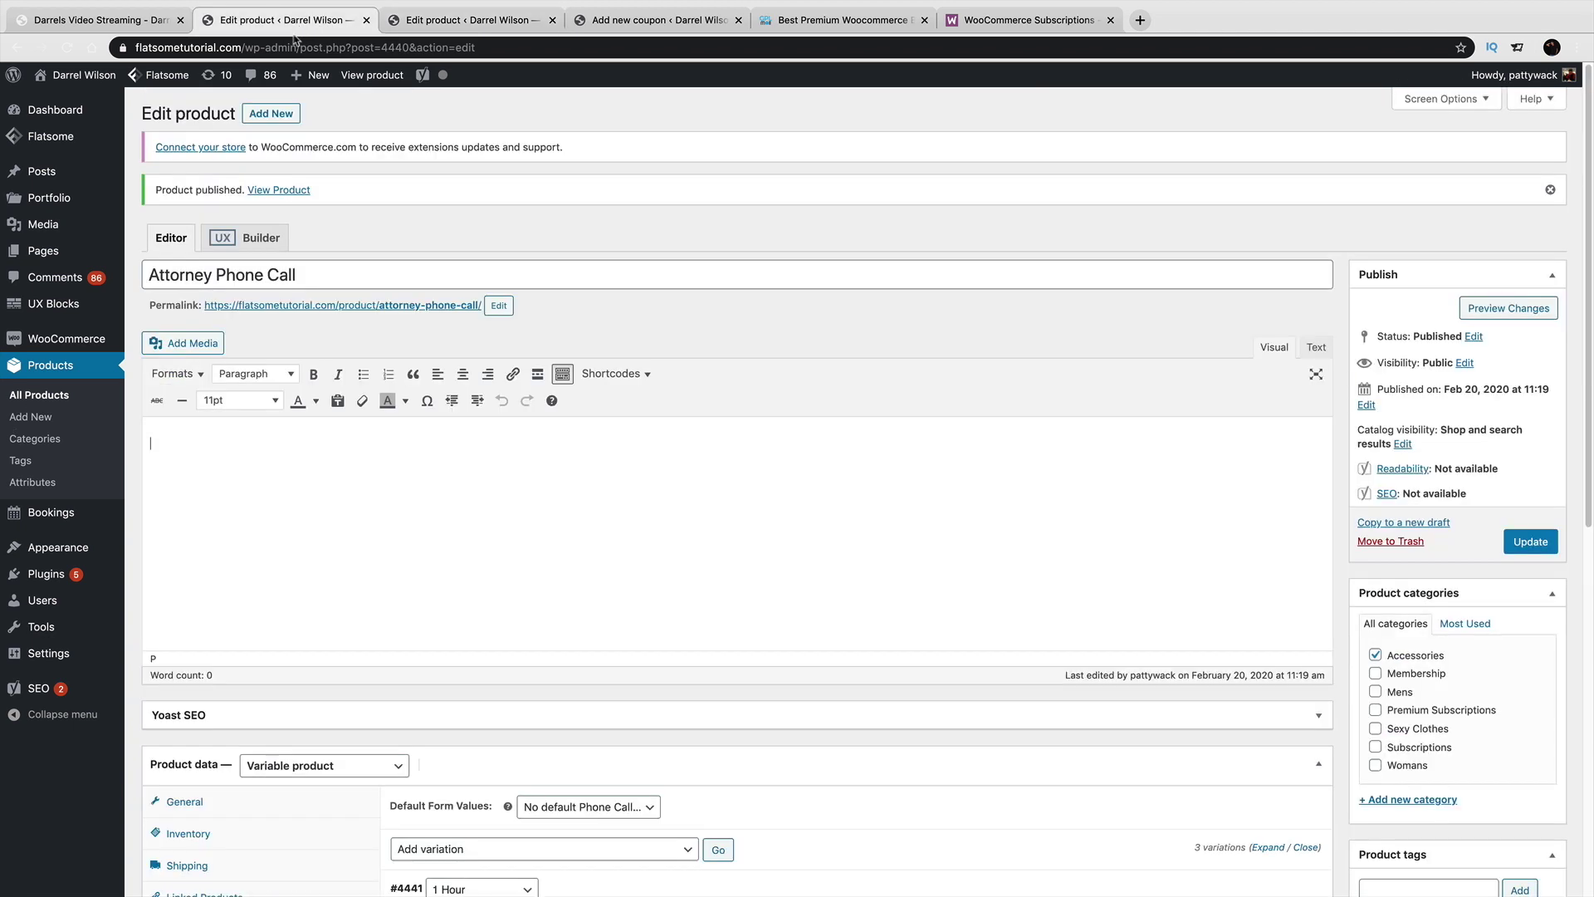
pyautogui.scroll(-8, 267, 540)
pyautogui.rightClick(198, 600)
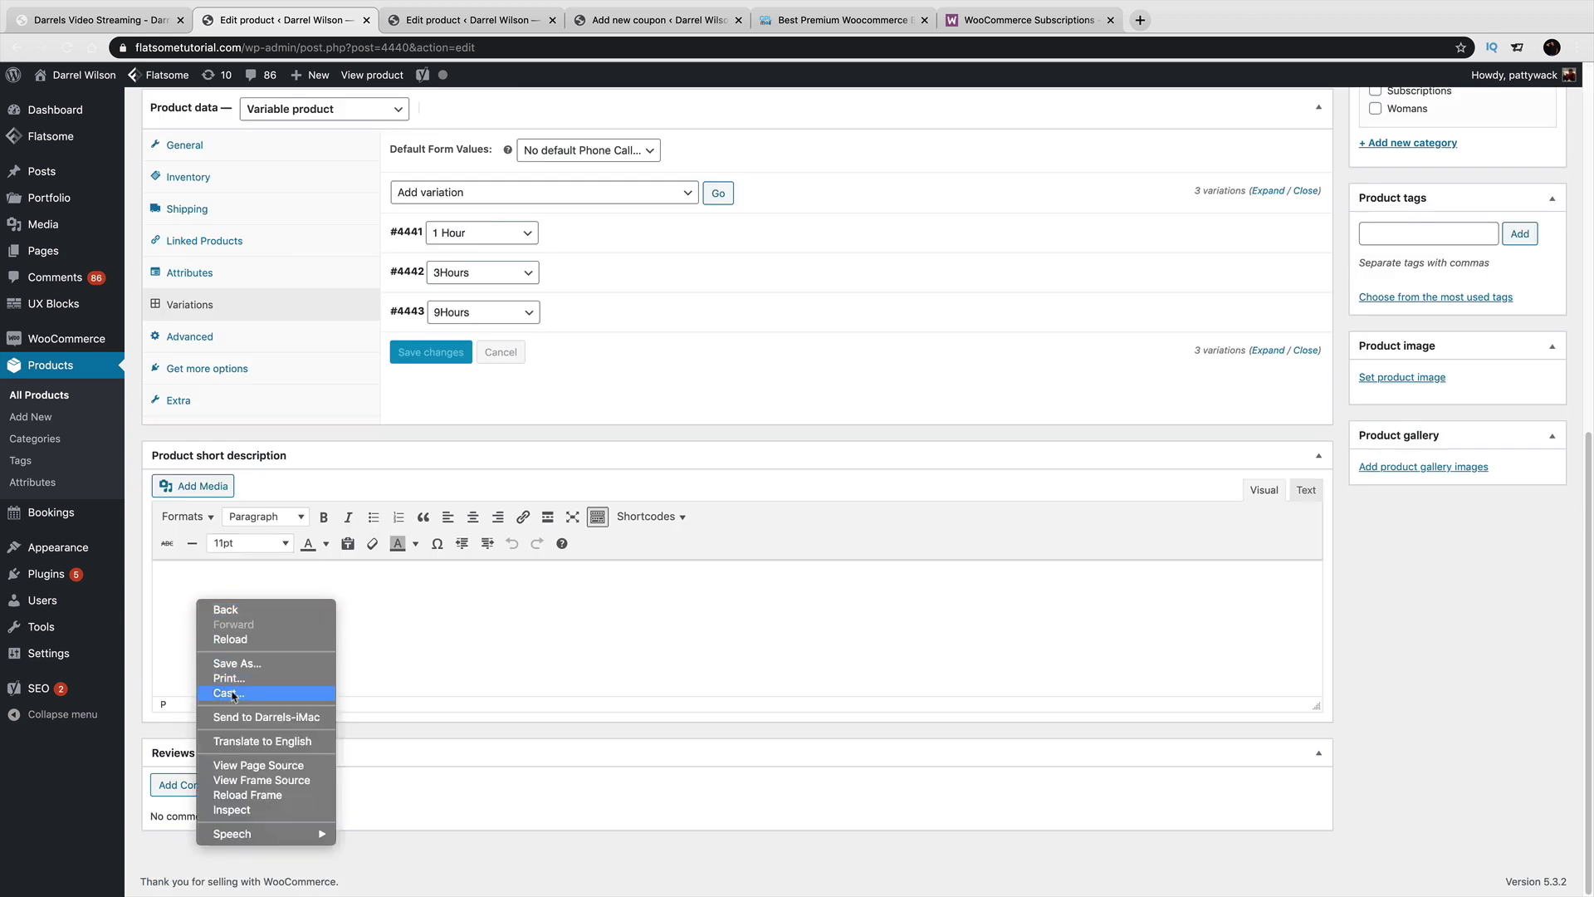
pyautogui.click(166, 609)
pyautogui.rightClick(173, 575)
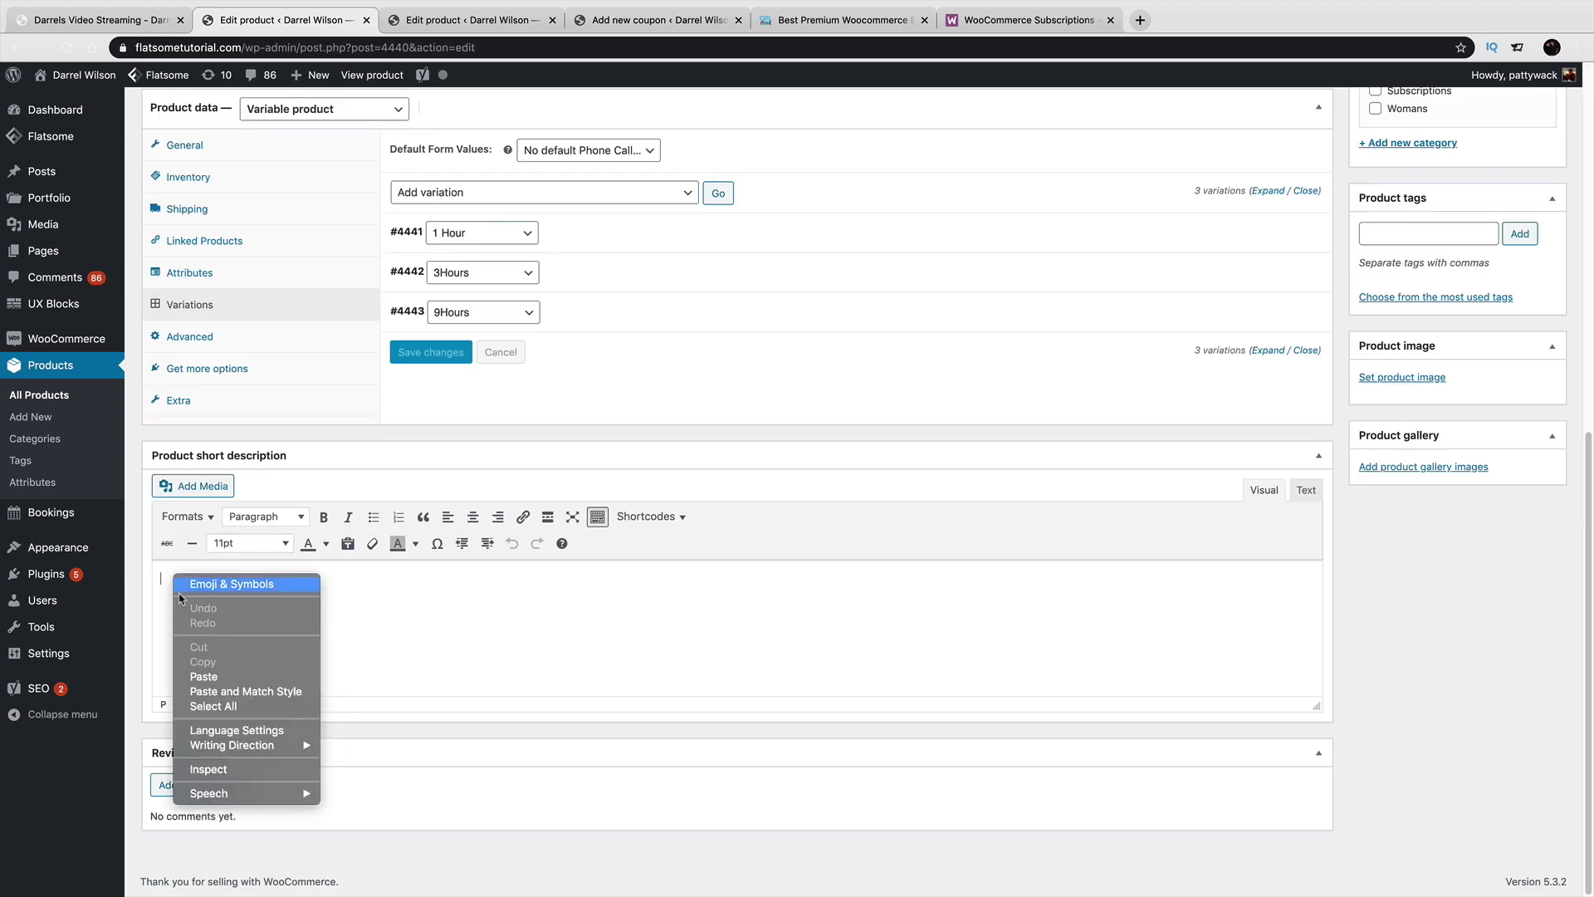
pyautogui.click(233, 676)
pyautogui.scroll(5, 273, 635)
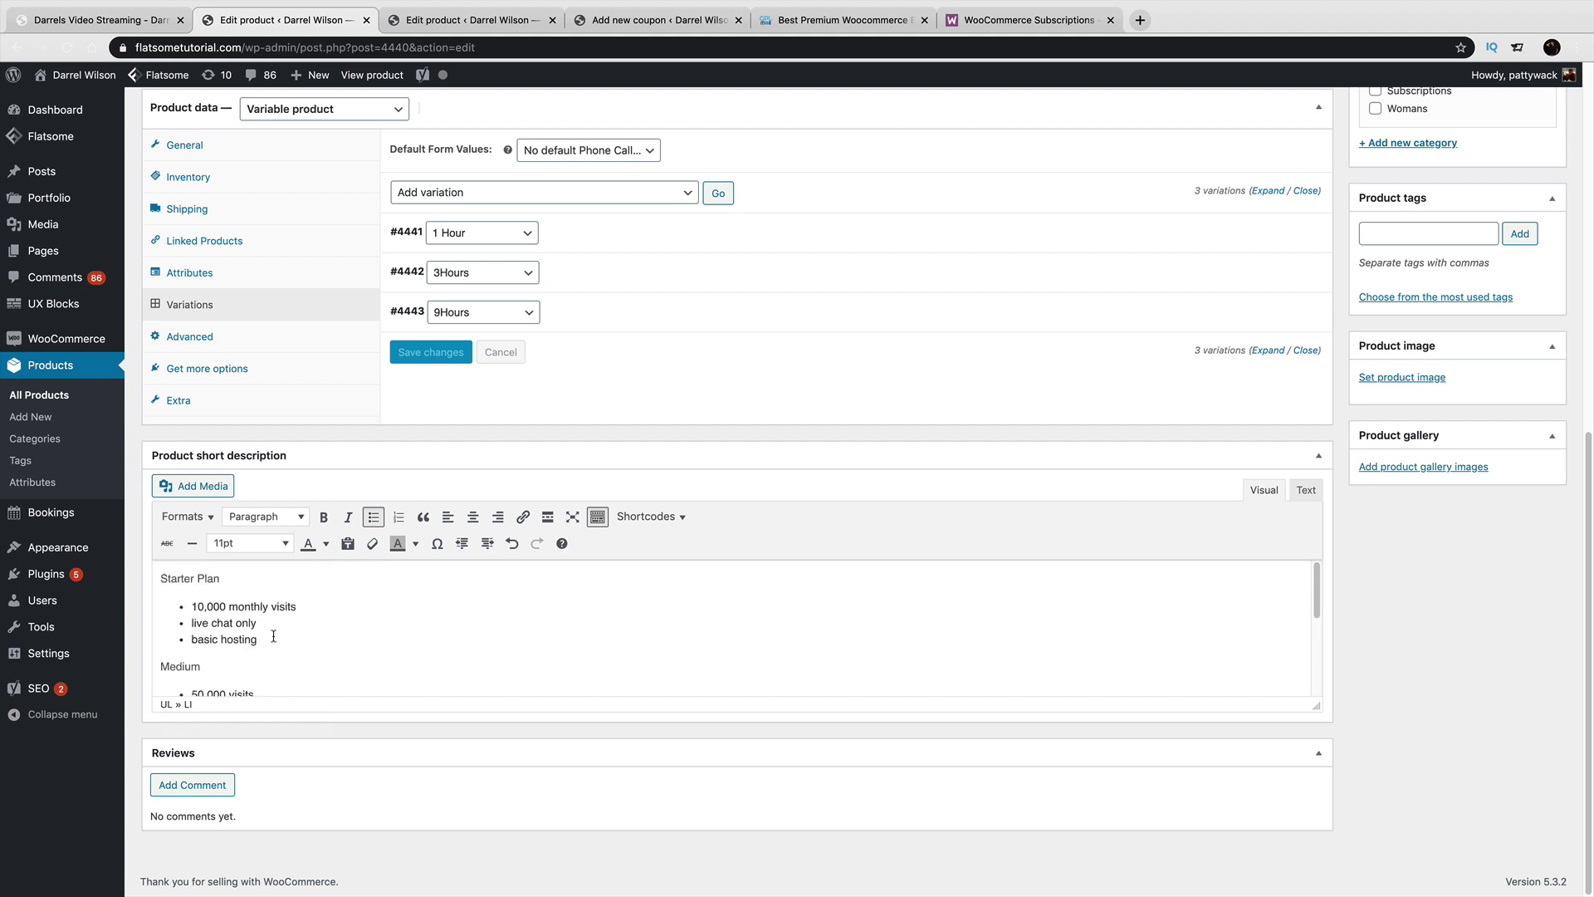
# Rename the three plan headings in the short description as Basic Attorney, Smarter Attorney and Best Lawyer, and enlarge the text area.
pyautogui.tripleClick(223, 577)
pyautogui.write('Basic Attorney')
pyautogui.doubleClick(186, 666)
pyautogui.write('Sm')
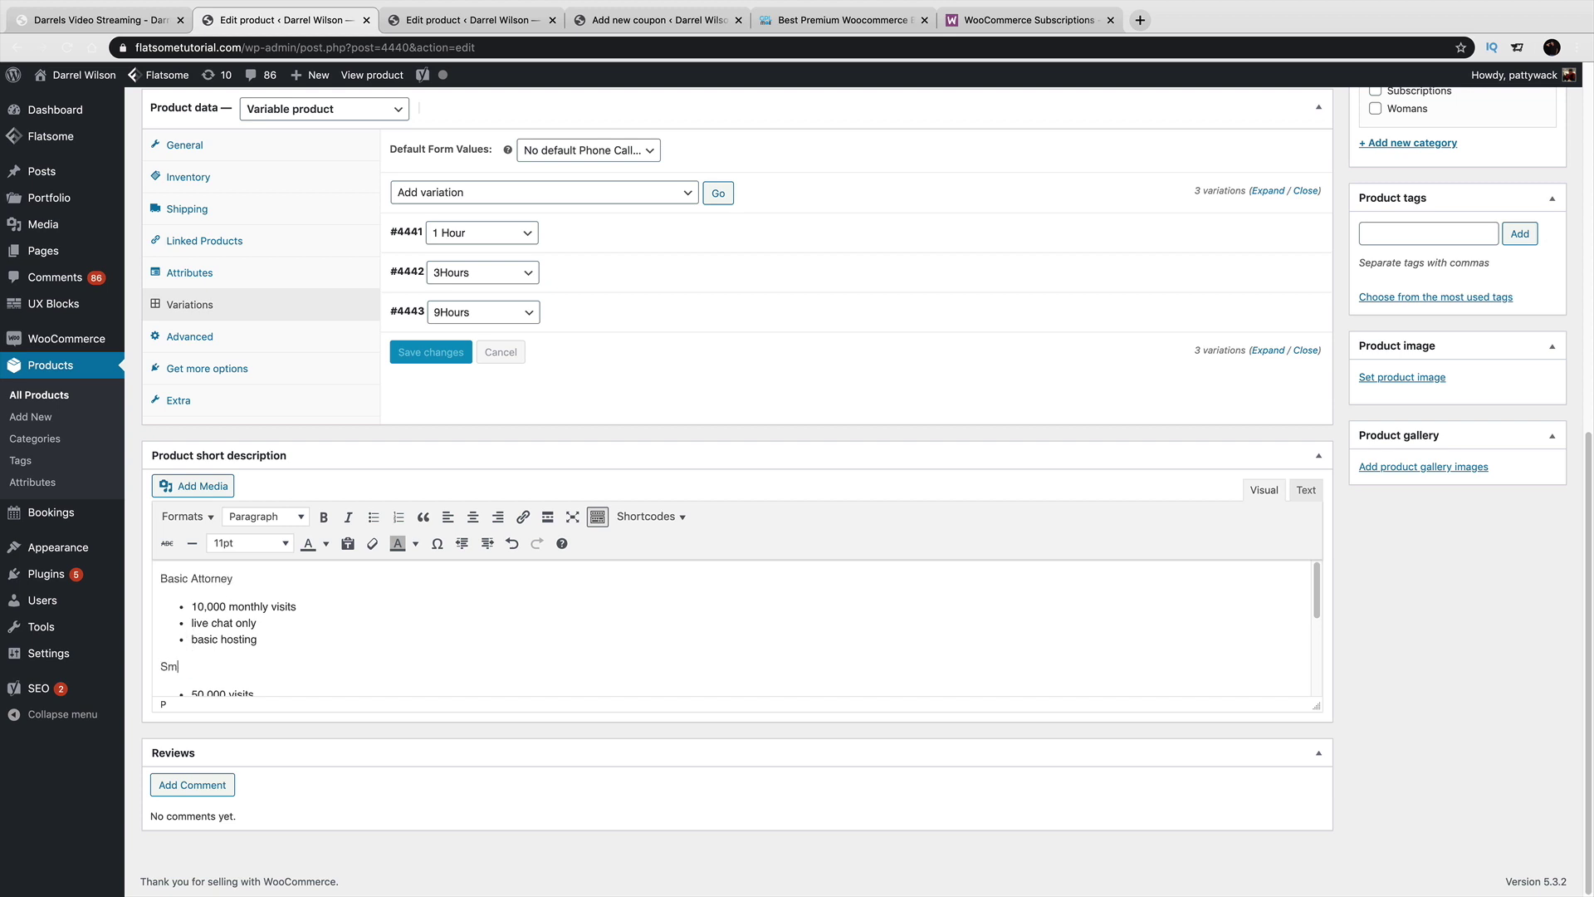
pyautogui.write('arter Attornety')
pyautogui.scroll(-5, 295, 645)
pyautogui.doubleClick(172, 582)
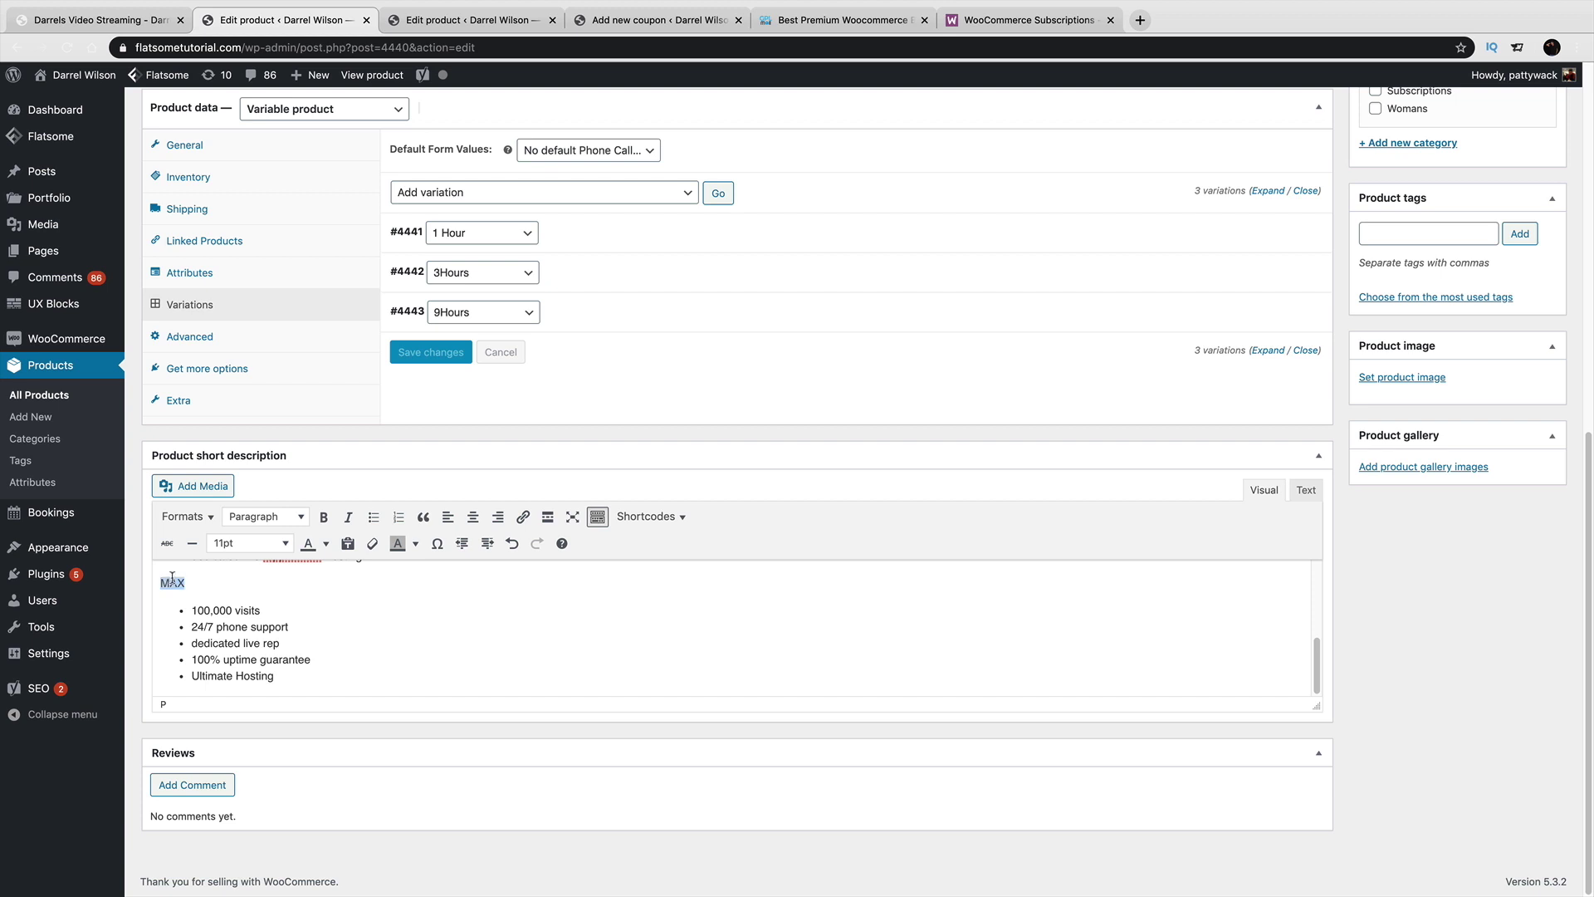
pyautogui.write('Best Lawyer')
pyautogui.moveTo(1316, 707); pyautogui.dragTo(1317, 860)
pyautogui.scroll(-3, 1163, 739)
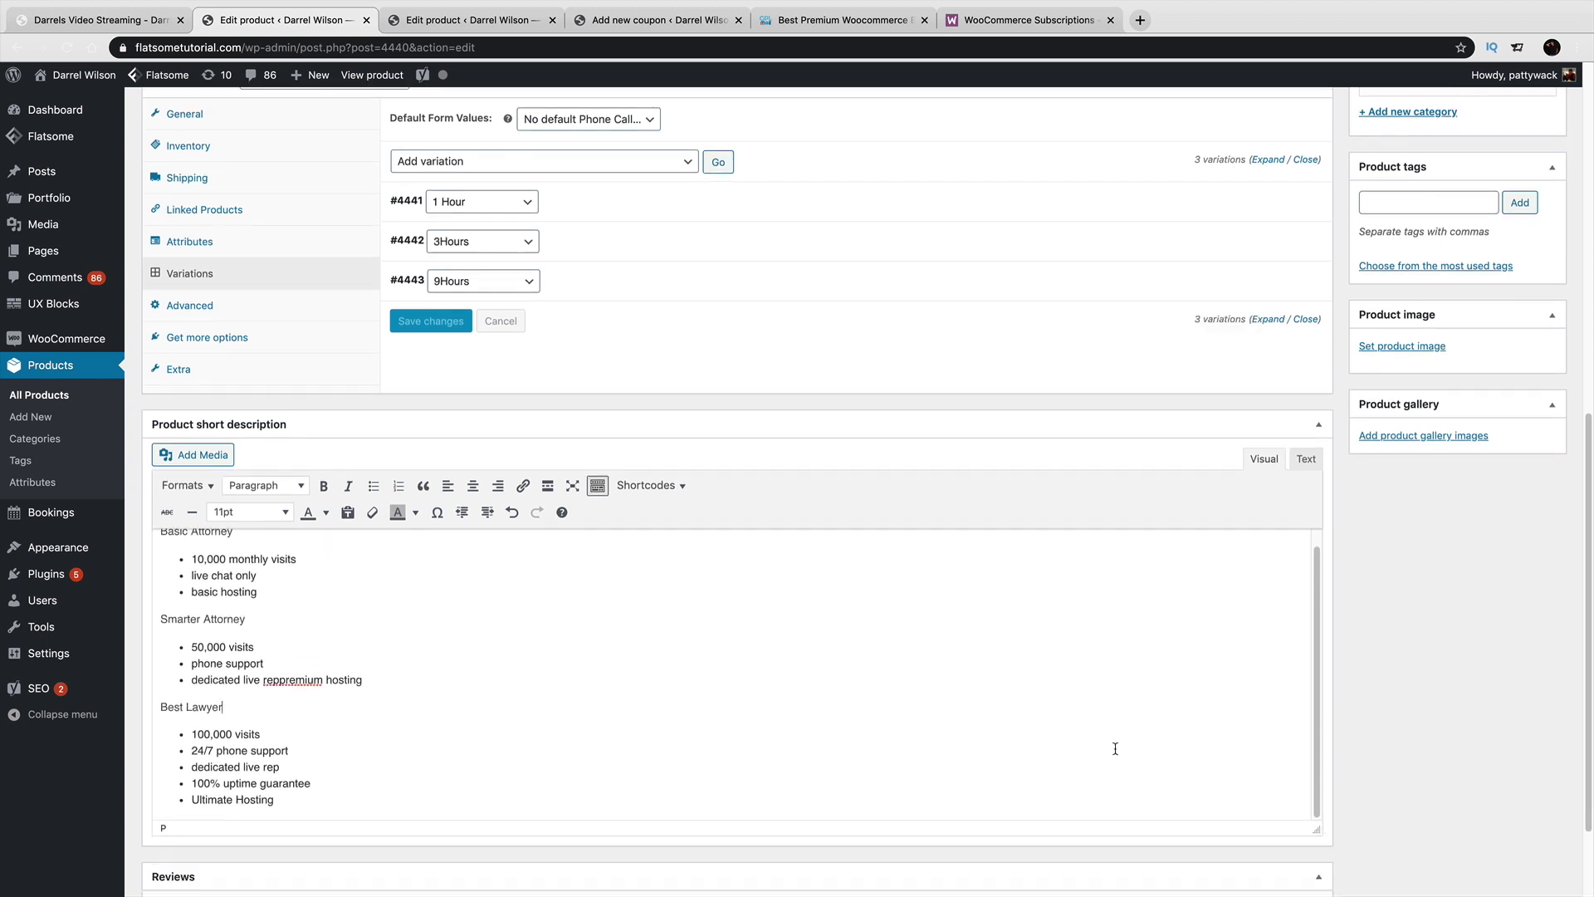
# Set the portrait of the gray-bearded man with glasses, 11-1.png, as the product image.
pyautogui.scroll(5, 1093, 733)
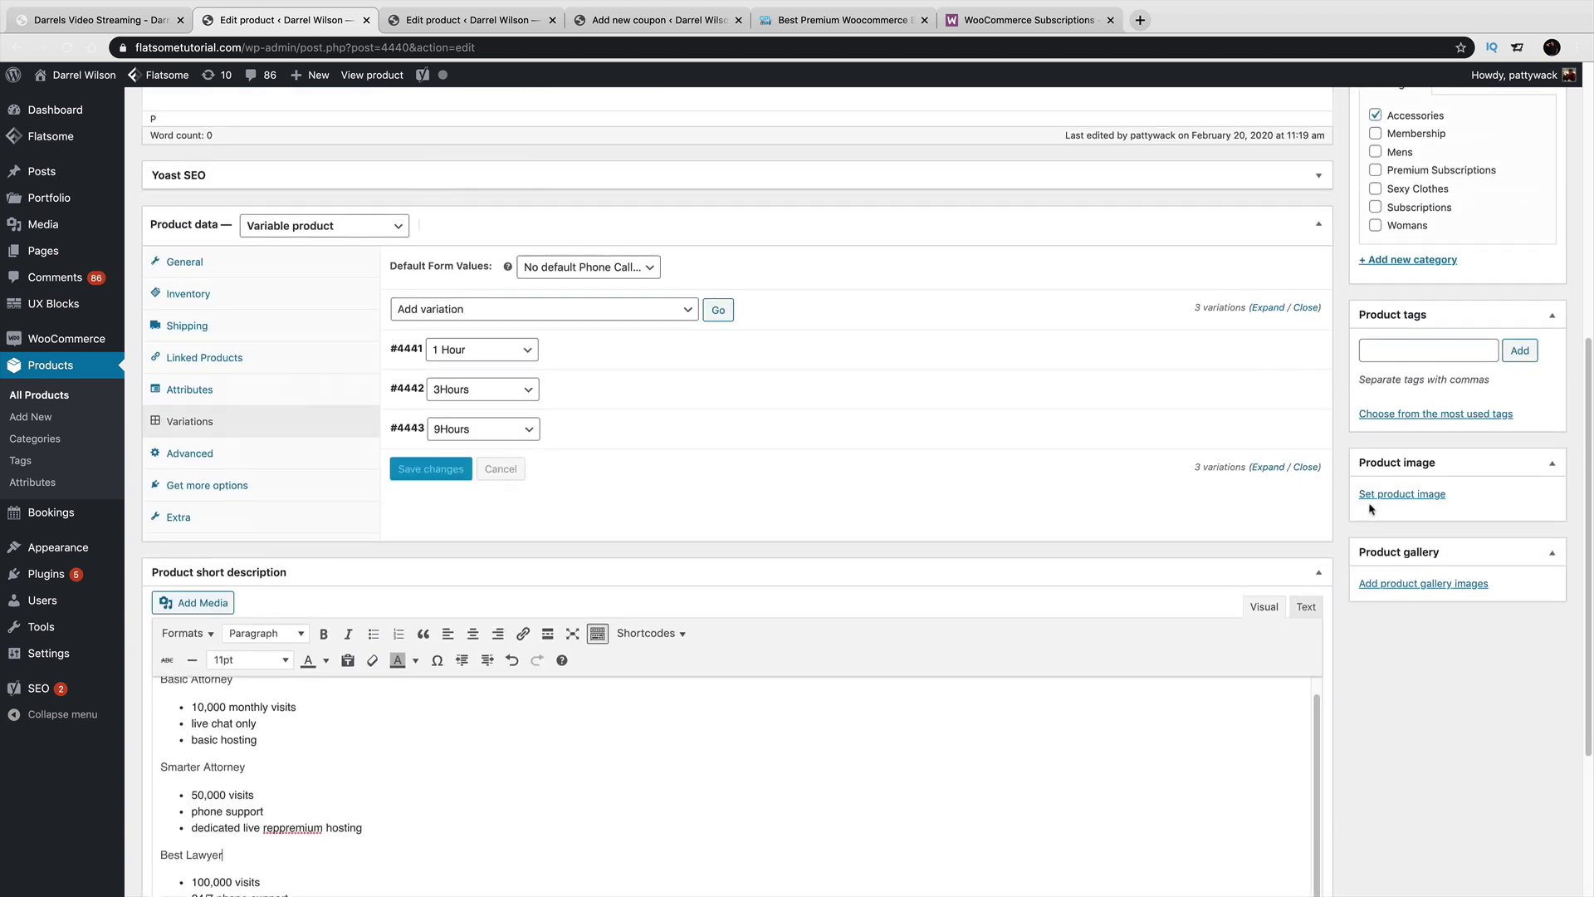
pyautogui.click(1385, 495)
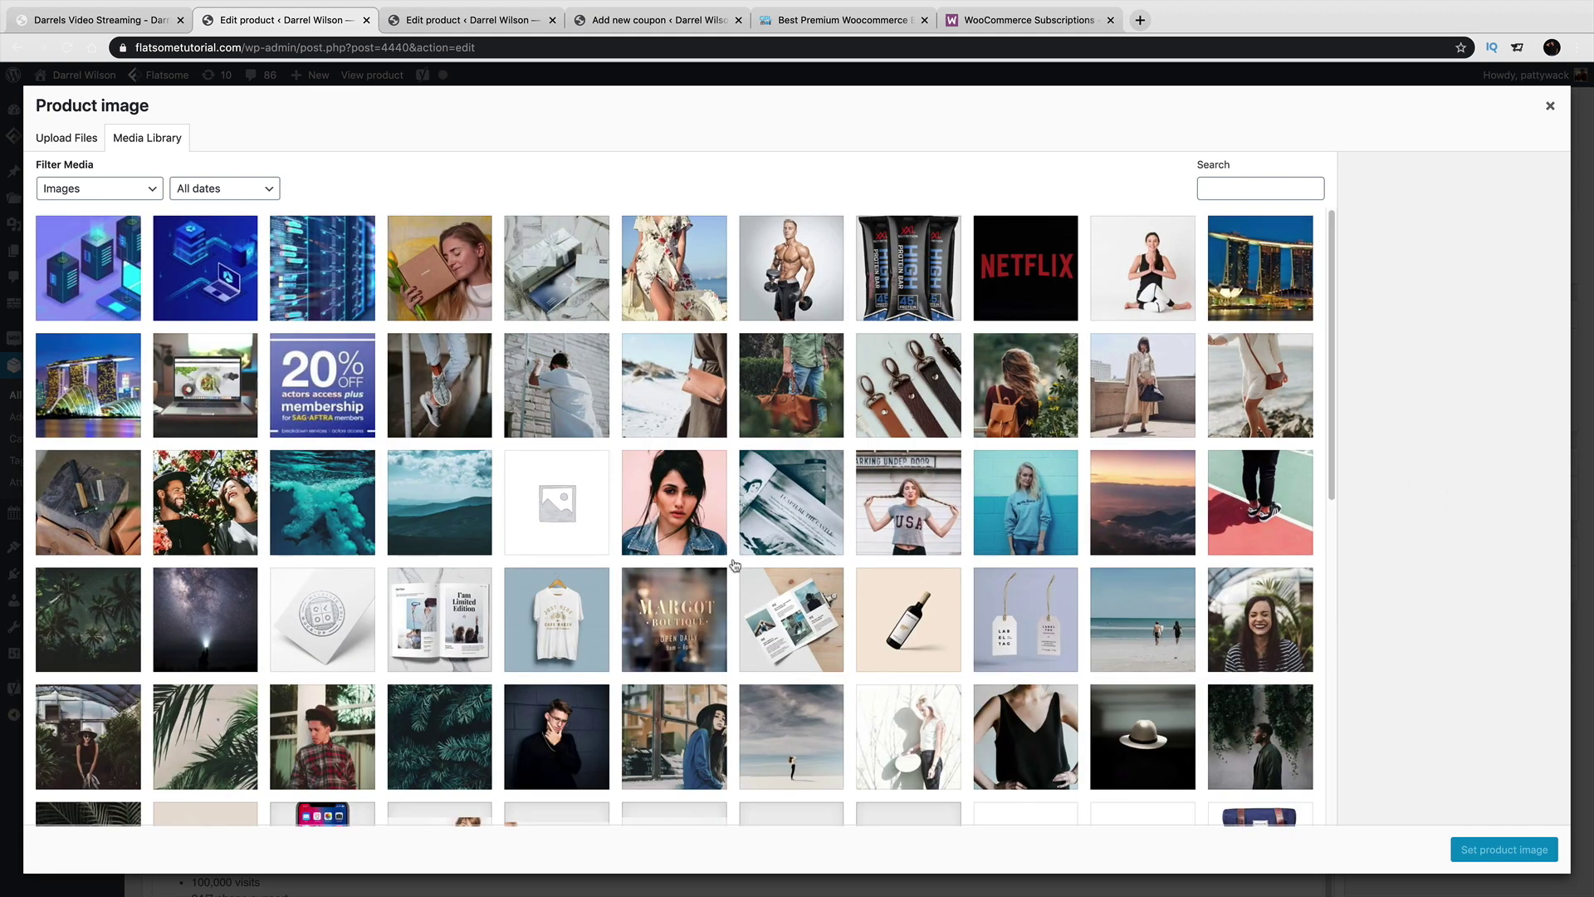
pyautogui.scroll(-15, 733, 573)
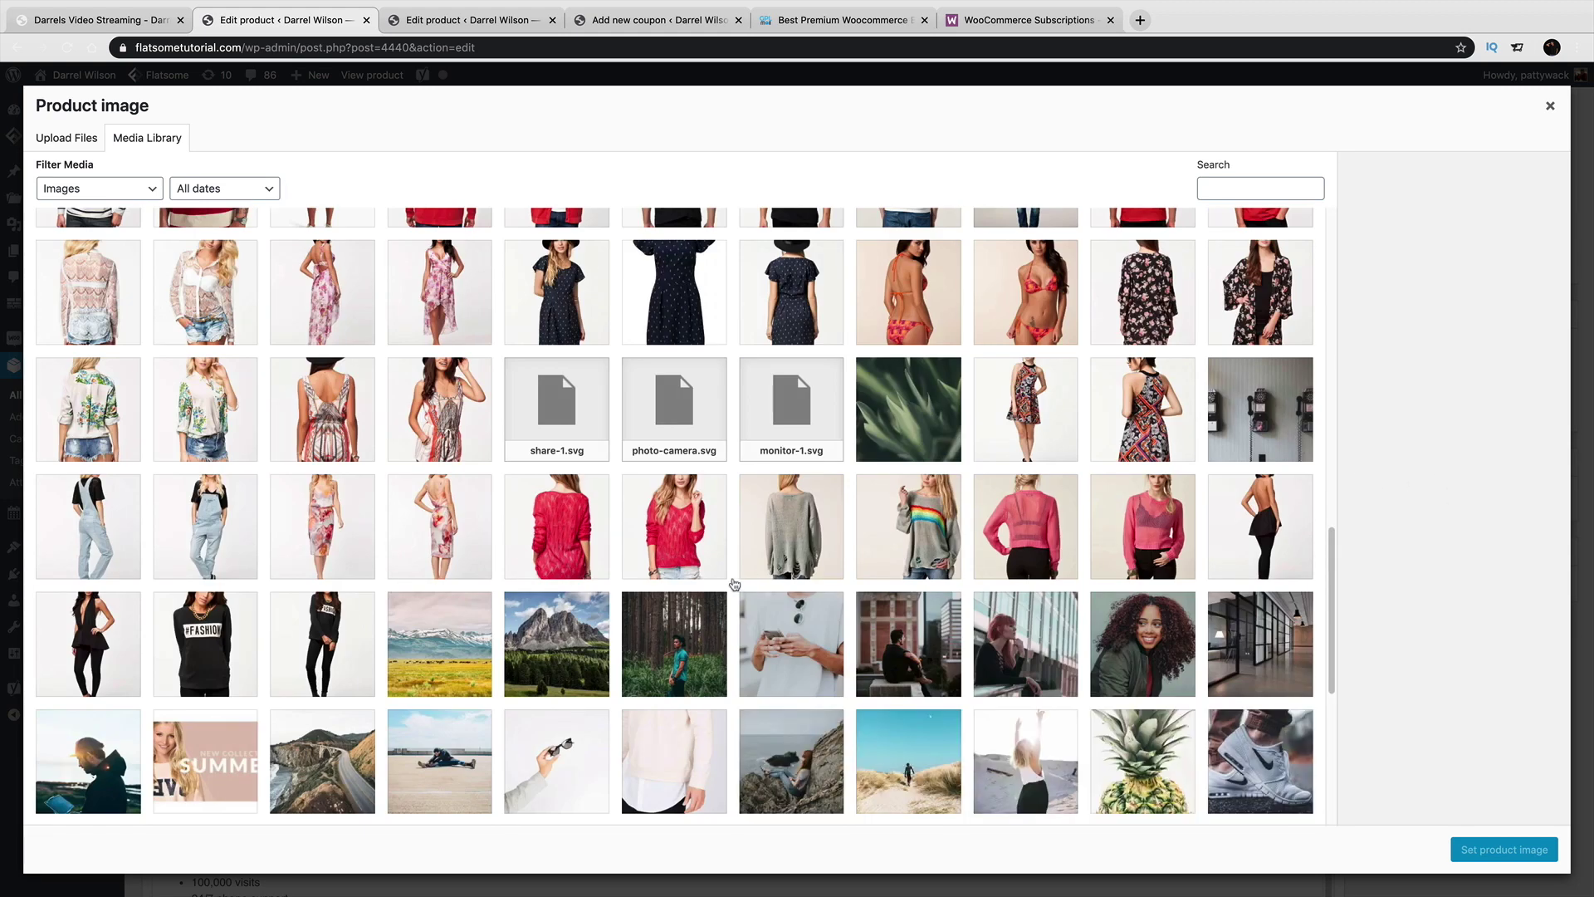
pyautogui.scroll(-10, 556, 665)
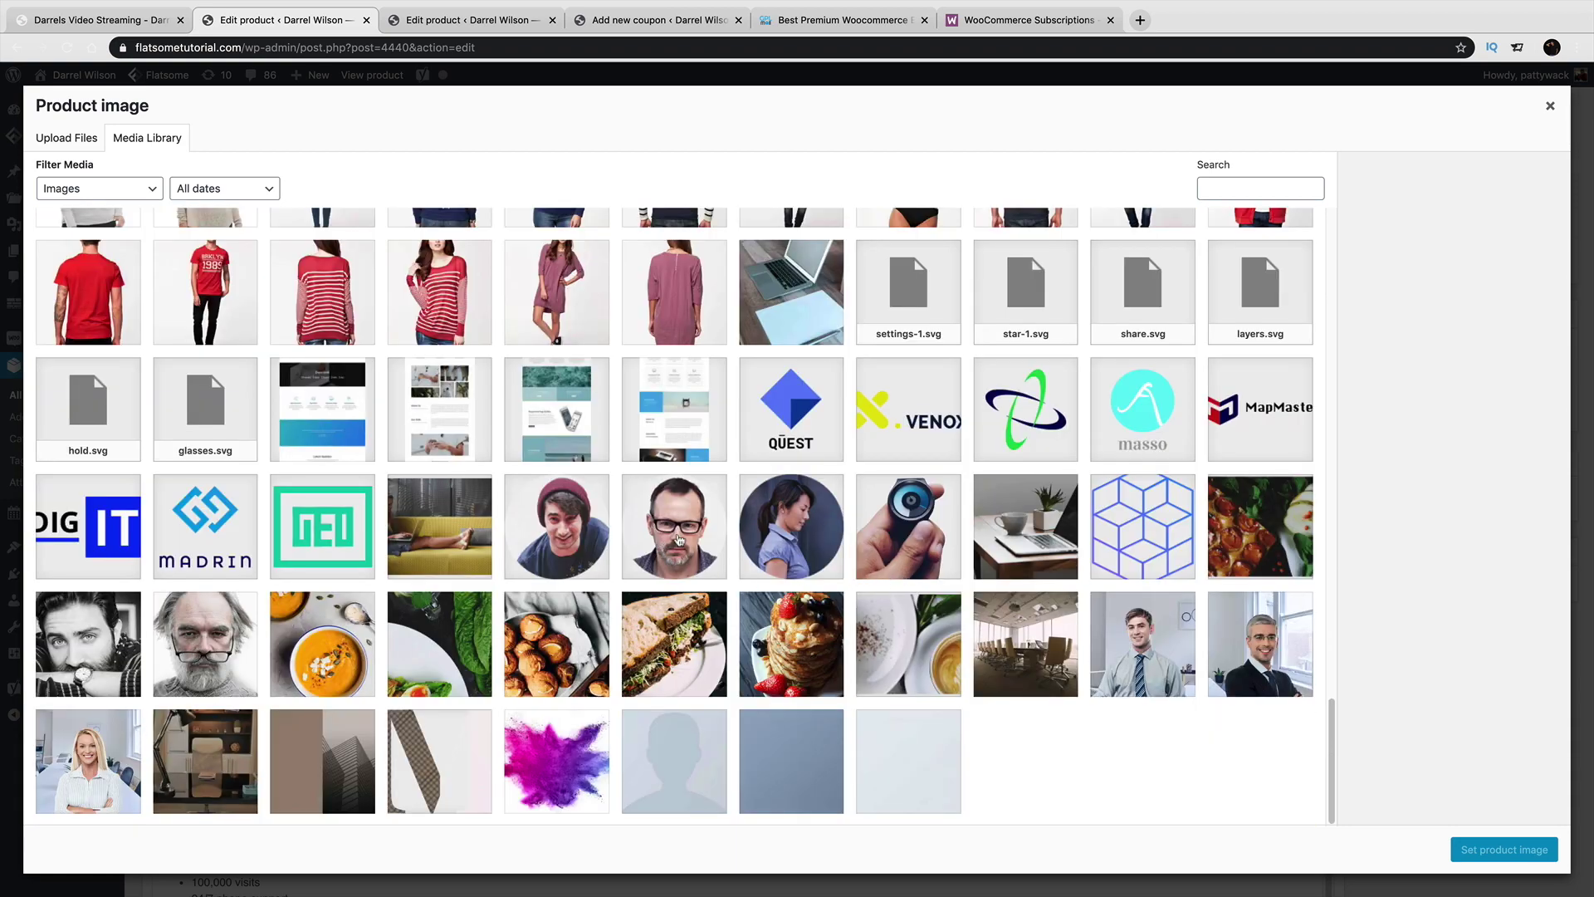
pyautogui.click(207, 631)
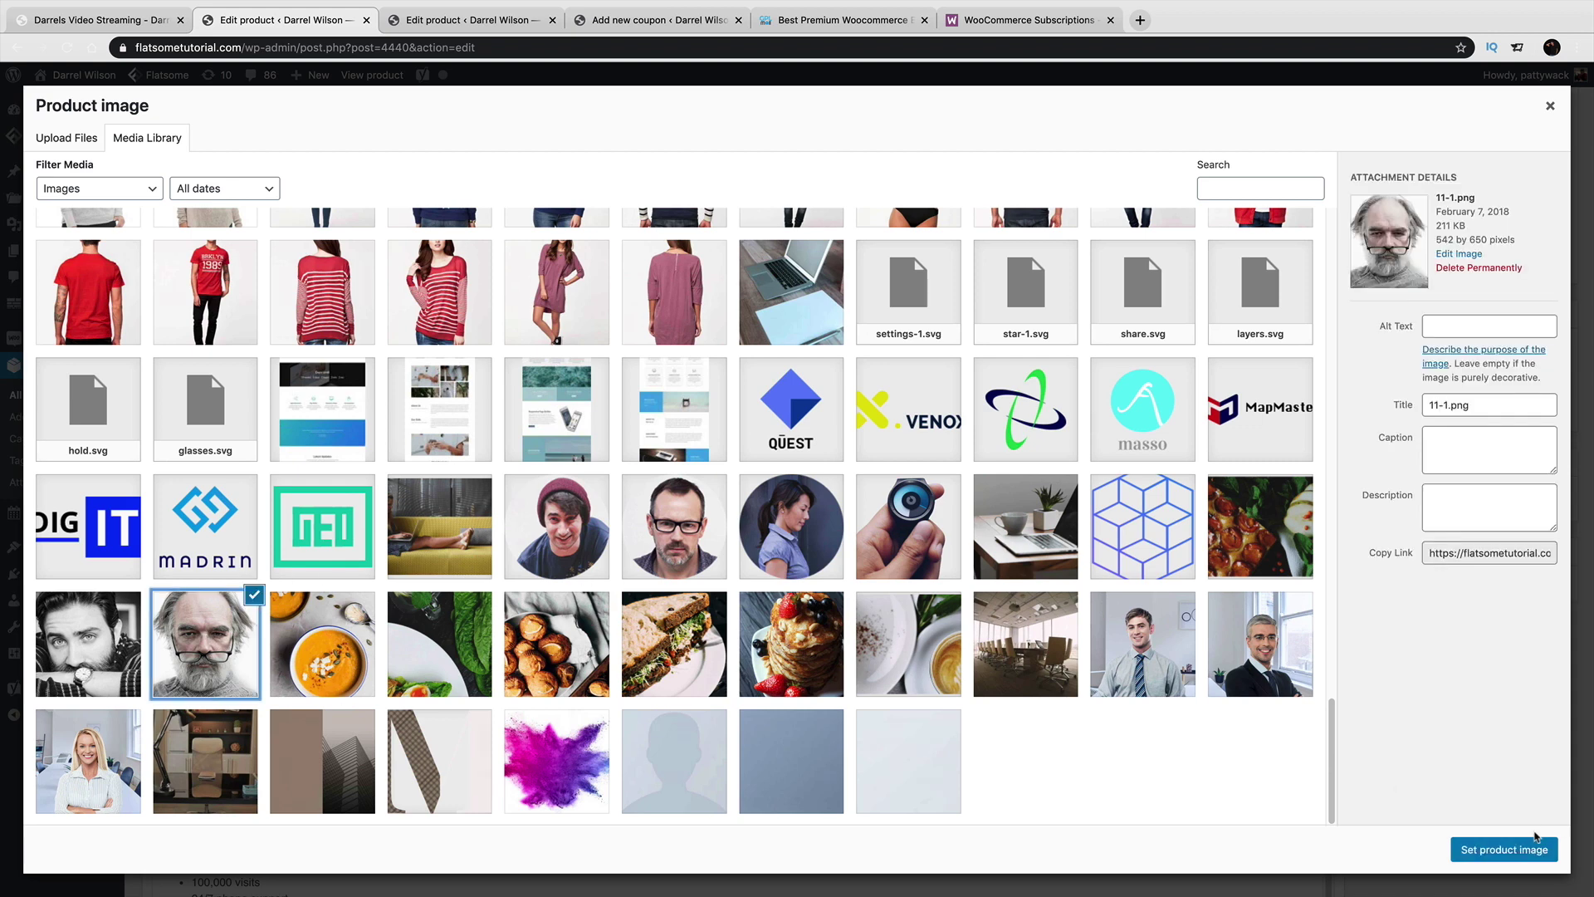
pyautogui.click(1505, 849)
pyautogui.scroll(-5, 1295, 665)
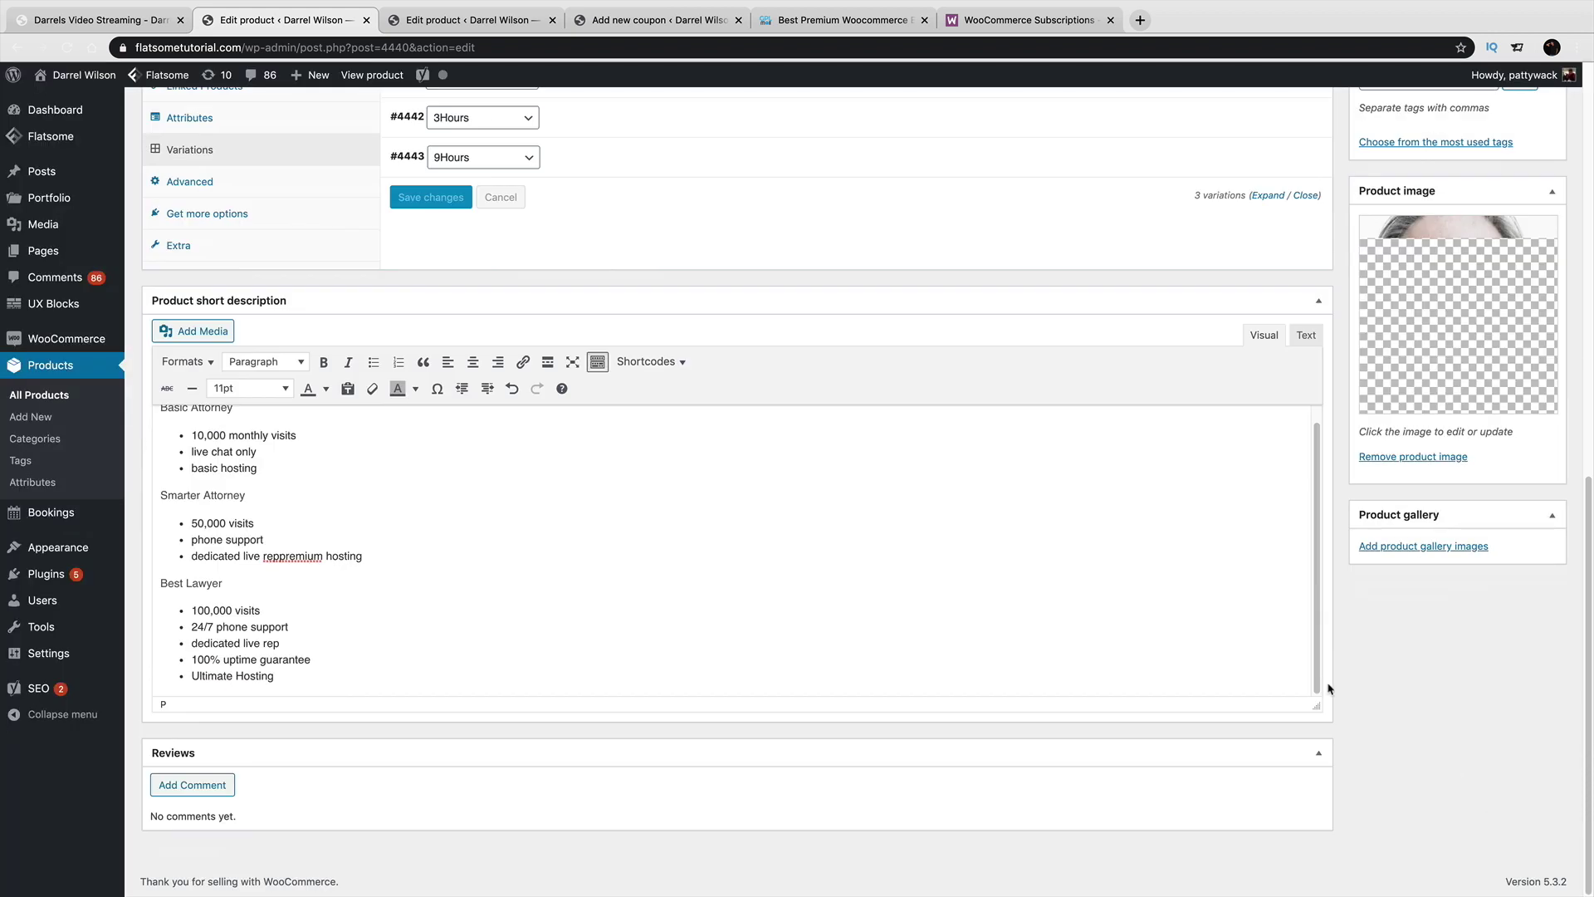
pyautogui.scroll(2, 1412, 499)
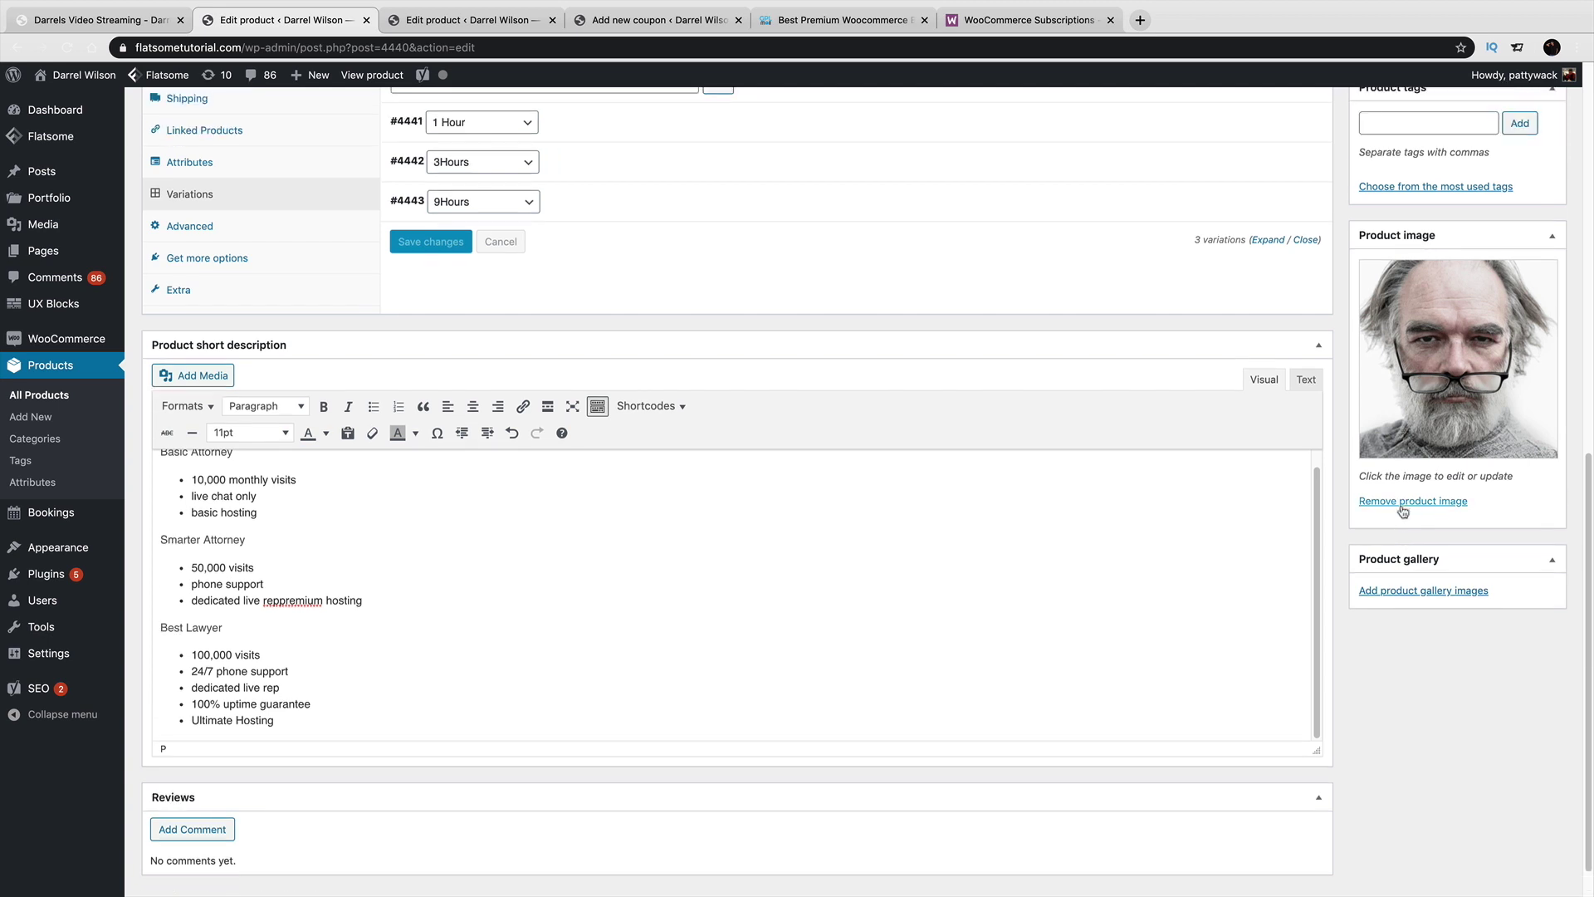
# Assign the product to the Subscriptions category instead of Accessories and update it.
pyautogui.scroll(5, 1370, 457)
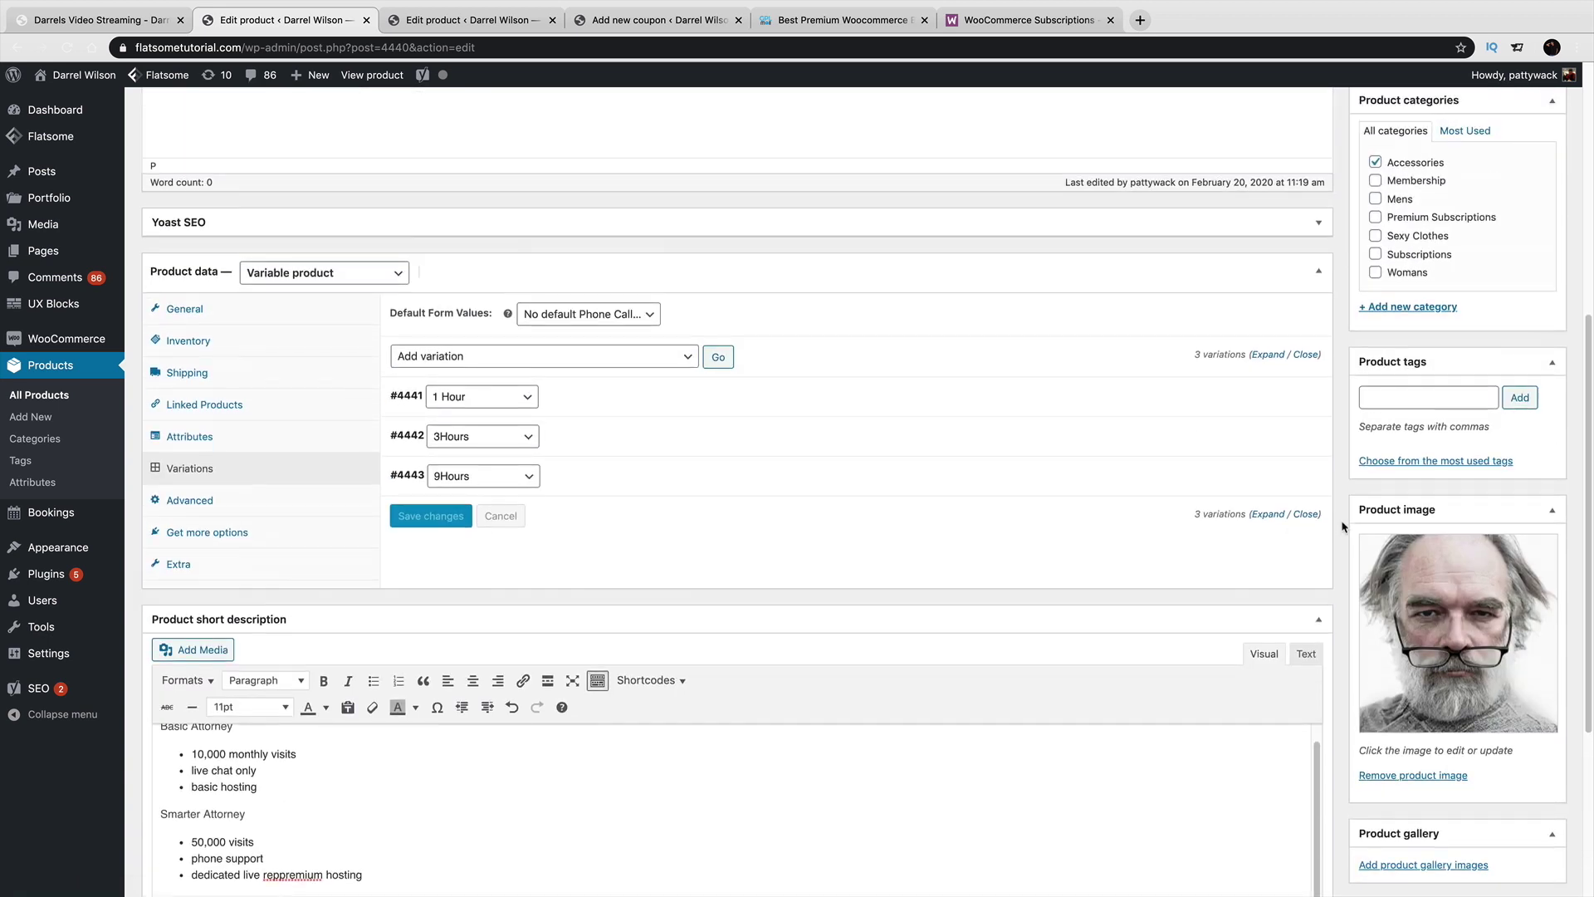
pyautogui.scroll(1, 1386, 407)
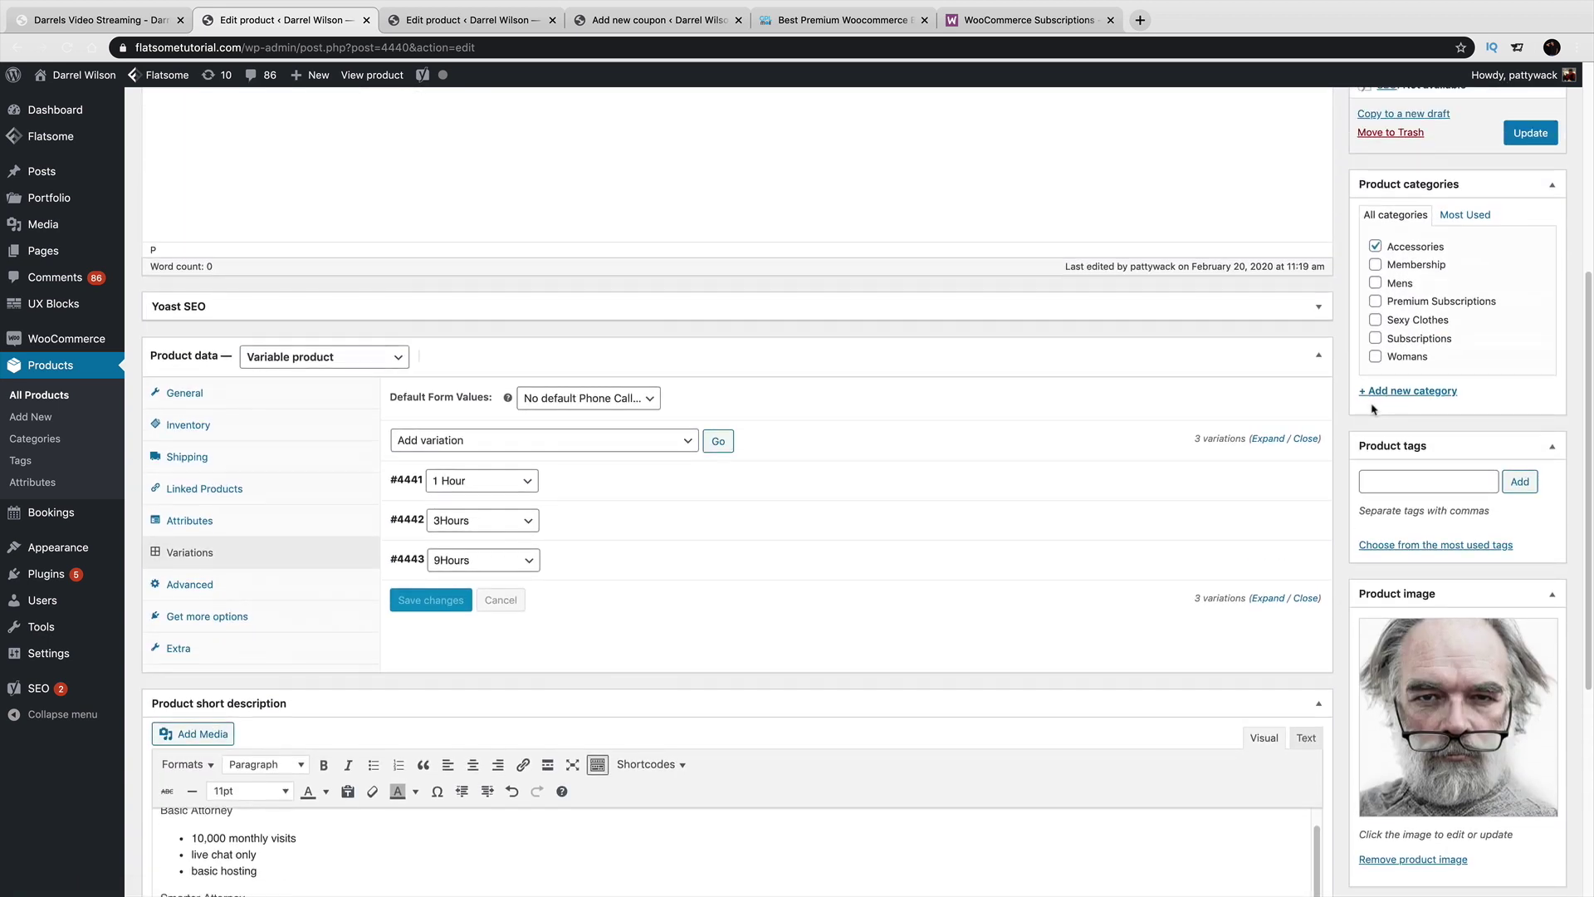
pyautogui.click(1374, 339)
pyautogui.click(1374, 245)
pyautogui.scroll(-1, 1377, 381)
pyautogui.scroll(-4, 1377, 381)
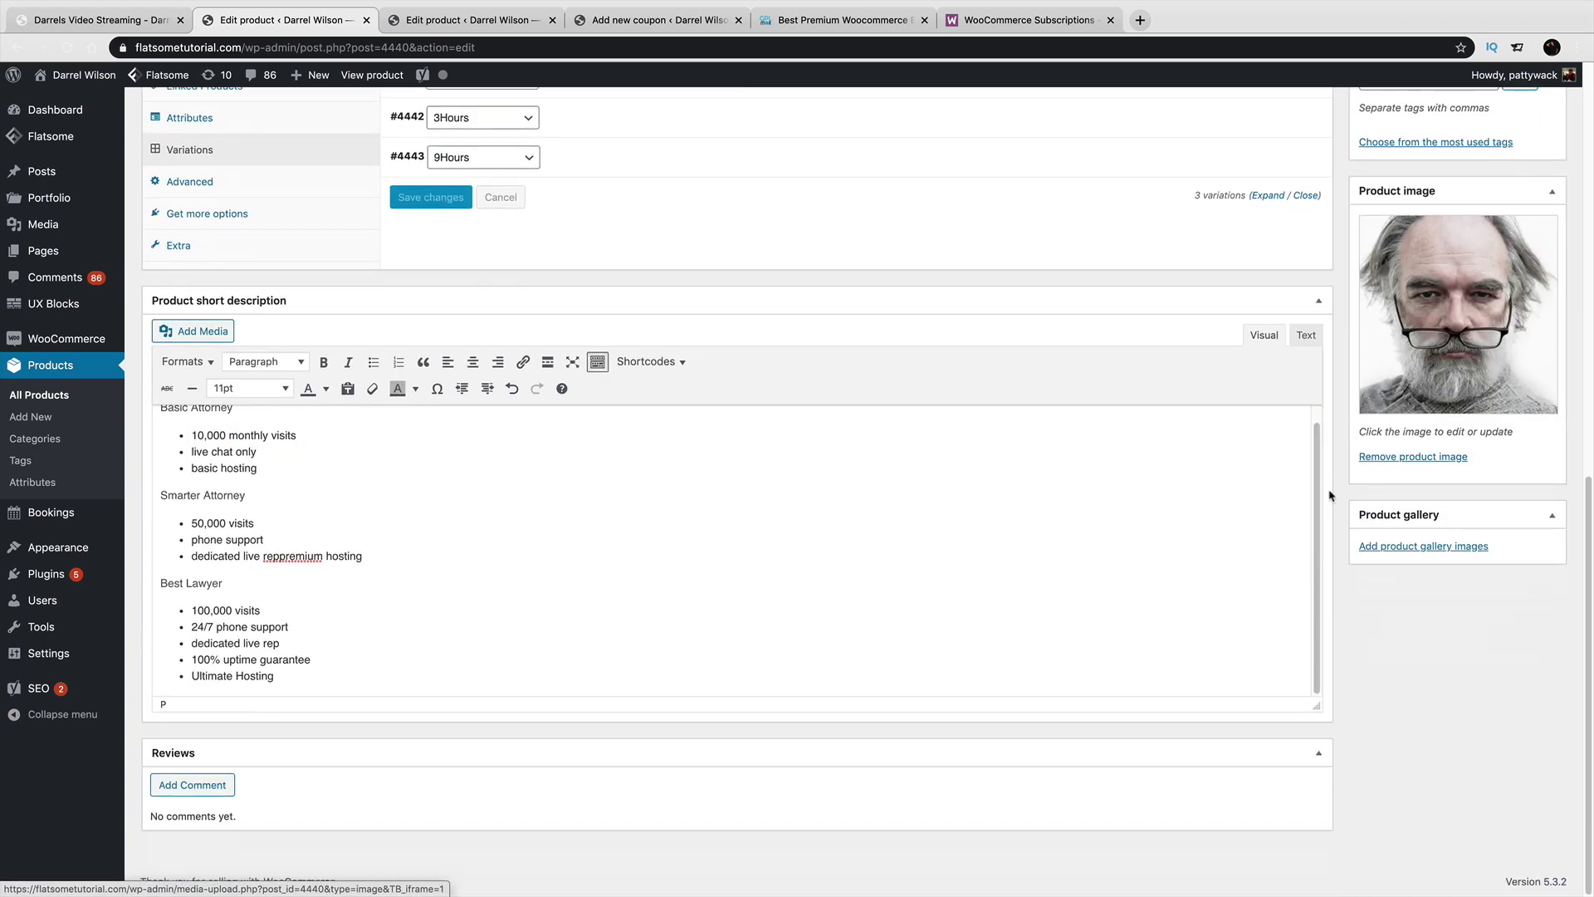
pyautogui.scroll(3, 1328, 498)
pyautogui.scroll(6, 1329, 518)
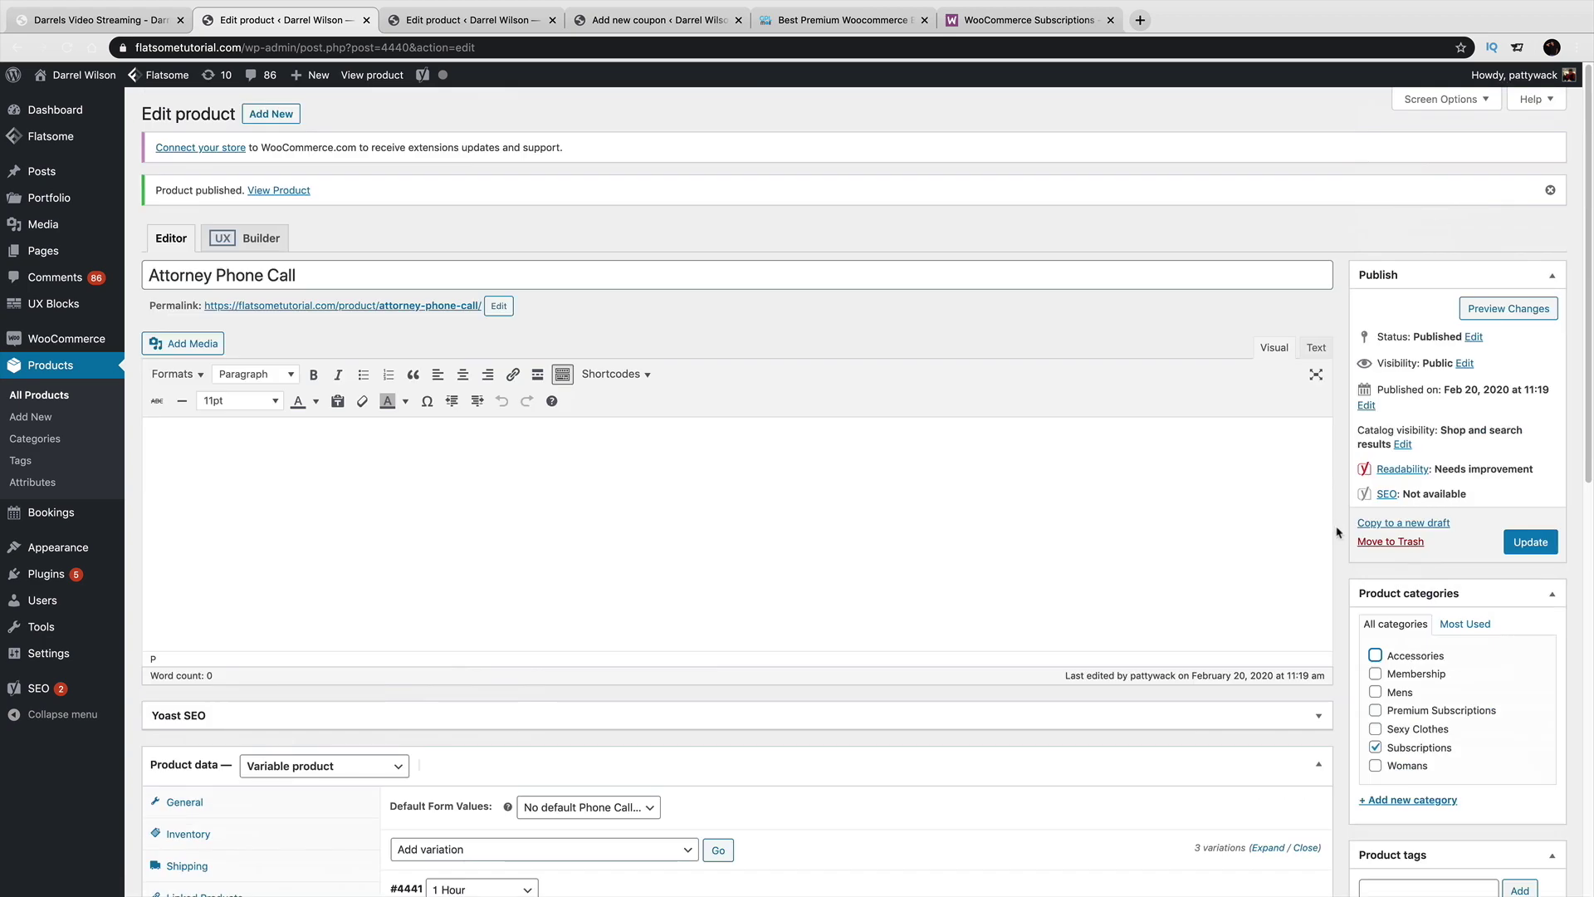
pyautogui.click(1516, 544)
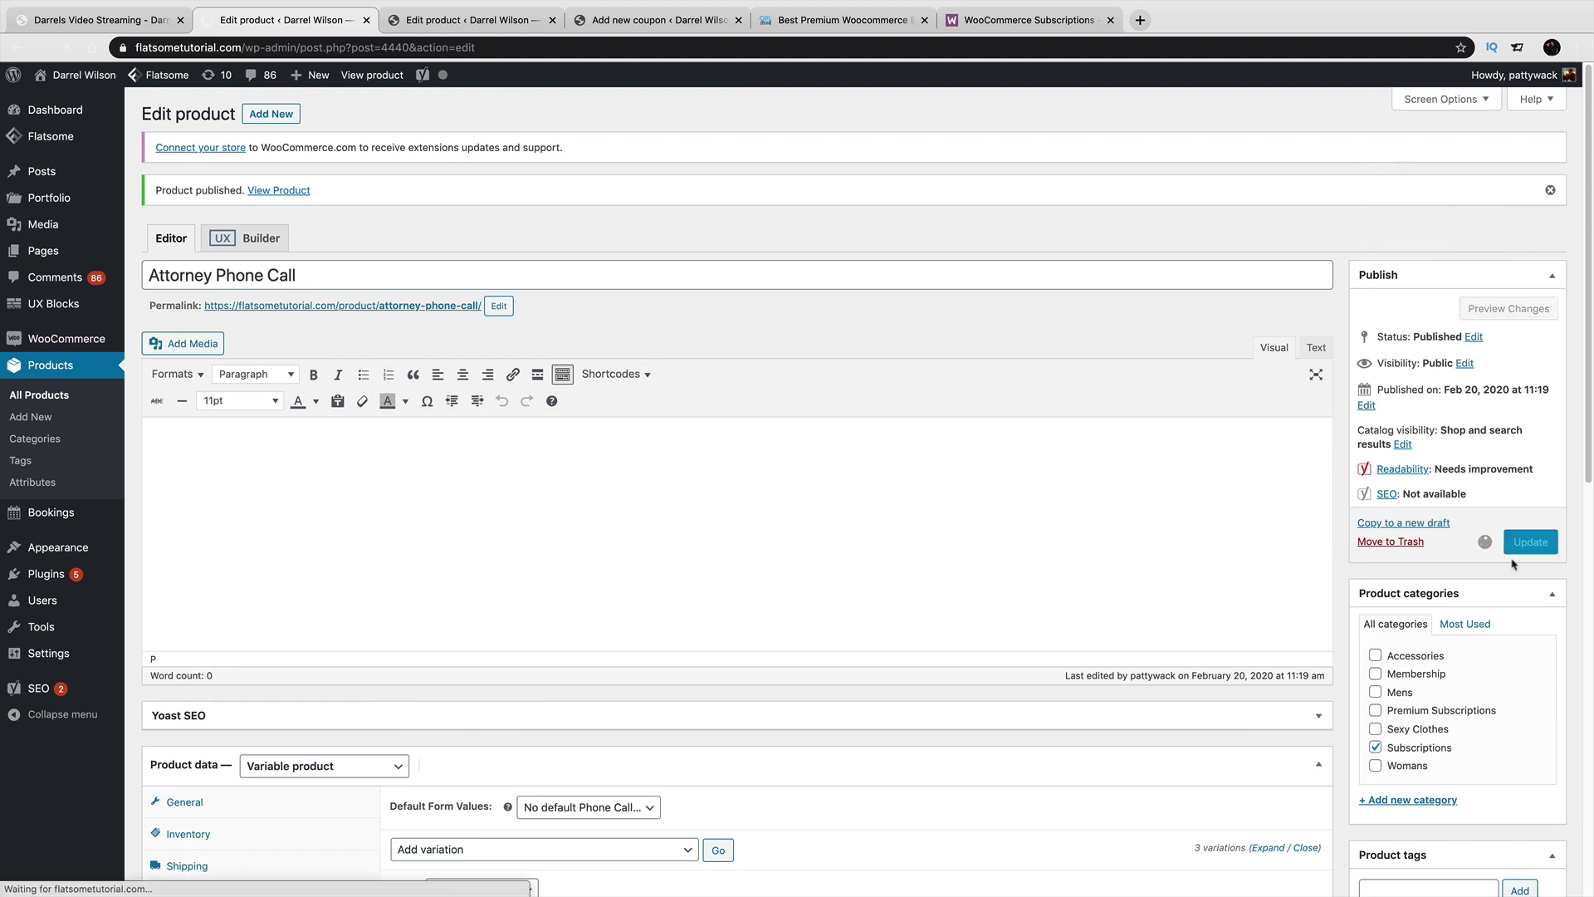
# View the Attorney Phone Call product page and examine its price range, plan descriptions and phone call option.
pyautogui.click(359, 76)
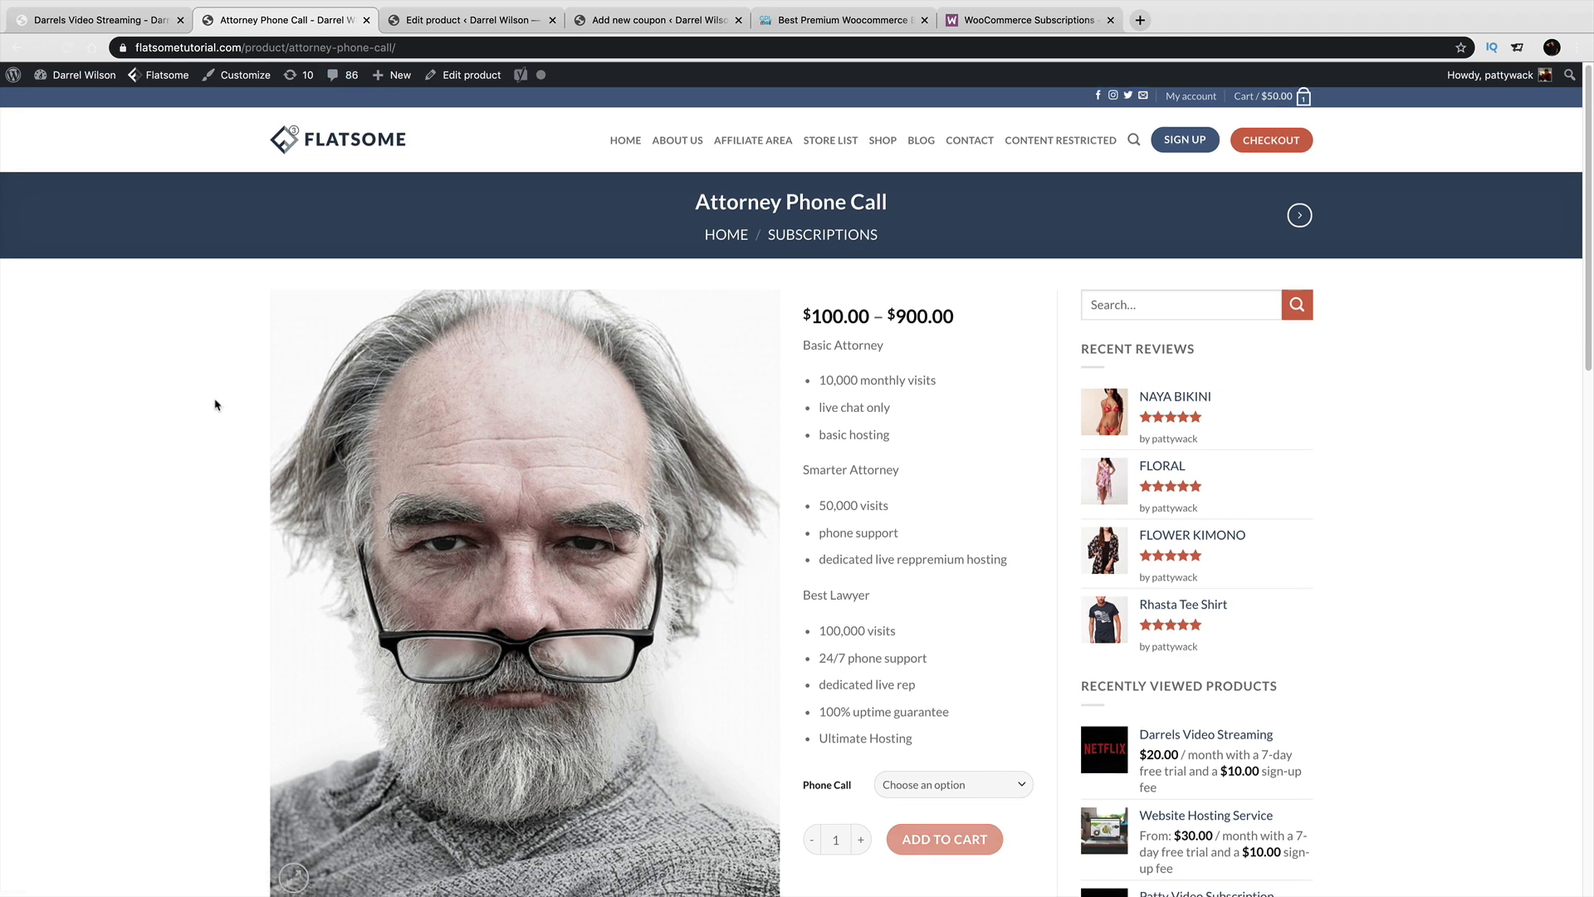
pyautogui.scroll(-1, 215, 404)
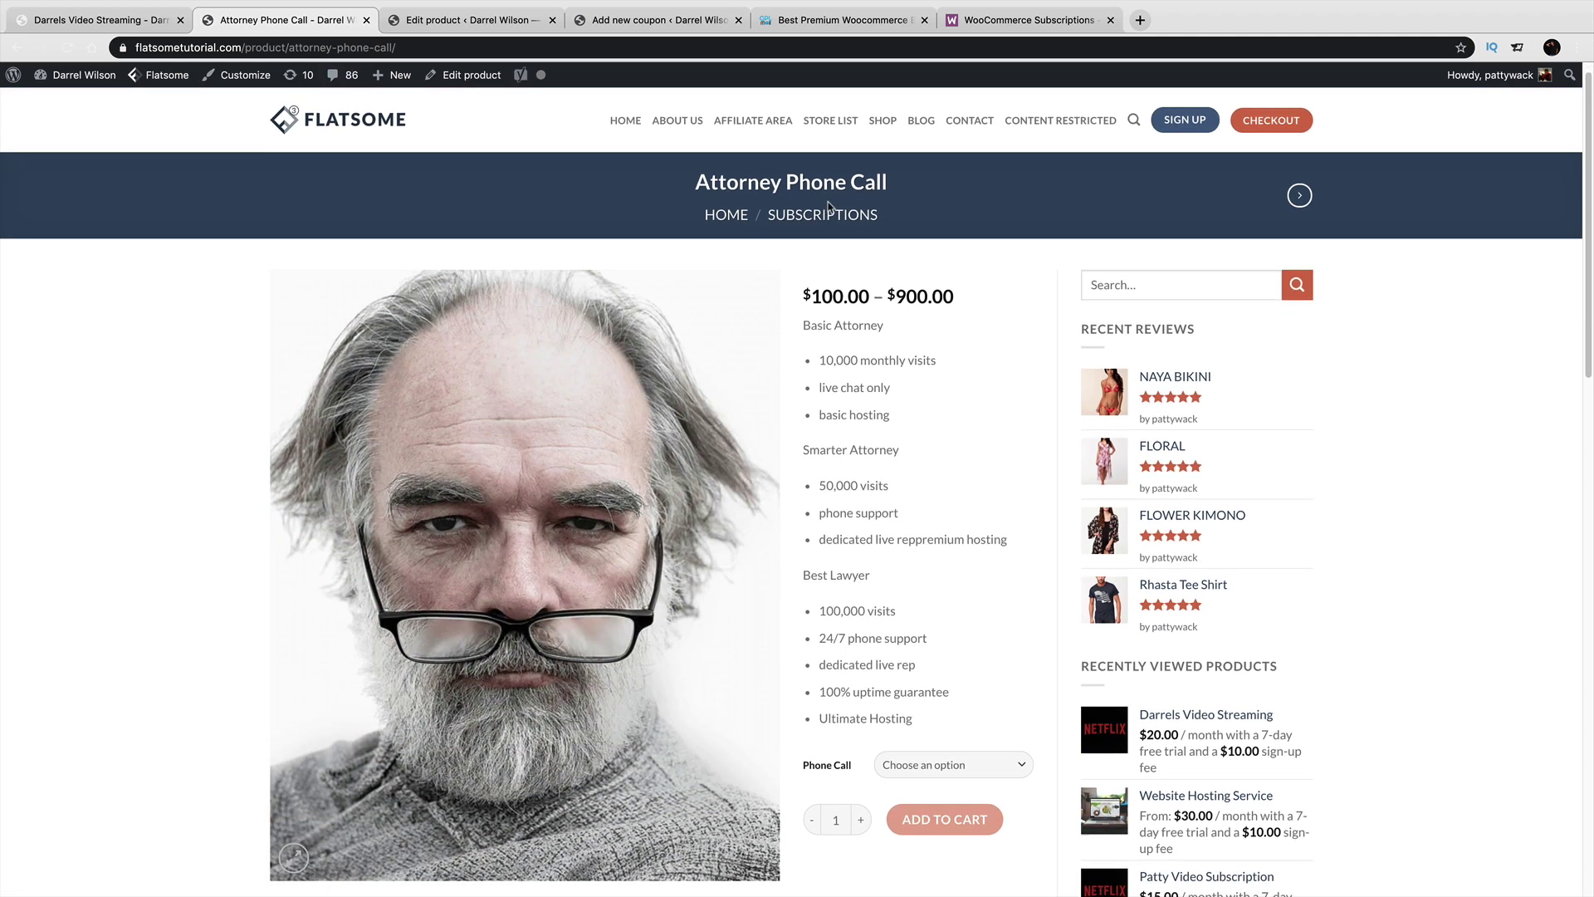
pyautogui.scroll(-2, 897, 194)
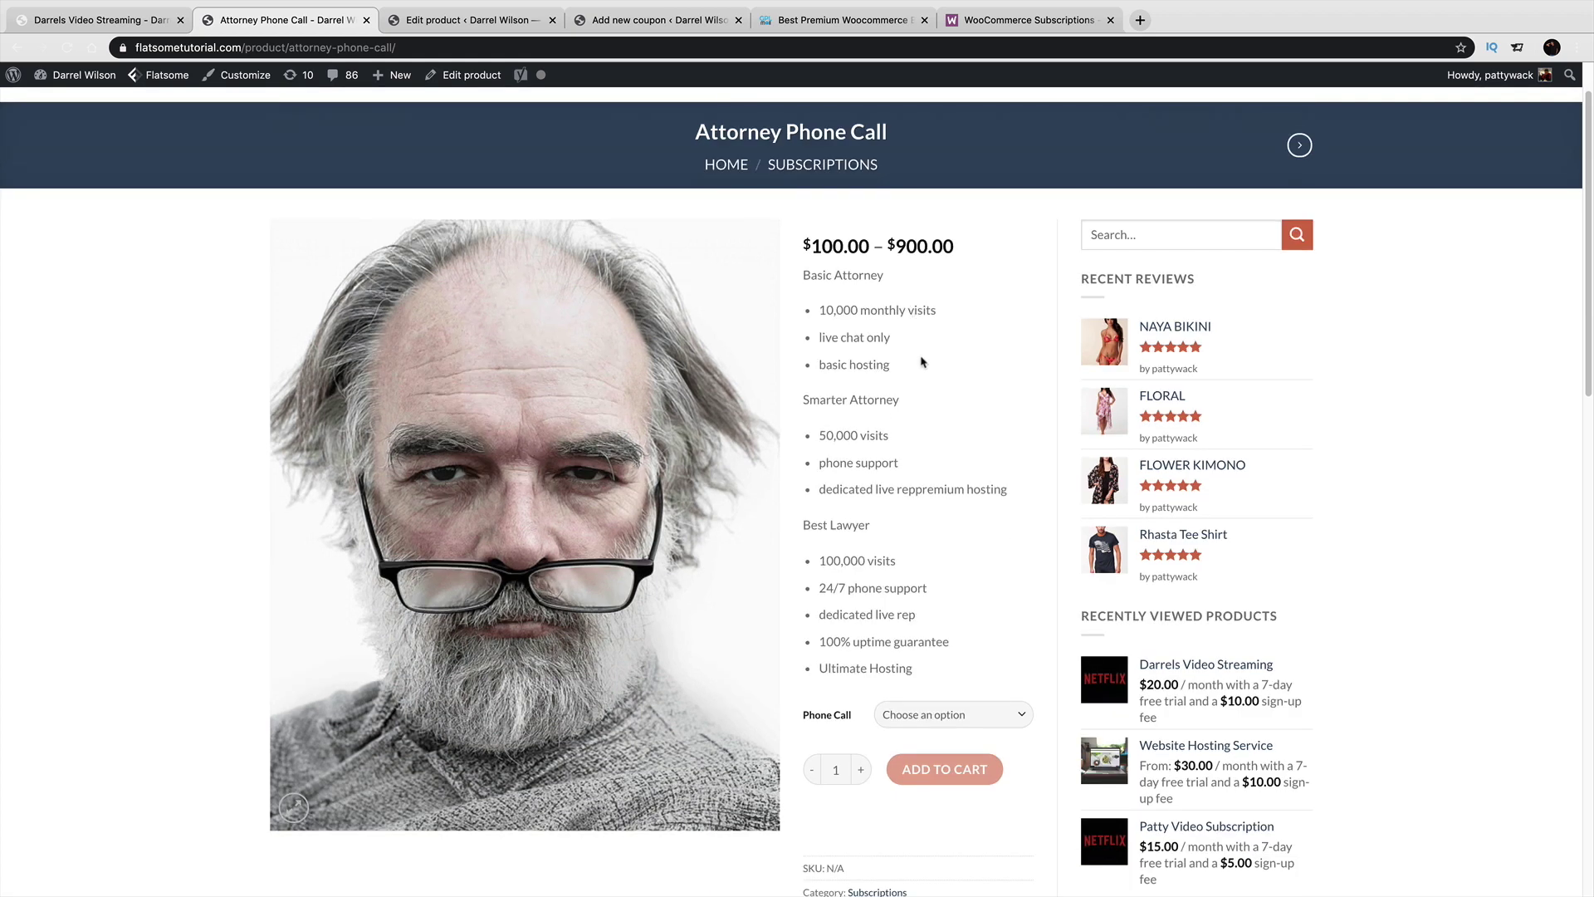
pyautogui.tripleClick(896, 397)
pyautogui.moveTo(890, 345); pyautogui.dragTo(828, 307)
pyautogui.click(828, 306)
pyautogui.moveTo(885, 375); pyautogui.dragTo(811, 313)
pyautogui.tripleClick(848, 402)
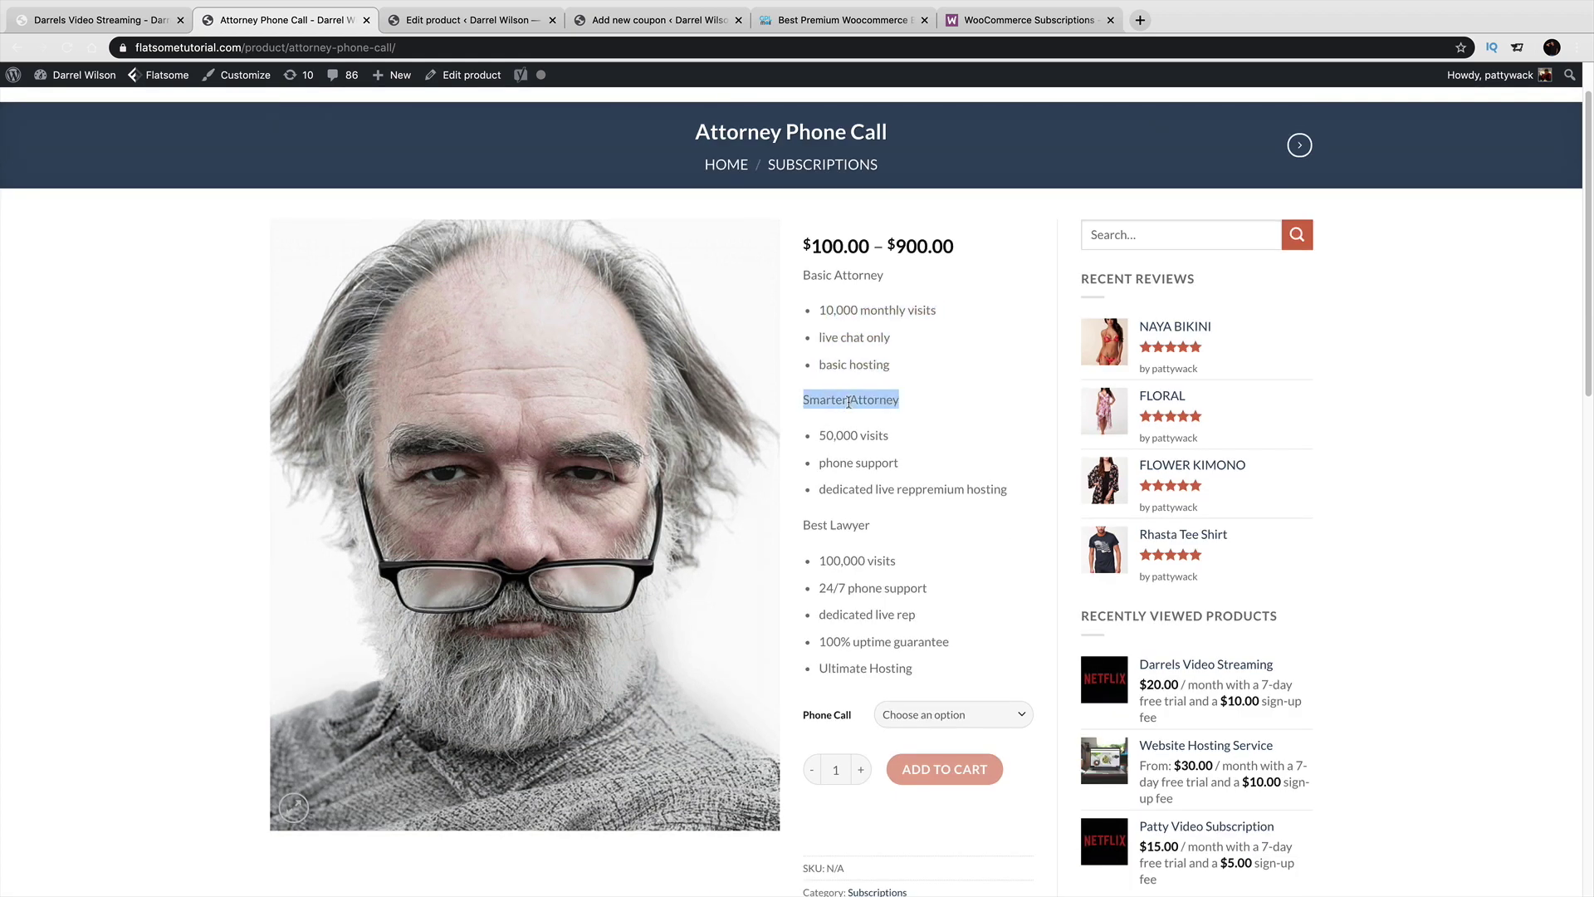
pyautogui.click(856, 545)
pyautogui.doubleClick(853, 530)
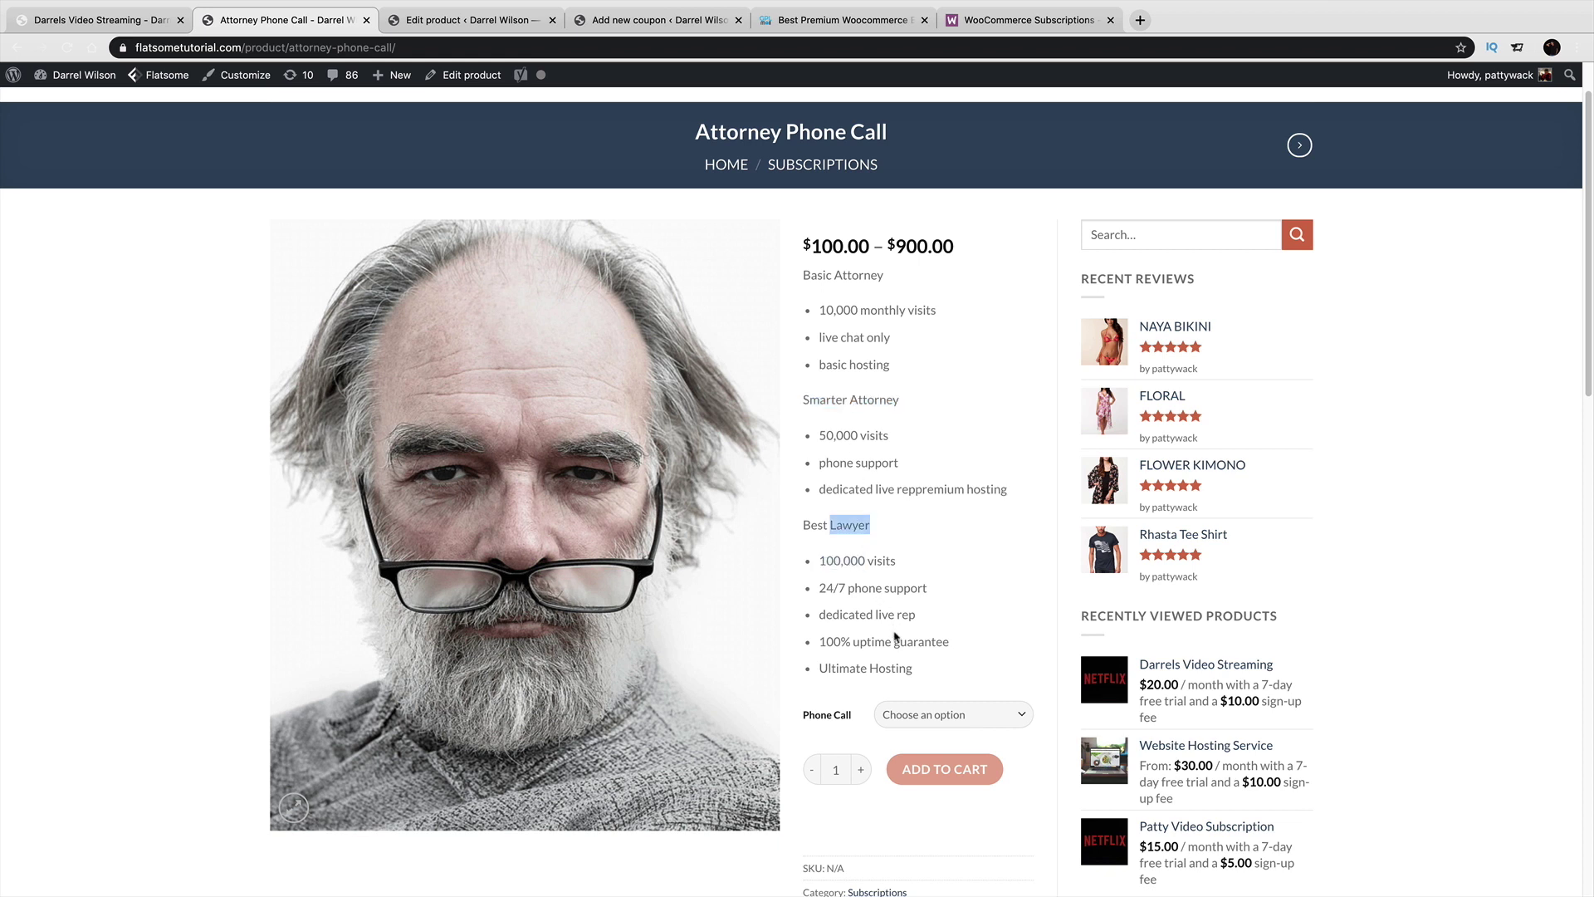
pyautogui.scroll(-1, 924, 679)
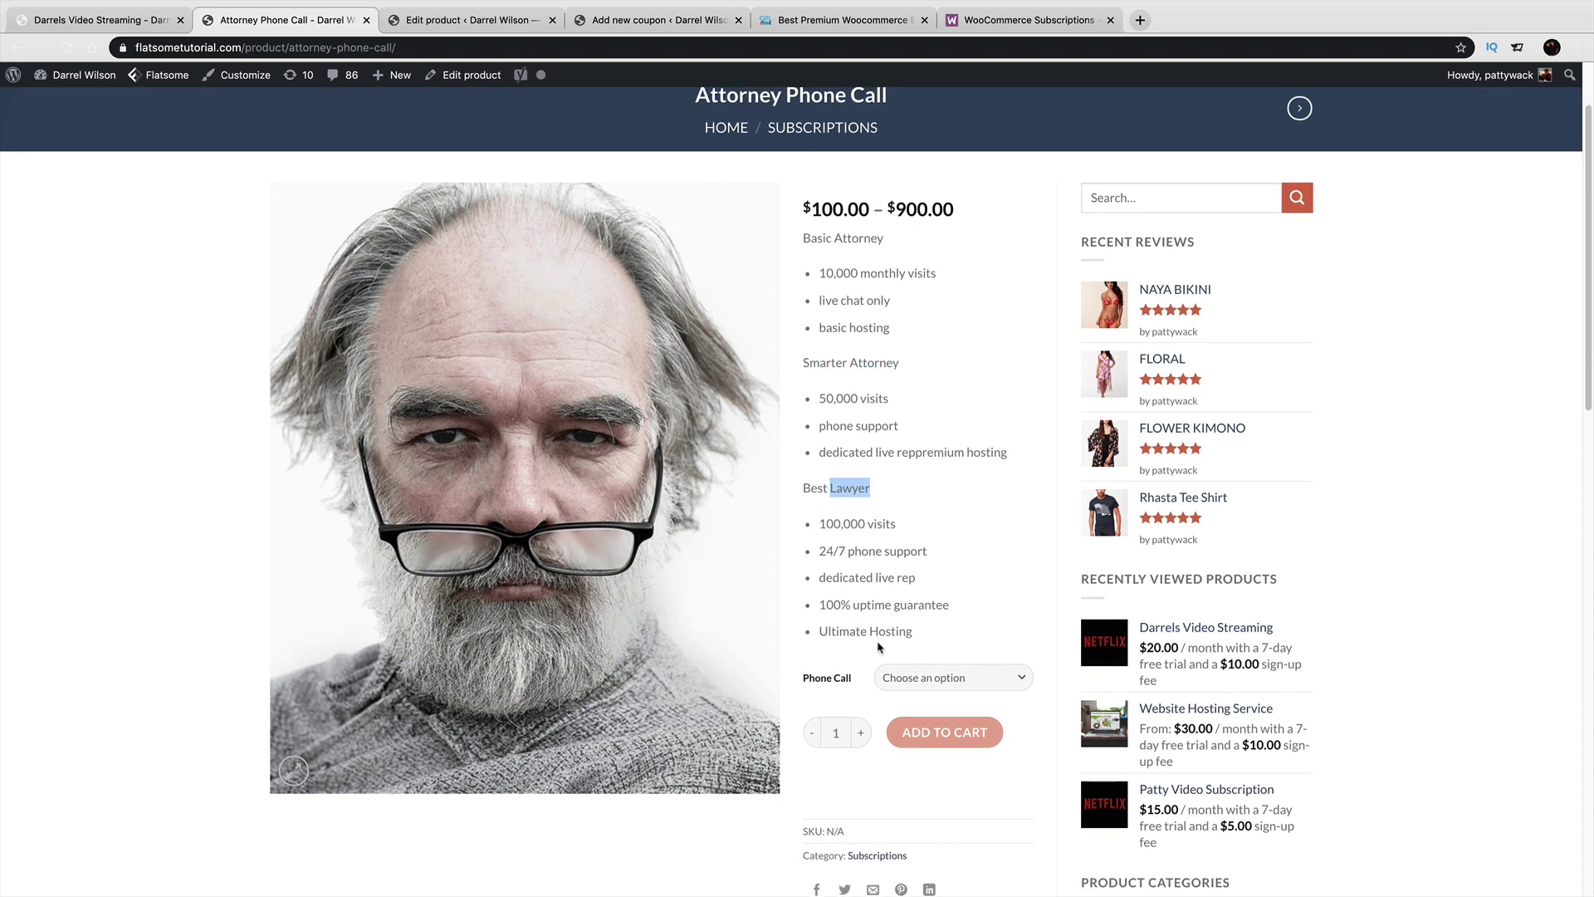
# Try the 1 Hour, 3Hours and 9Hours phone call options on the product page and compare their prices and images.
pyautogui.click(906, 685)
pyautogui.click(906, 688)
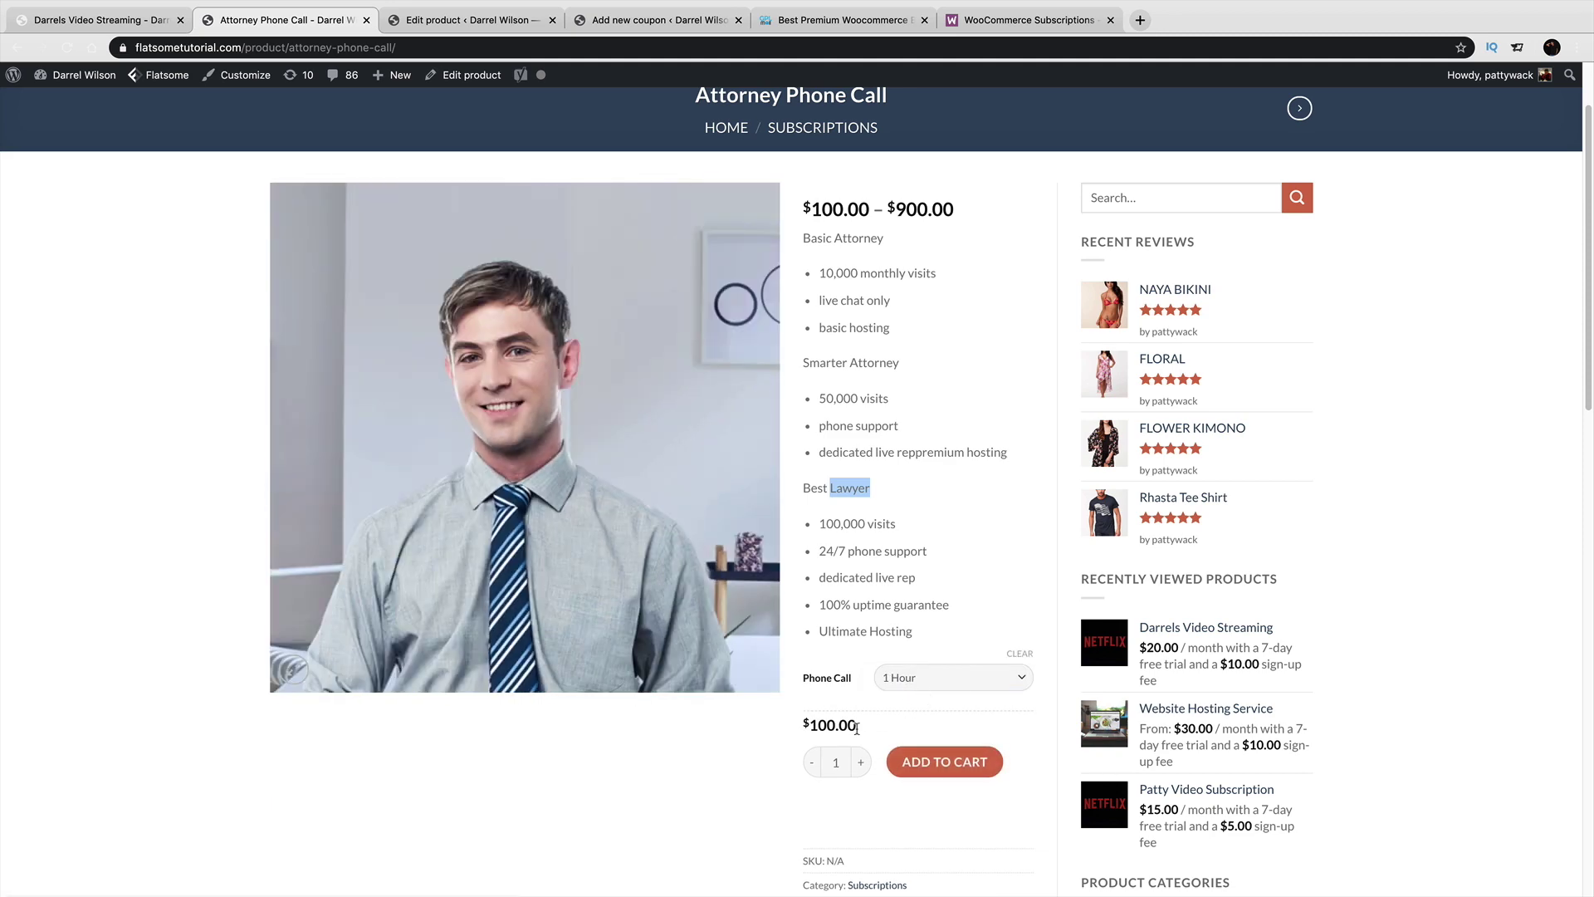
pyautogui.moveTo(857, 726); pyautogui.dragTo(810, 720)
pyautogui.click(919, 687)
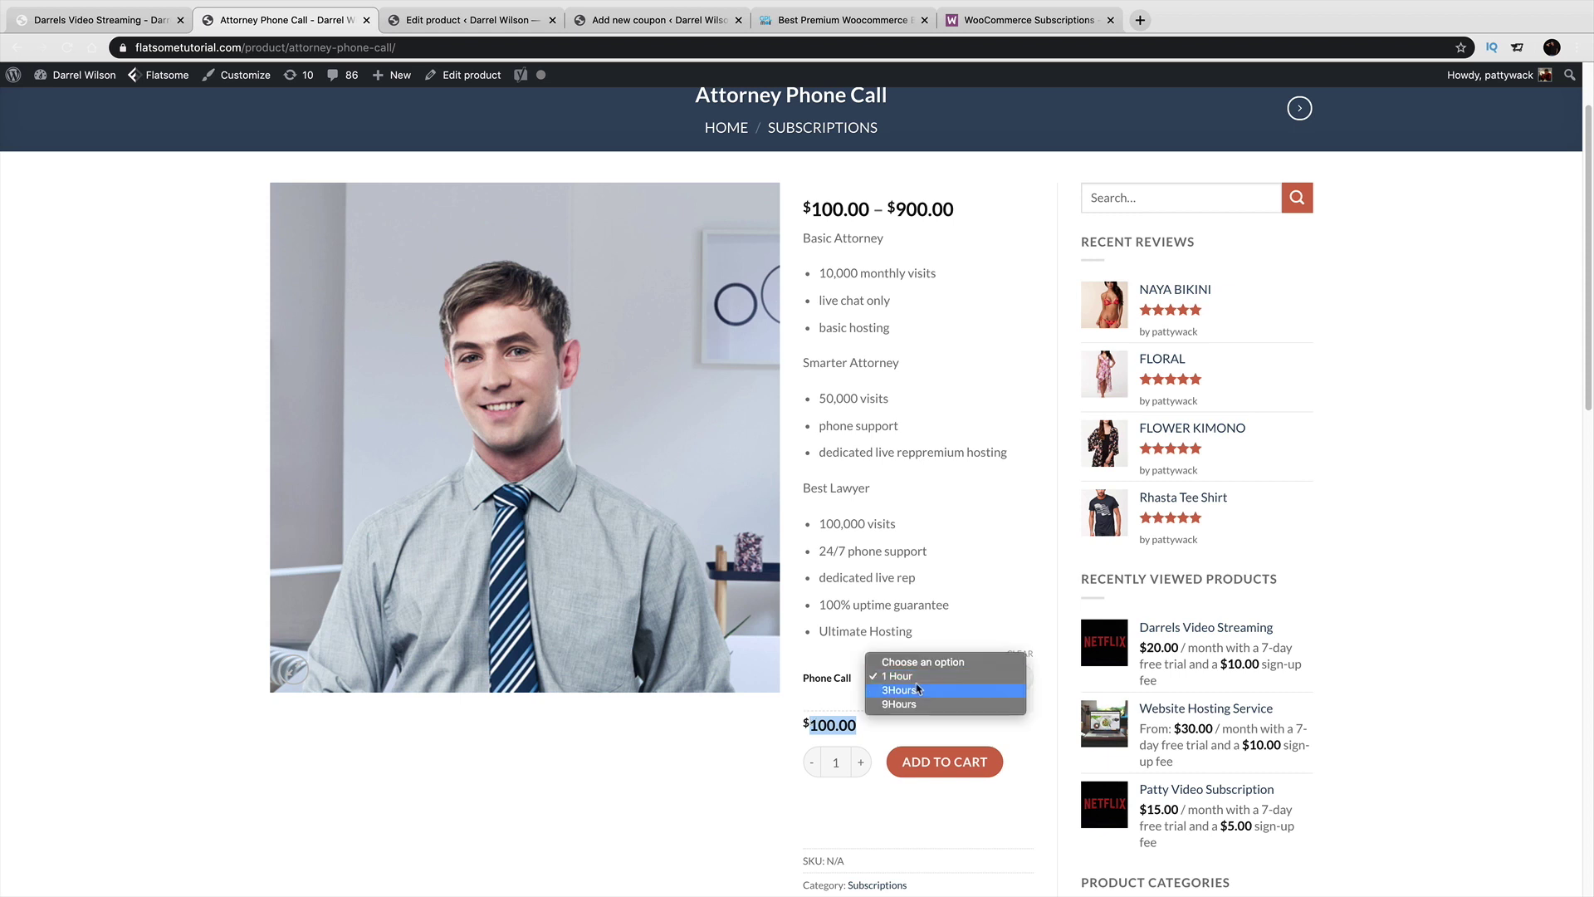
pyautogui.click(919, 688)
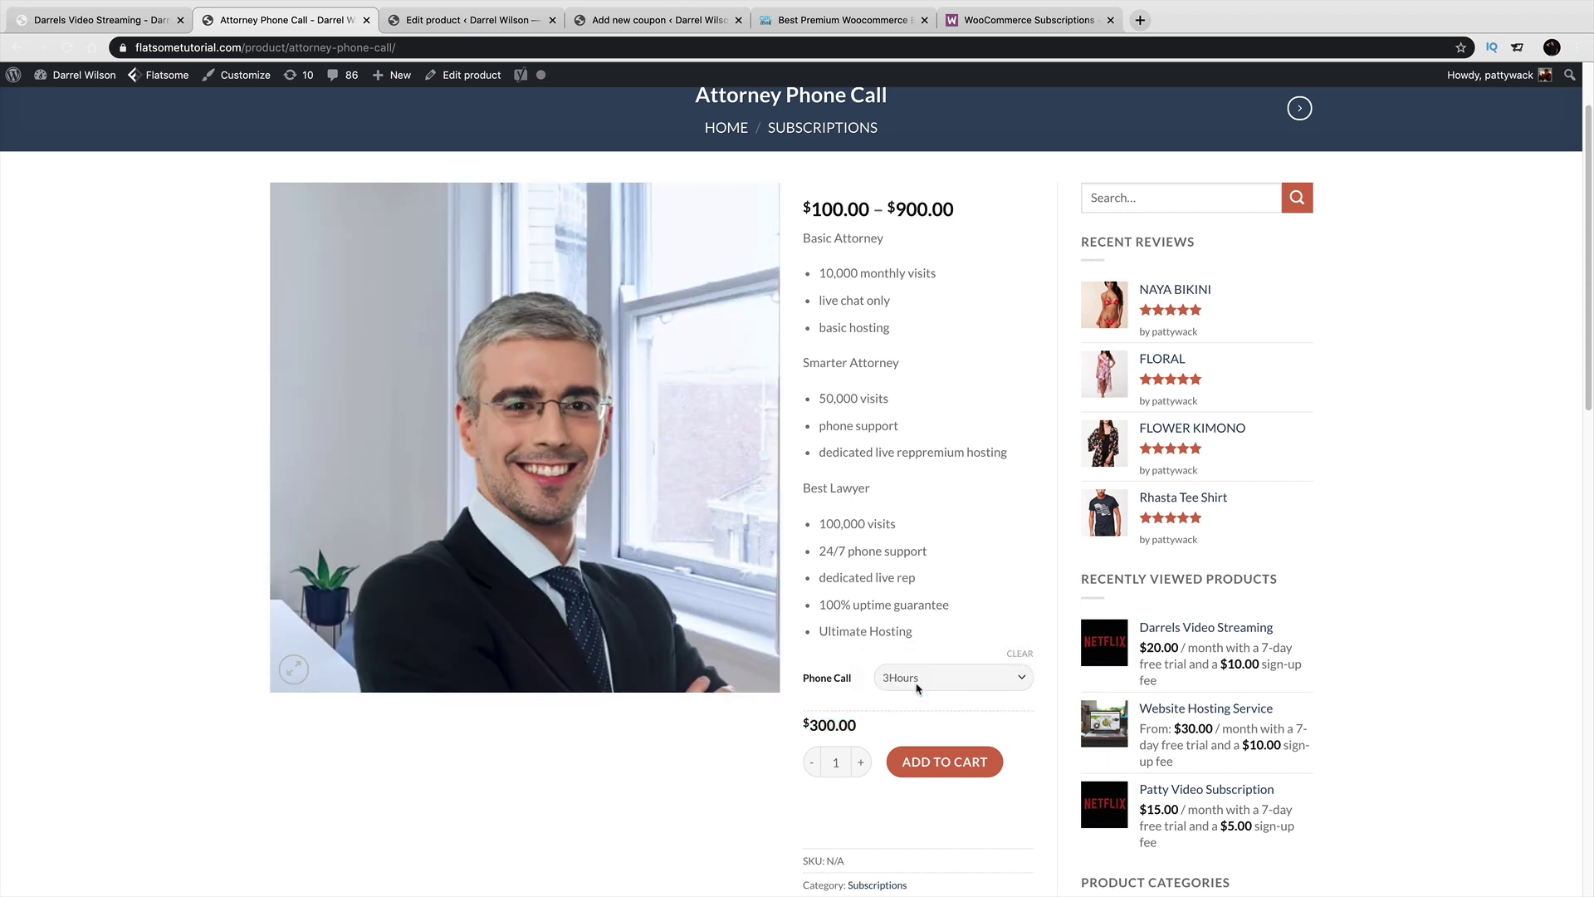
pyautogui.moveTo(881, 732); pyautogui.dragTo(804, 729)
pyautogui.click(915, 690)
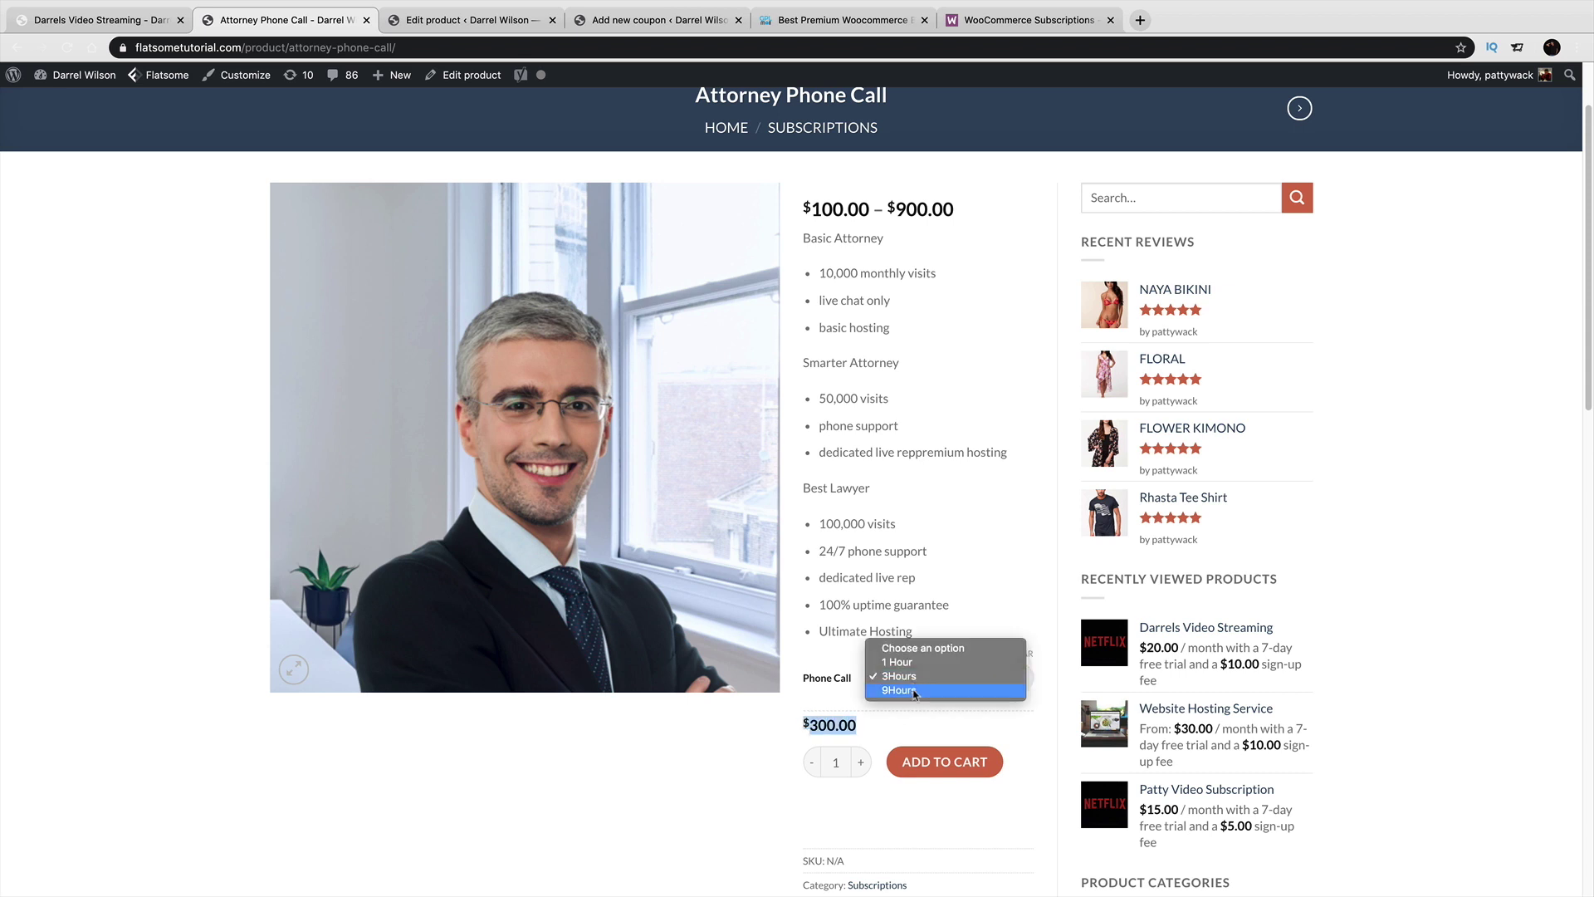
pyautogui.click(915, 691)
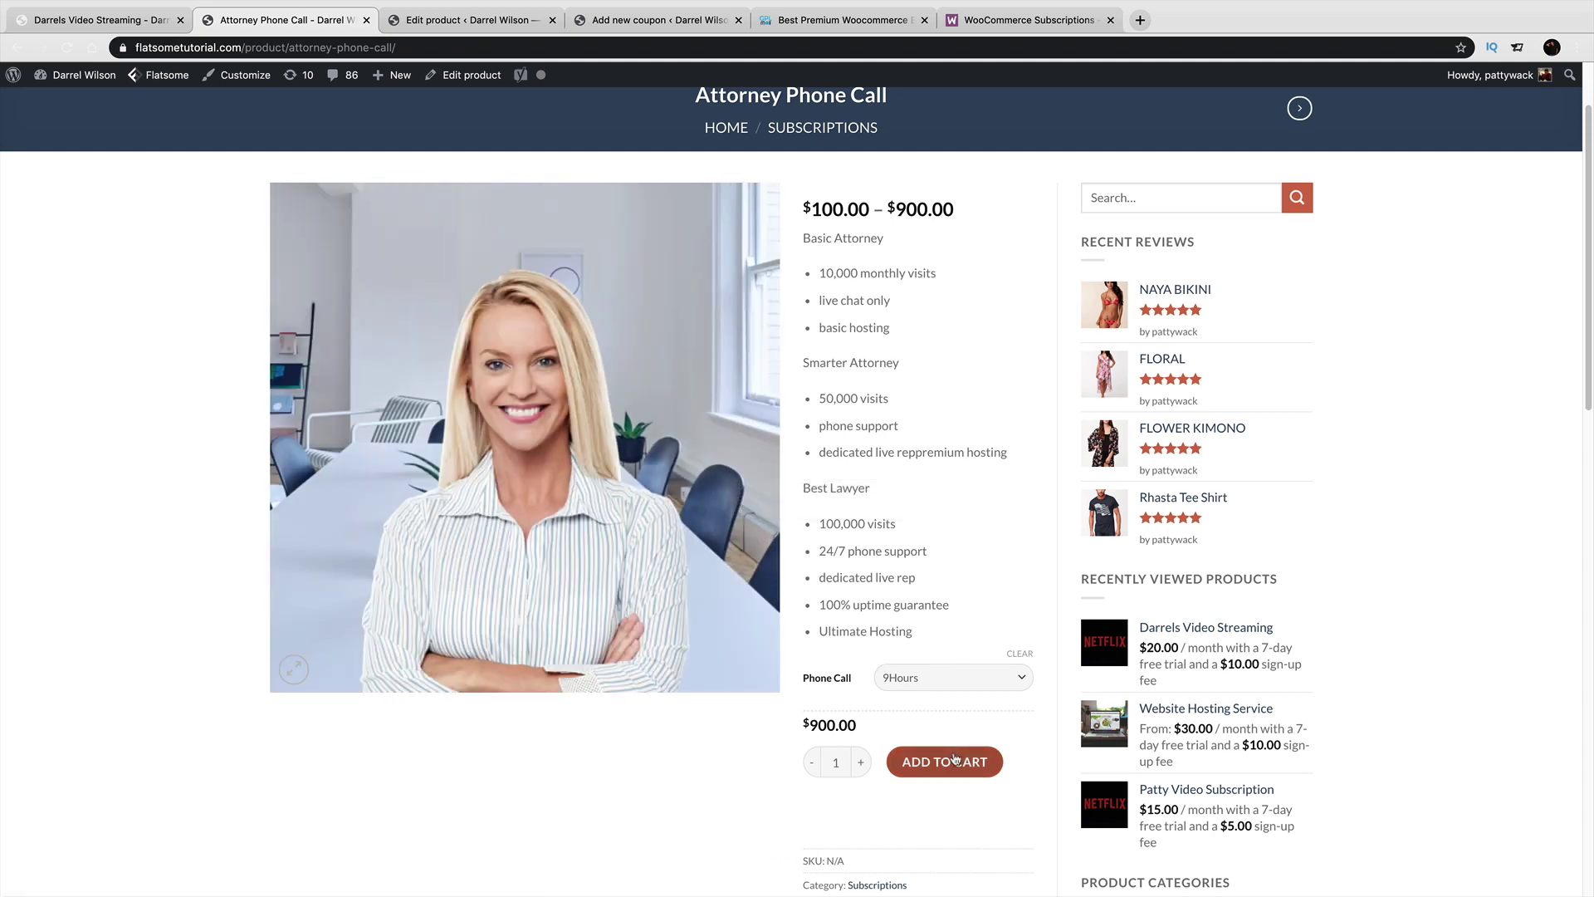
pyautogui.scroll(1, 963, 748)
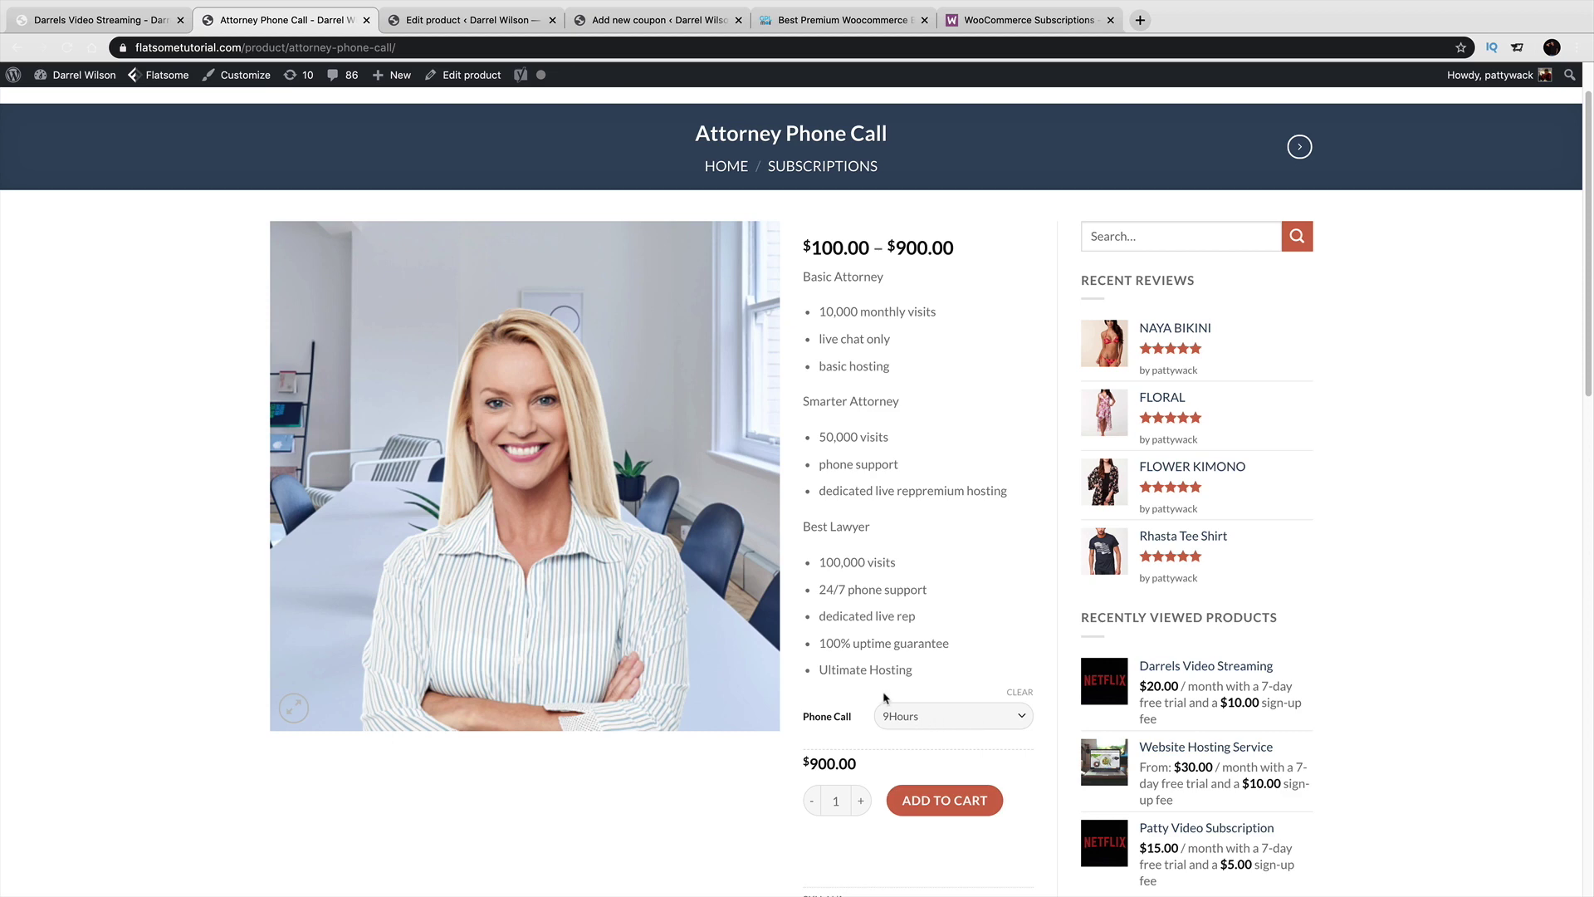
pyautogui.scroll(2, 858, 675)
pyautogui.scroll(1, 858, 676)
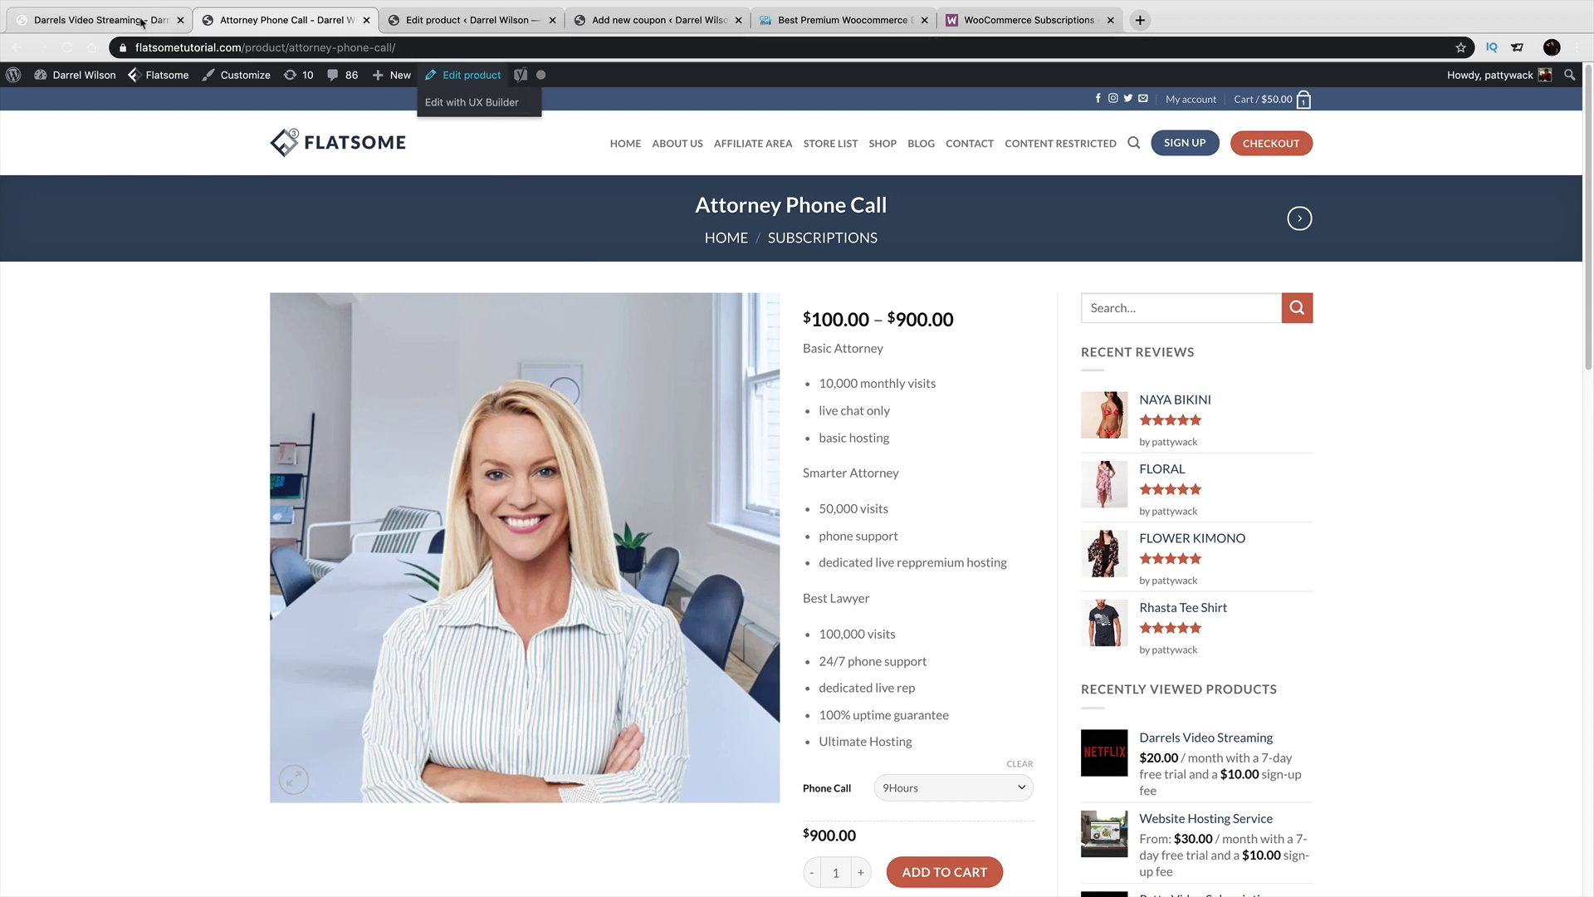
# Switch to the new coupon form and enter the code Lawyer with the description "discount for lawyer".
pyautogui.click(418, 22)
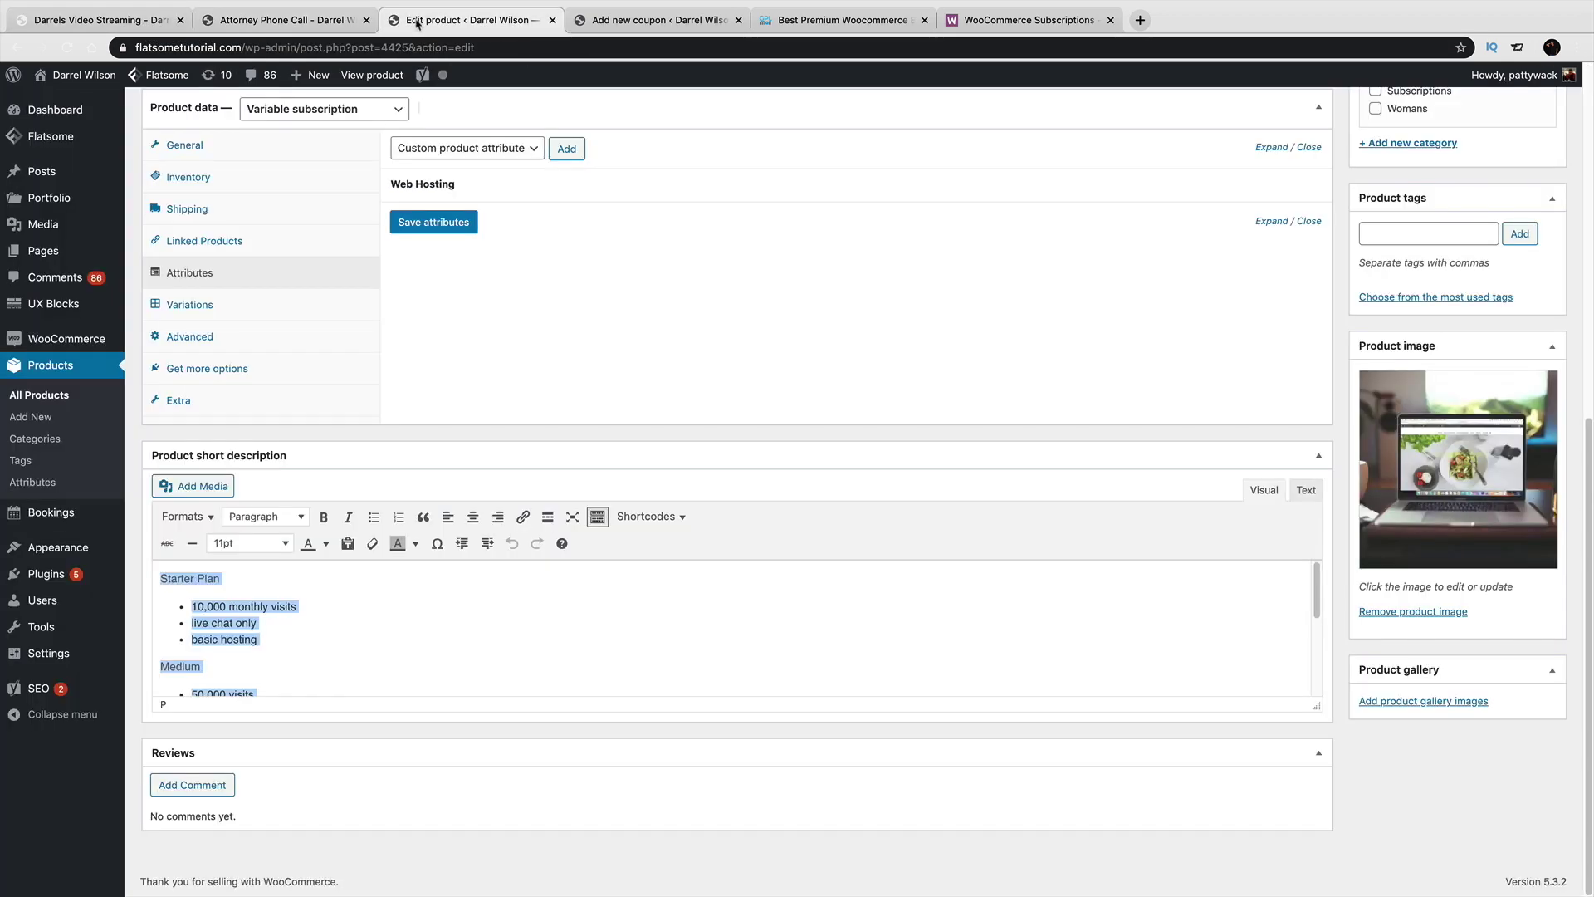
pyautogui.scroll(8, 711, 679)
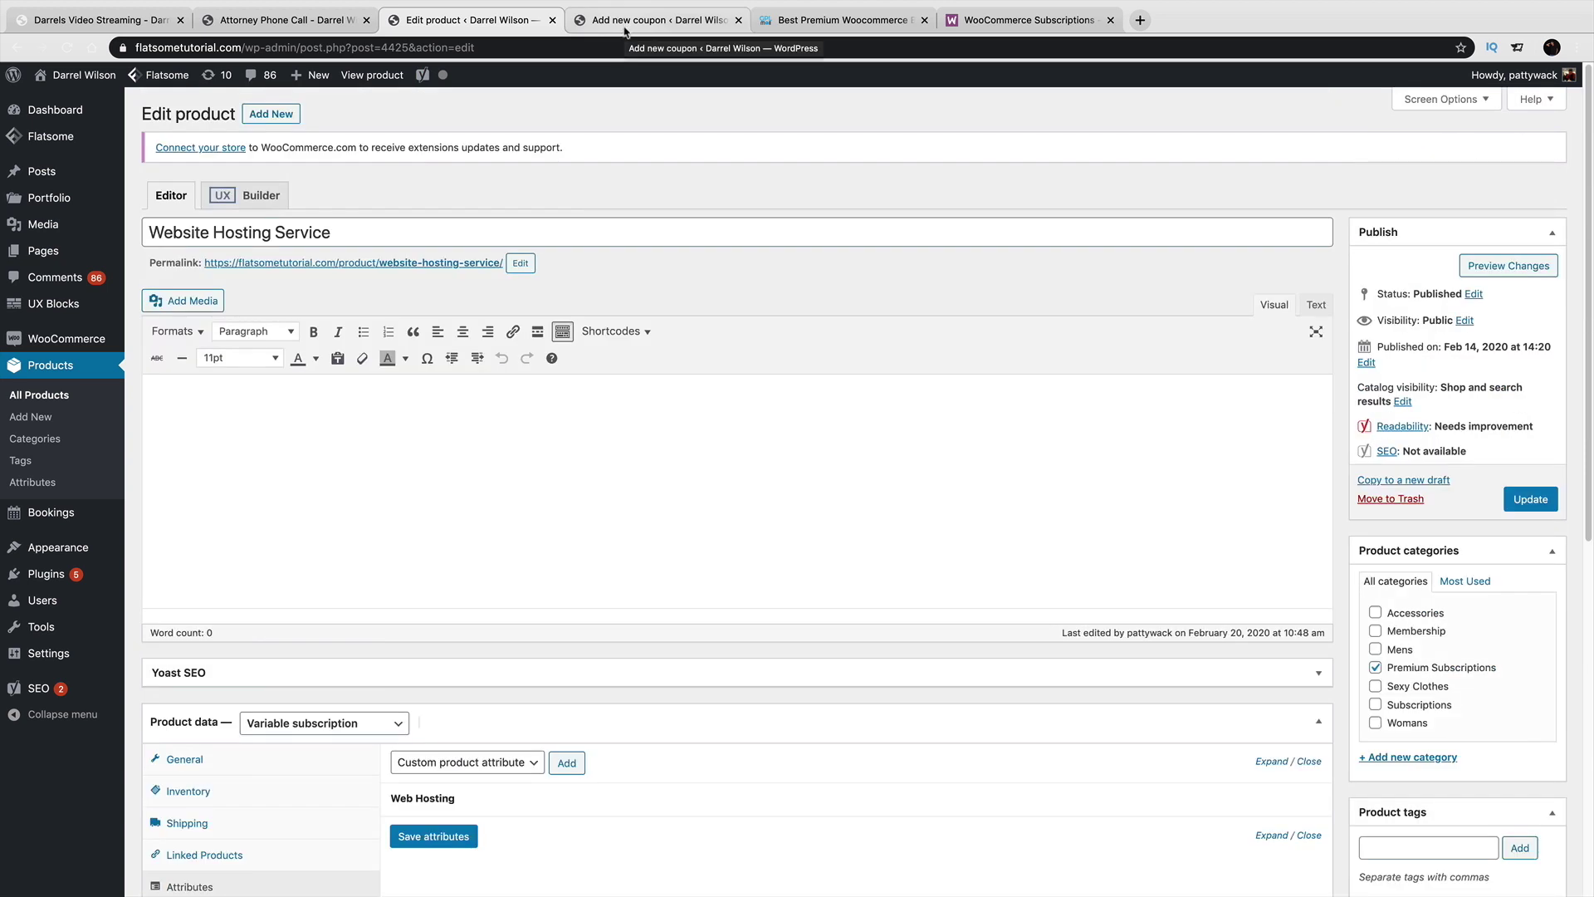
pyautogui.click(619, 24)
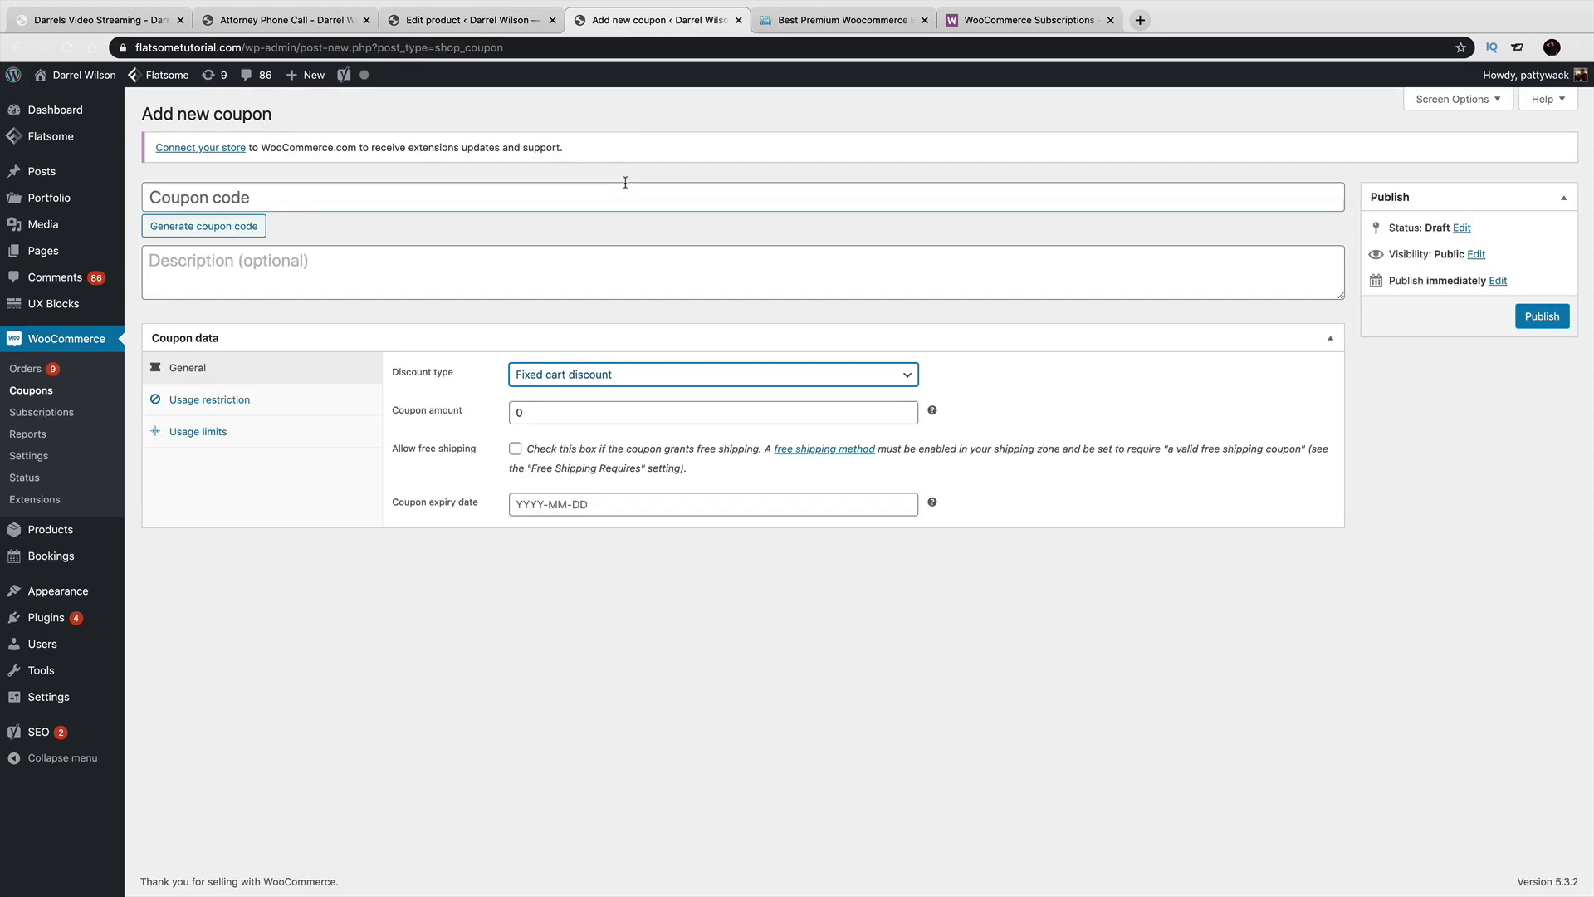
pyautogui.click(390, 207)
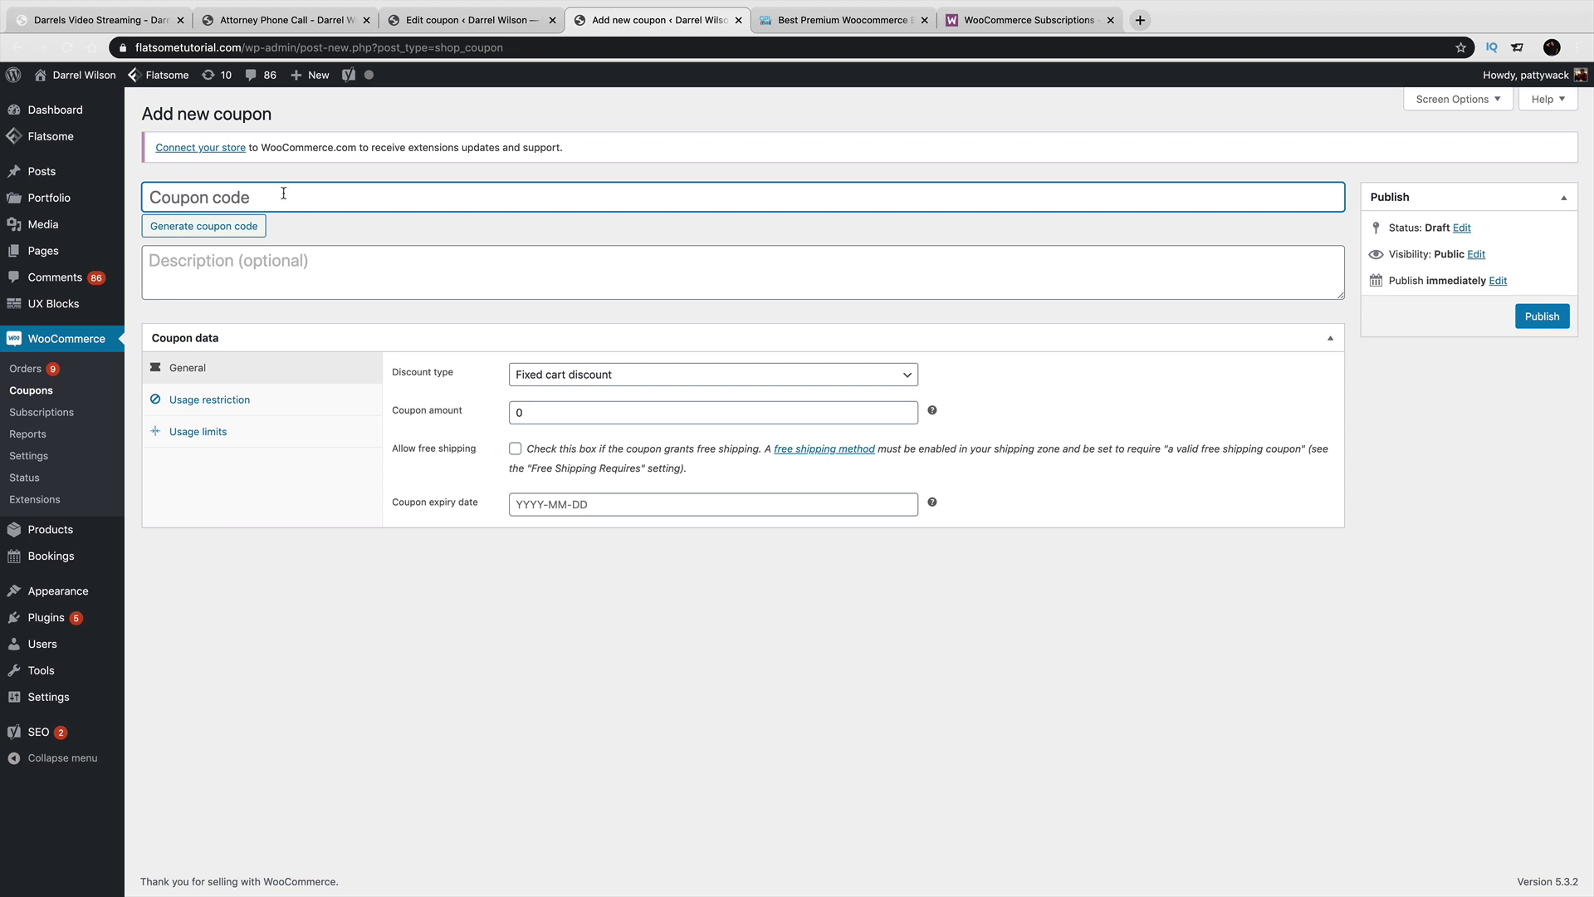
pyautogui.write('Lawyer')
pyautogui.click(271, 262)
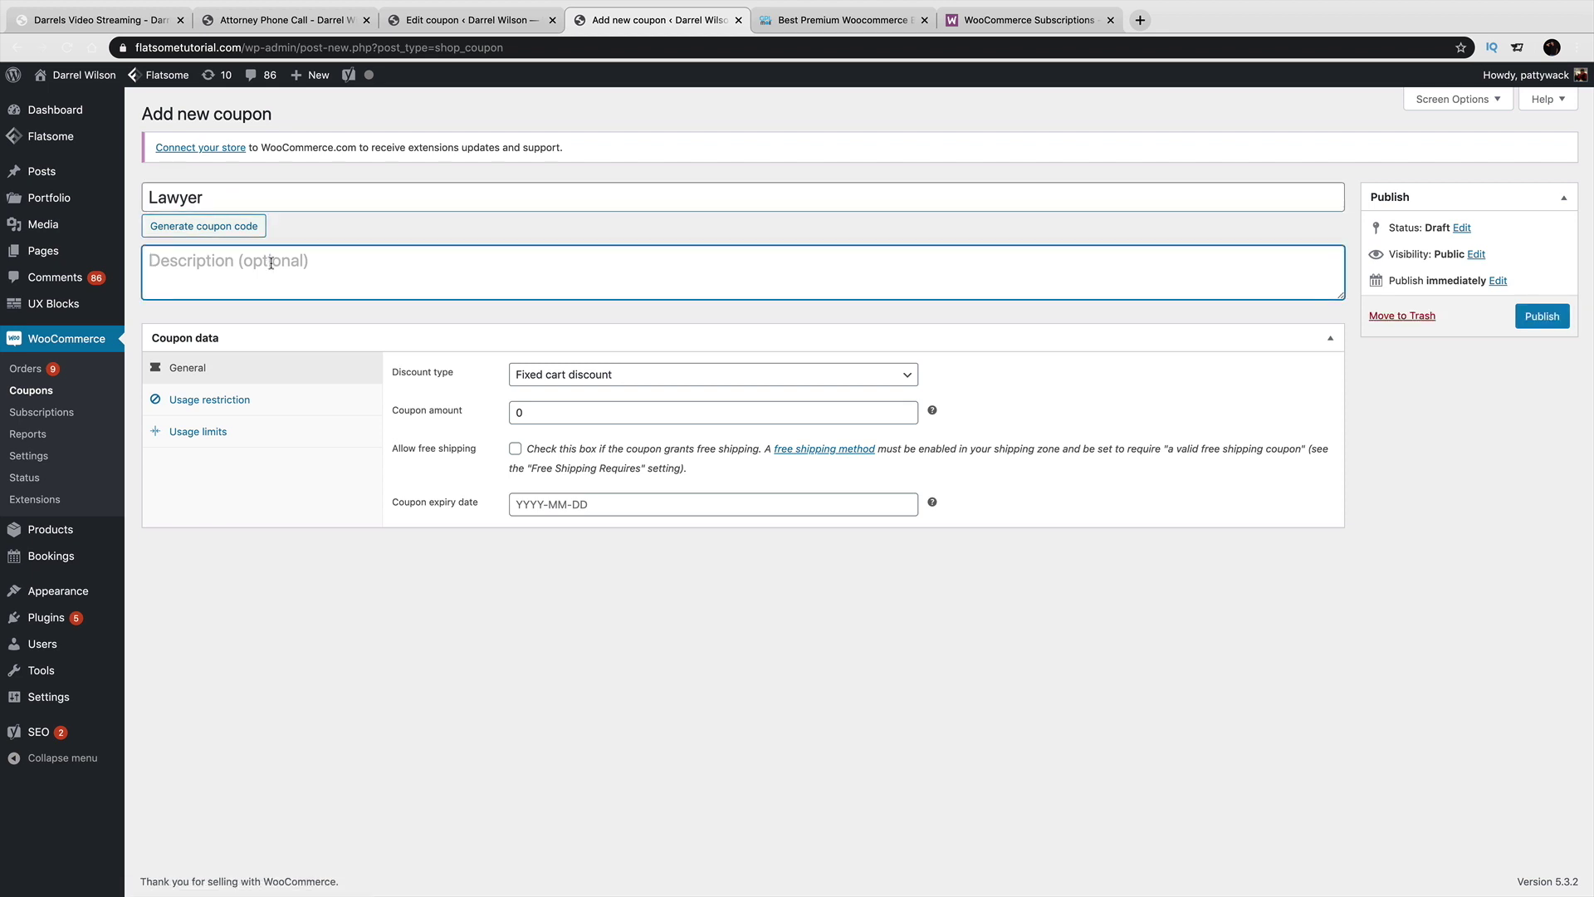
pyautogui.write('discount fo')
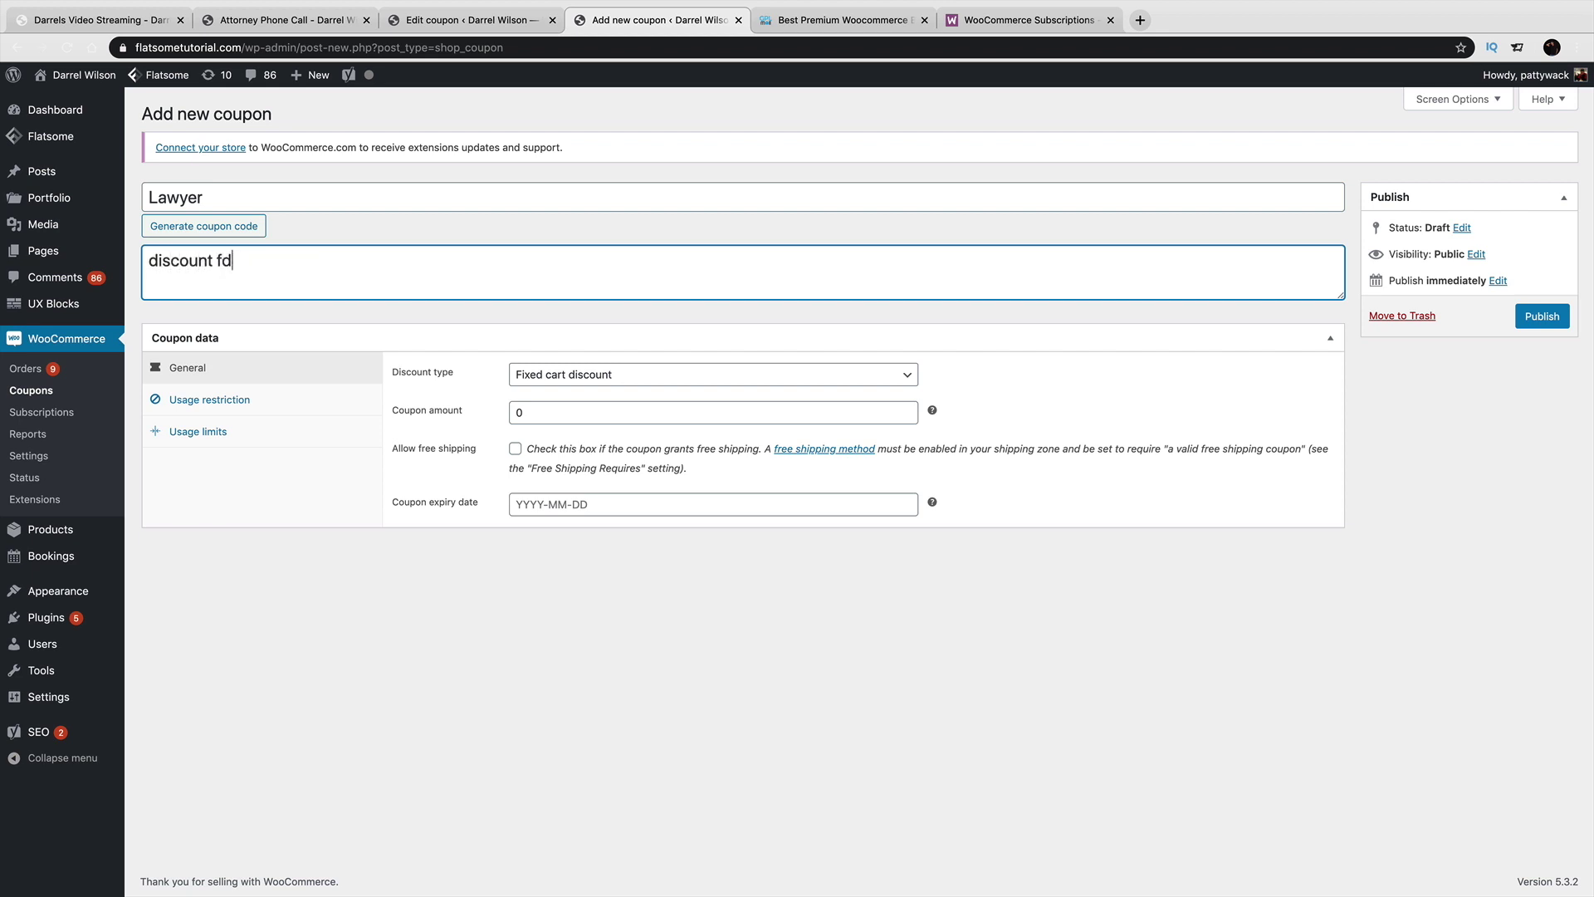
pyautogui.write('r lawyer')
pyautogui.press('Tab')
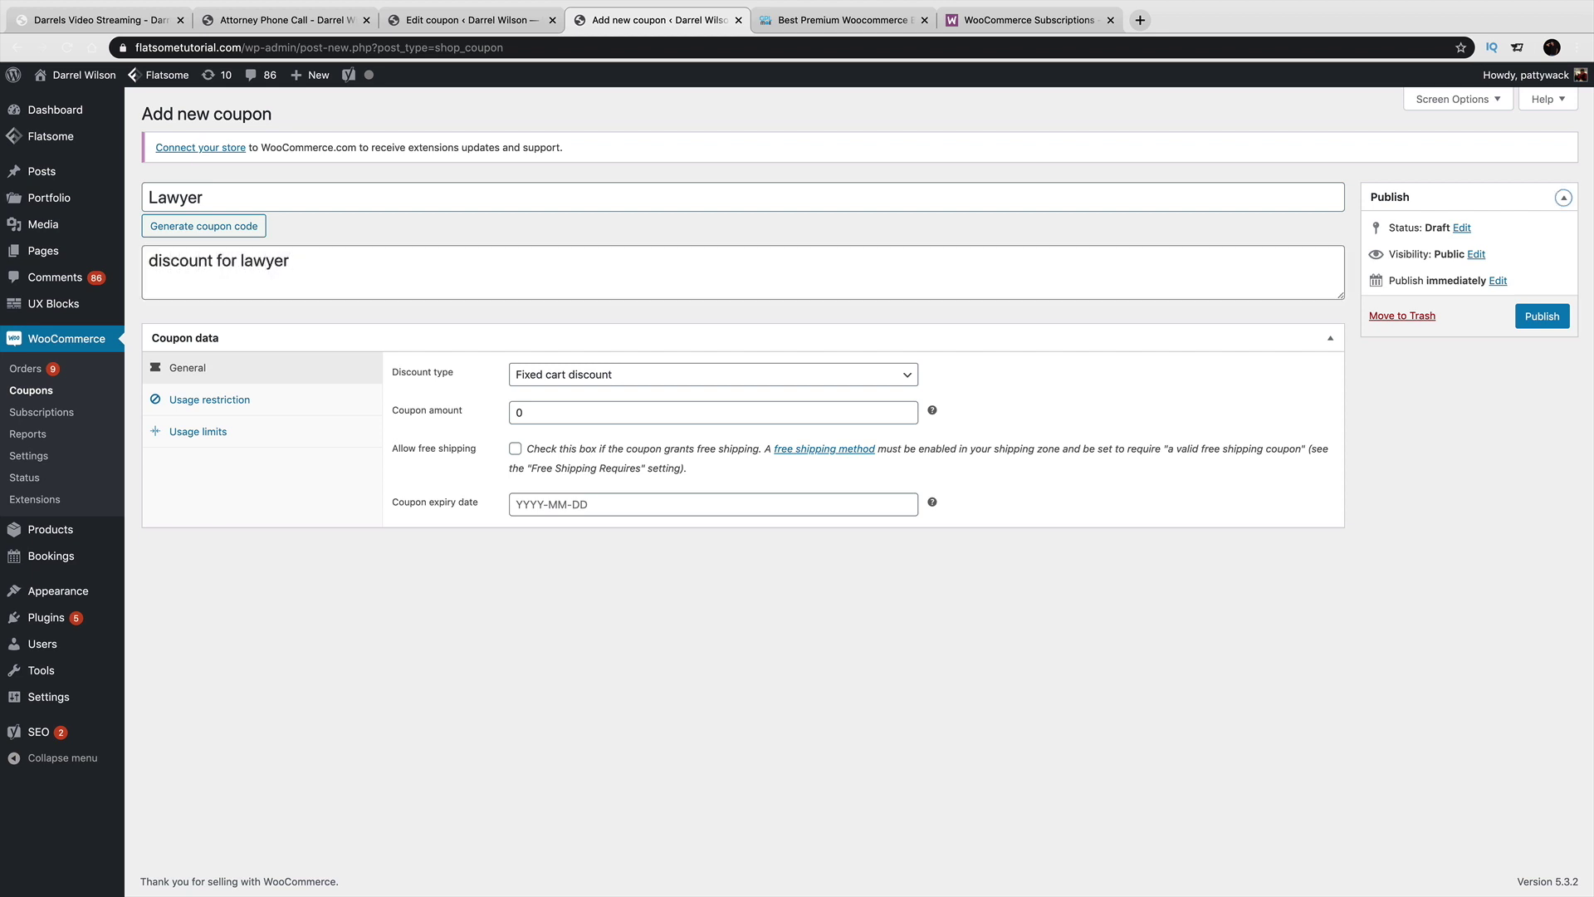
# Set the coupon's discount type to Recurring Product Discount with an amount of 10.
pyautogui.click(554, 375)
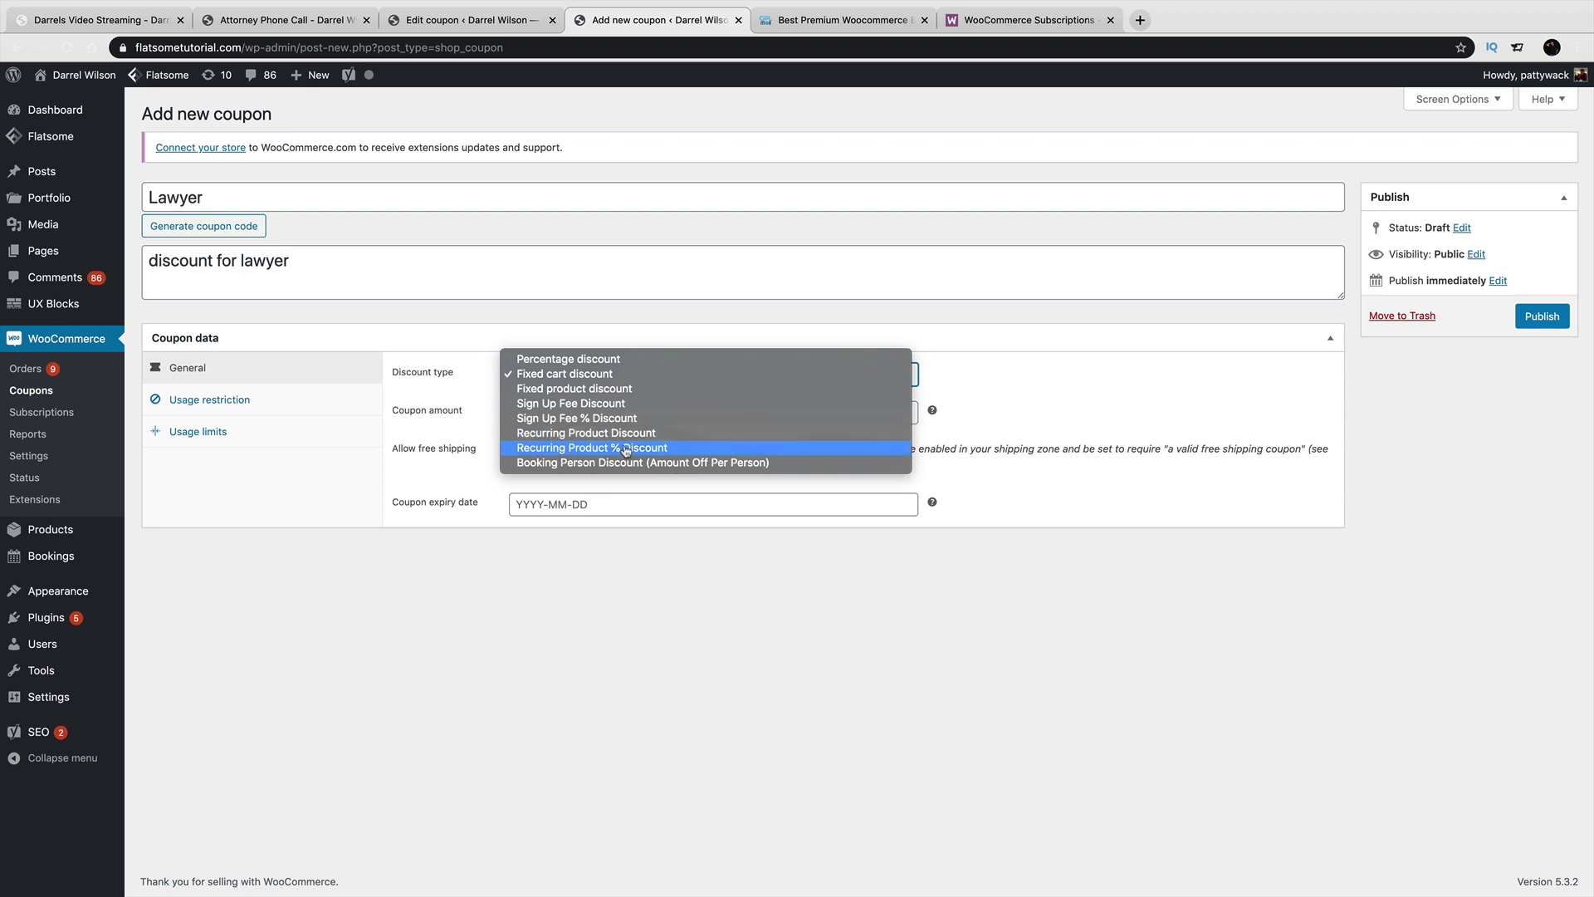
pyautogui.click(626, 433)
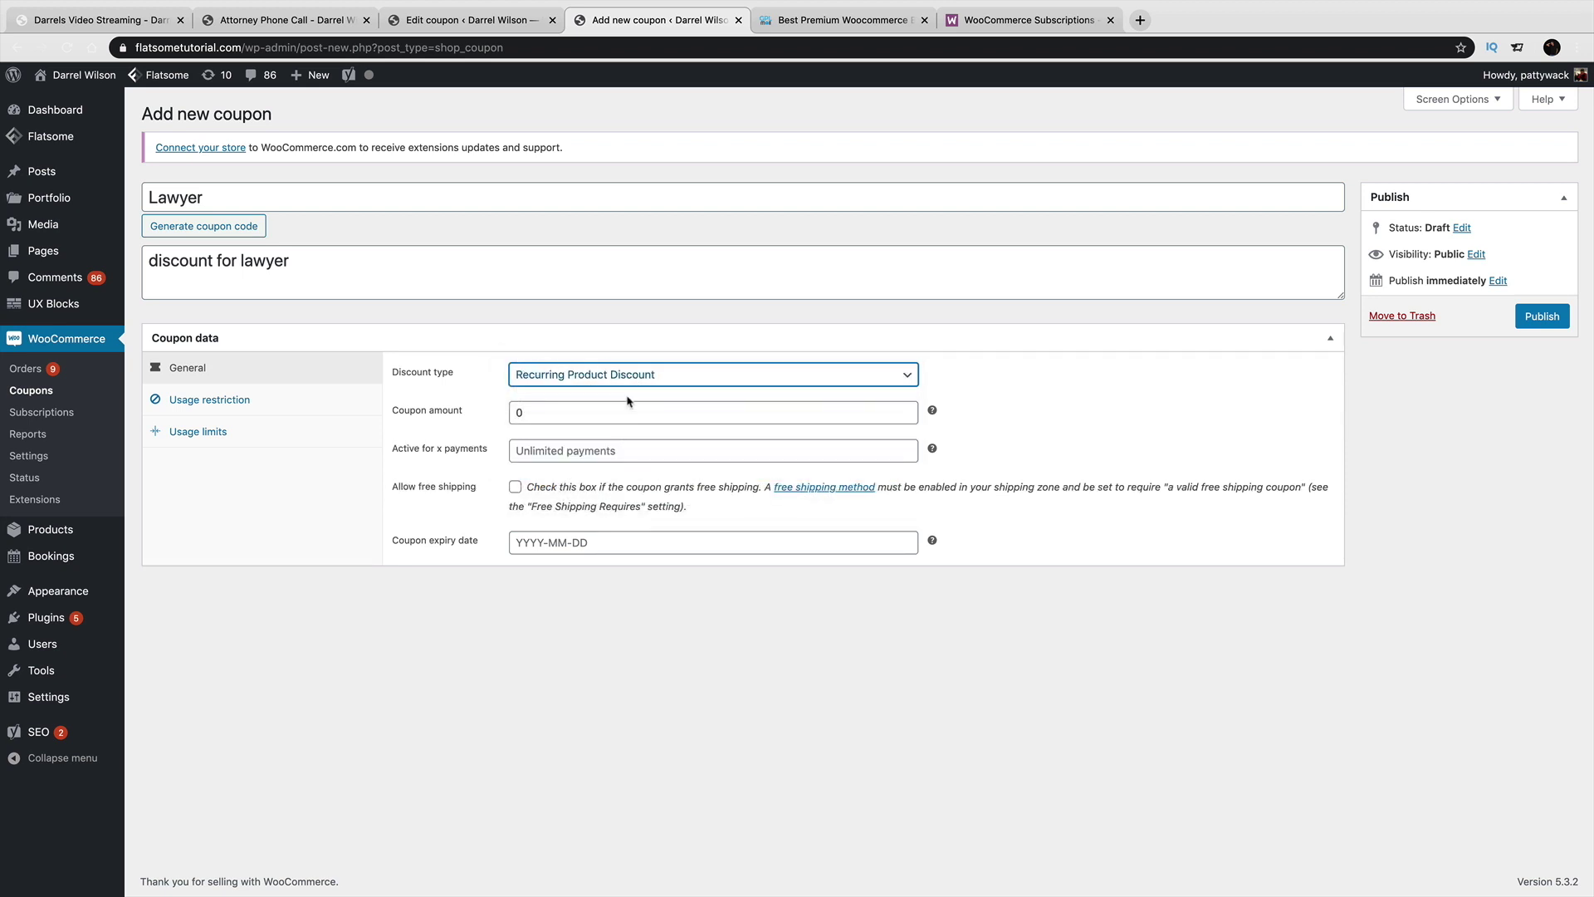
pyautogui.click(628, 410)
pyautogui.doubleClick(627, 410)
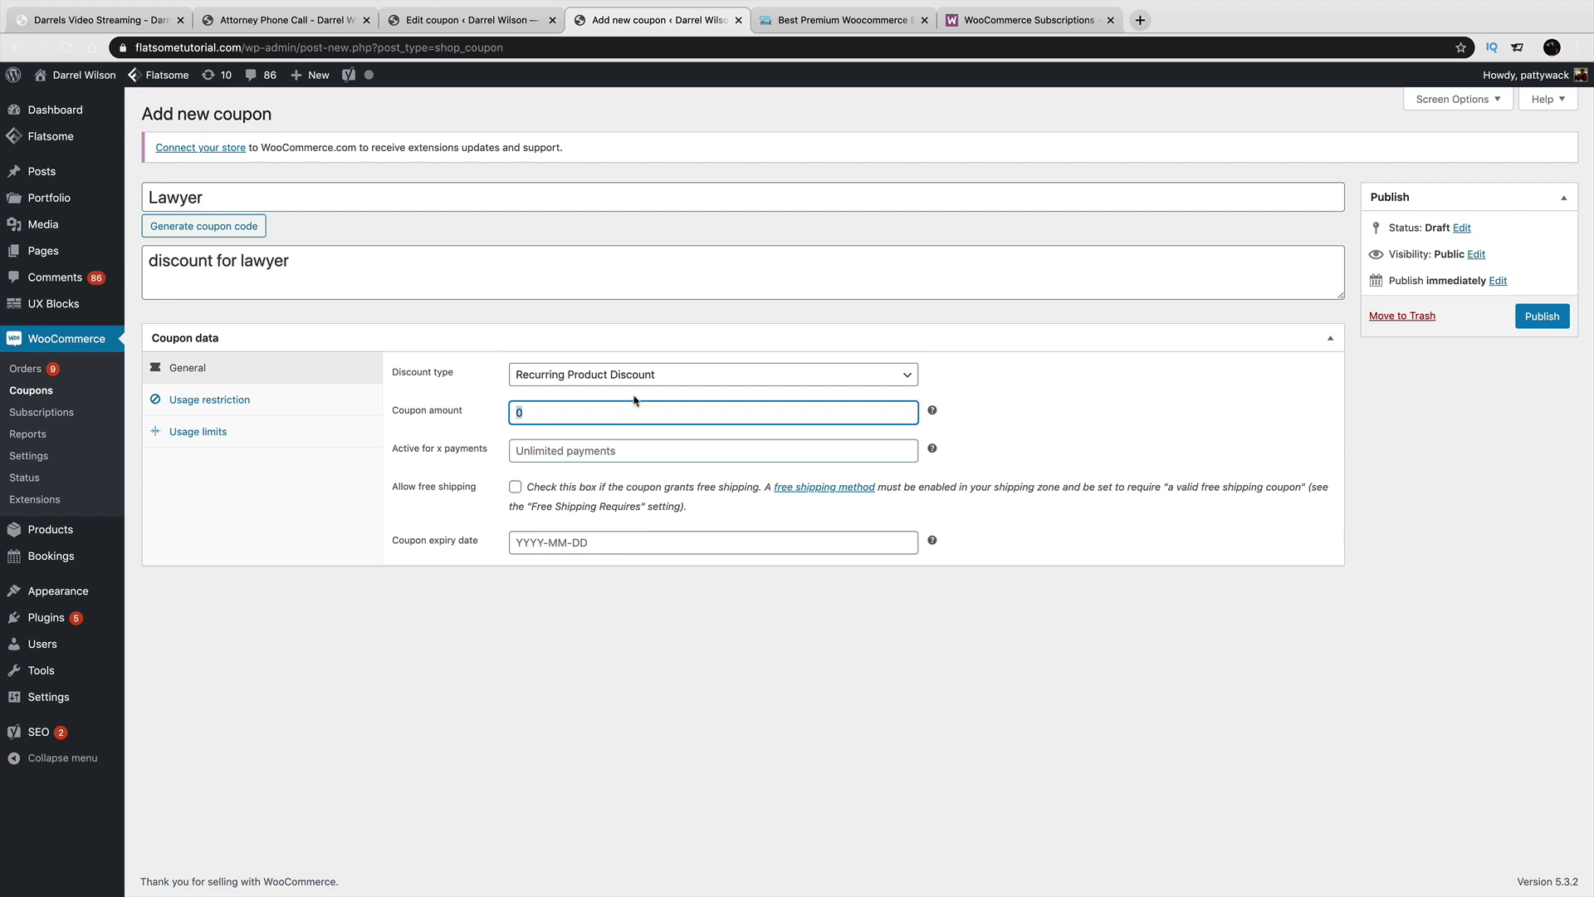
pyautogui.write('10')
# Try limiting the coupon to 6 and 10 payments, and clear the payment limit.
pyautogui.click(707, 459)
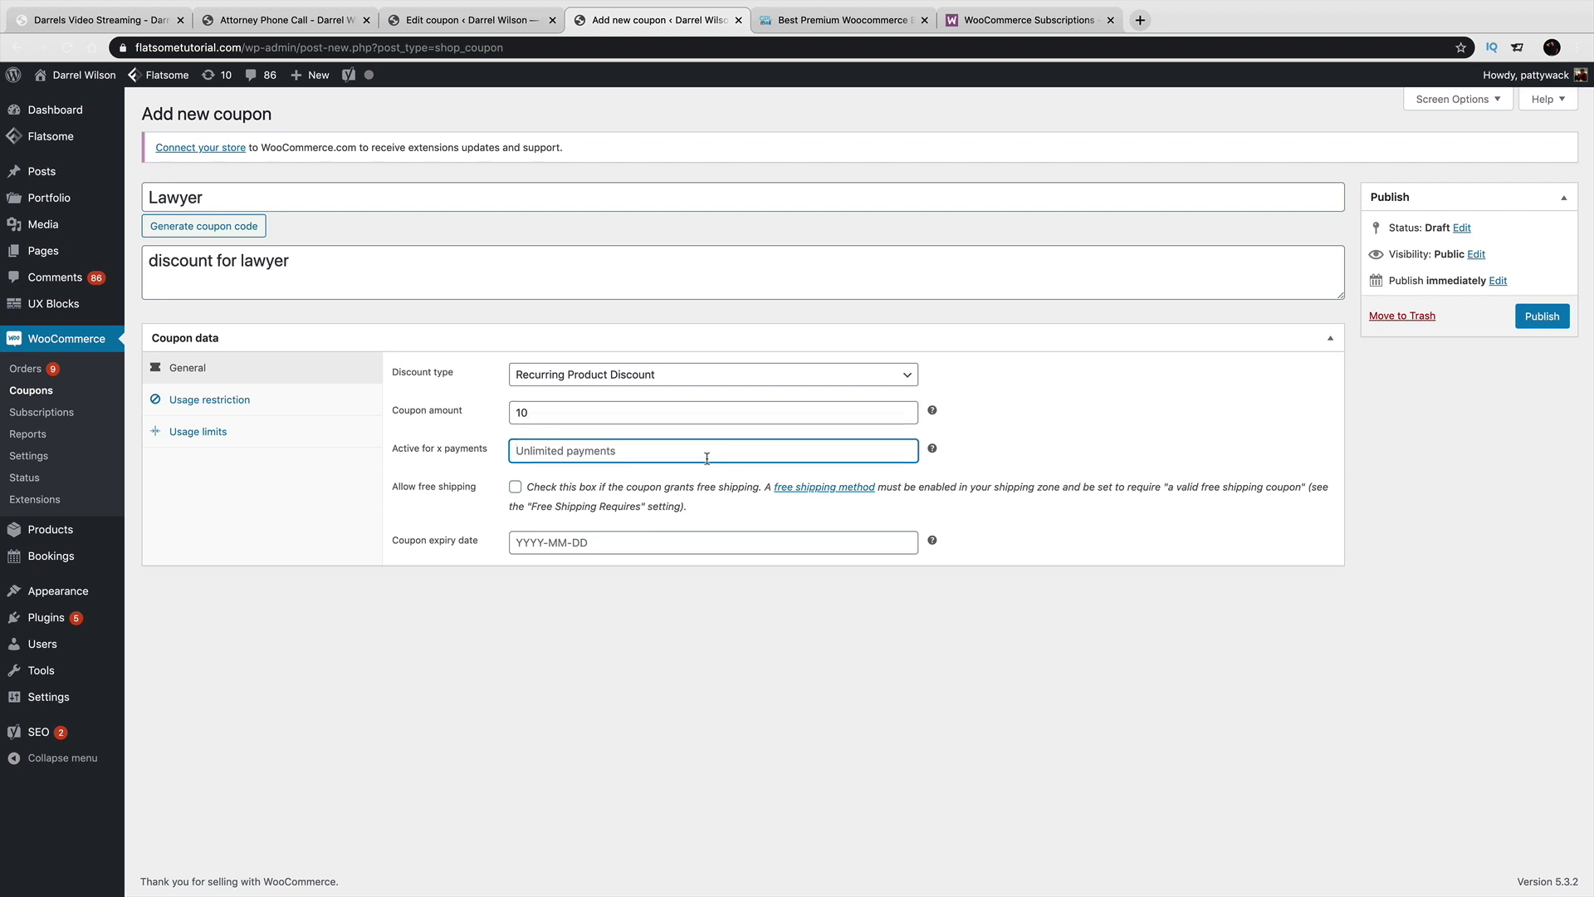
pyautogui.write('6')
pyautogui.press('BackSpace')
pyautogui.write('10')
pyautogui.press('BackSpace')
pyautogui.press('BackSpace')
# Change the discount type to Recurring Product % Discount and restrict the coupon to a minimum spend of 50.
pyautogui.click(598, 380)
pyautogui.click(597, 395)
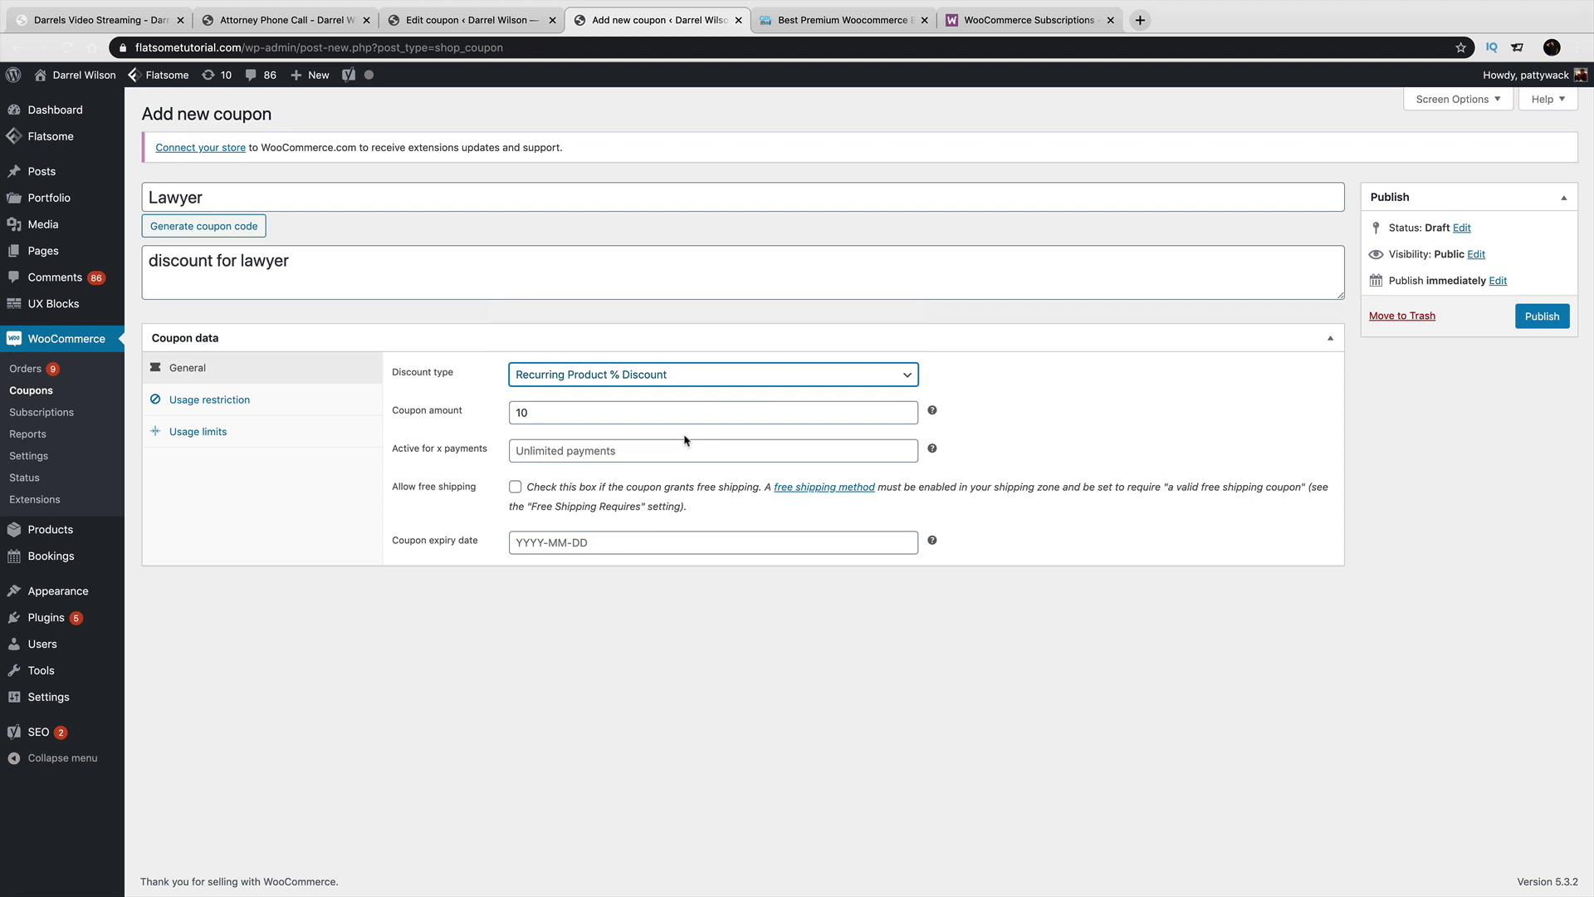
pyautogui.click(204, 428)
pyautogui.click(215, 400)
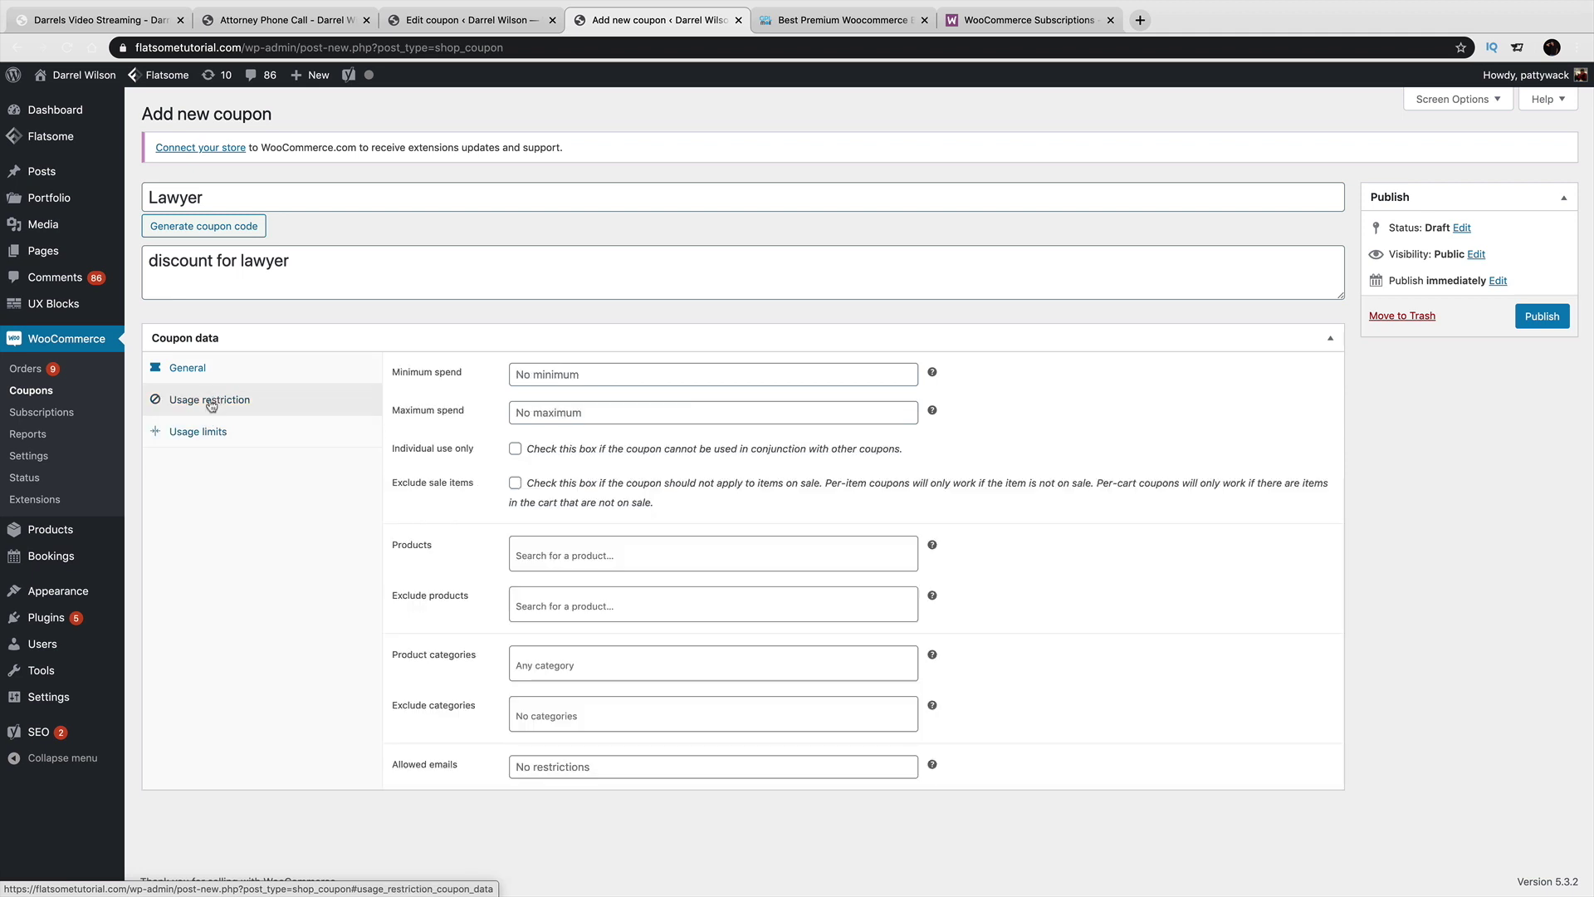
pyautogui.click(612, 381)
pyautogui.write('50')
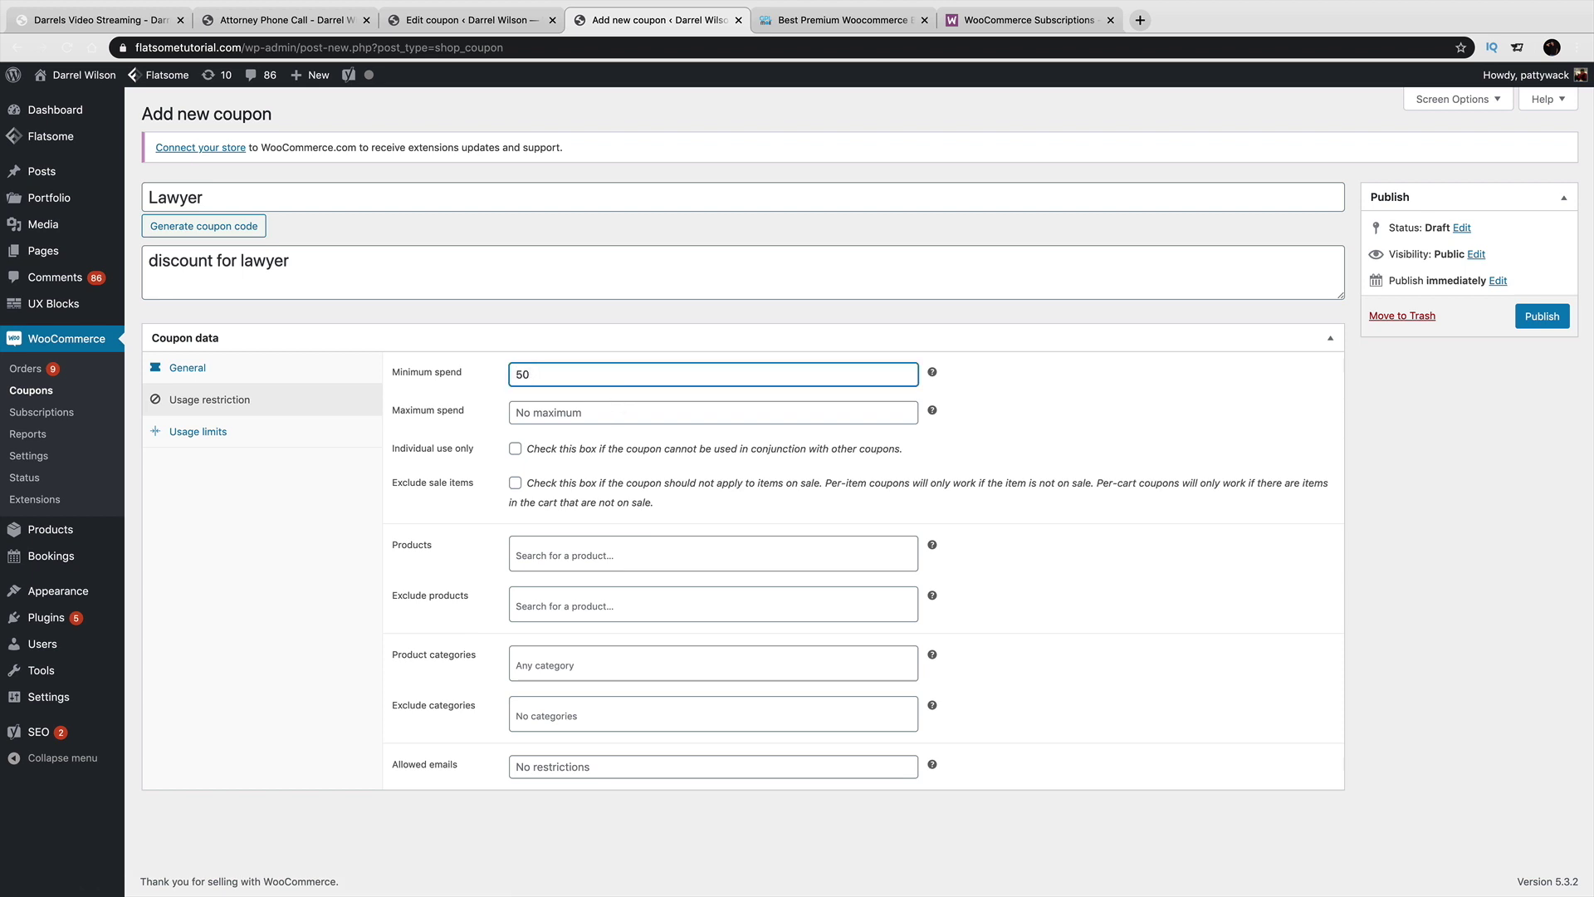
# Search the coupon's eligible products for "lawyer" and clear the search.
pyautogui.click(665, 541)
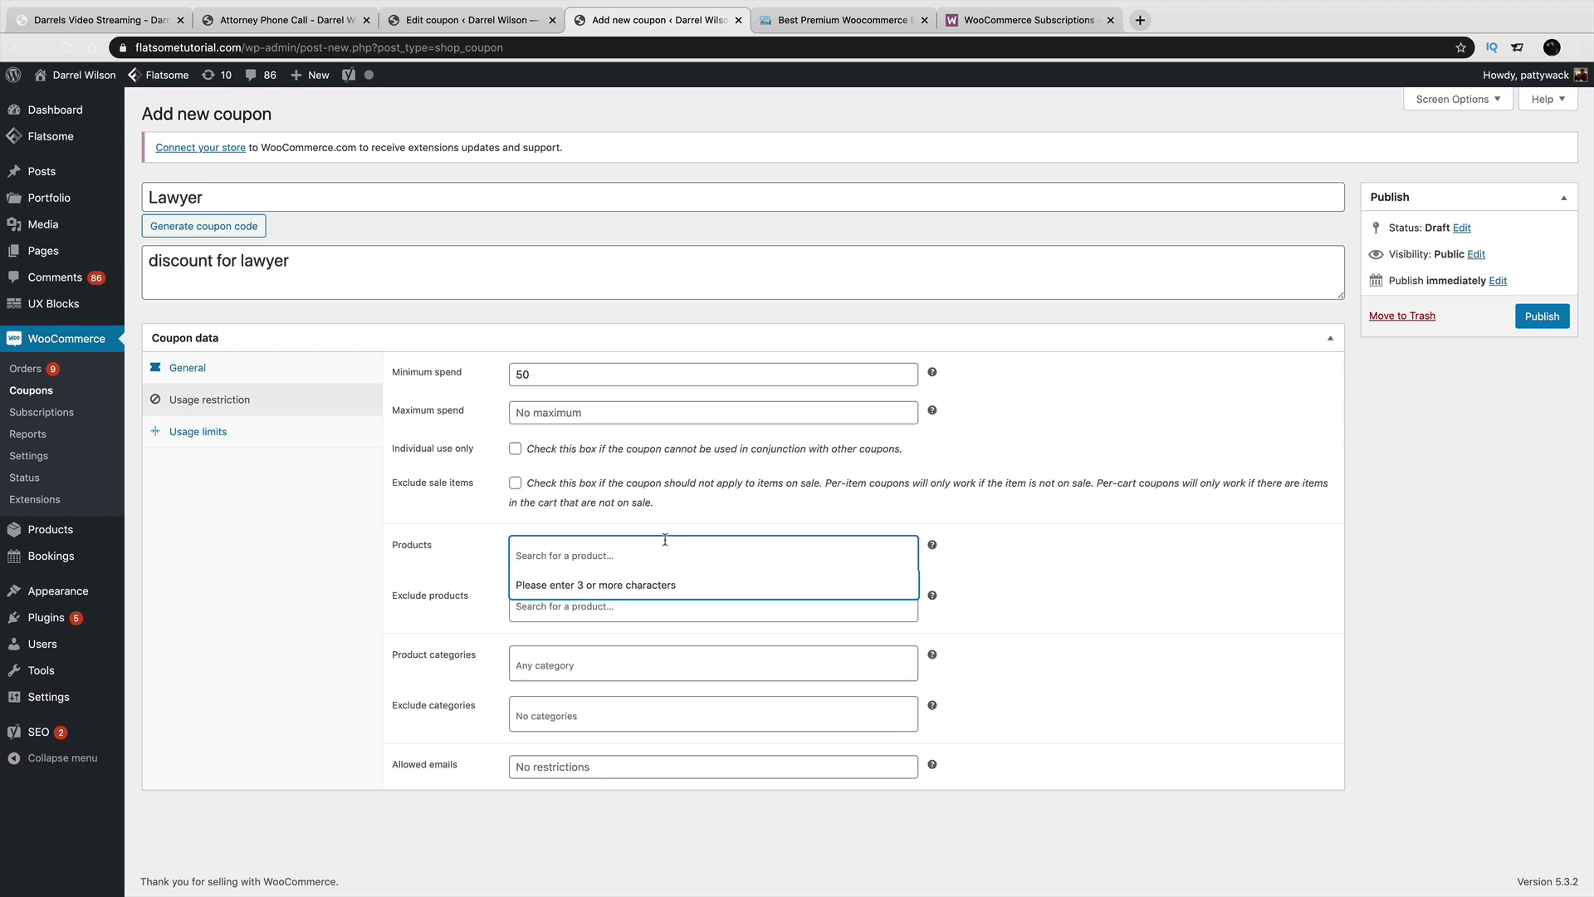
pyautogui.write('law')
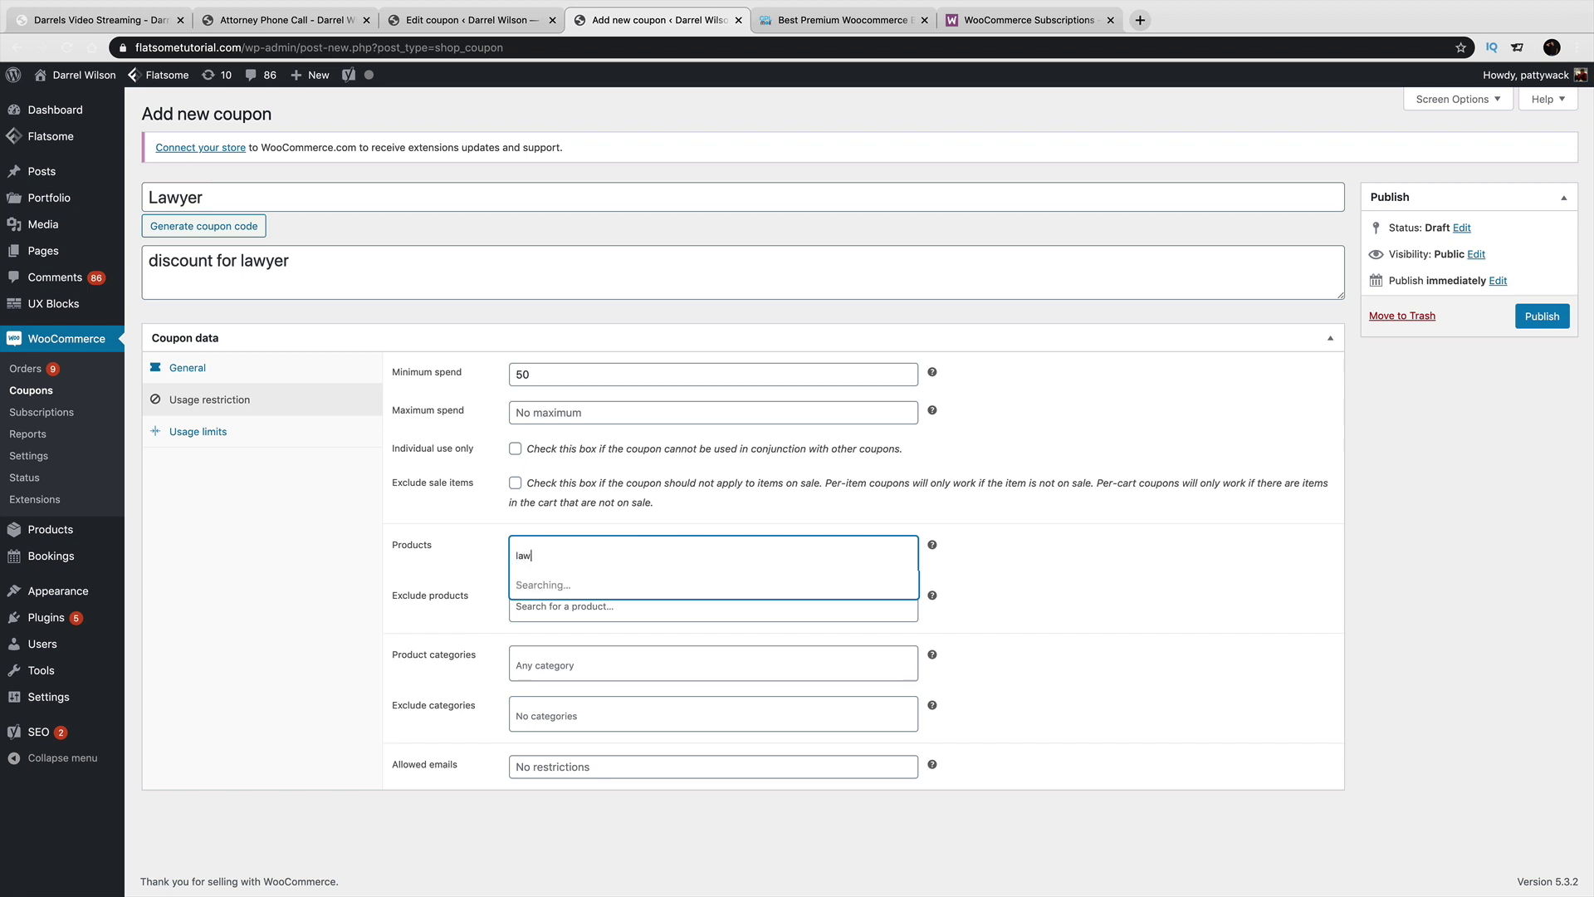
pyautogui.write('yer')
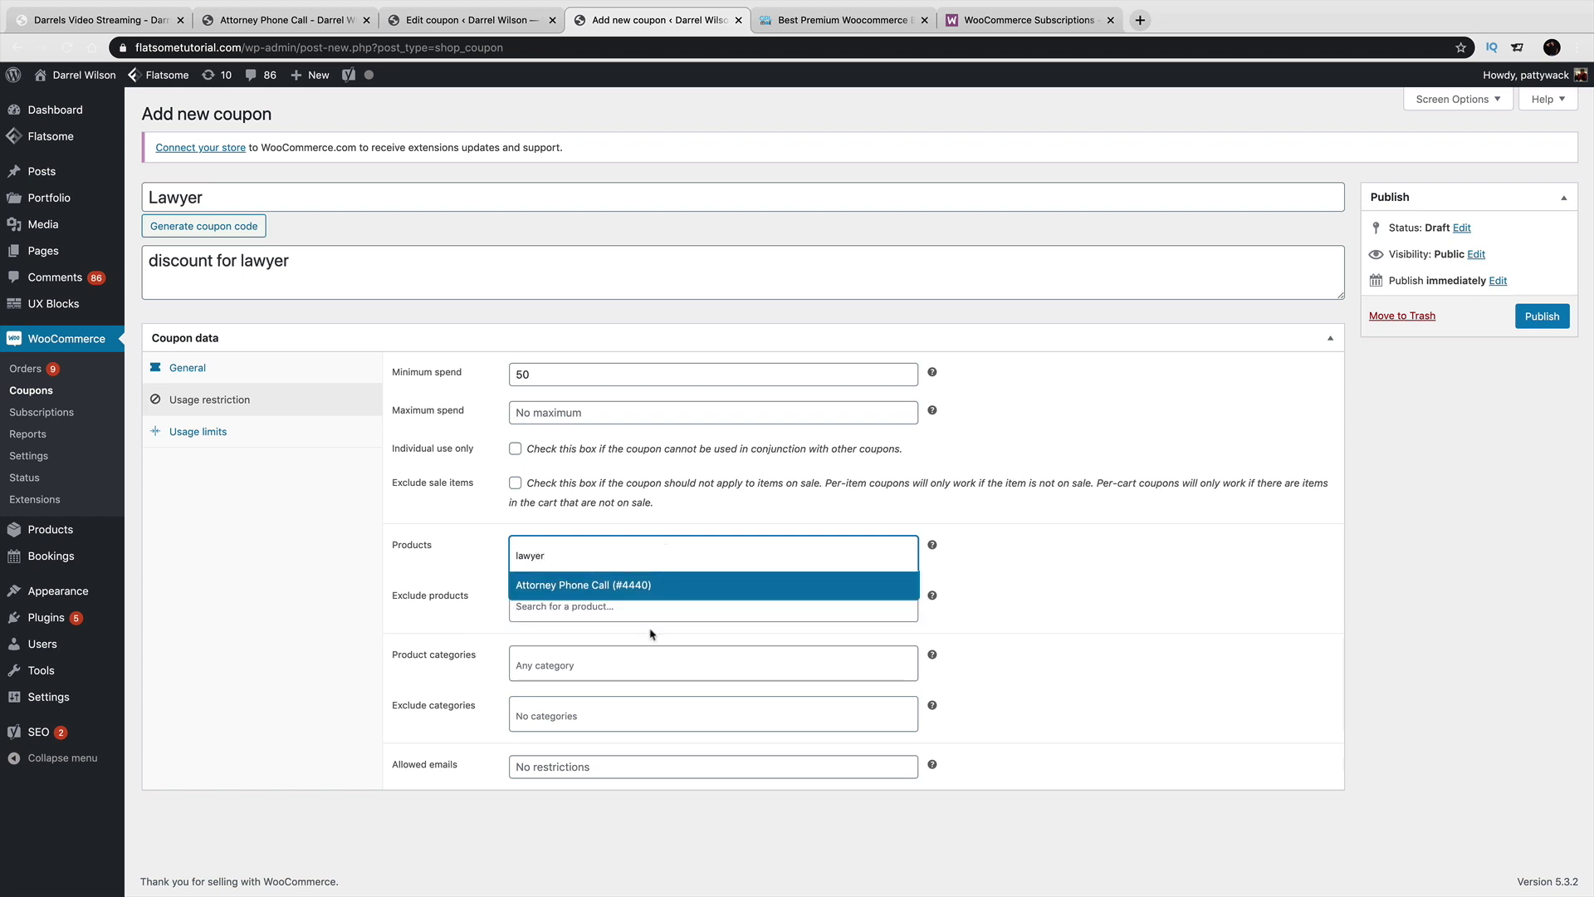
pyautogui.press('BackSpace')
pyautogui.press('BackSpace')
pyautogui.press('BackSpace')
pyautogui.press('BackSpace')
pyautogui.press('BackSpace')
pyautogui.press('BackSpace')
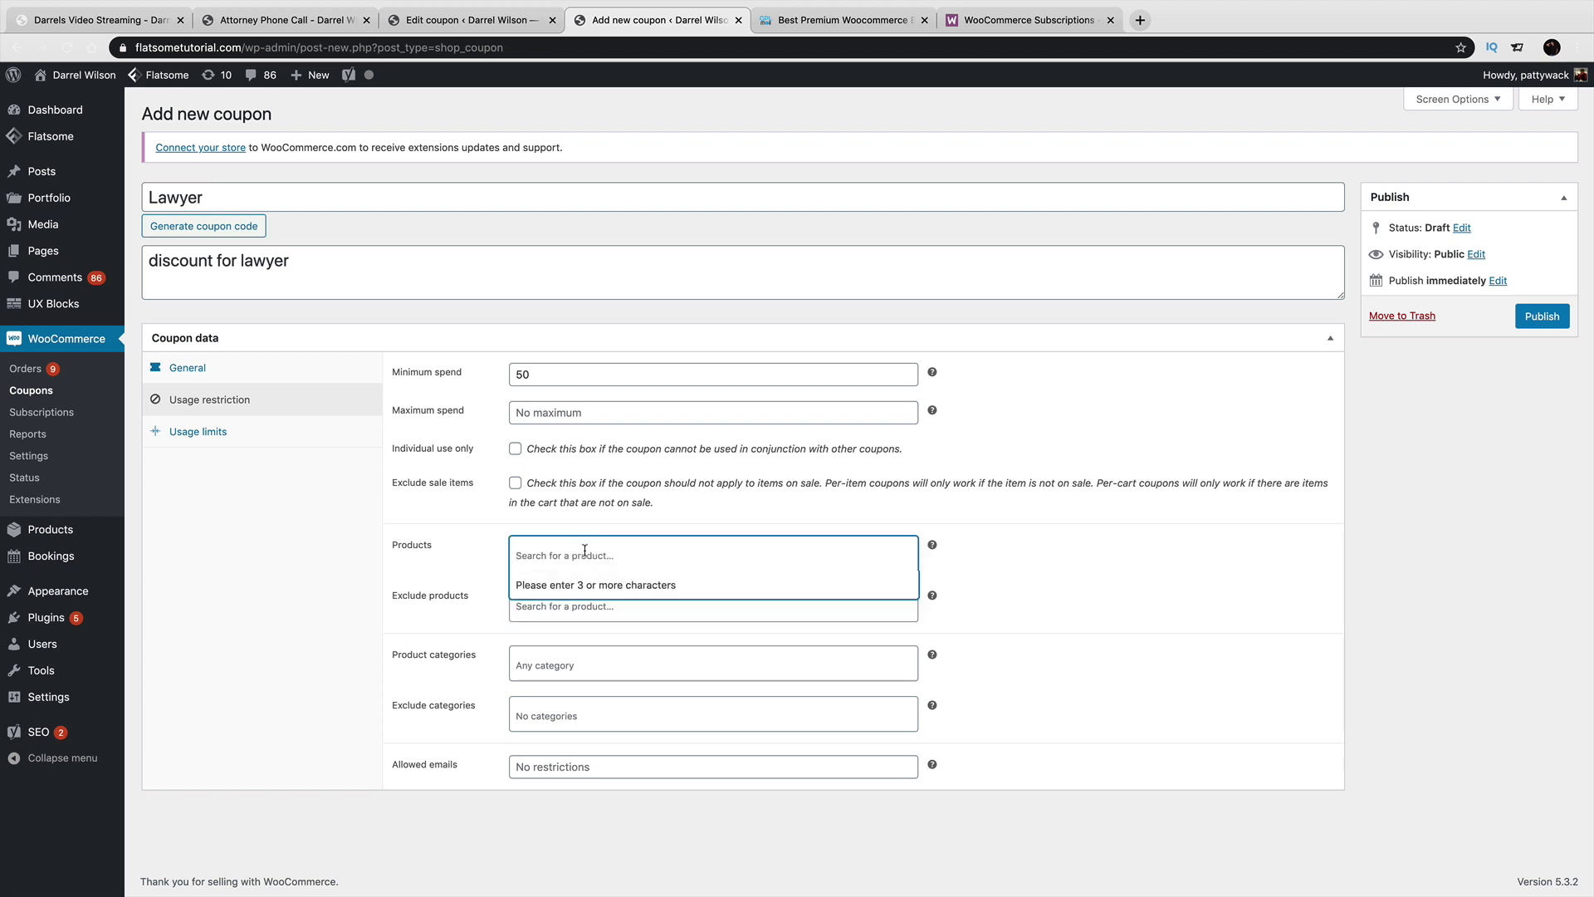
# Restrict the coupon to Subscription Product #1, leaving the excluded products and product categories empty.
pyautogui.write('sub')
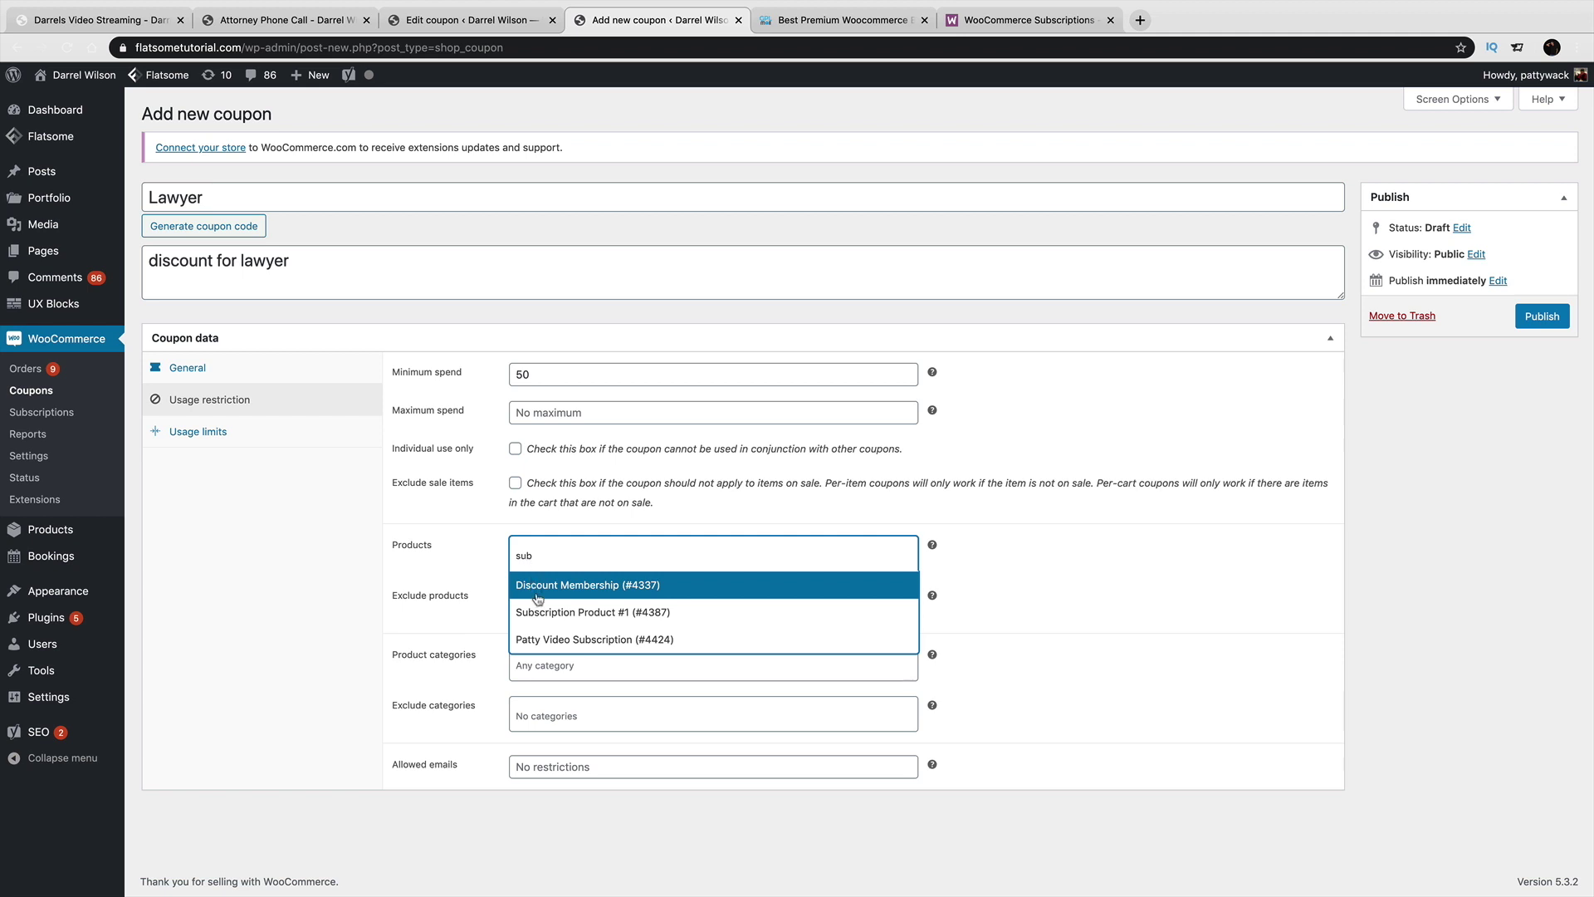
pyautogui.click(587, 612)
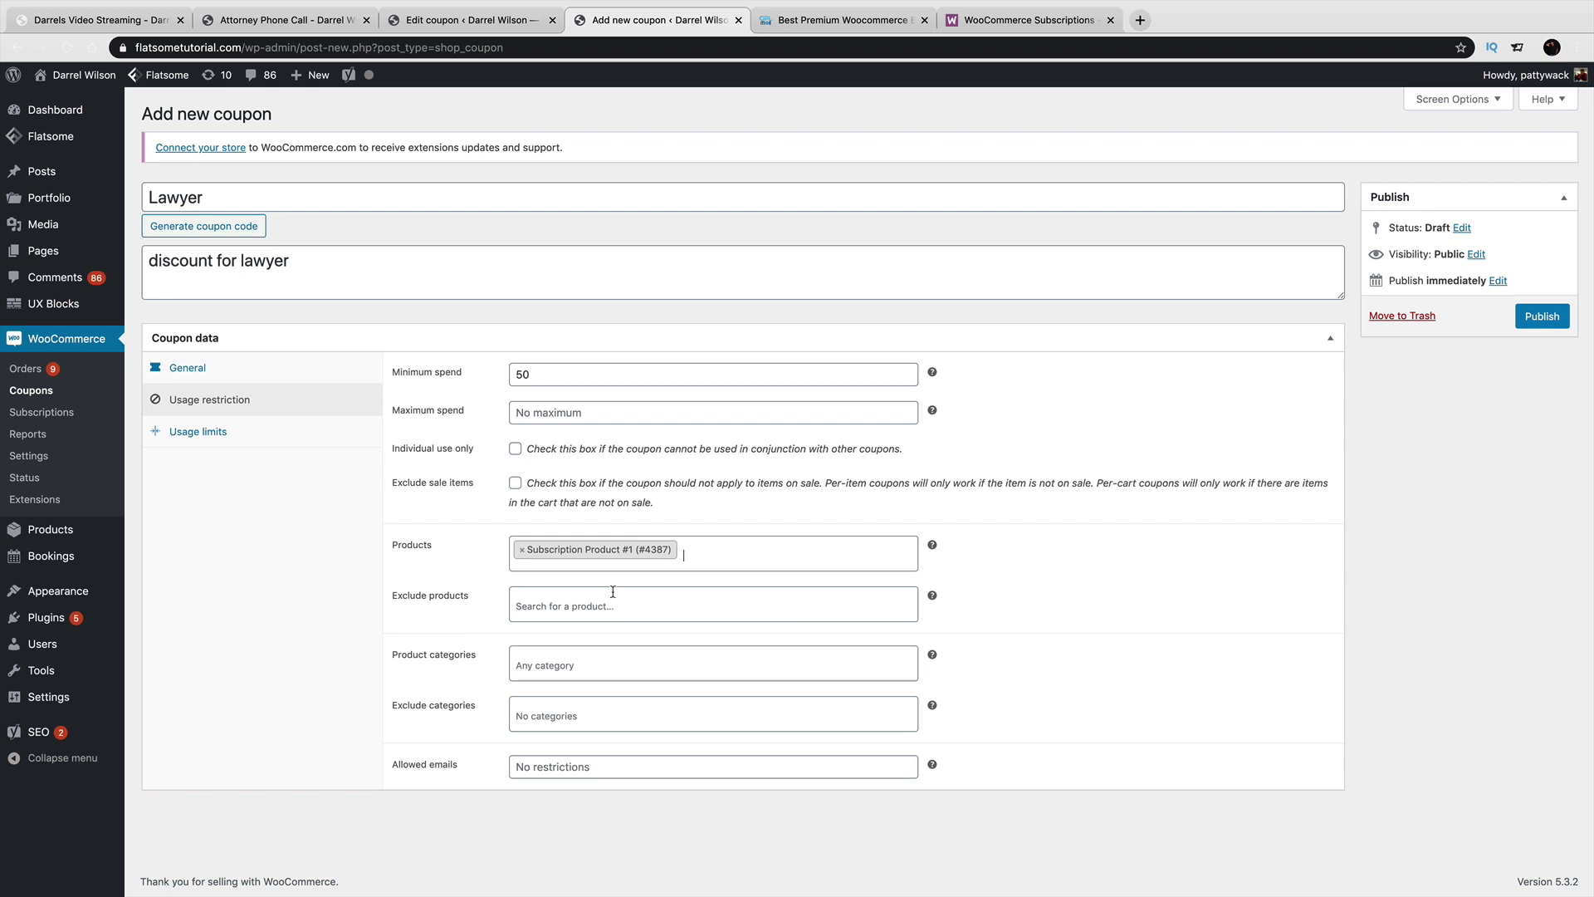
pyautogui.click(614, 602)
pyautogui.click(590, 665)
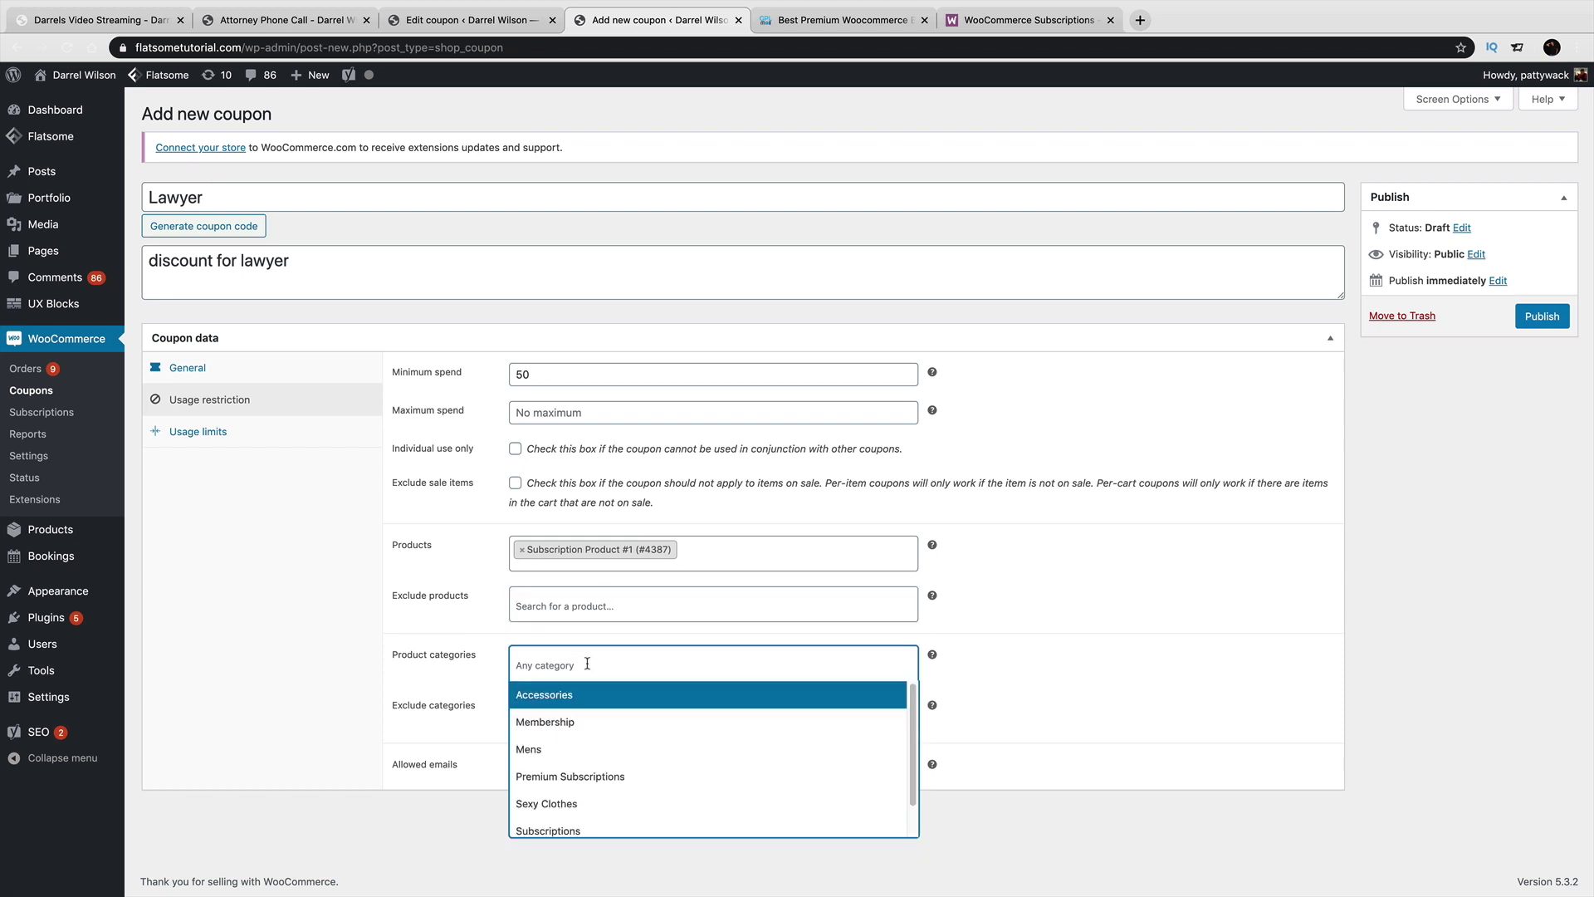
pyautogui.click(113, 696)
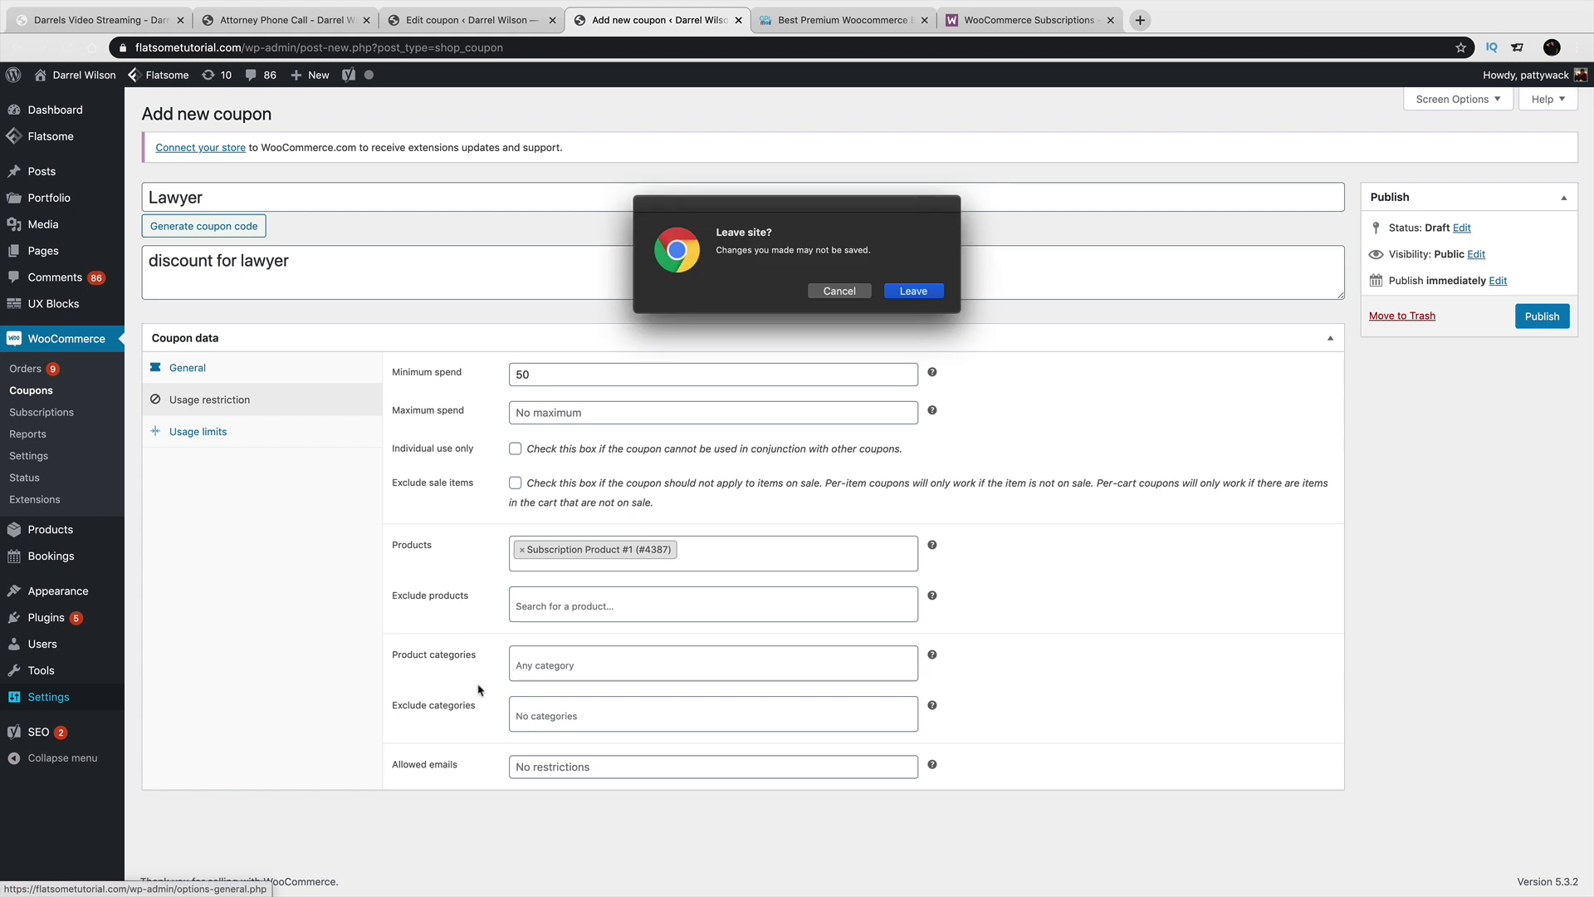
pyautogui.click(845, 322)
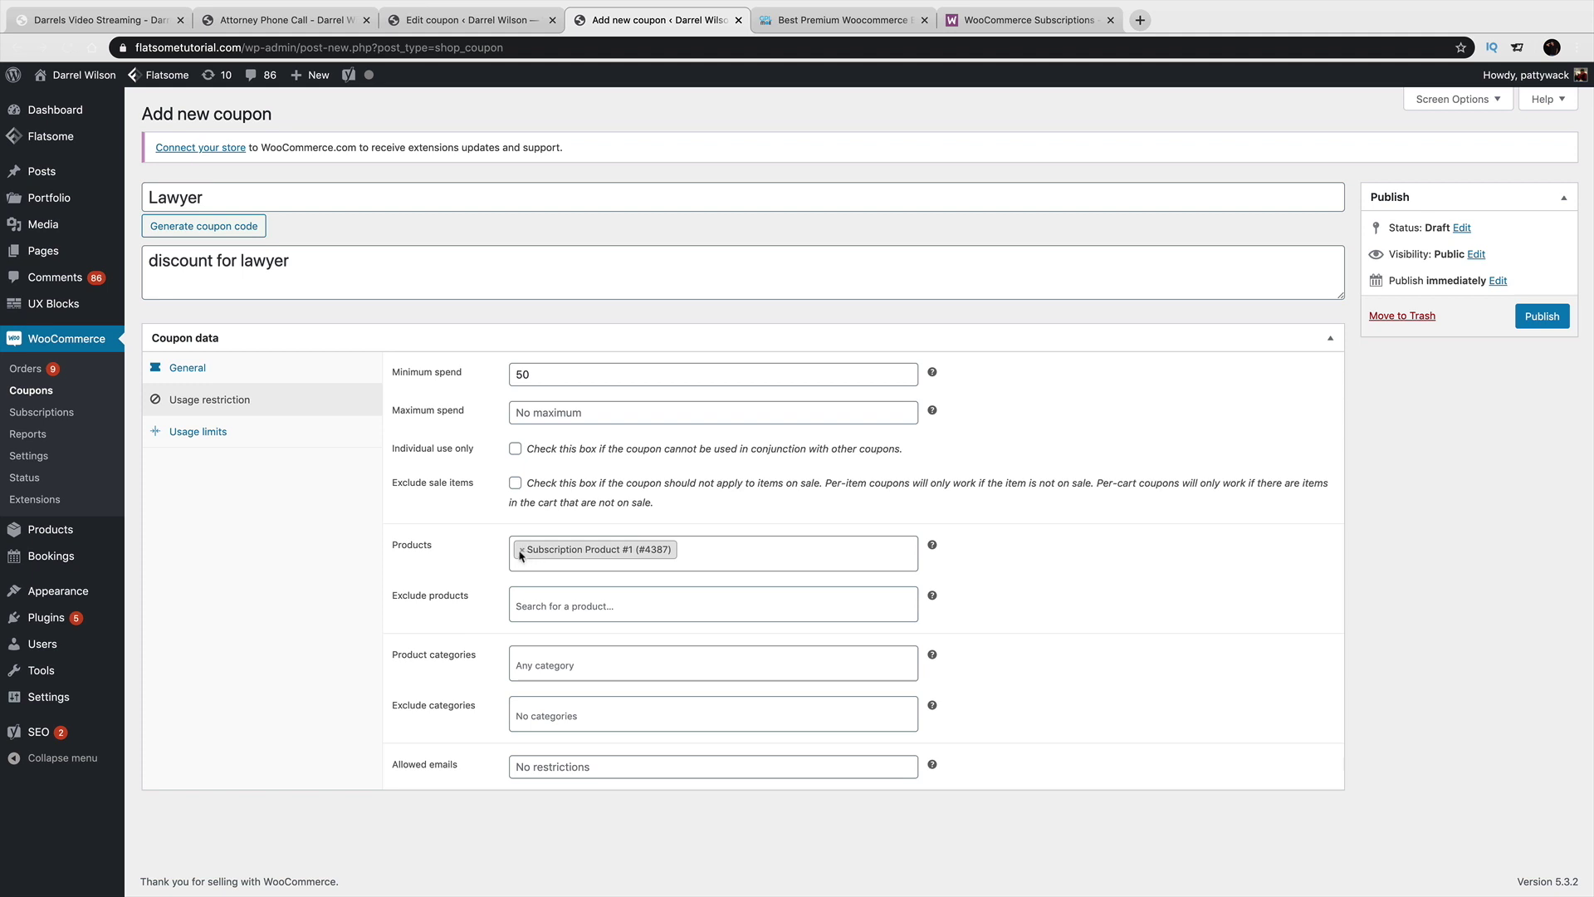
# Review the coupon's usage limit and general settings, and view the existing published coupon for comparison.
pyautogui.click(274, 442)
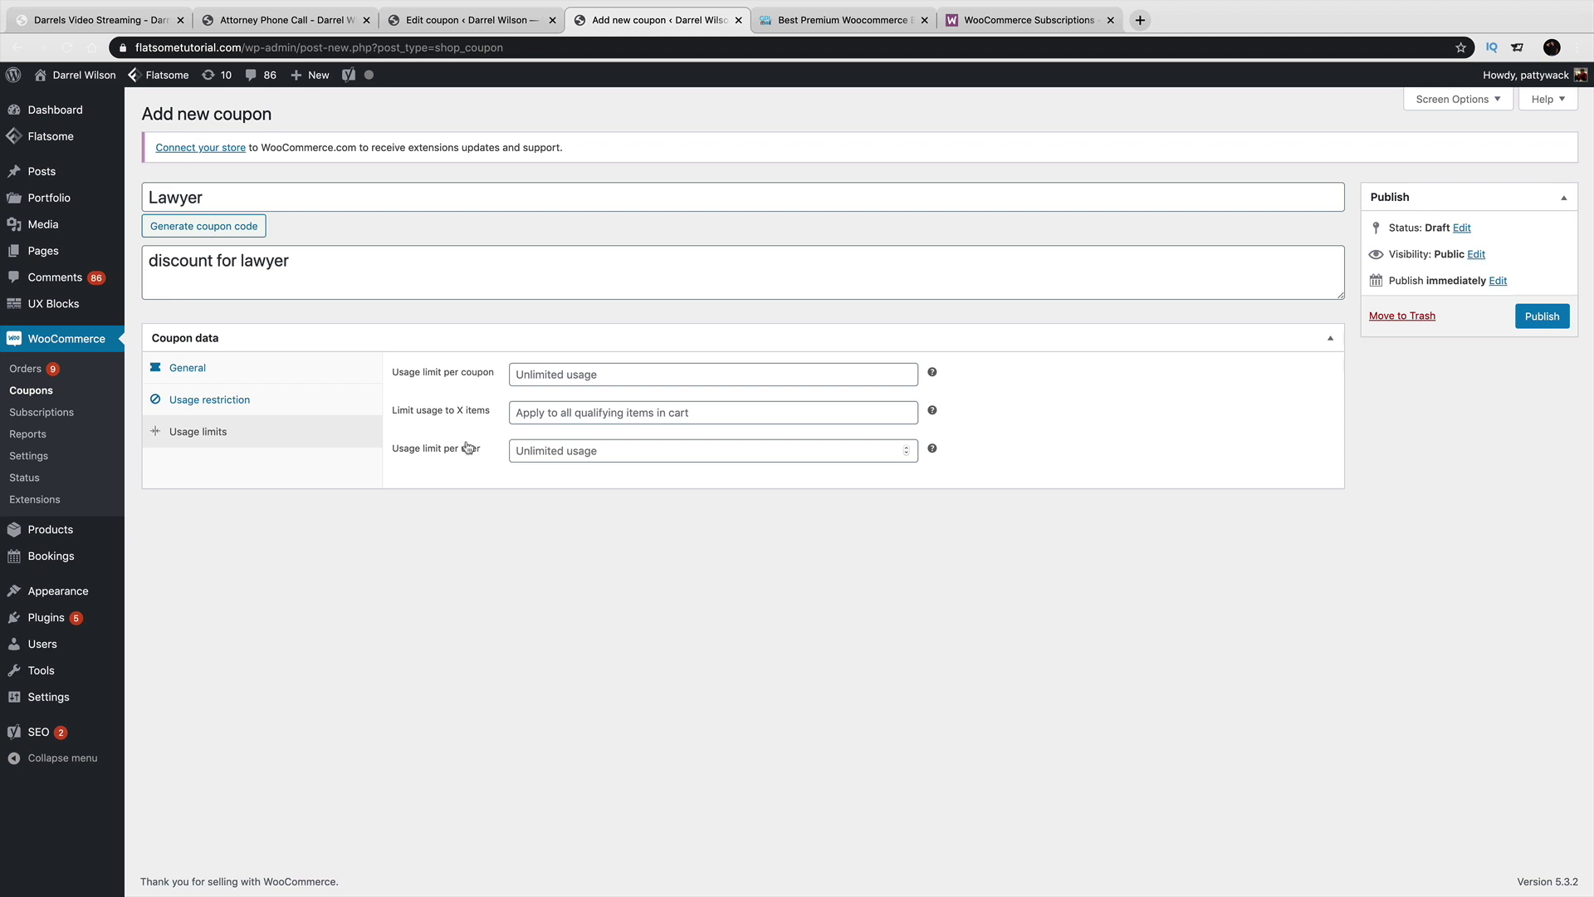
pyautogui.click(319, 376)
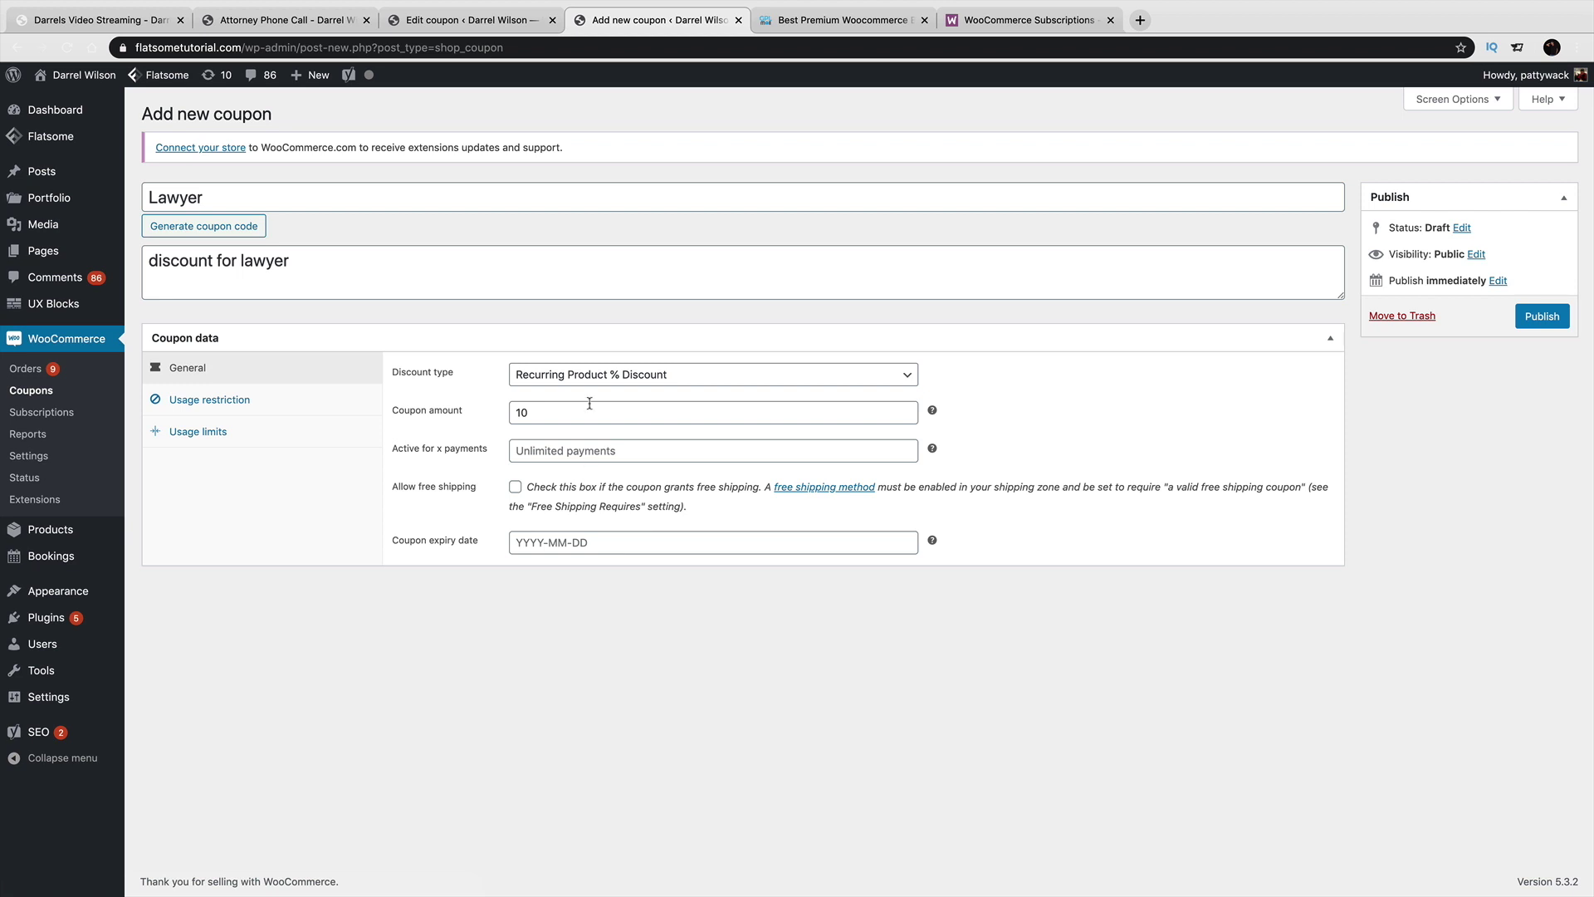
pyautogui.click(508, 18)
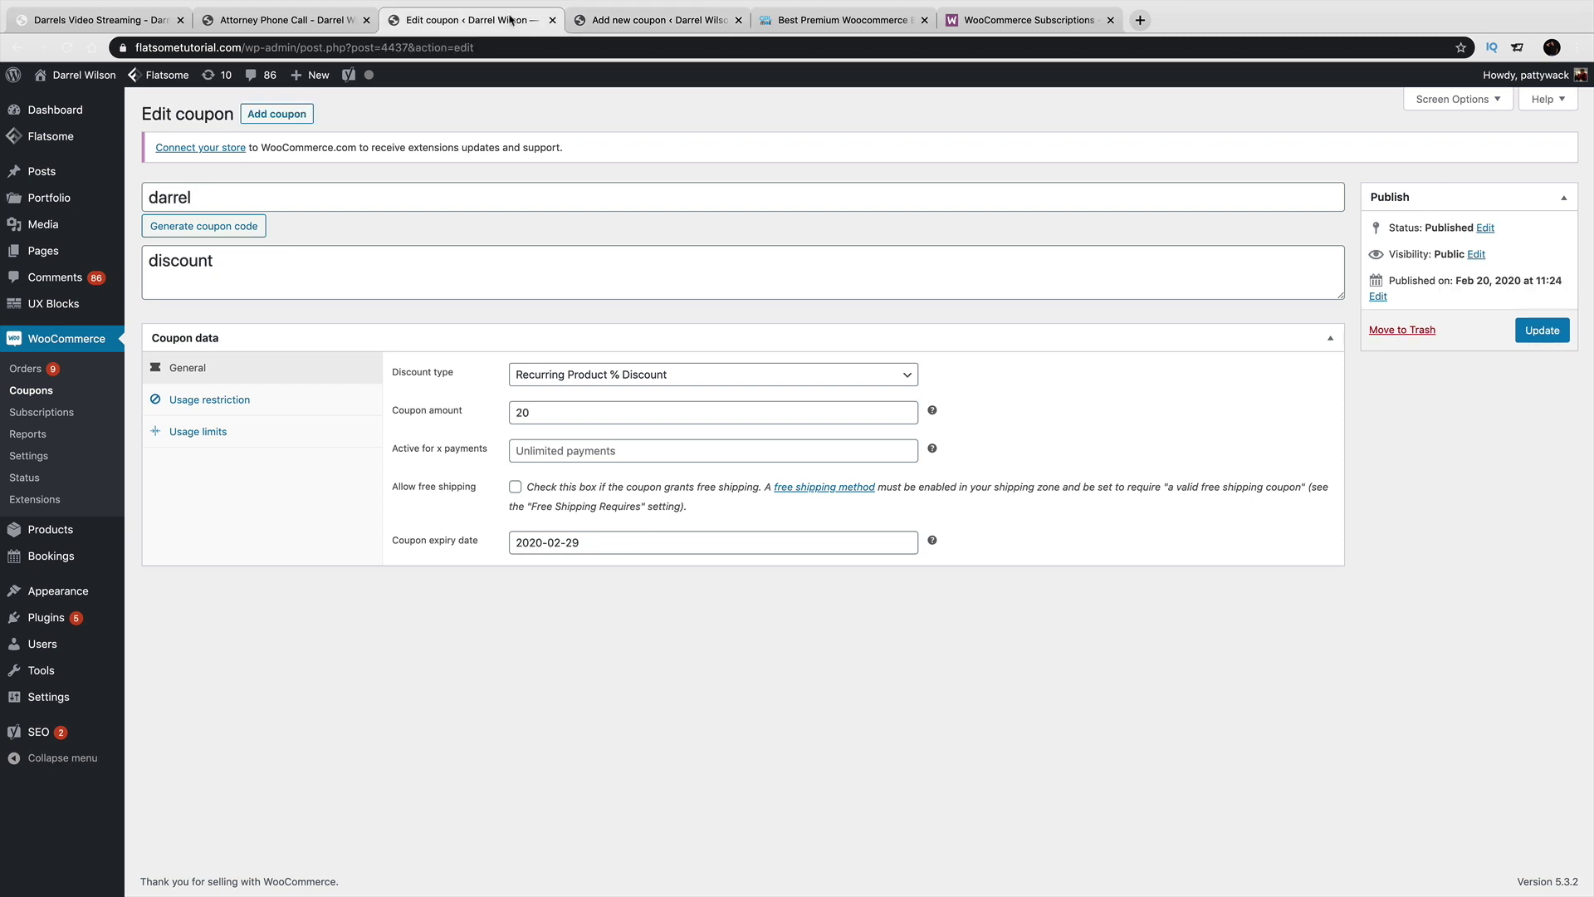
# Review the Attorney Phone Call page with the 9Hours option and view the Darrels Video Streaming product page.
pyautogui.click(305, 23)
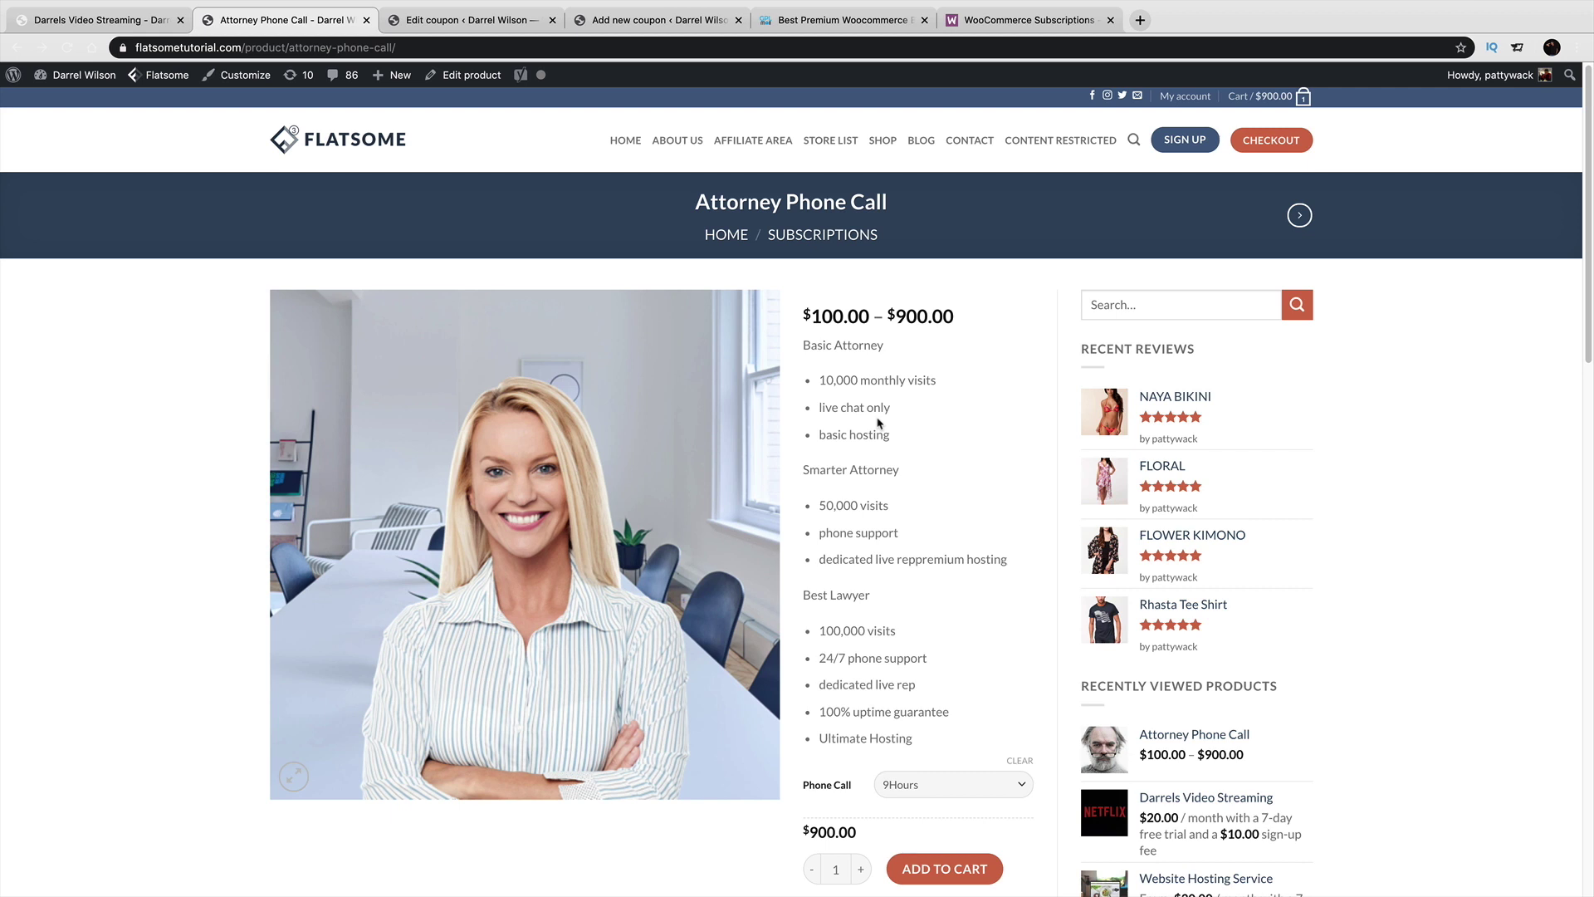
pyautogui.scroll(-1, 878, 424)
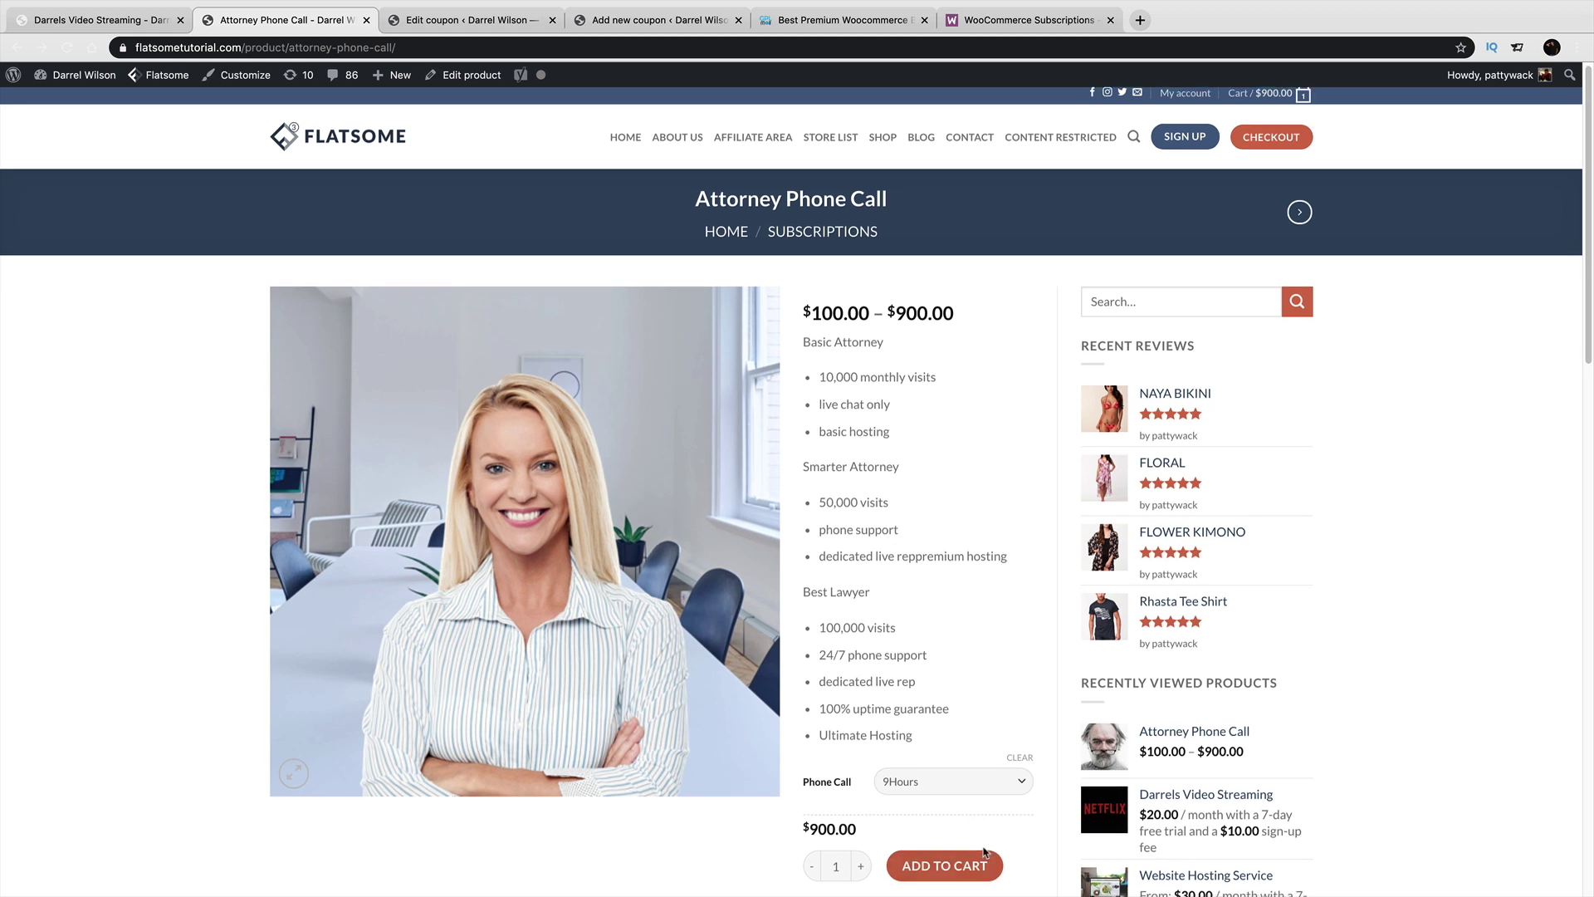
pyautogui.scroll(-1, 1006, 784)
pyautogui.scroll(-1, 1006, 746)
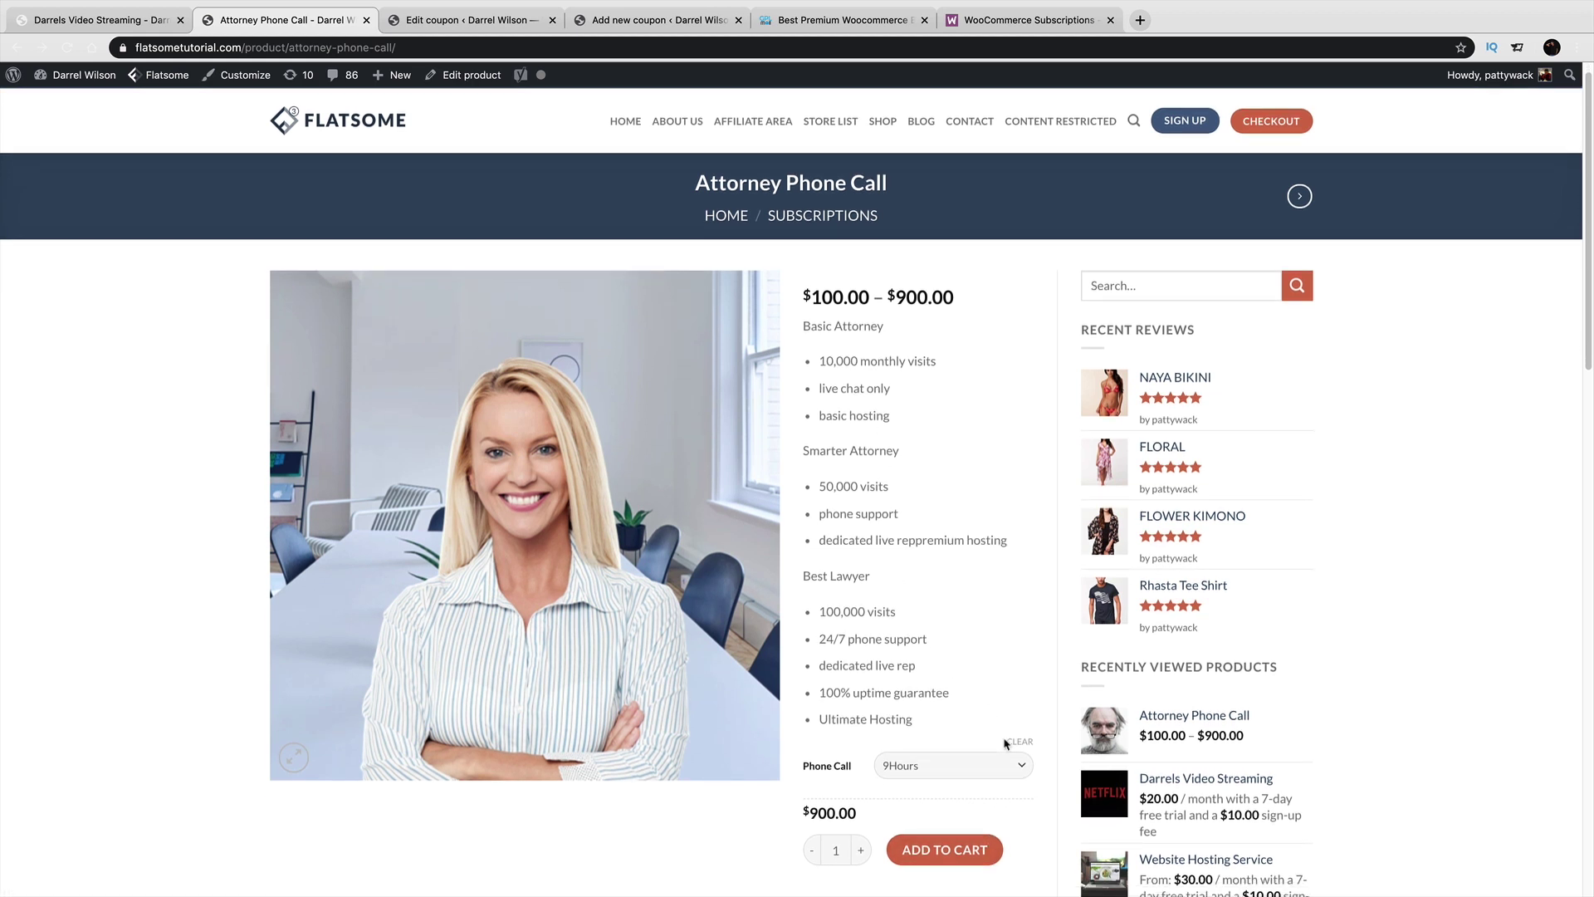
pyautogui.scroll(-2, 1005, 742)
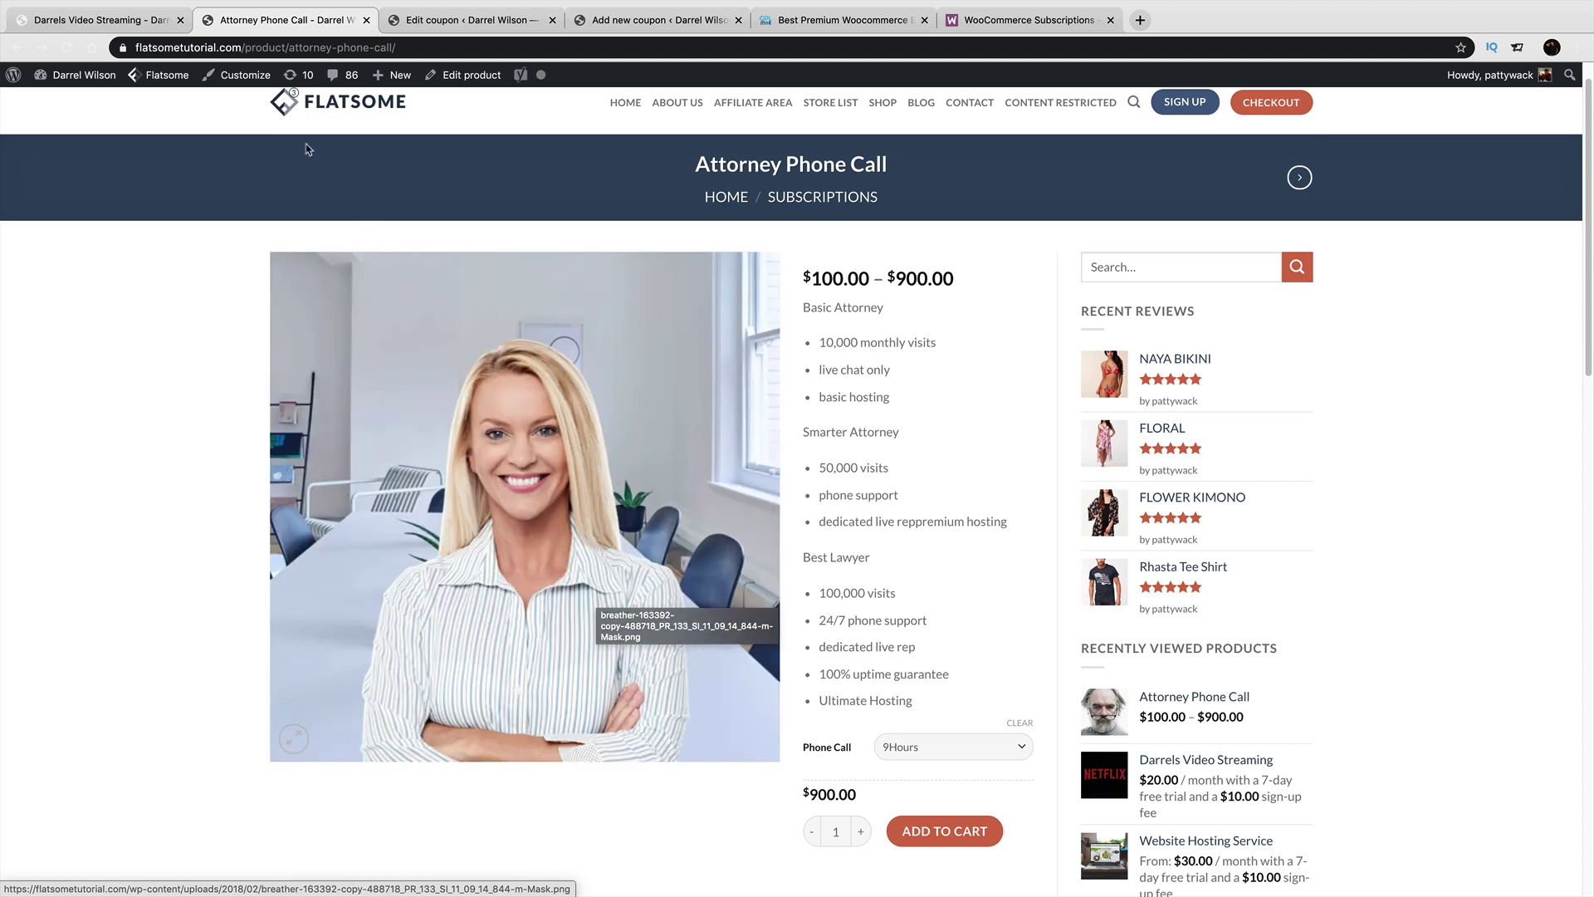
pyautogui.click(107, 19)
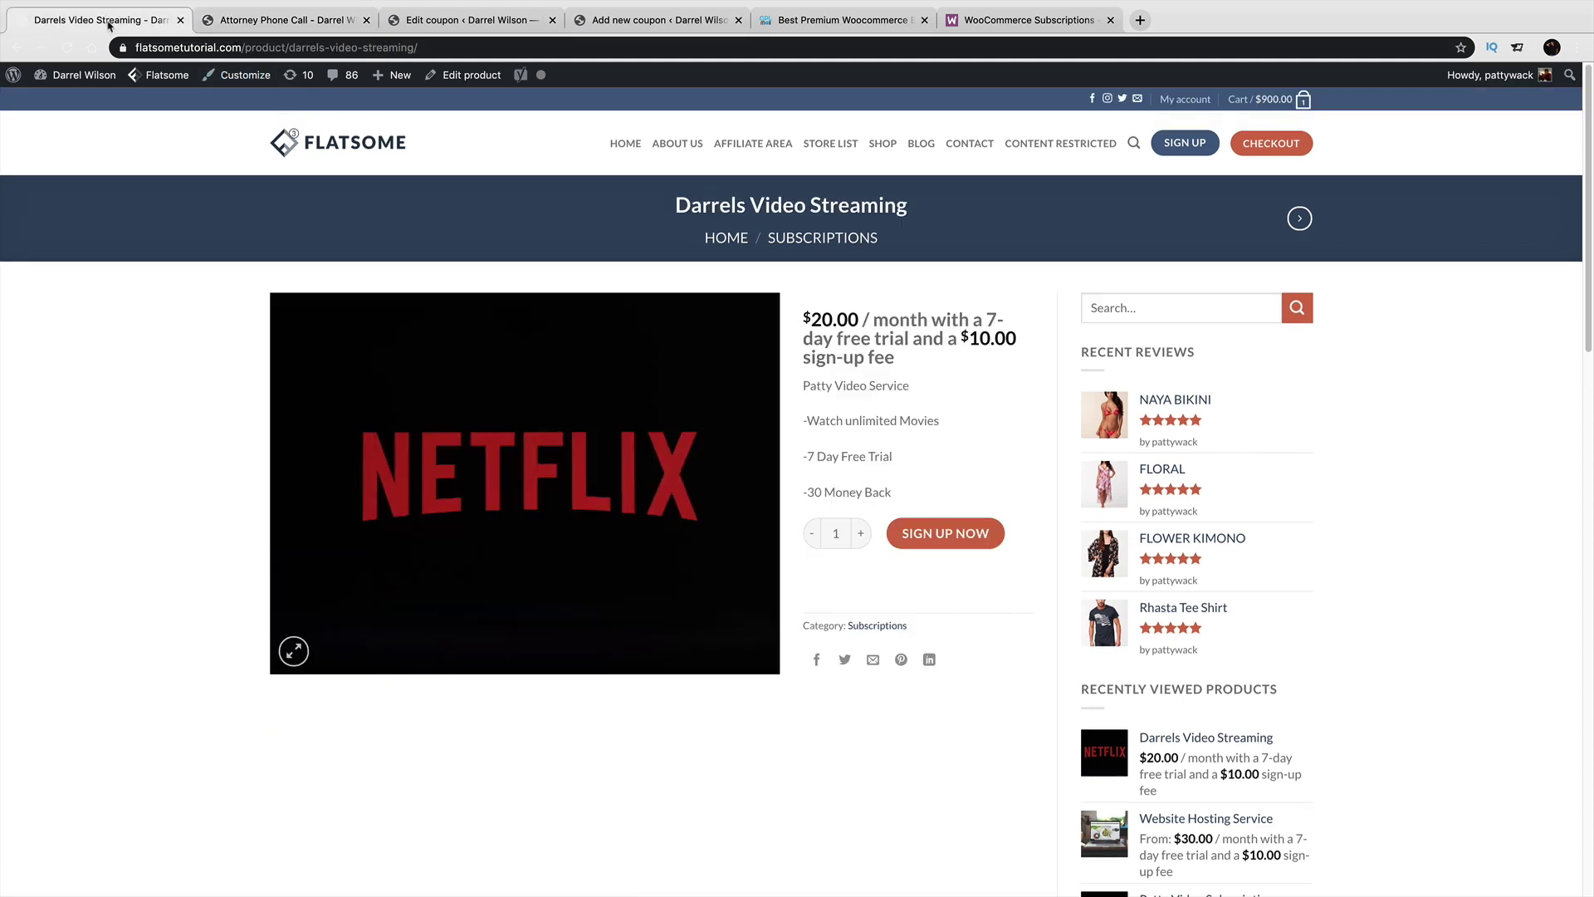